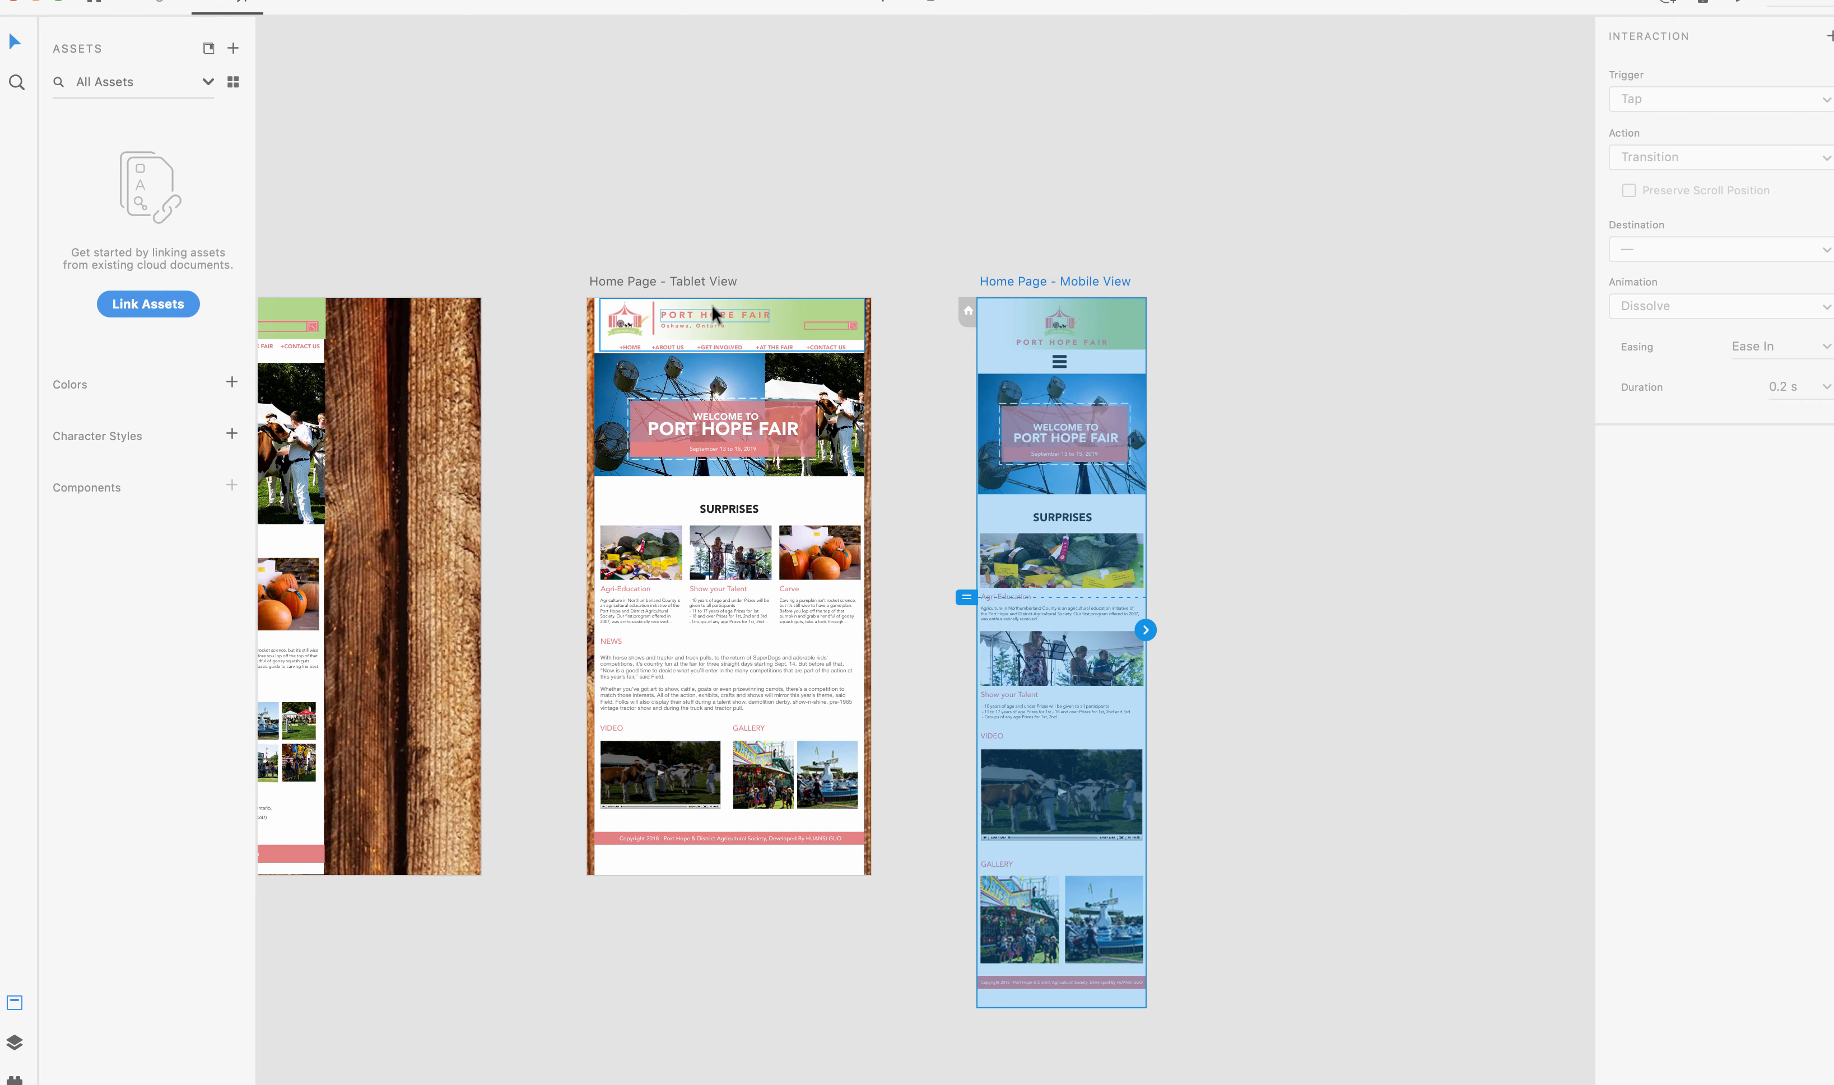
Examine the page artboards in Design and Prototype modes, and select the desktop header to see its interaction handle.
scroll(762, 229, "left", 10)
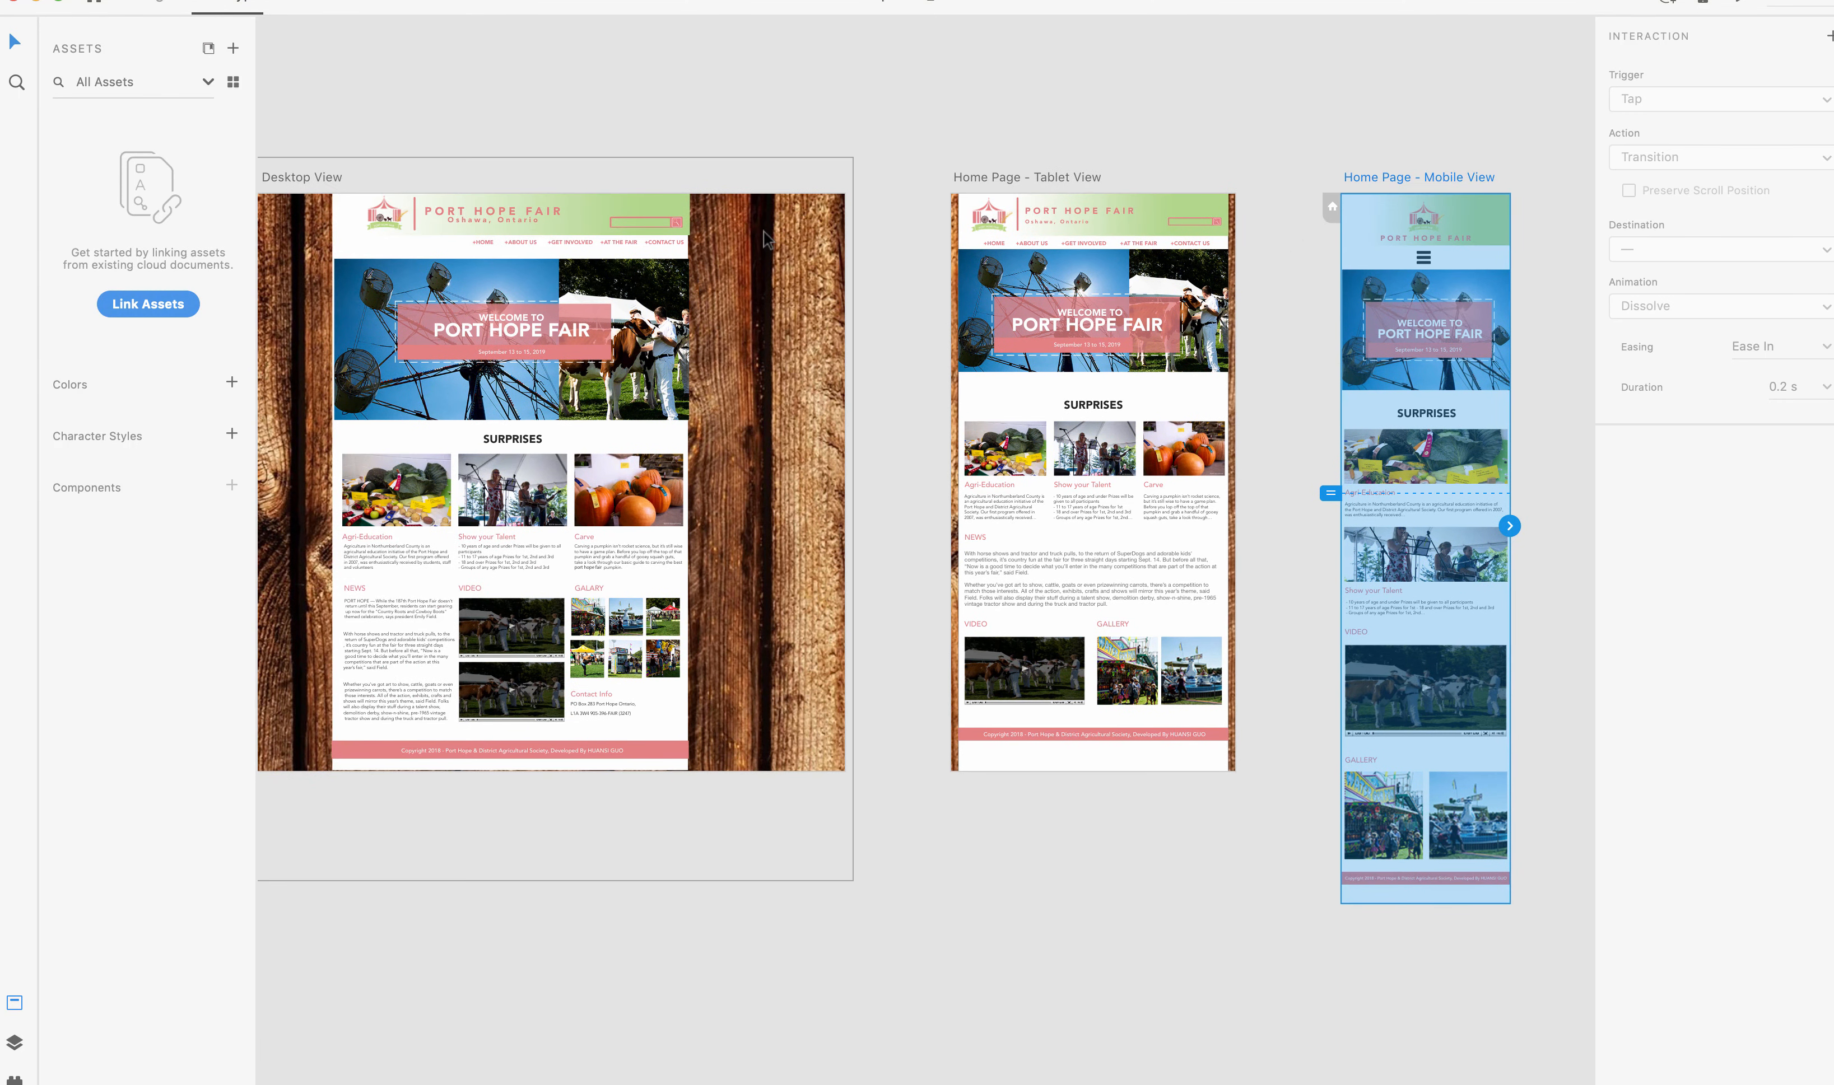
scroll(763, 231, "left", 3)
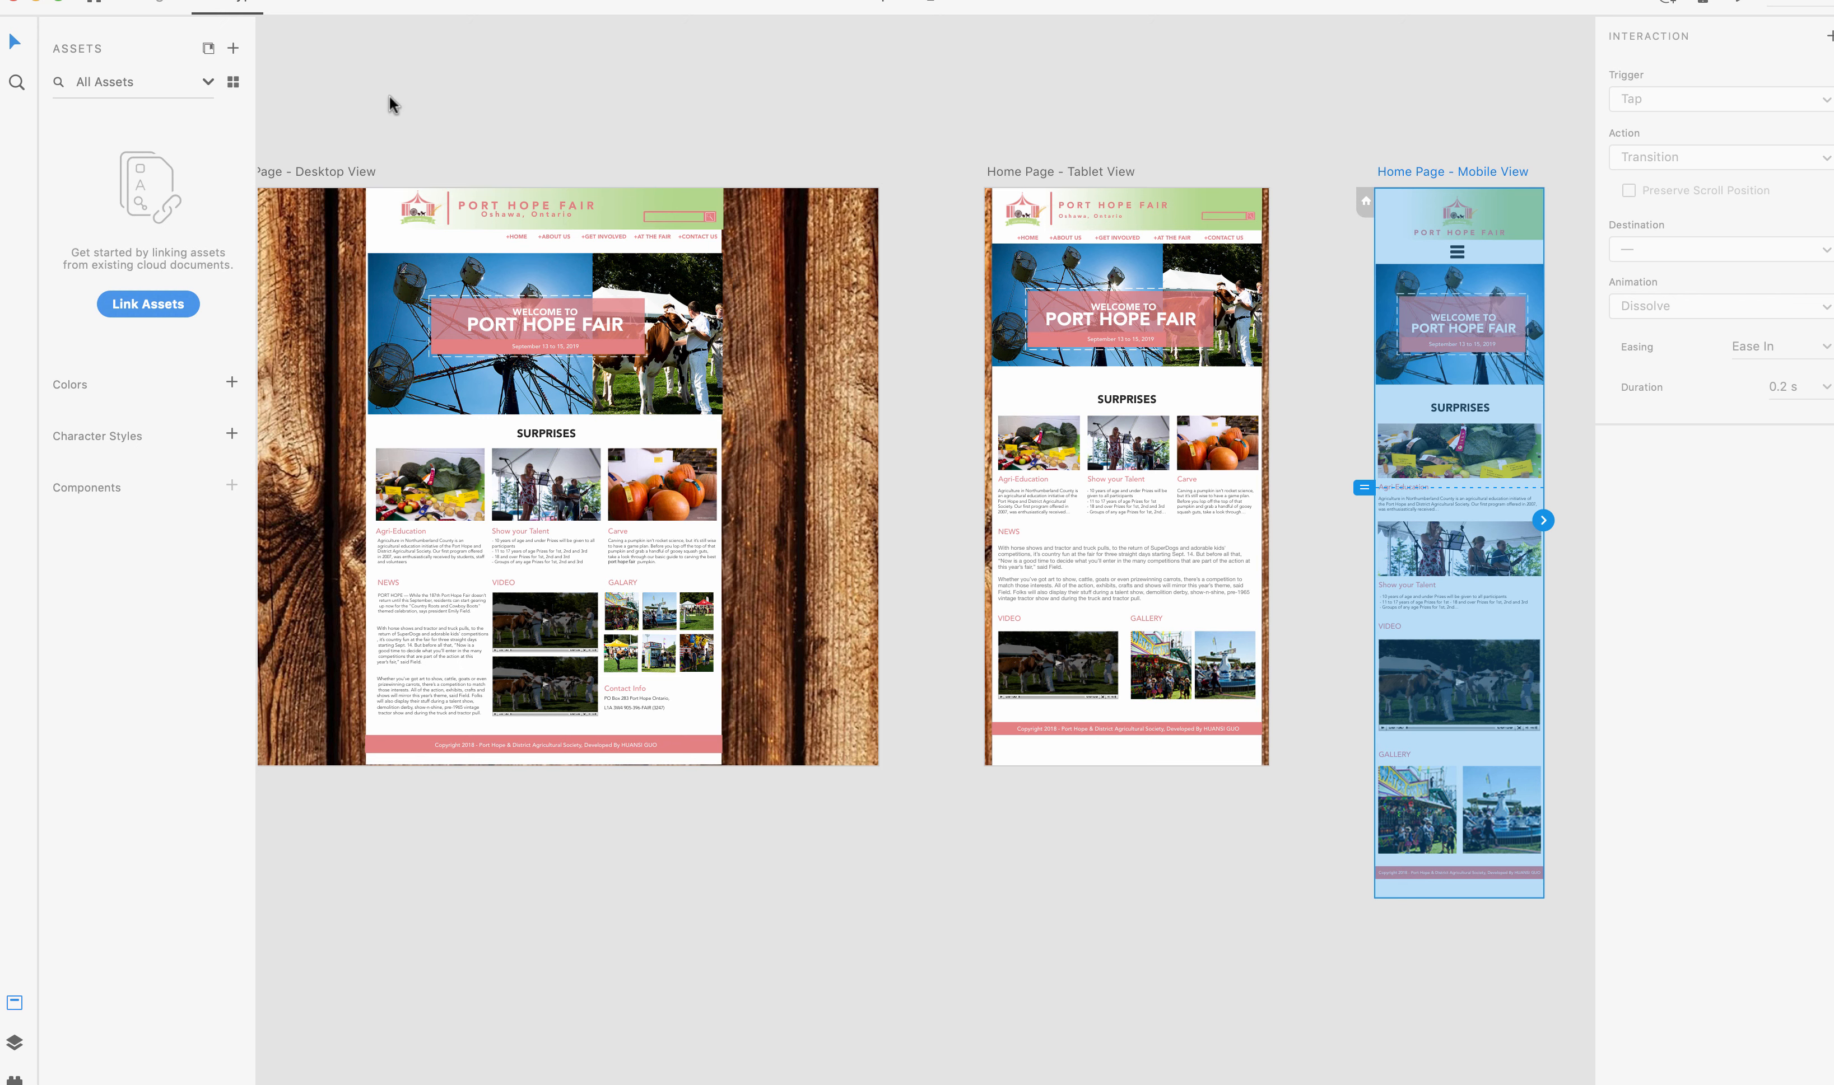
left_click(149, 2)
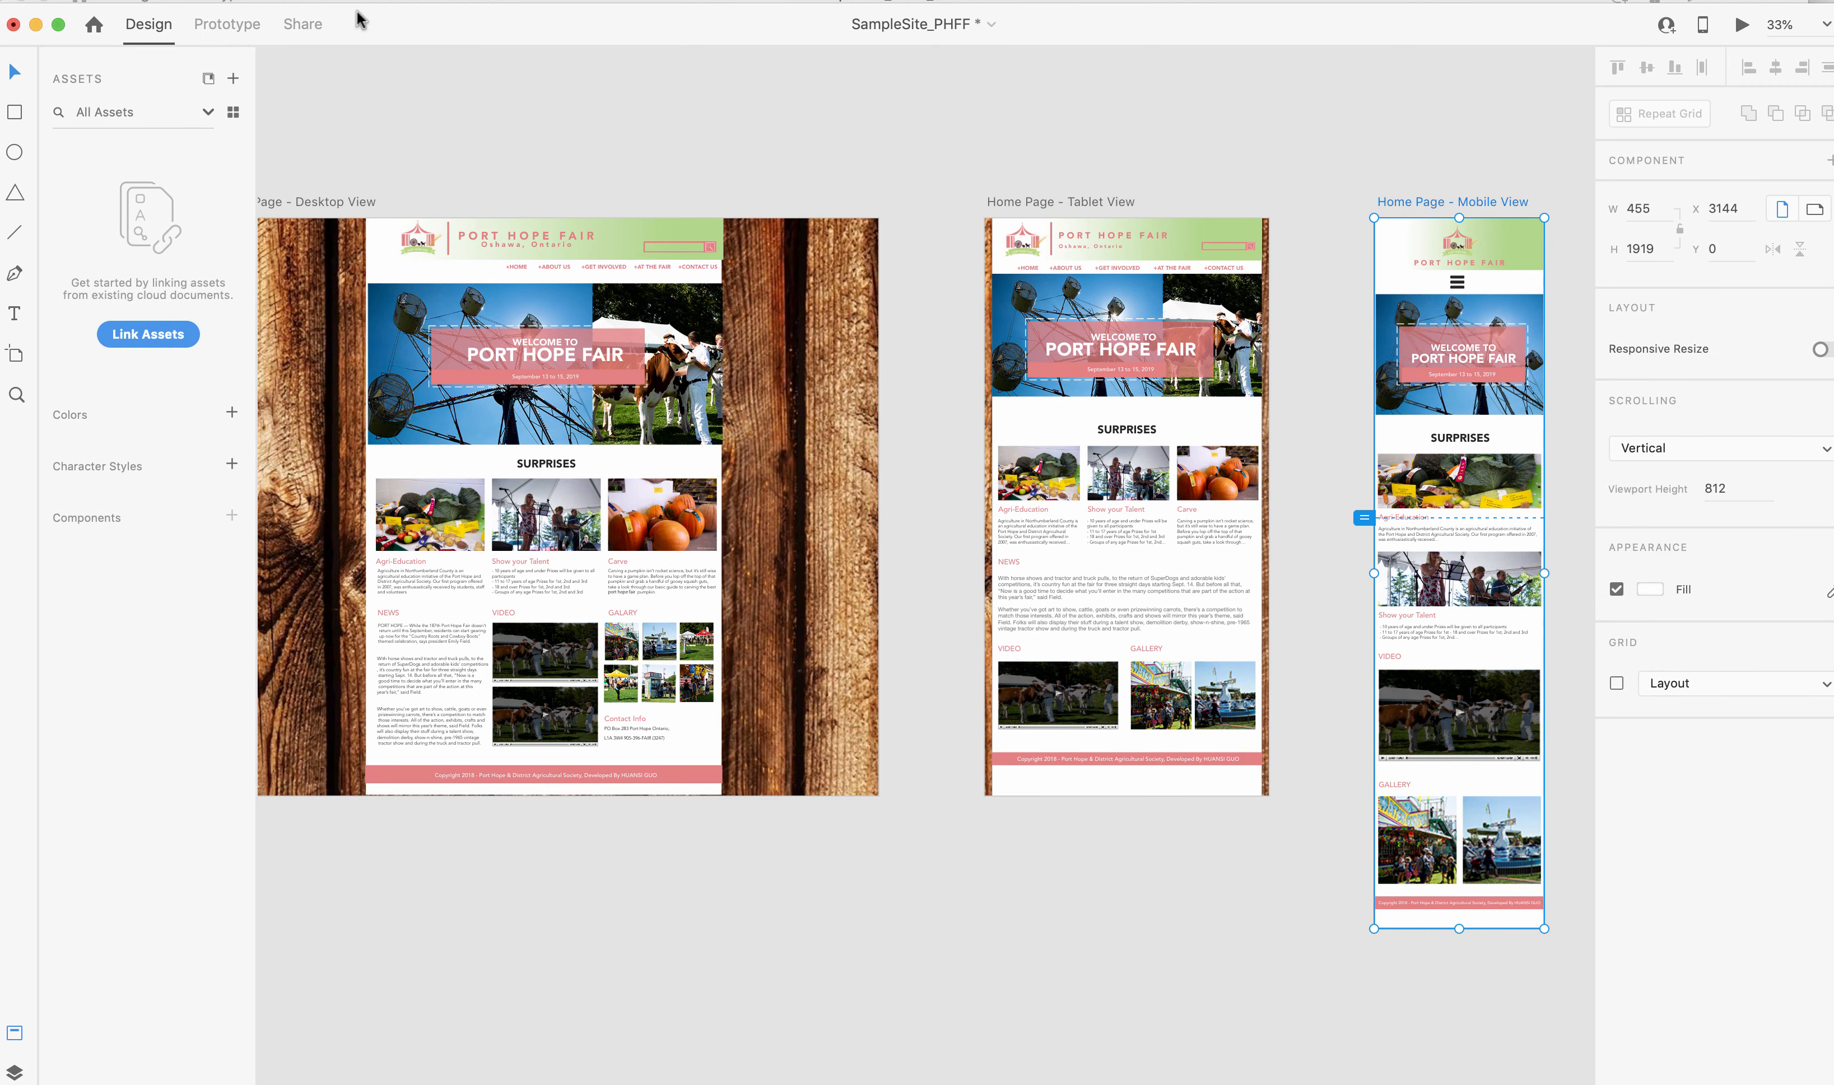
left_click(213, 29)
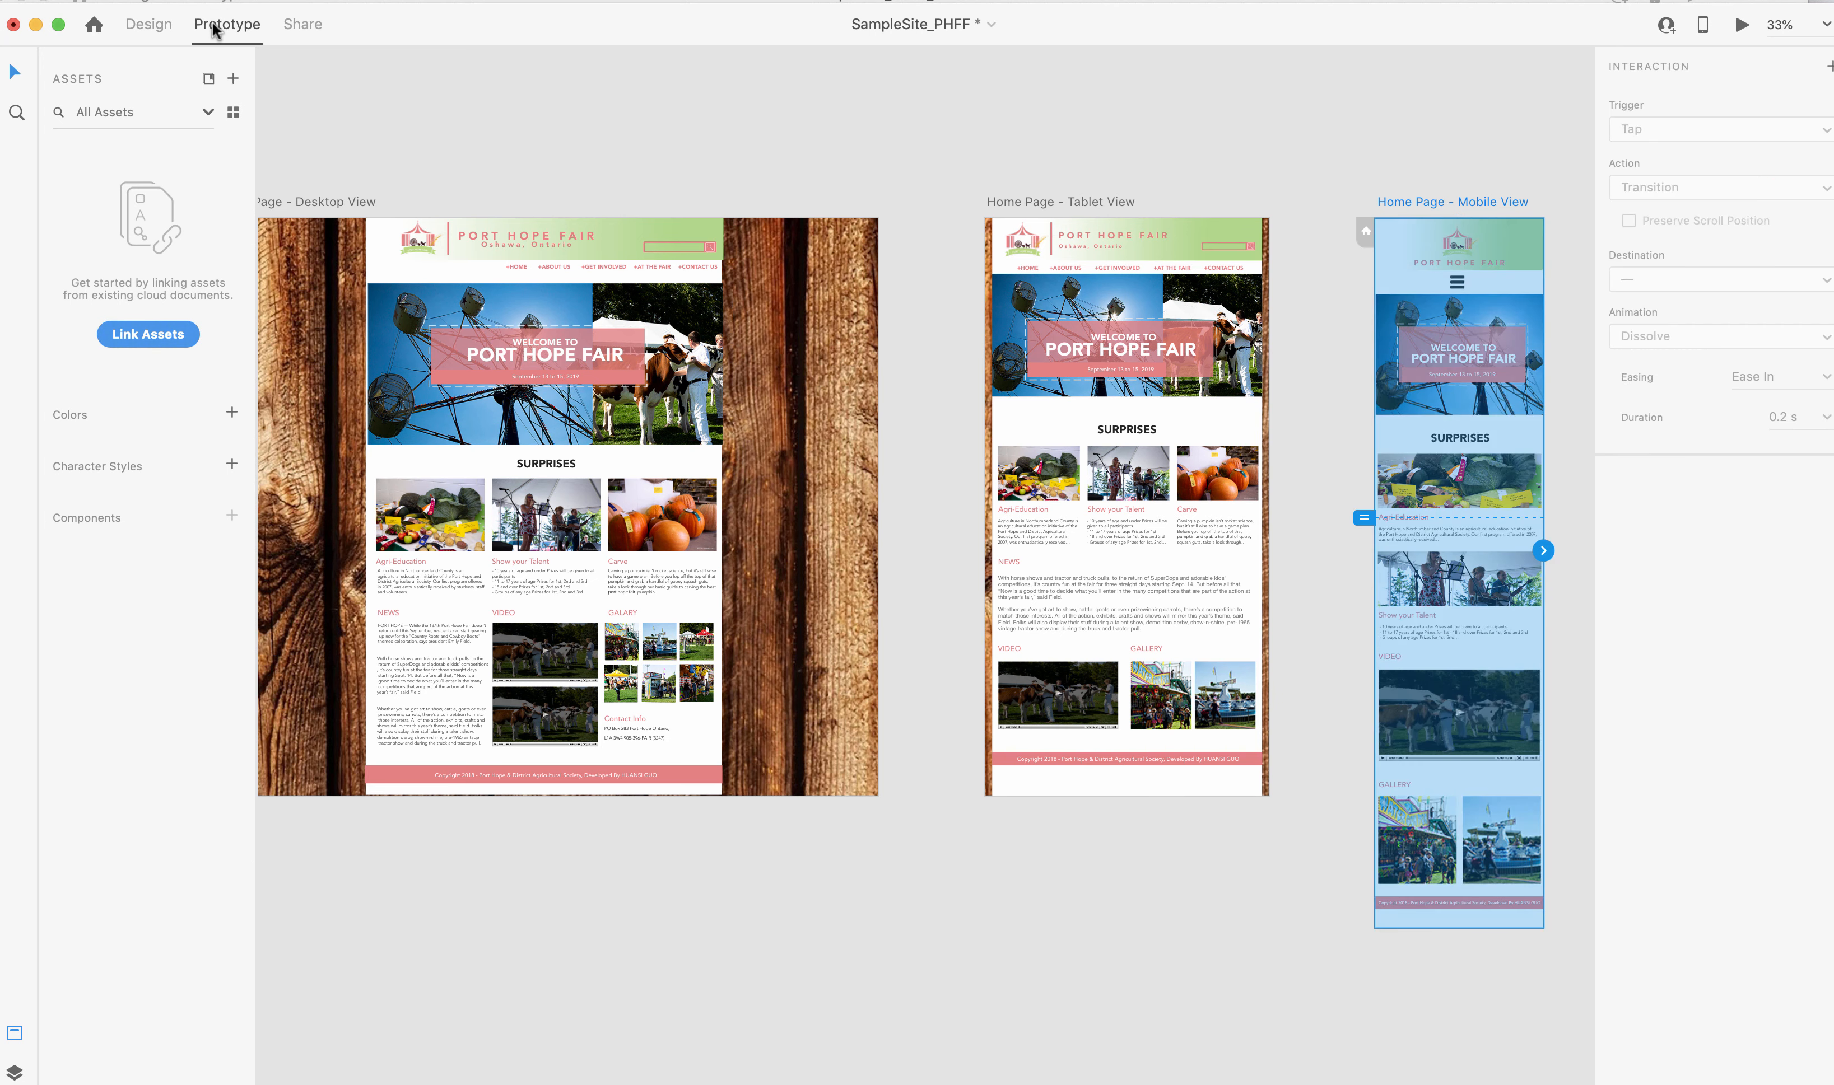
left_click(551, 237)
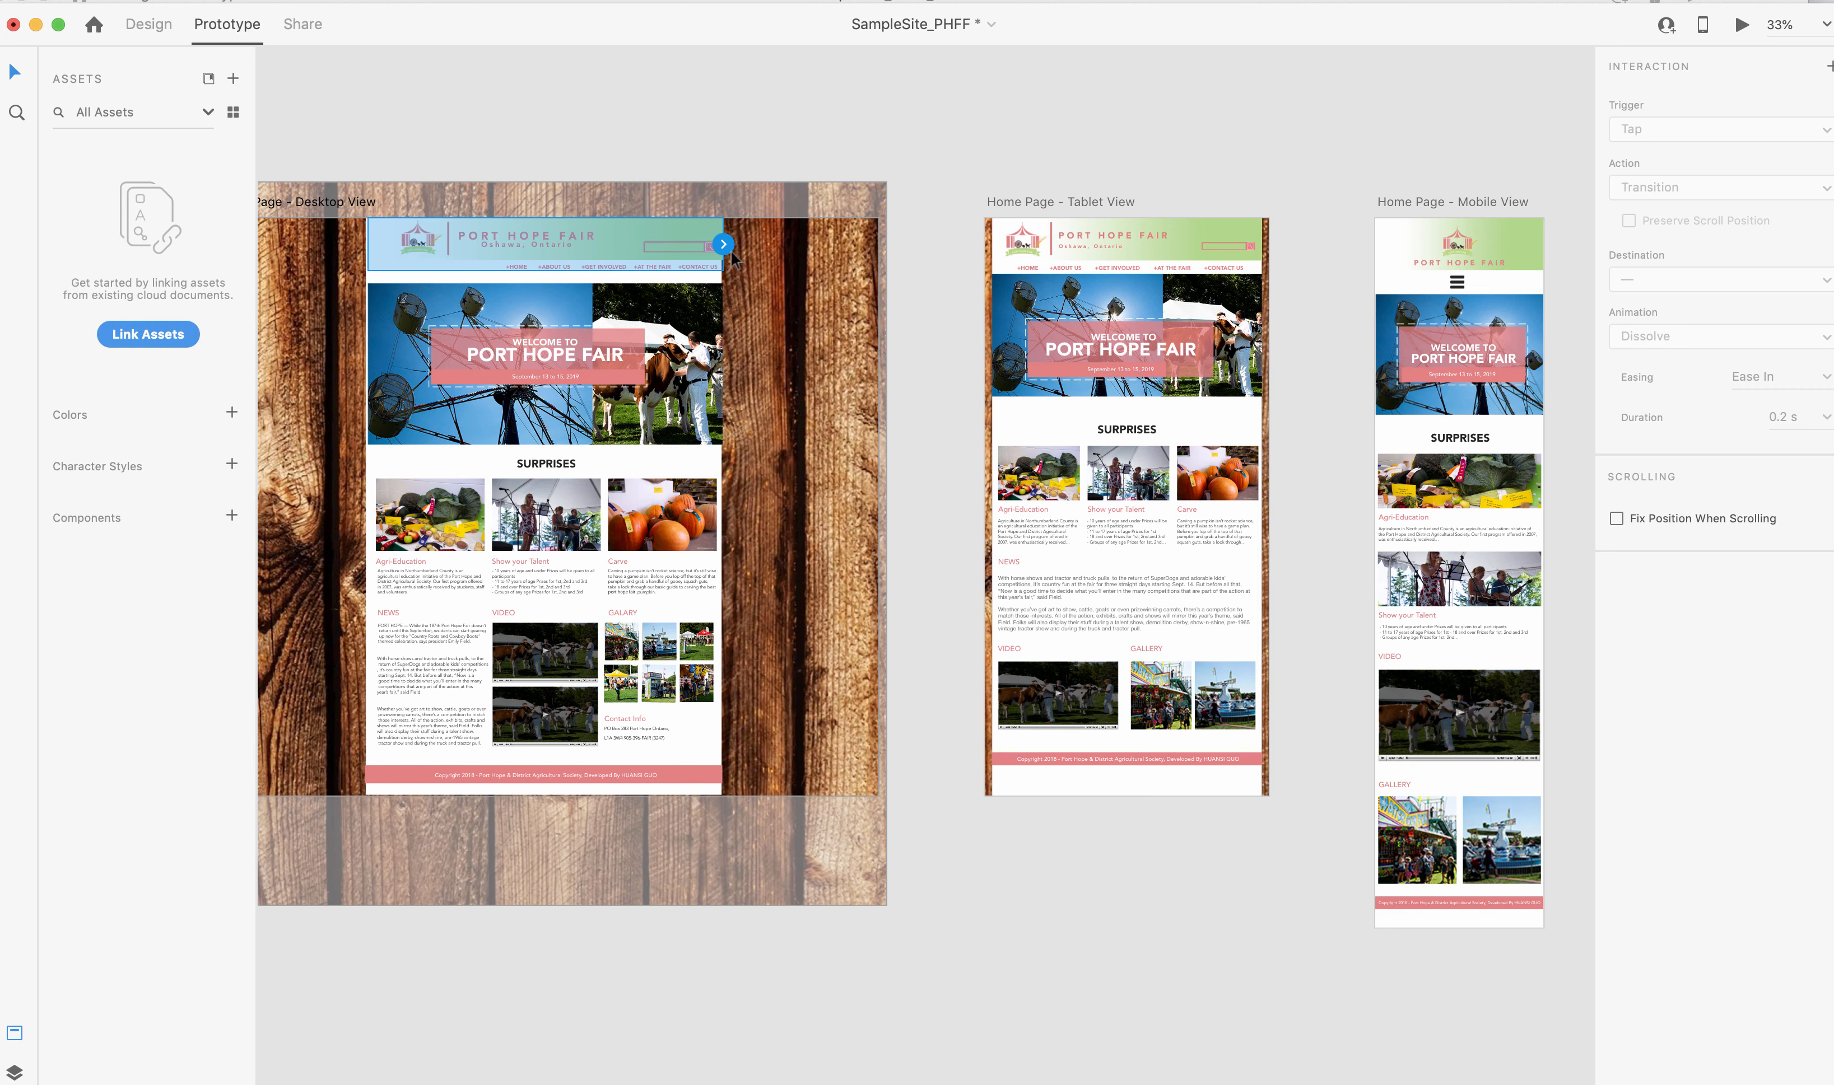
mouse_move(726, 246)
left_mouse_down()
mouse_move(1086, 246)
mouse_move(733, 245)
left_mouse_up()
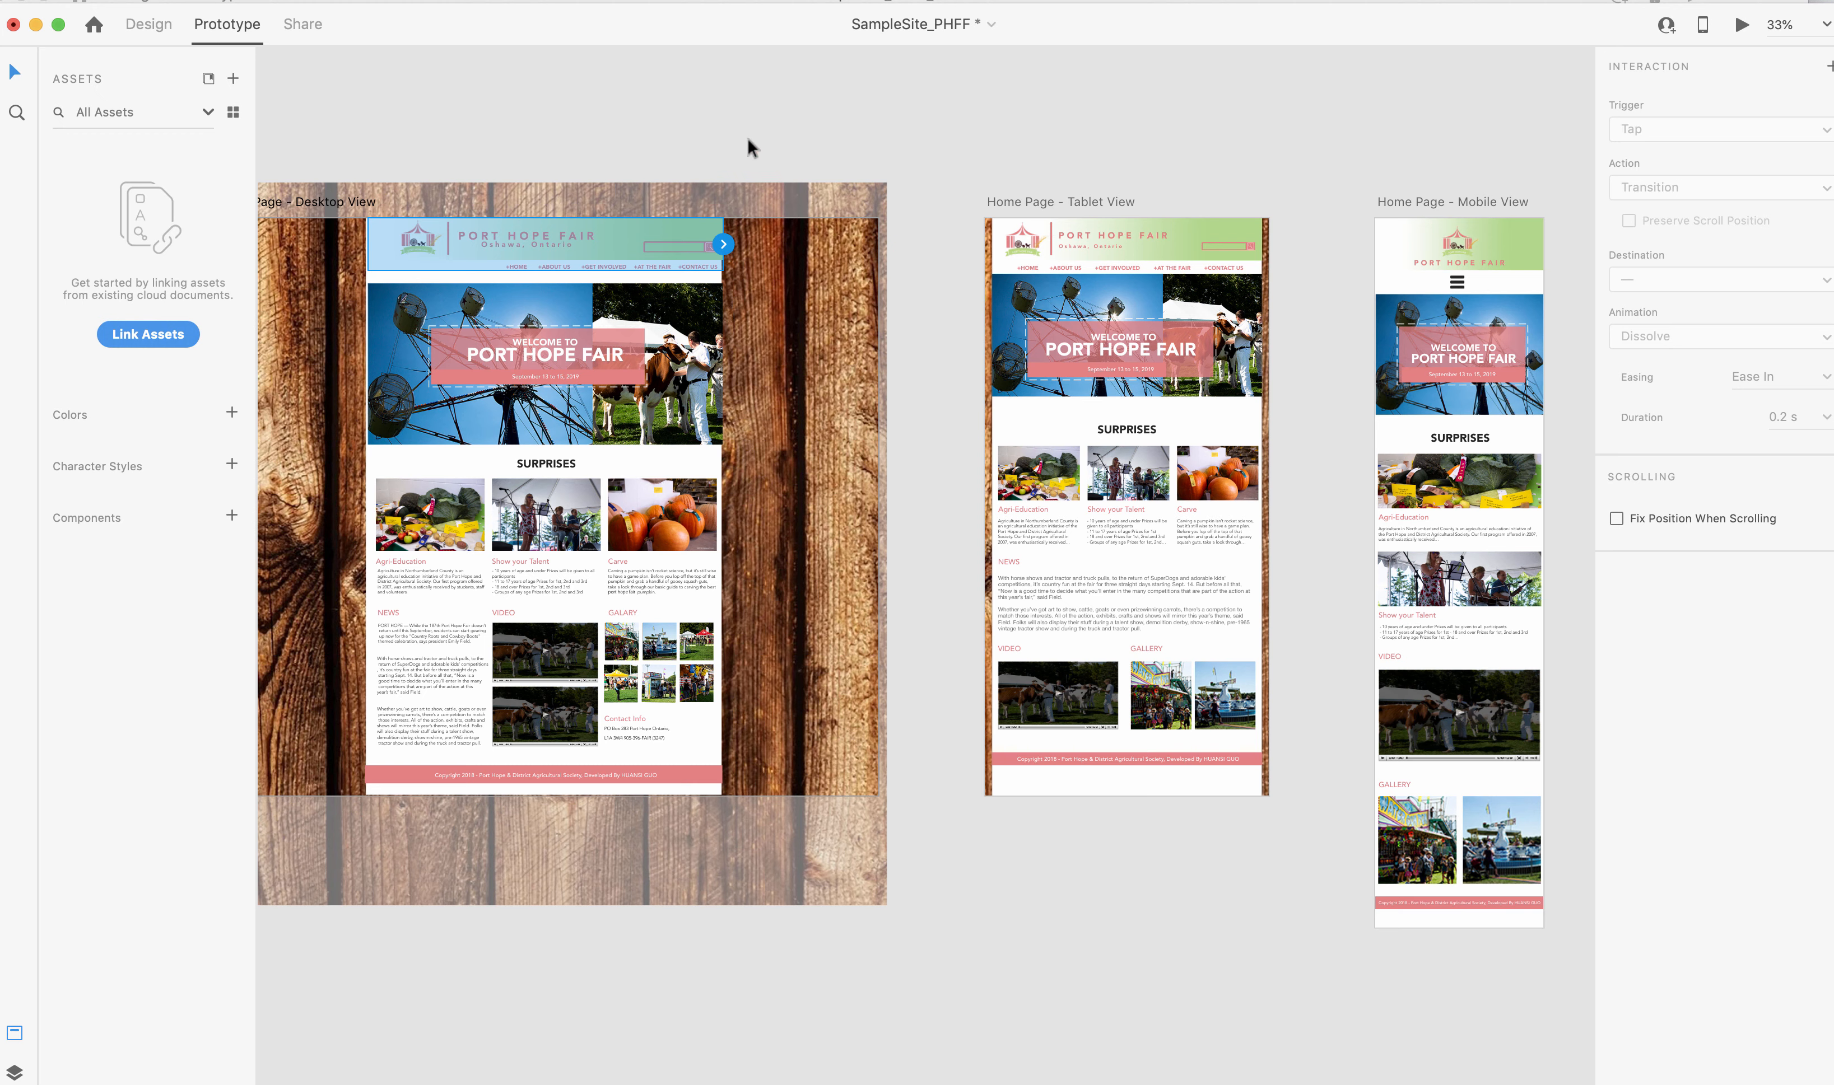
Switch to the Project3_PartOne_DesignPrototypeShare_Specs.pdf preview, read the Prototype interaction requirements, and return to Adobe XD.
key("super+Tab")
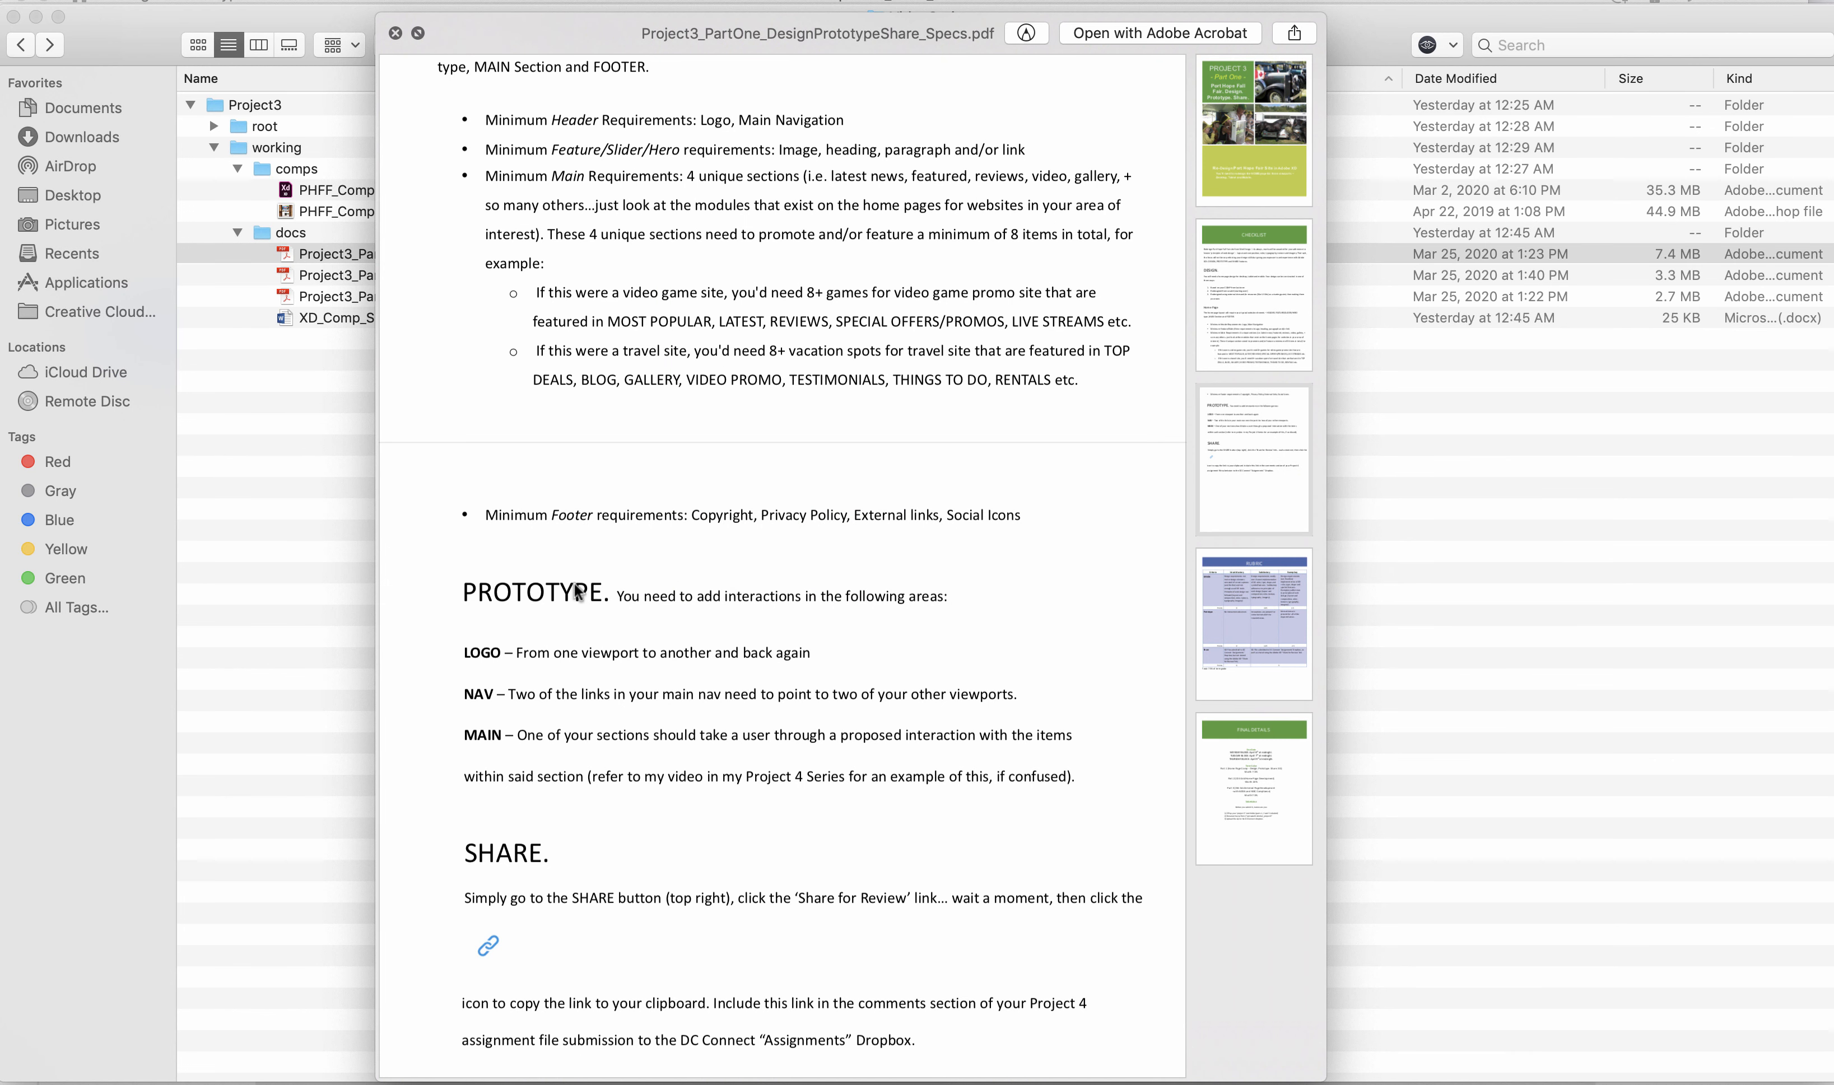
scroll(577, 592, "down", 5)
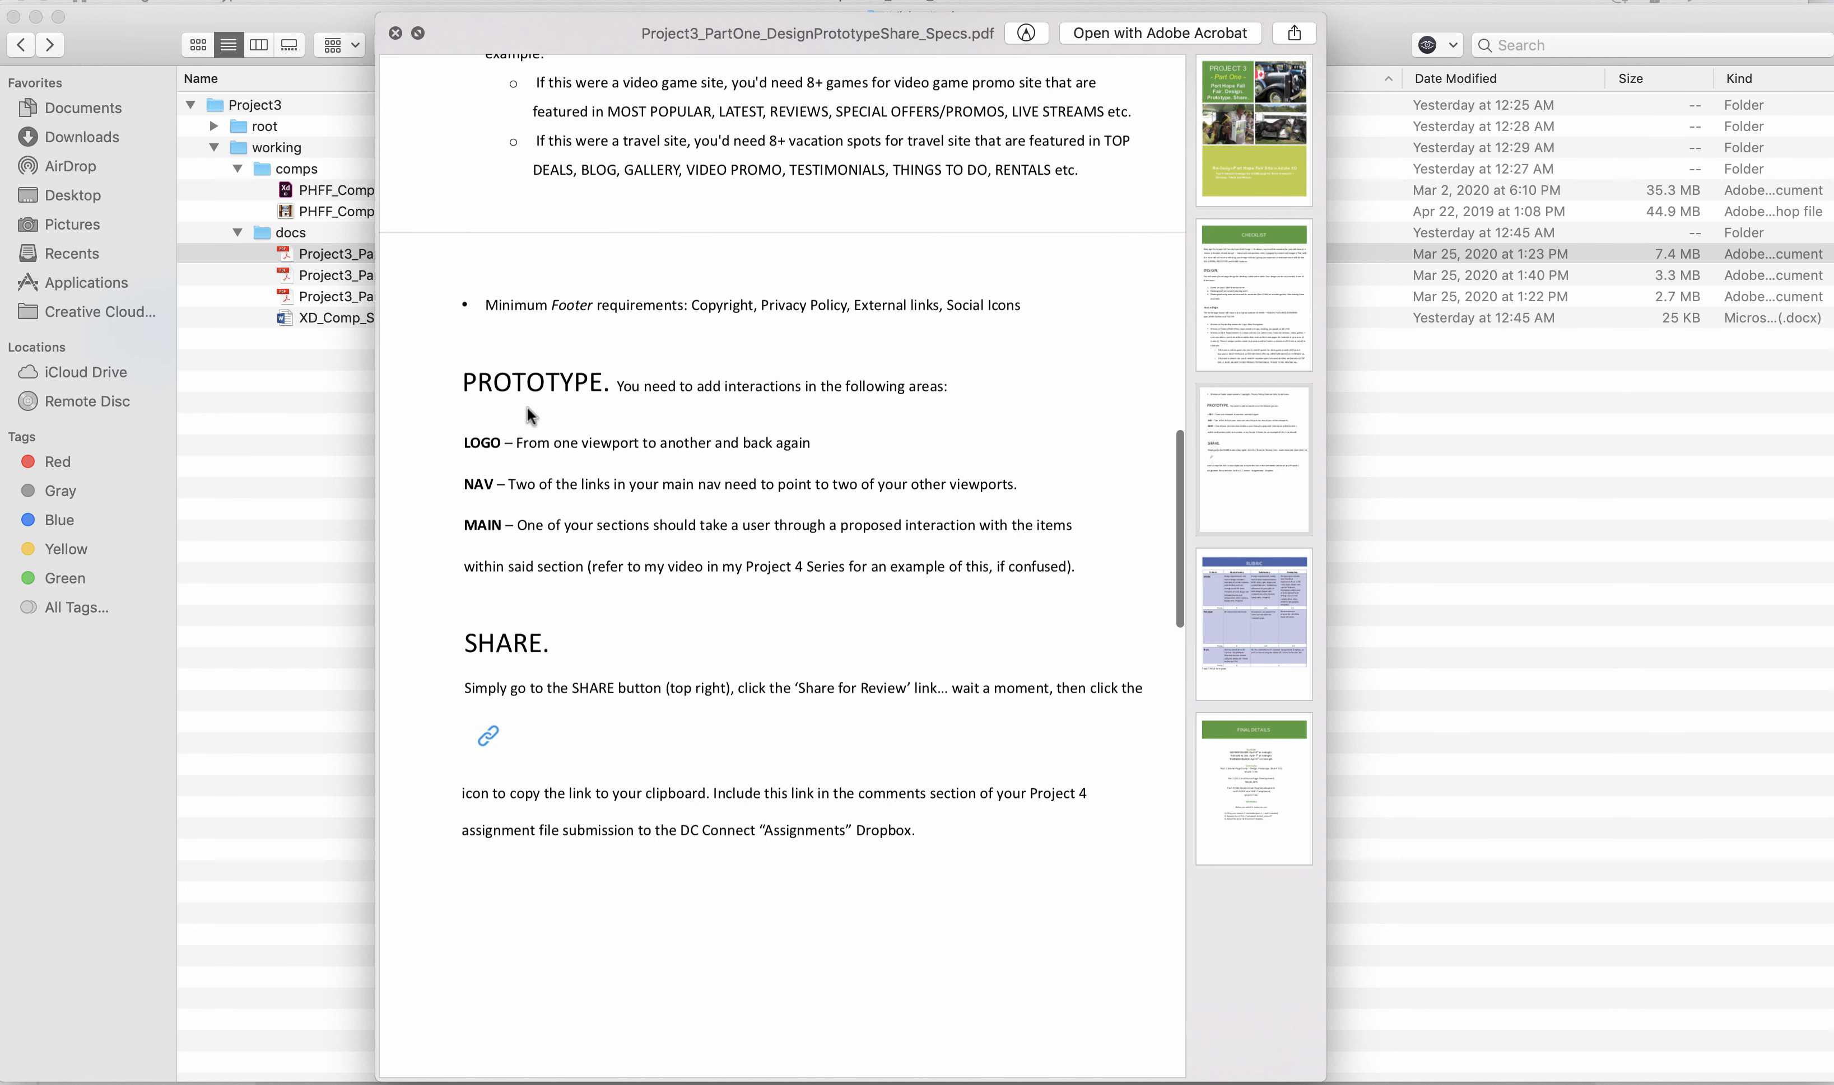
key("super+Tab")
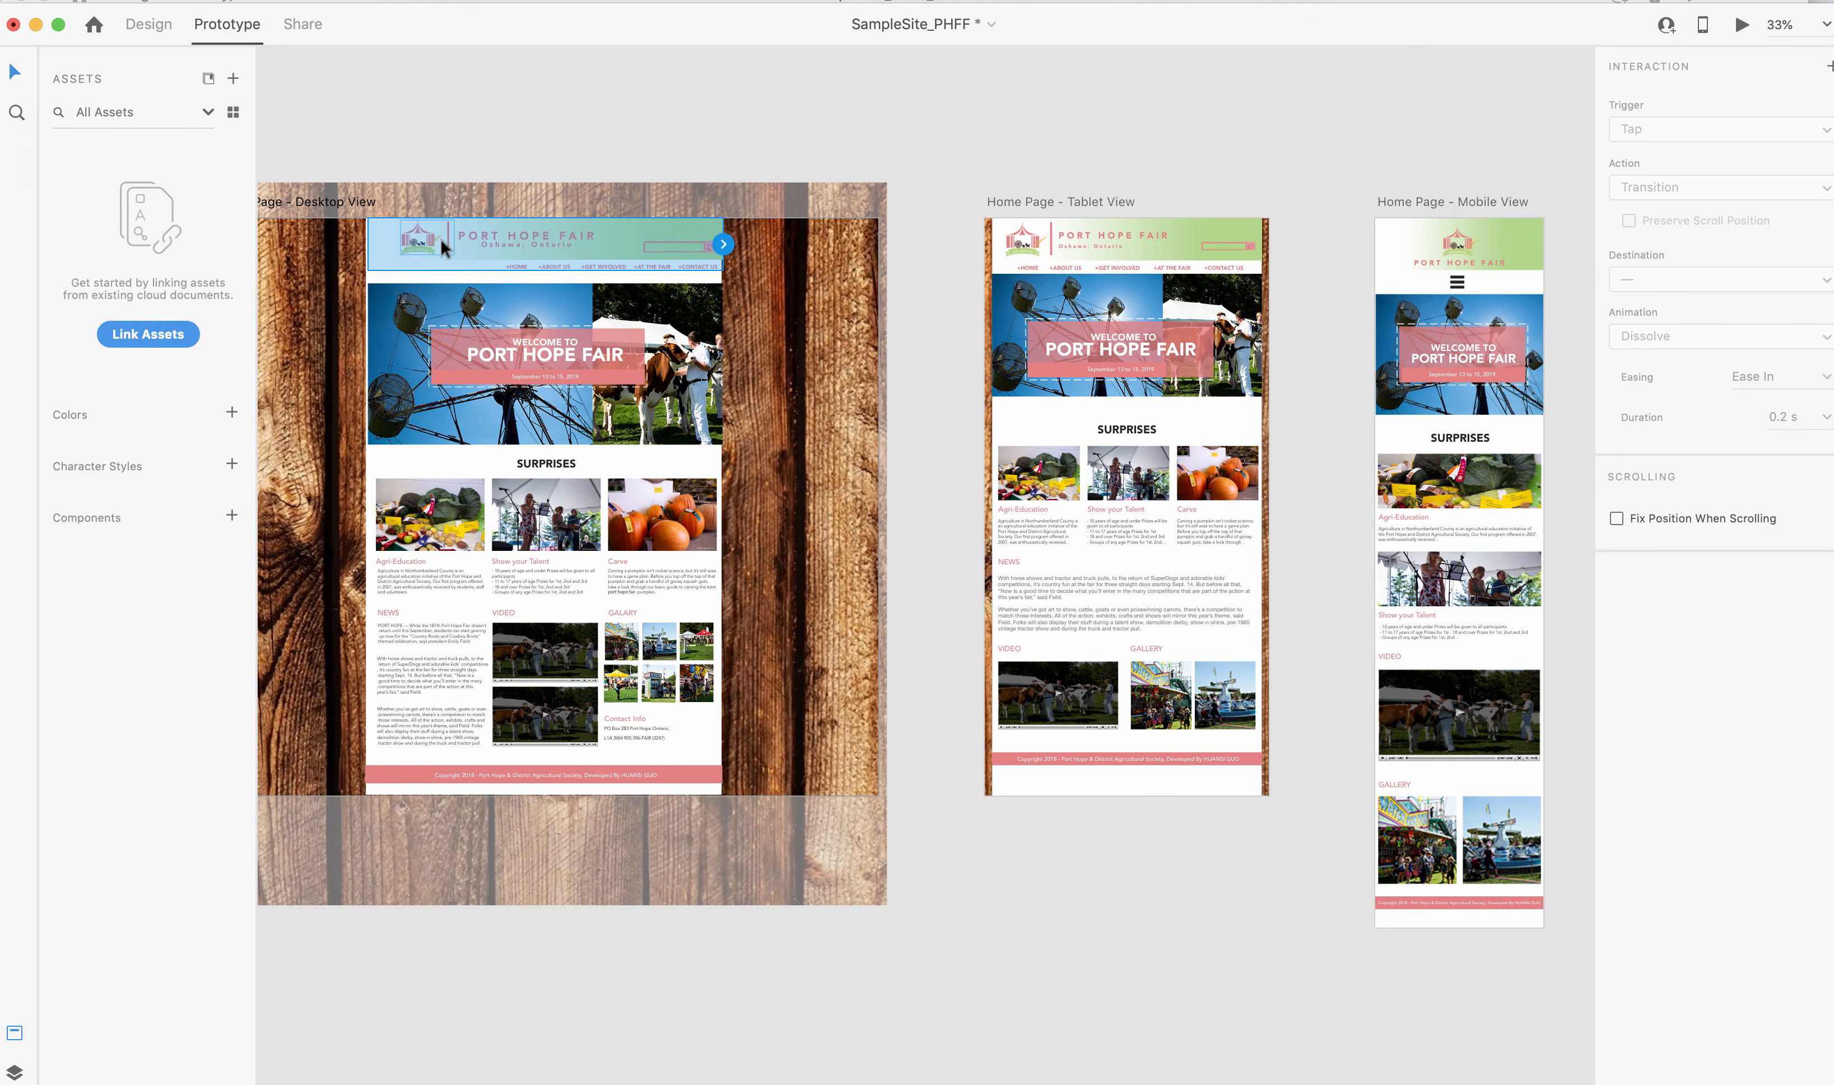
double_click(413, 241)
key("super+Tab")
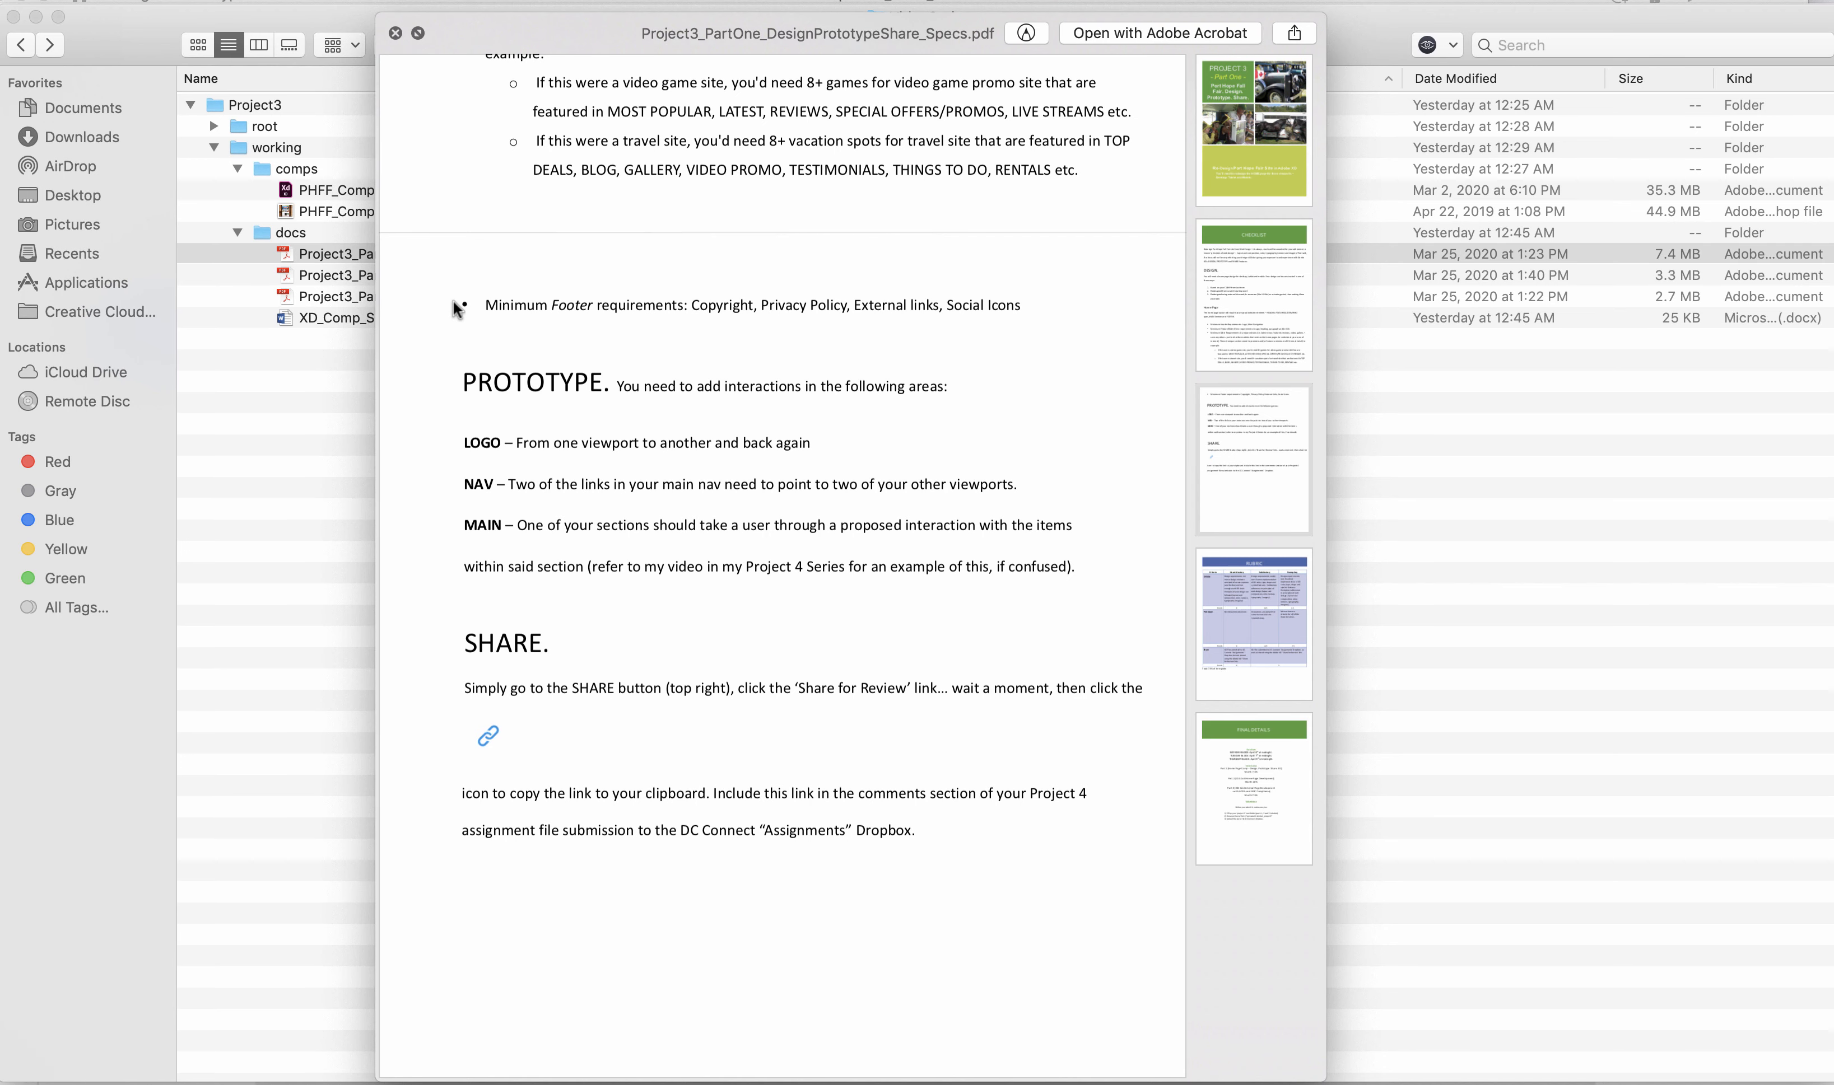
key("super+Tab")
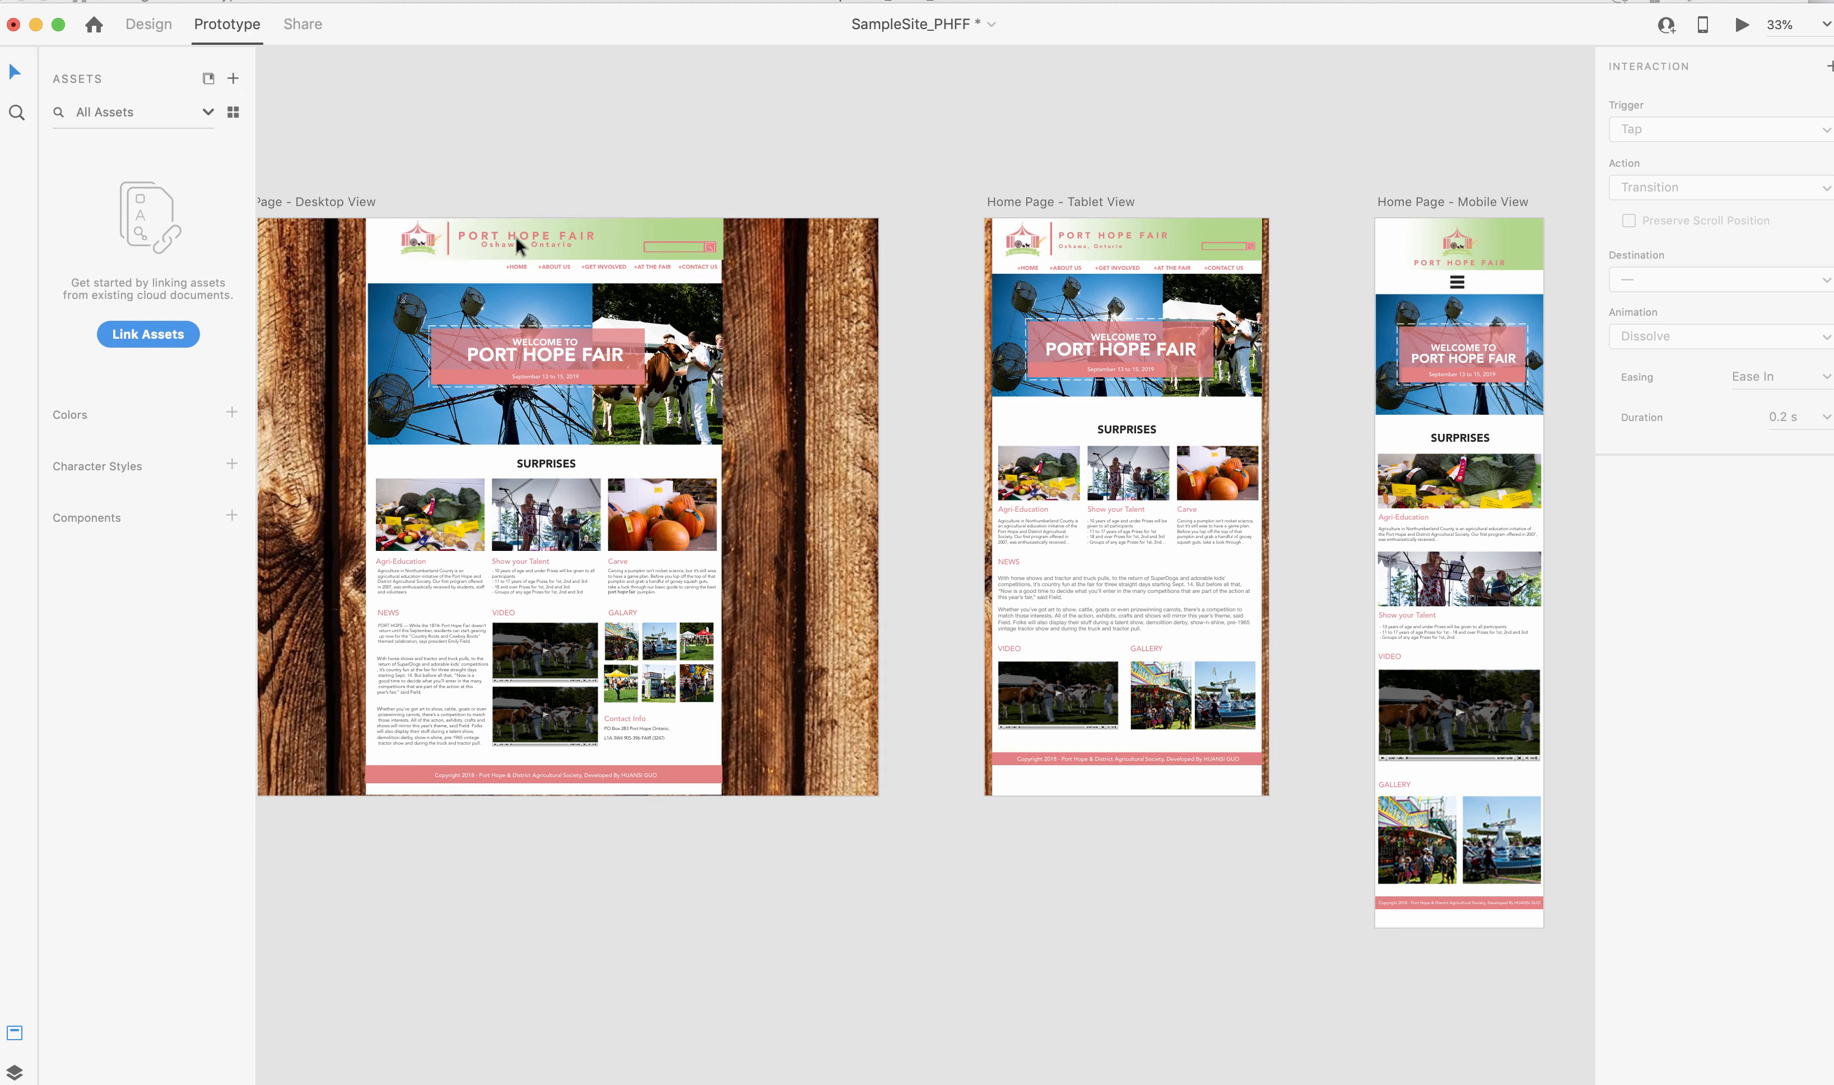
Link the desktop header's logo to Home Page - Tablet View, and the tablet logo back to Home Page - Desktop View.
left_click(522, 274)
left_click(478, 240)
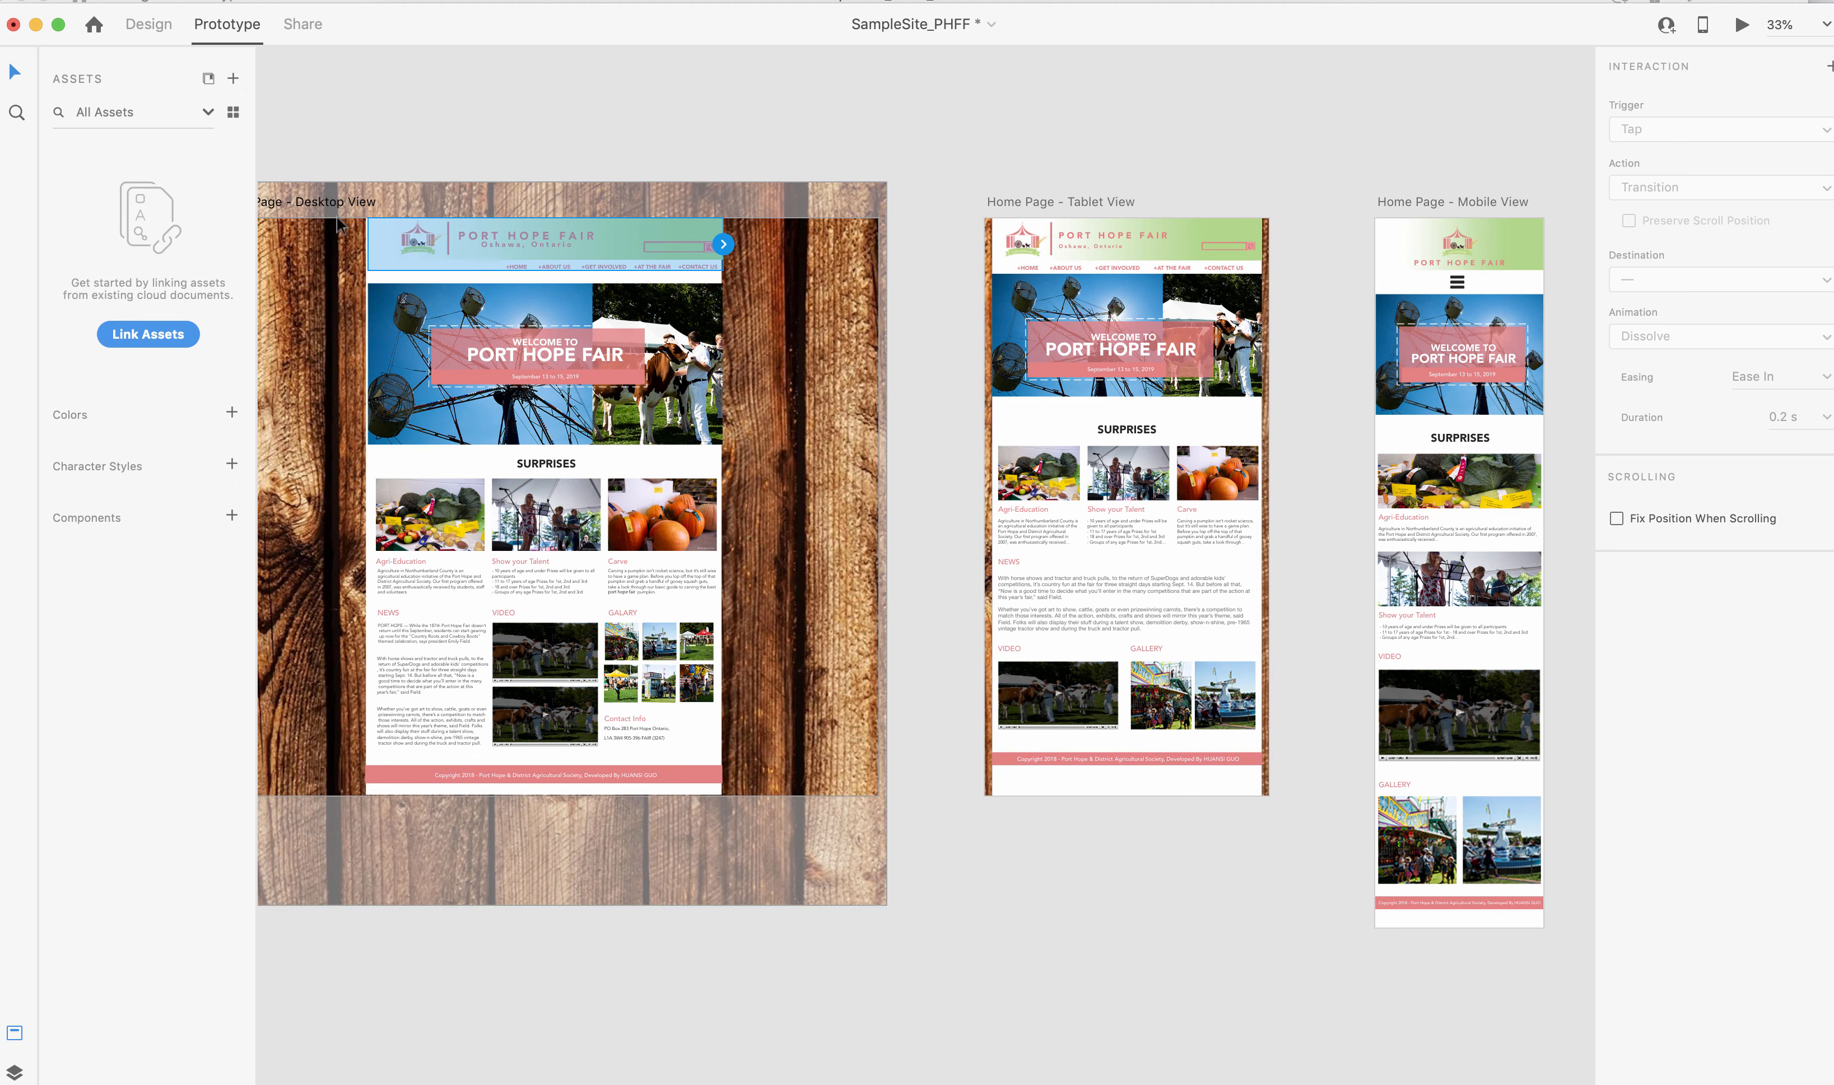
left_click(417, 248)
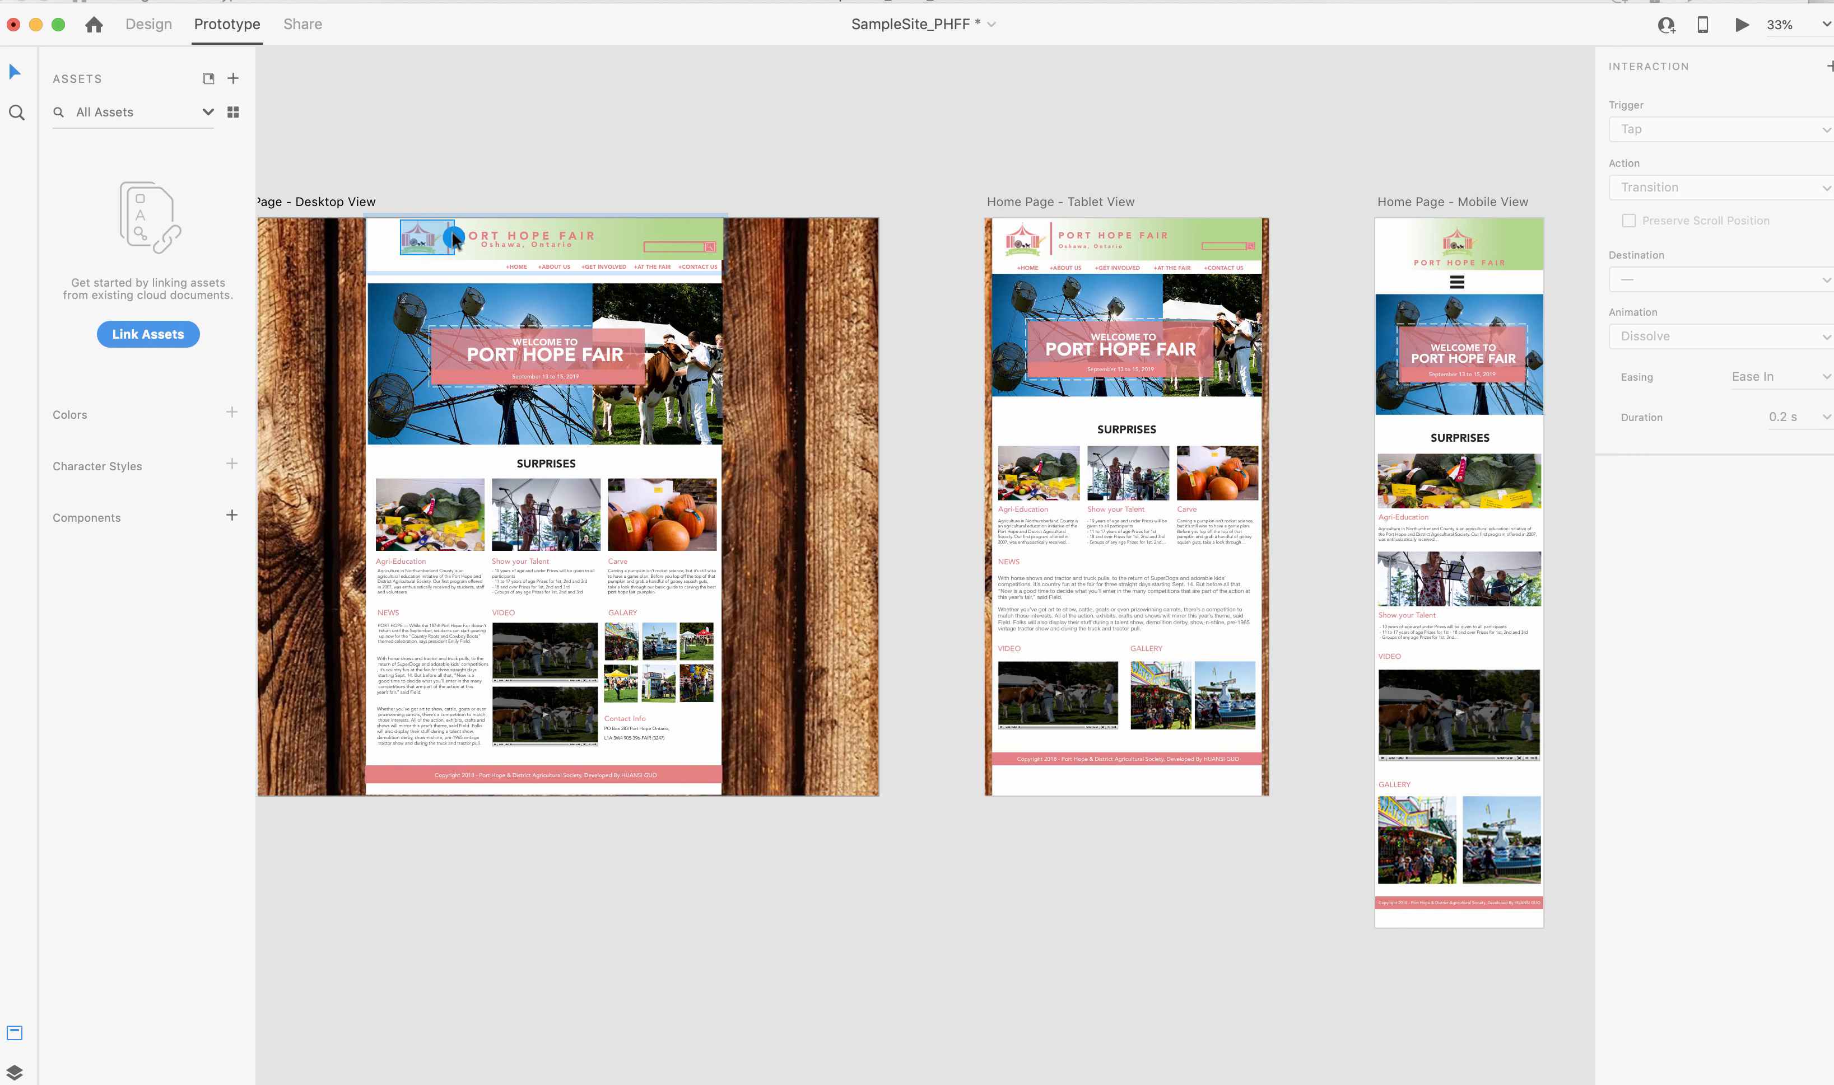
left_click_drag(455, 238, 1014, 301)
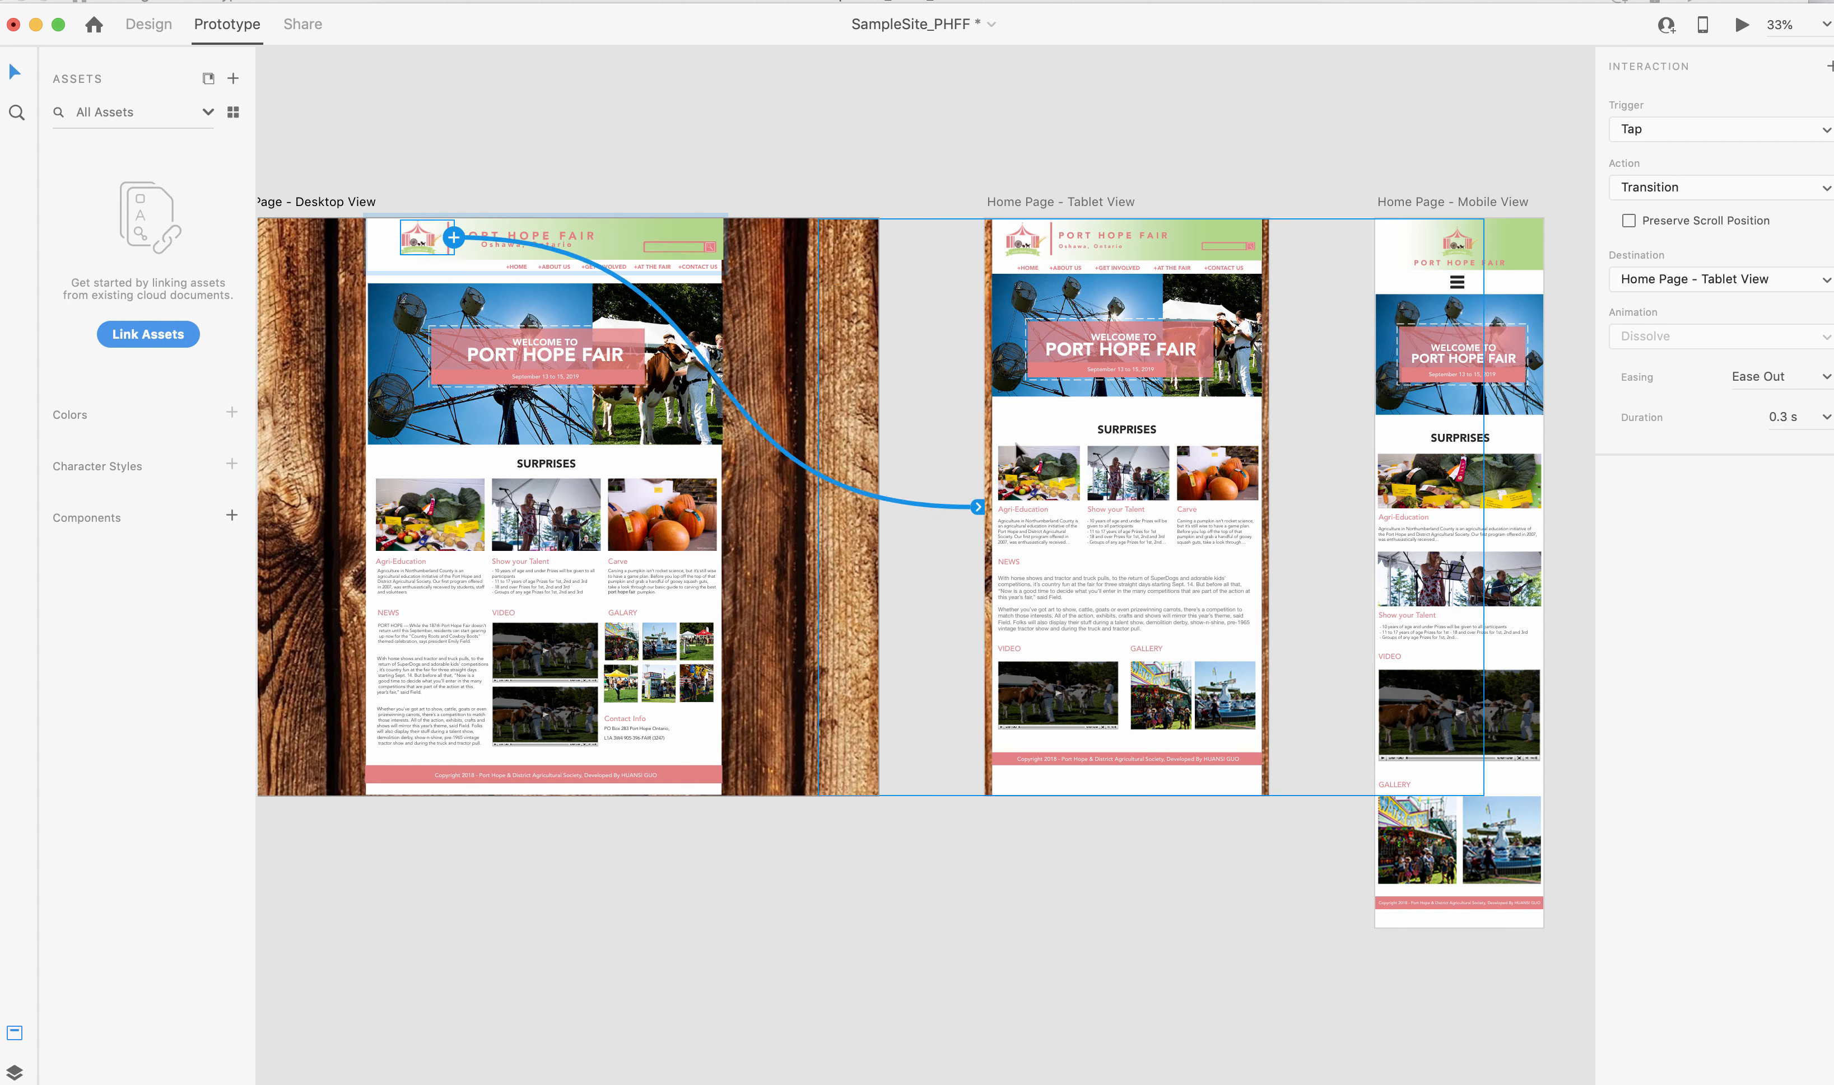
left_click(1021, 245)
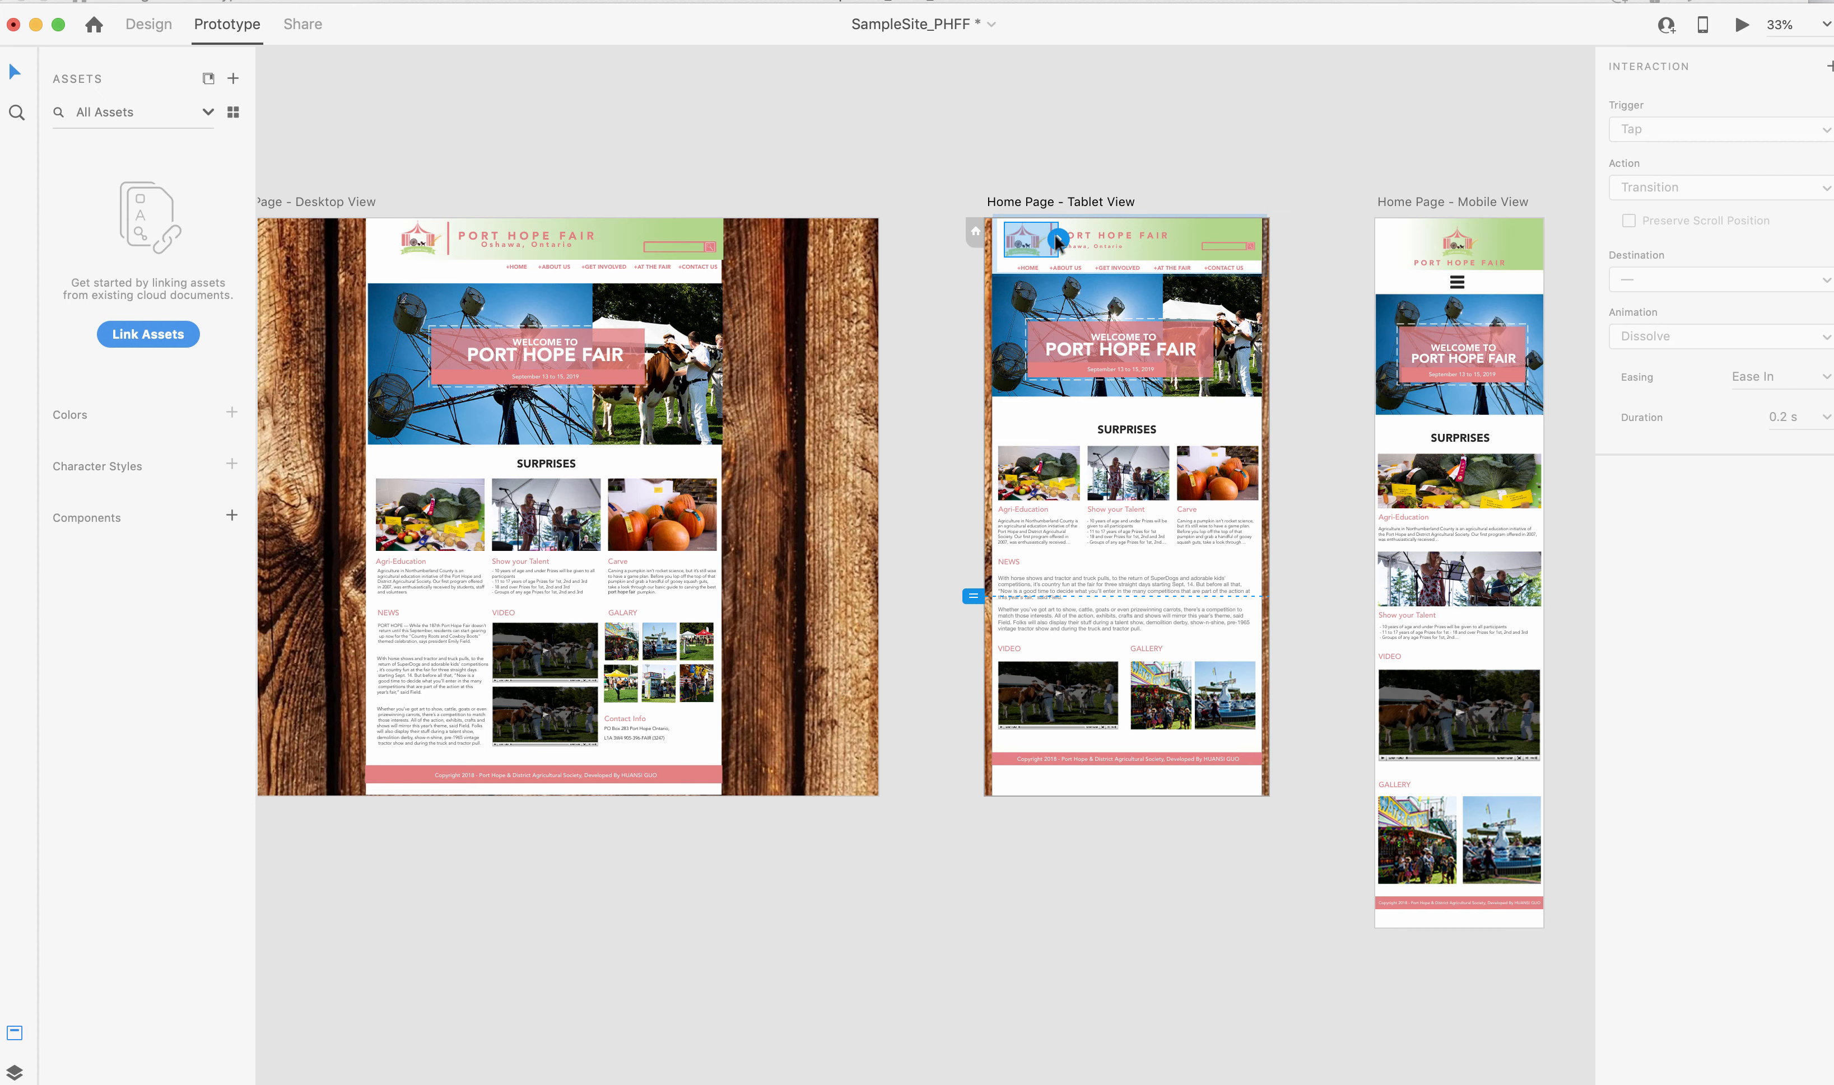
left_click_drag(1057, 240, 768, 308)
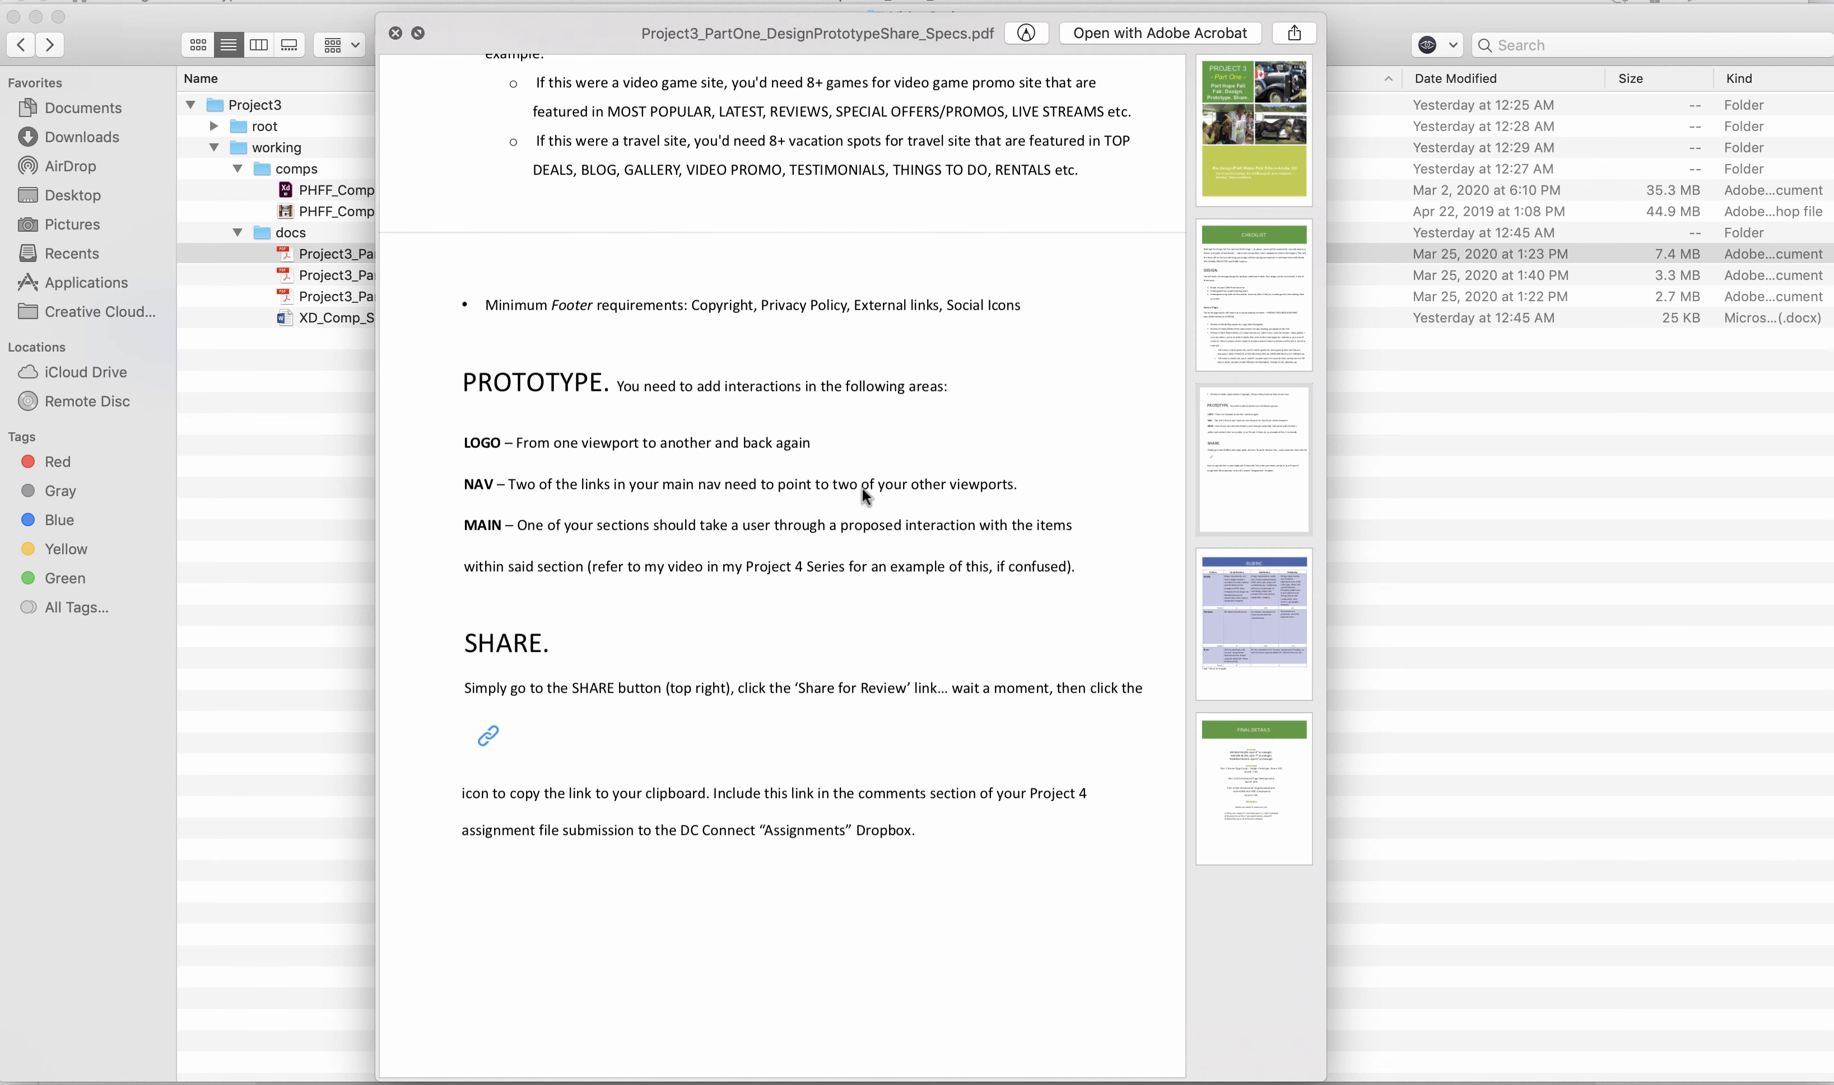
Link the +ABOUT US navigation item in the desktop header to Home Page - Tablet View.
key("super+Tab")
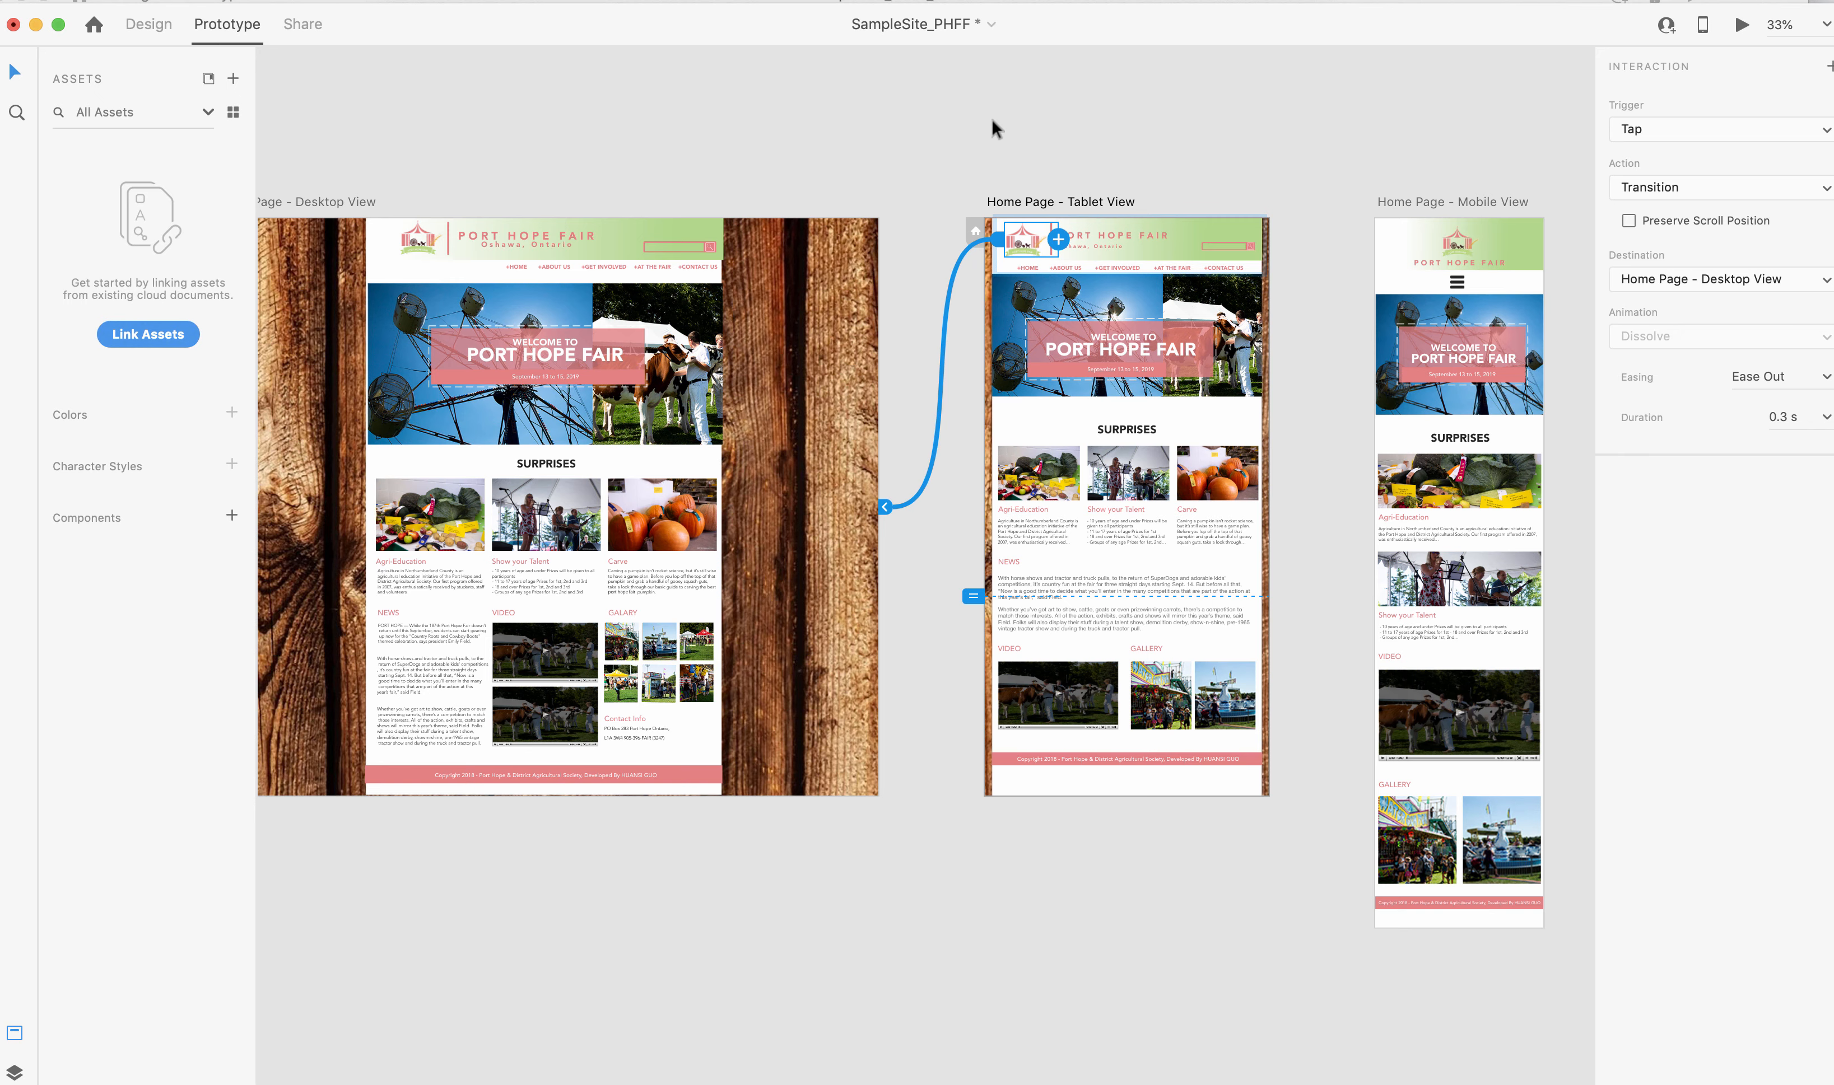
key("super+equal")
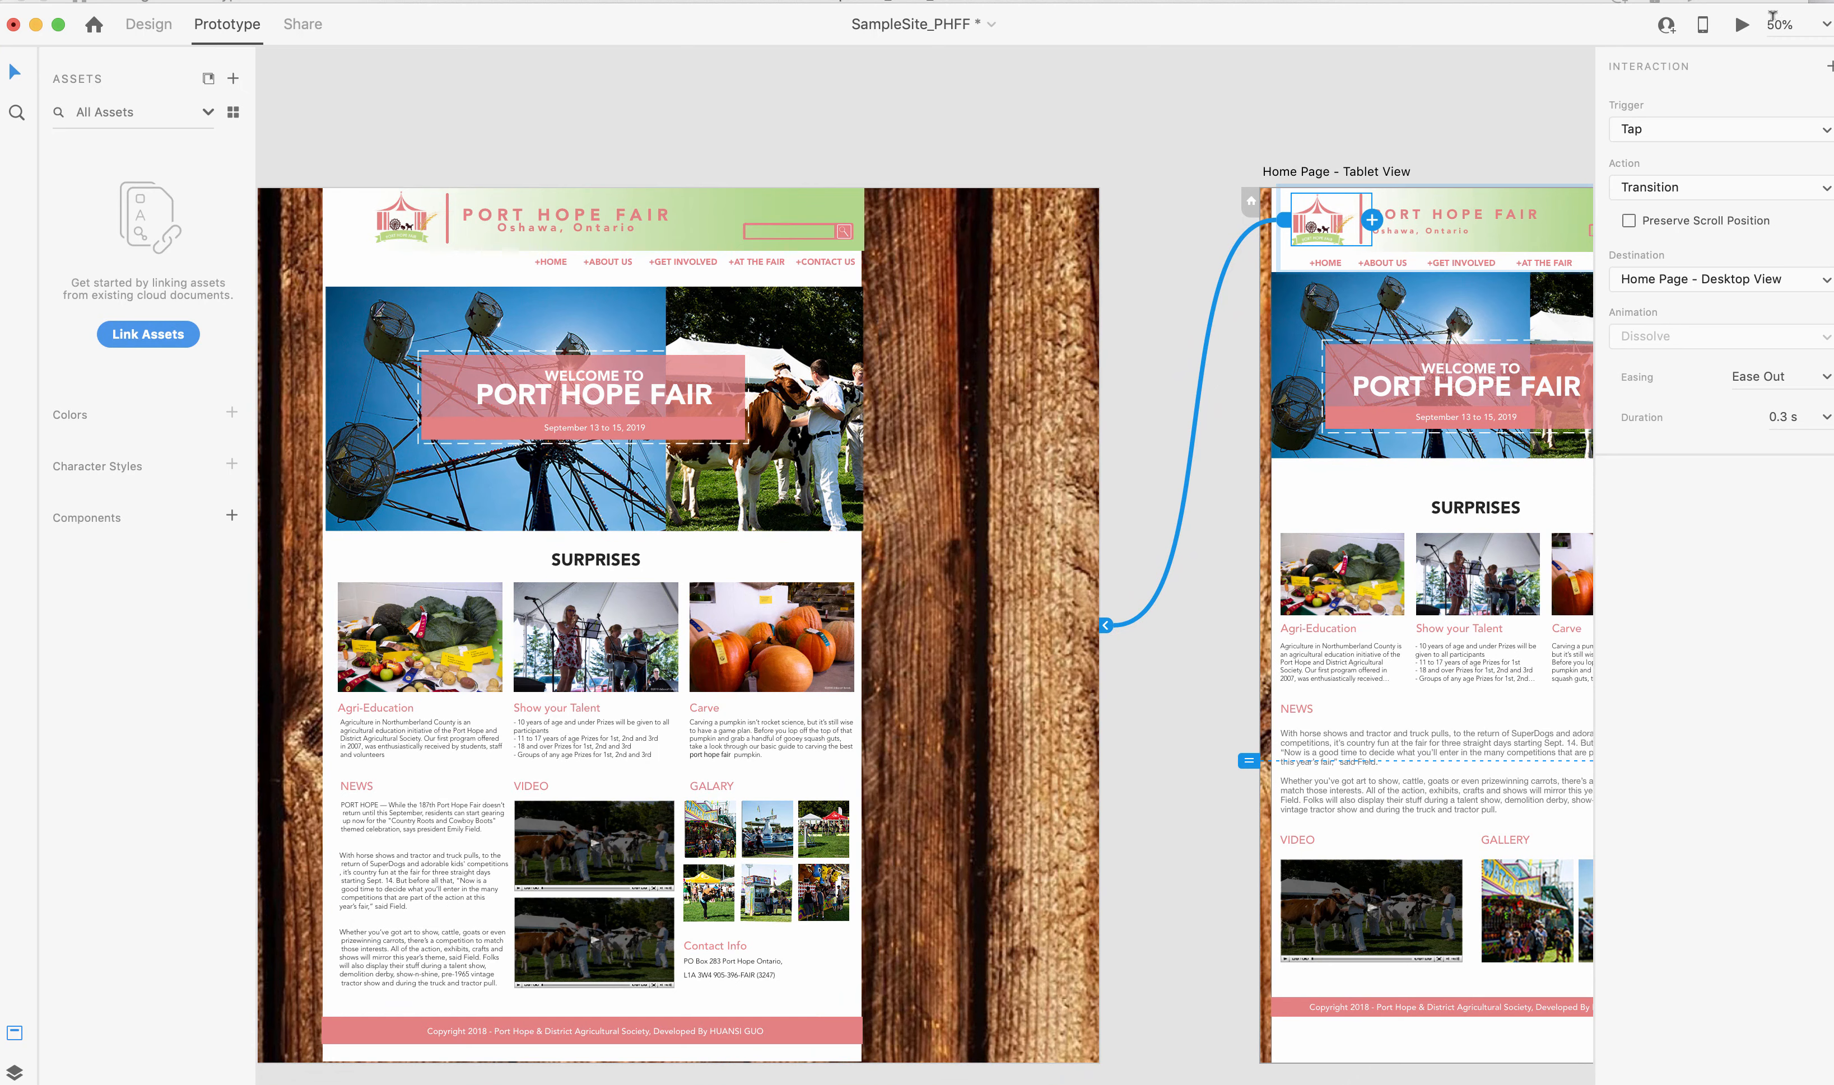
left_click(609, 257)
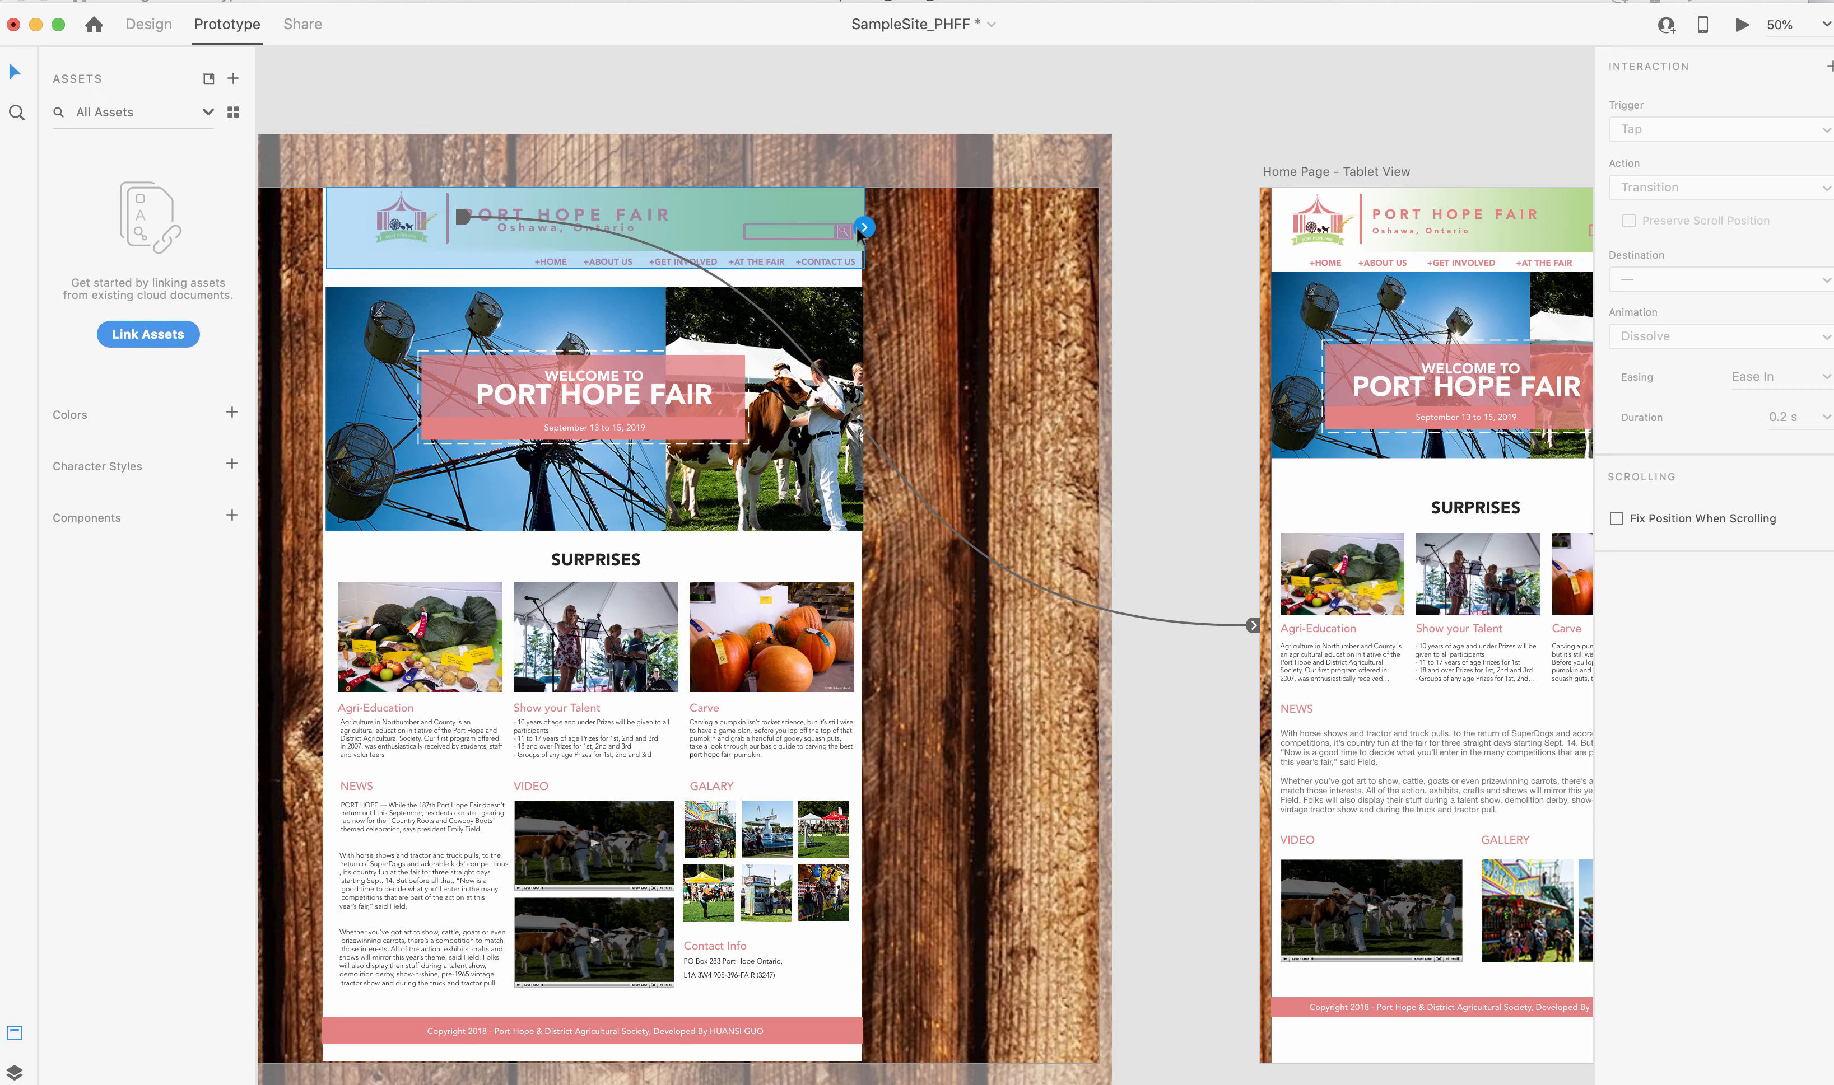
double_click(613, 259)
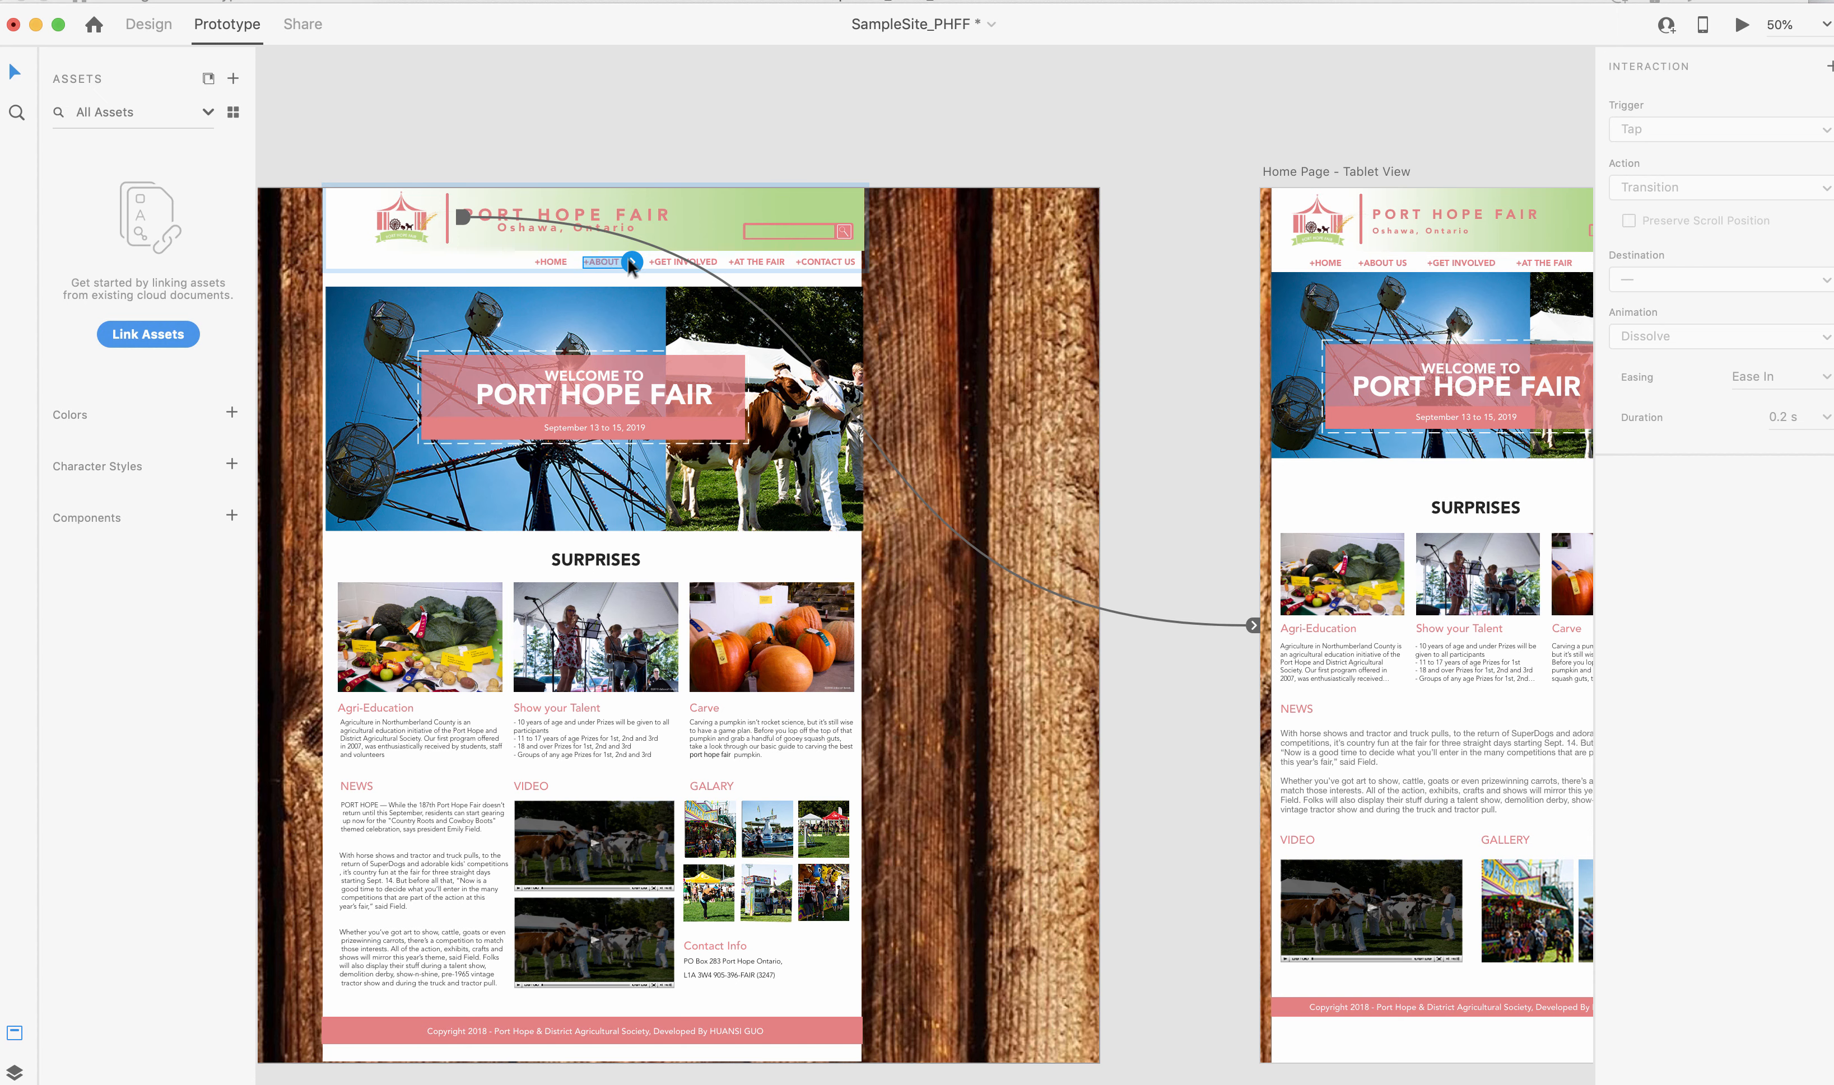
left_click_drag(630, 265, 1313, 350)
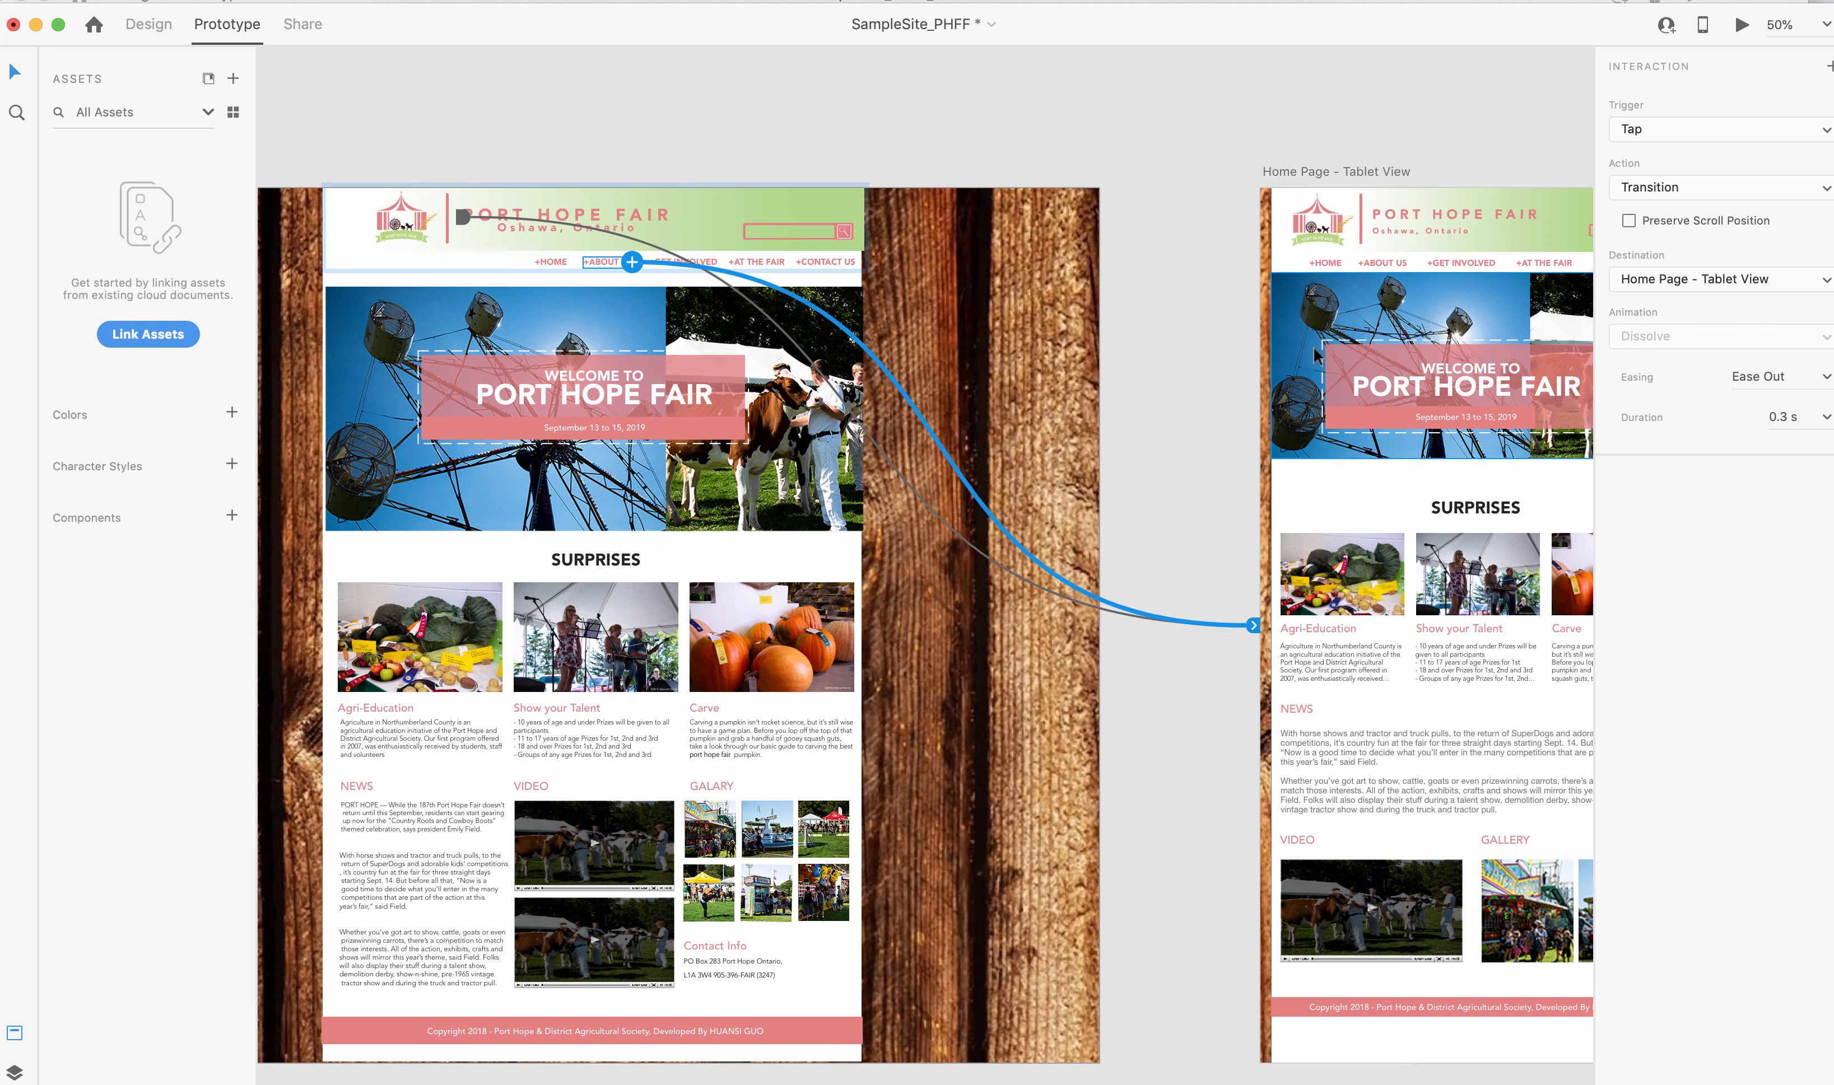
Link the +CONTACT US navigation item in the desktop header to Home Page - Mobile View.
left_click(834, 260)
scroll(863, 305, "right", 5)
scroll(864, 306, "up", 2)
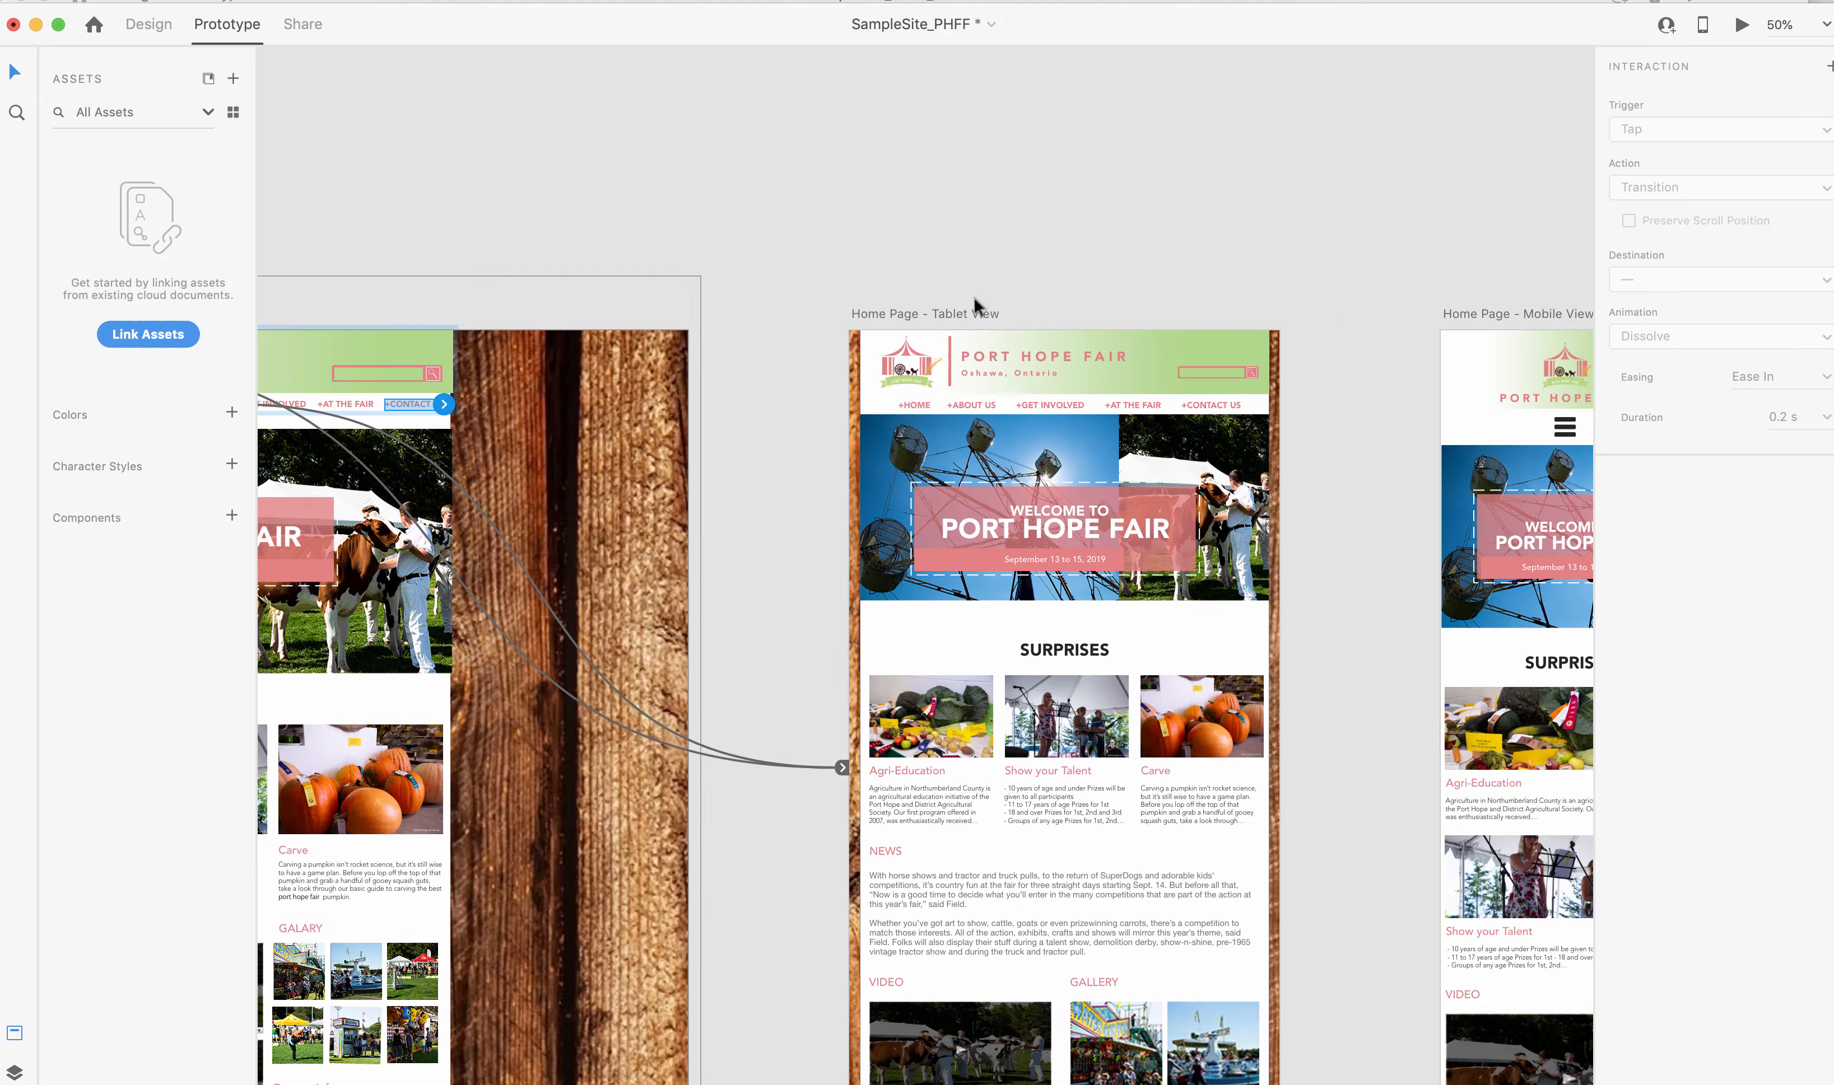
left_click_drag(444, 404, 1476, 419)
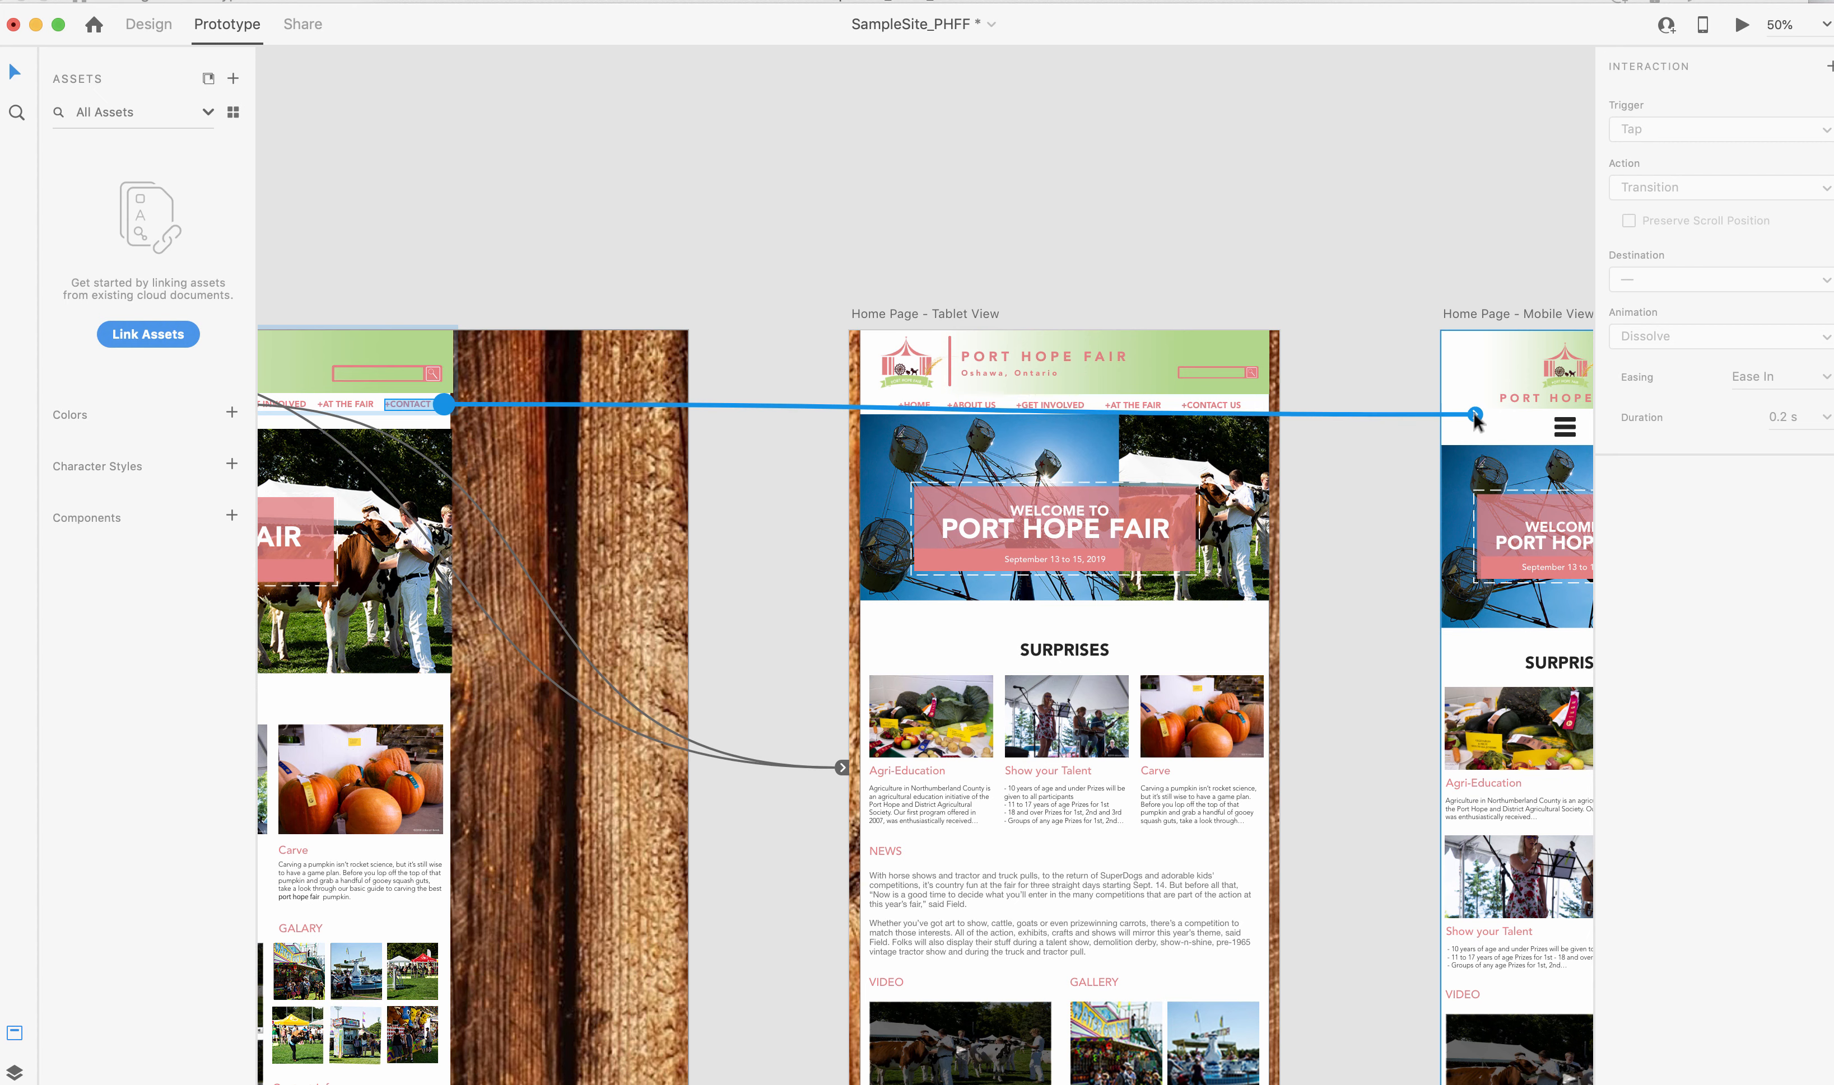
left_click_drag(1475, 418, 1477, 421)
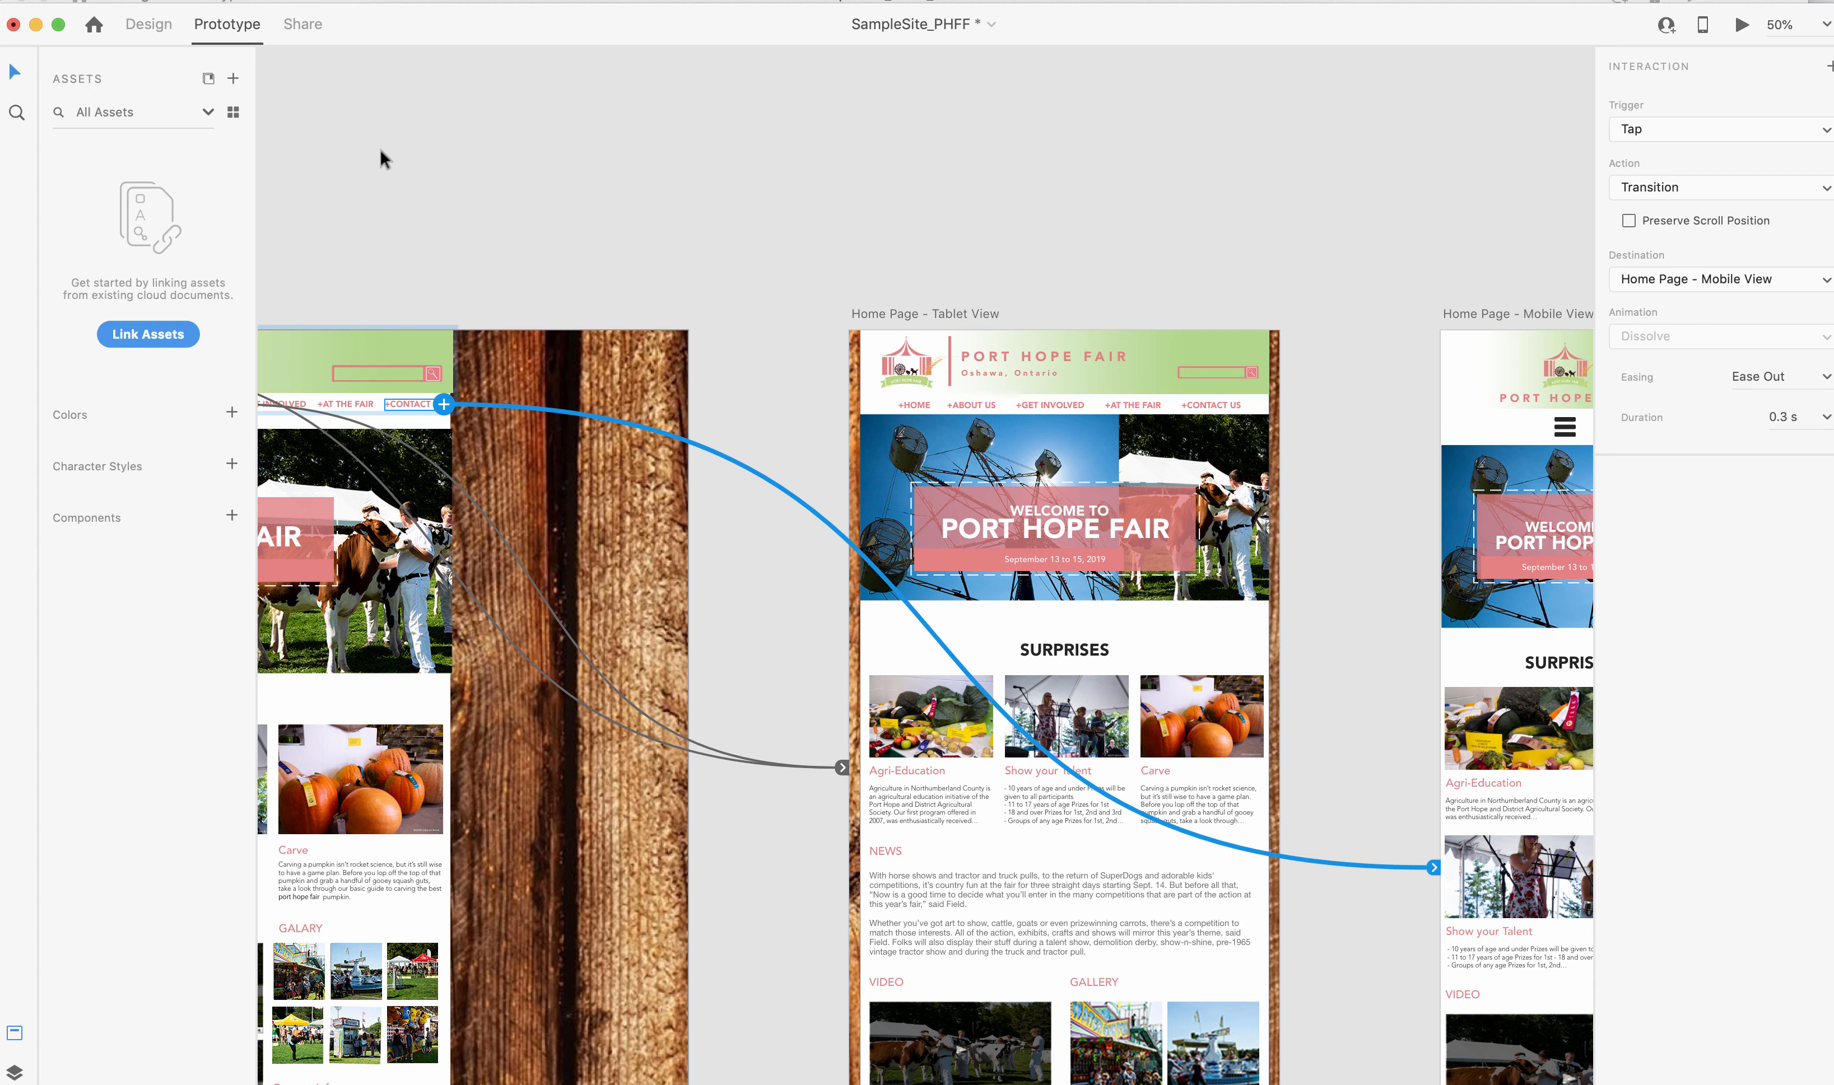
Link the logo in the mobile page's header to Home Page - Desktop View.
scroll(423, 169, "left", 10)
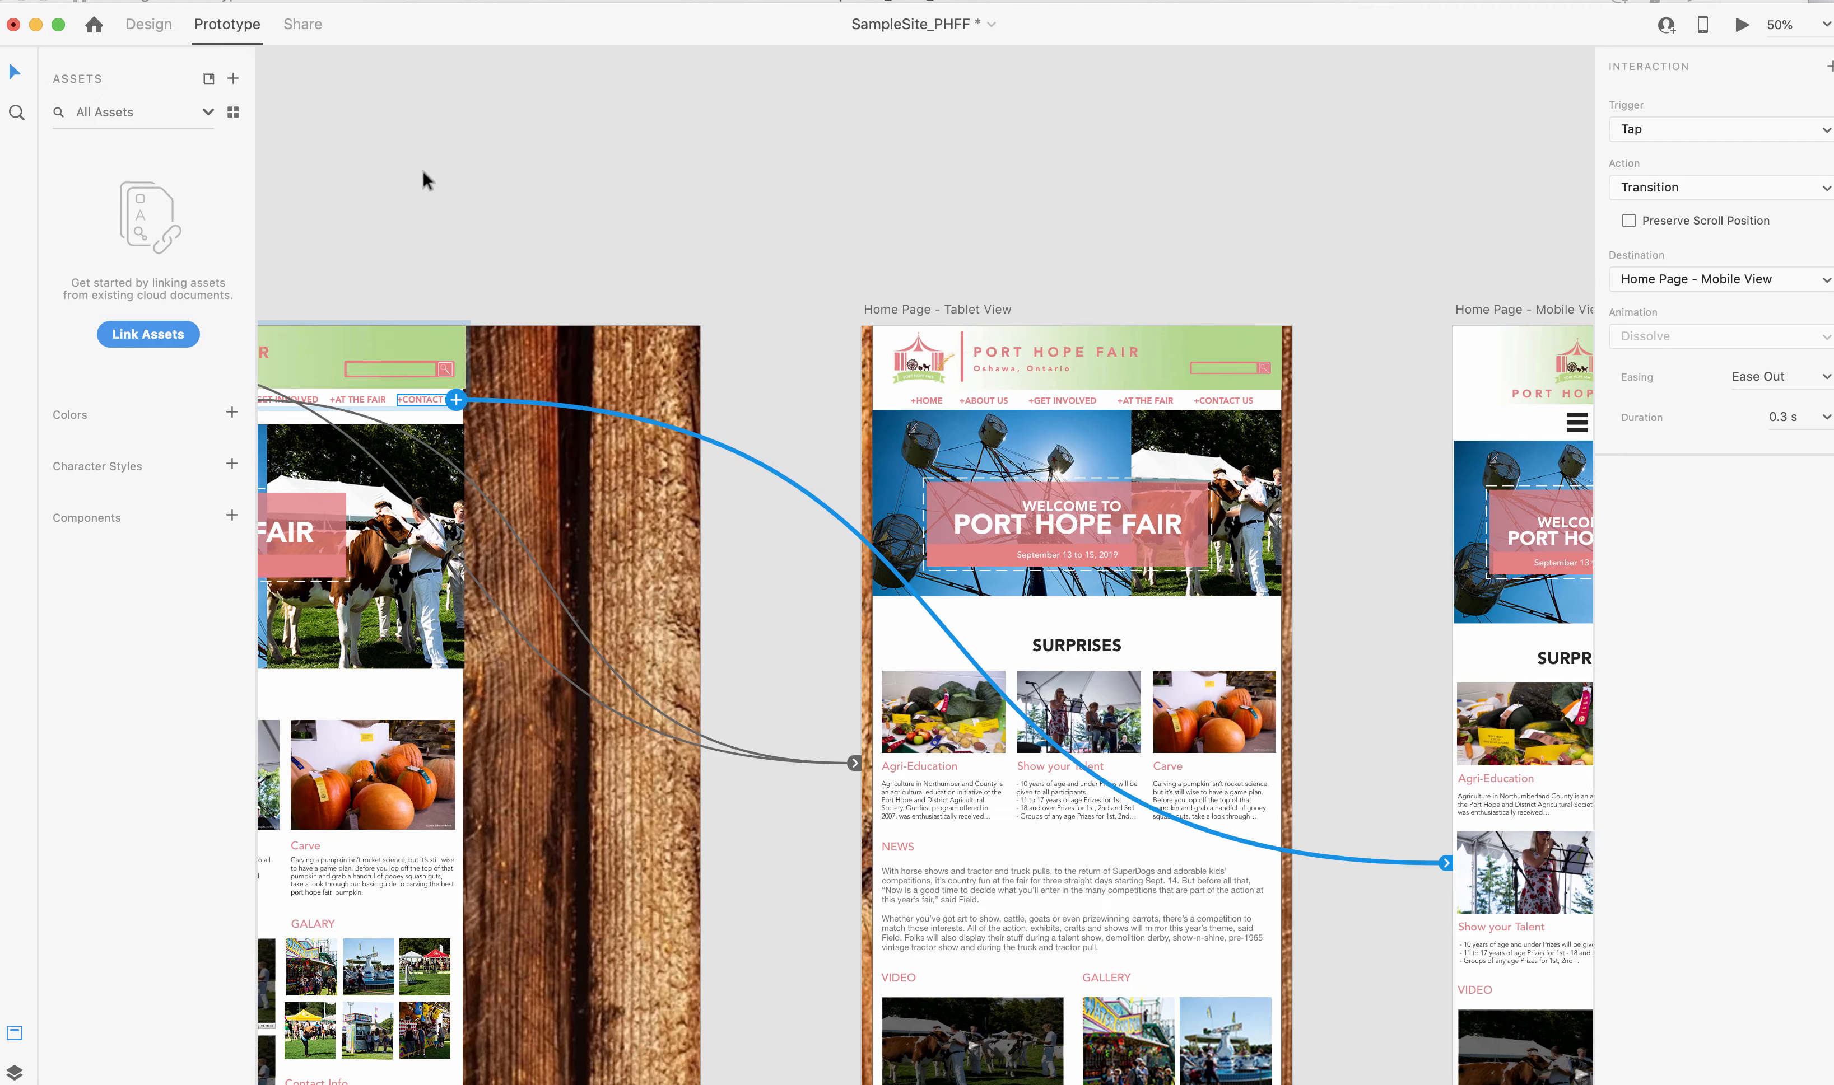
scroll(423, 169, "down", 4)
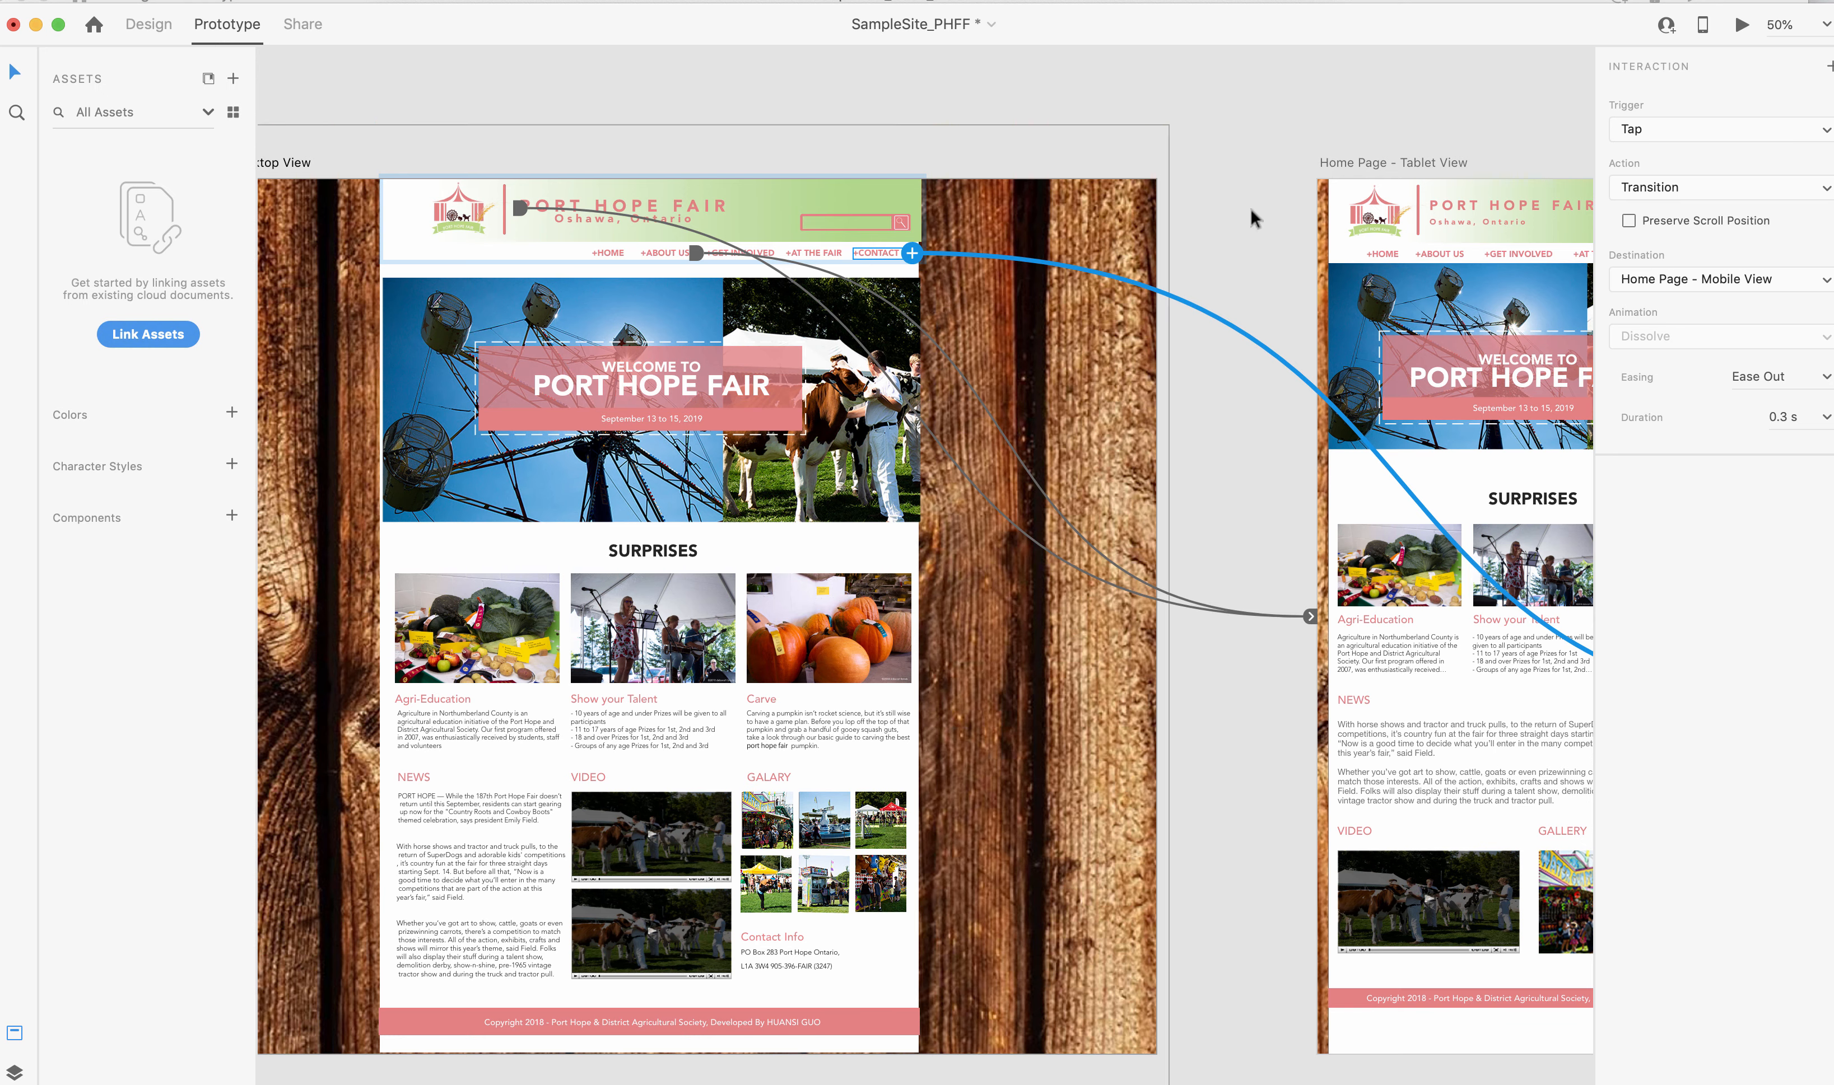
scroll(1336, 305, "right", 10)
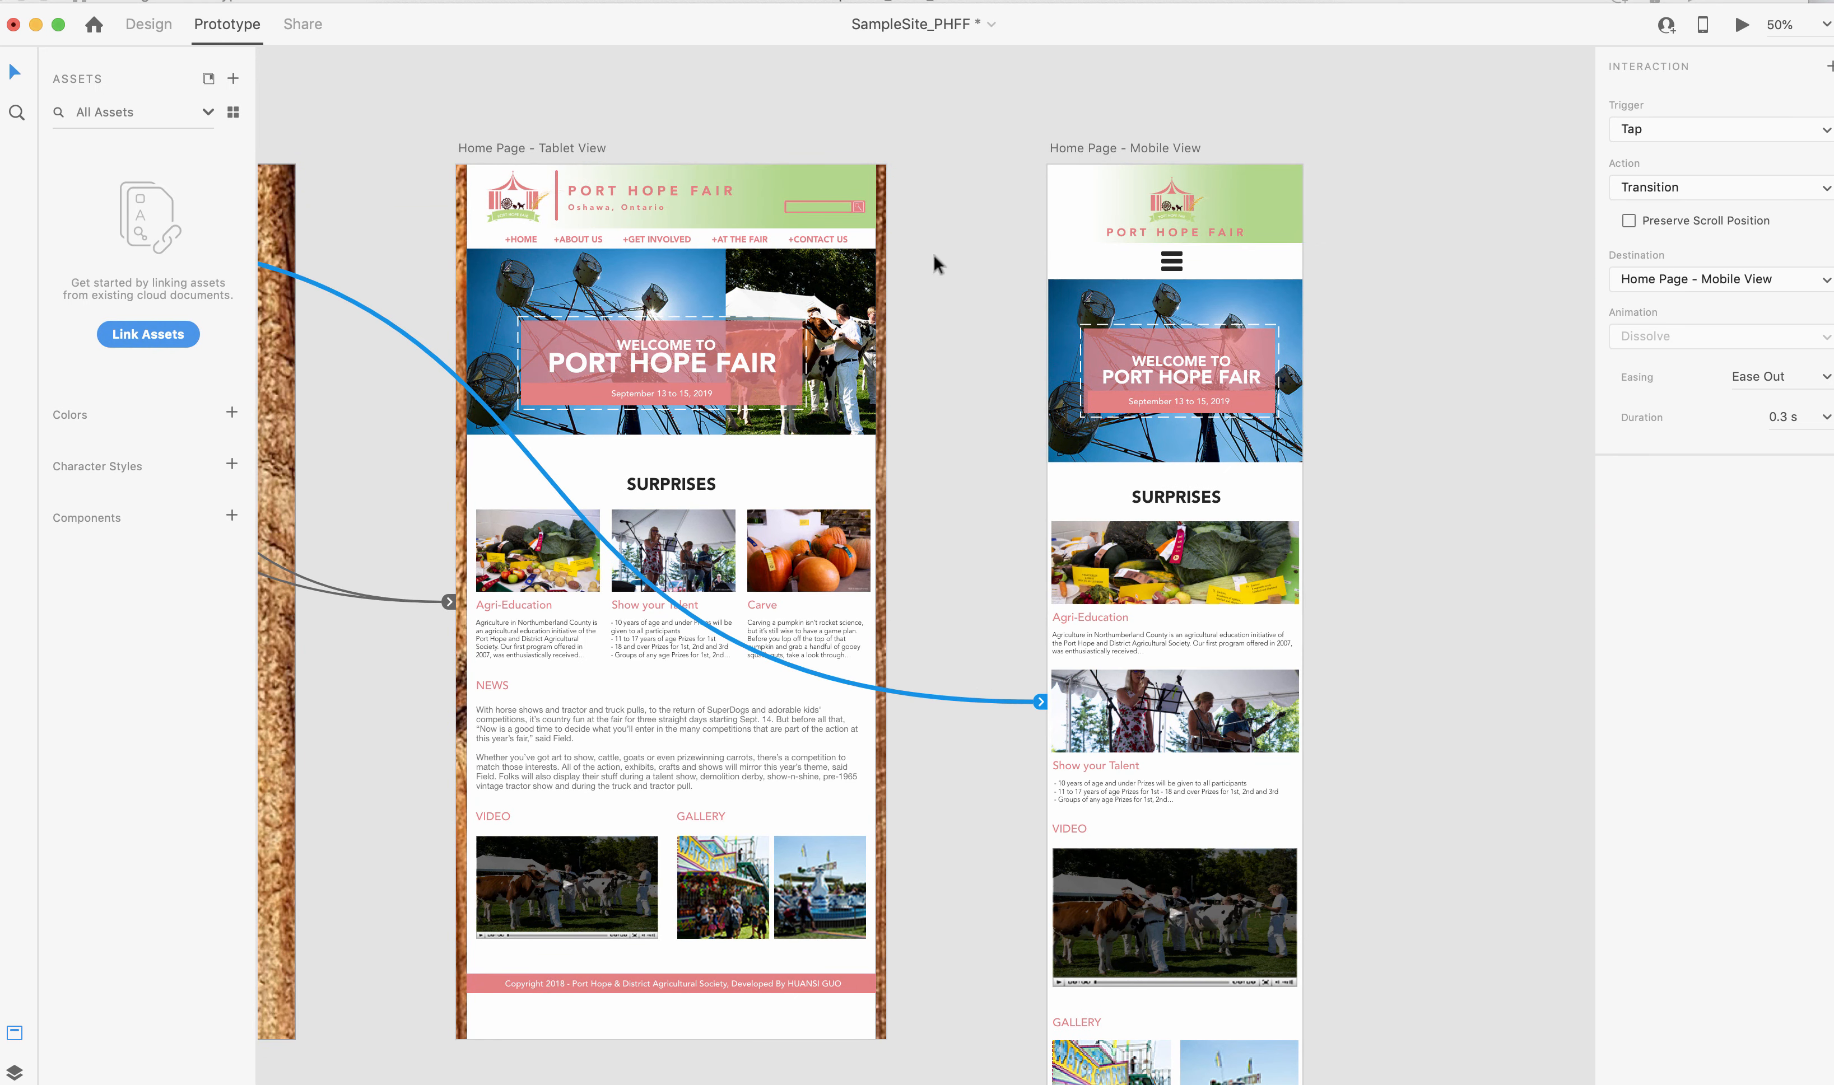
left_click(508, 200)
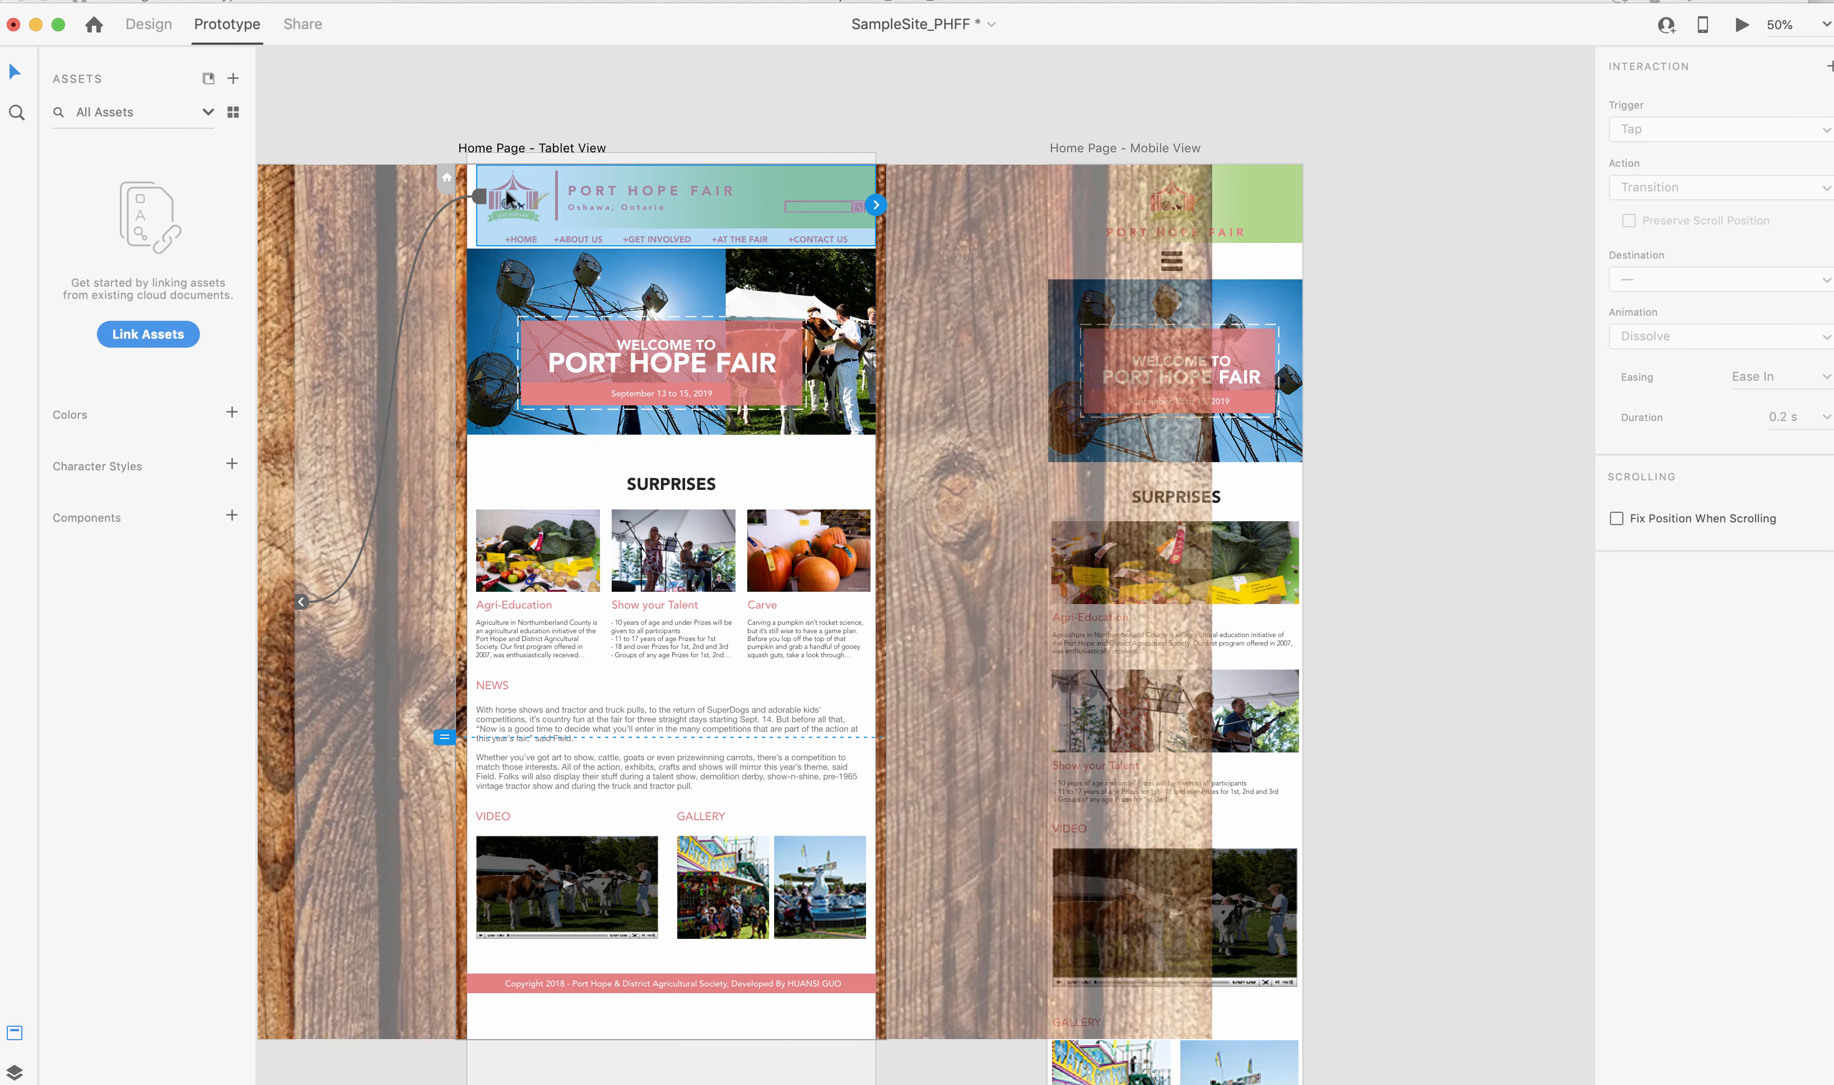
left_click(944, 86)
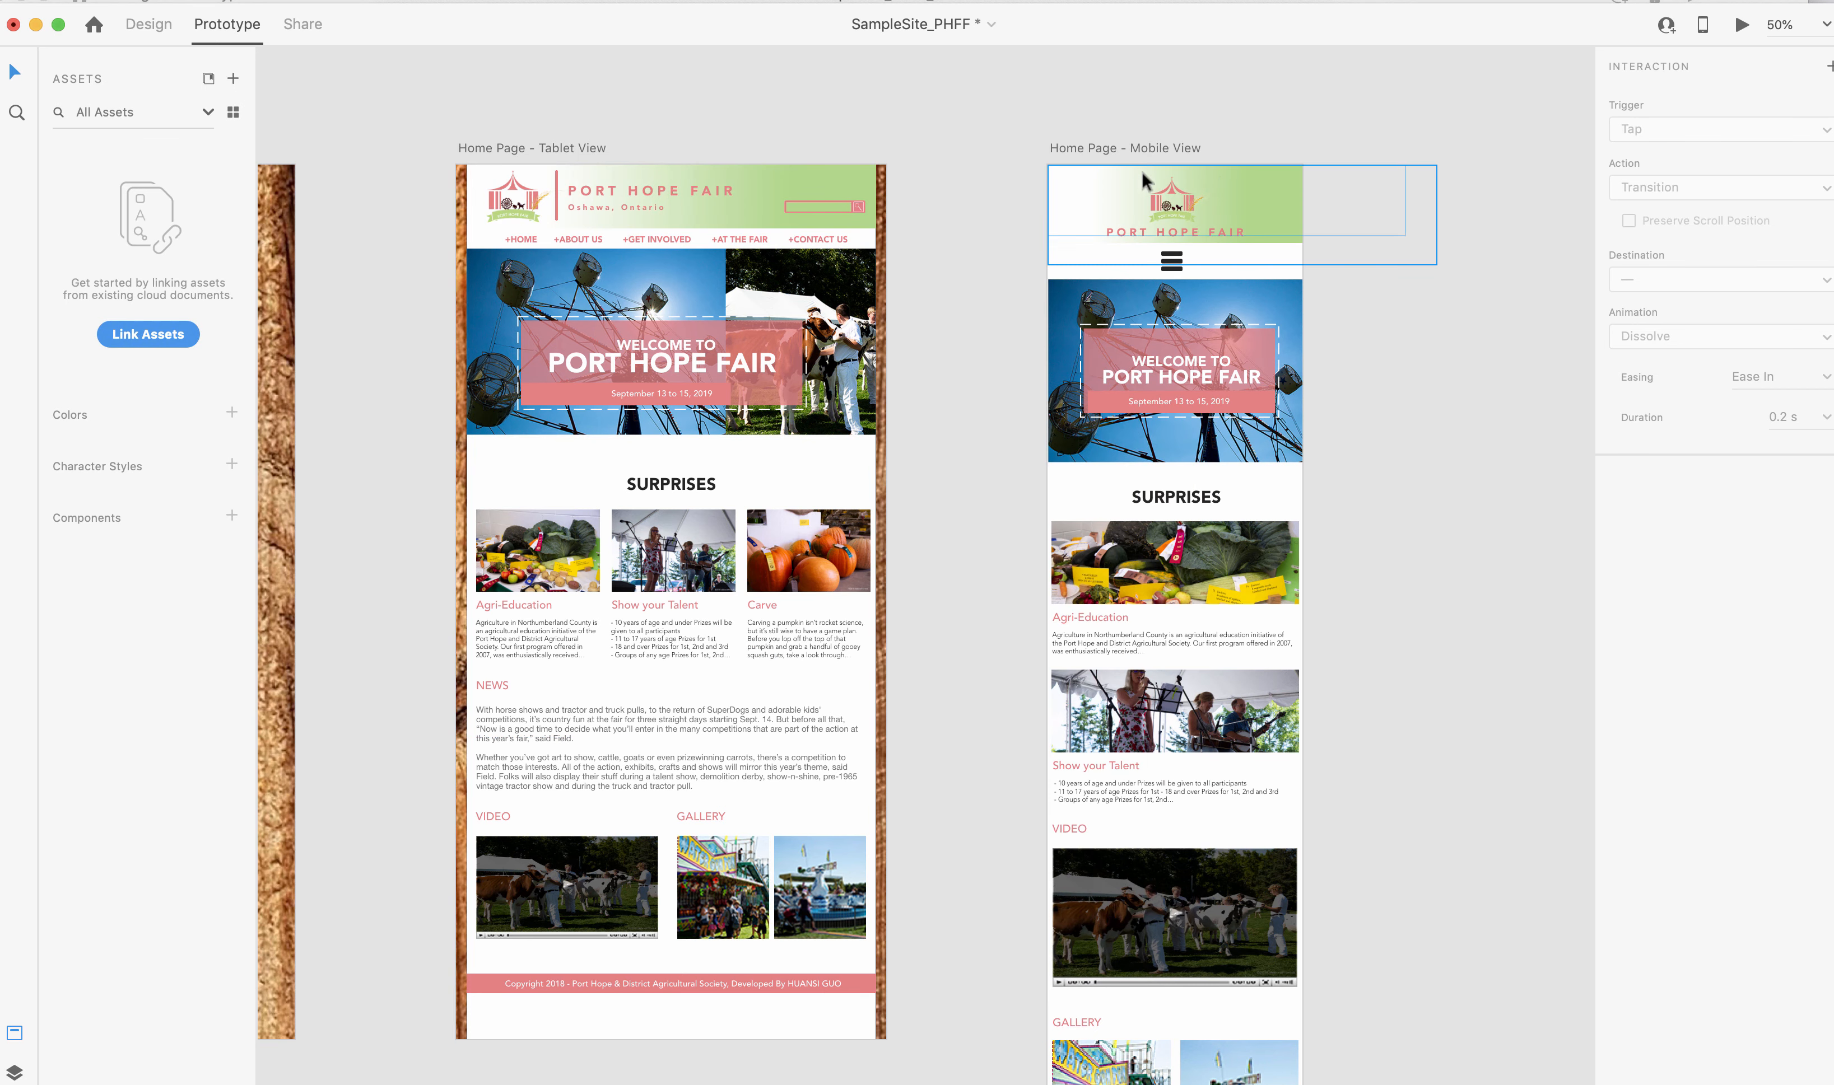
left_click(1150, 190)
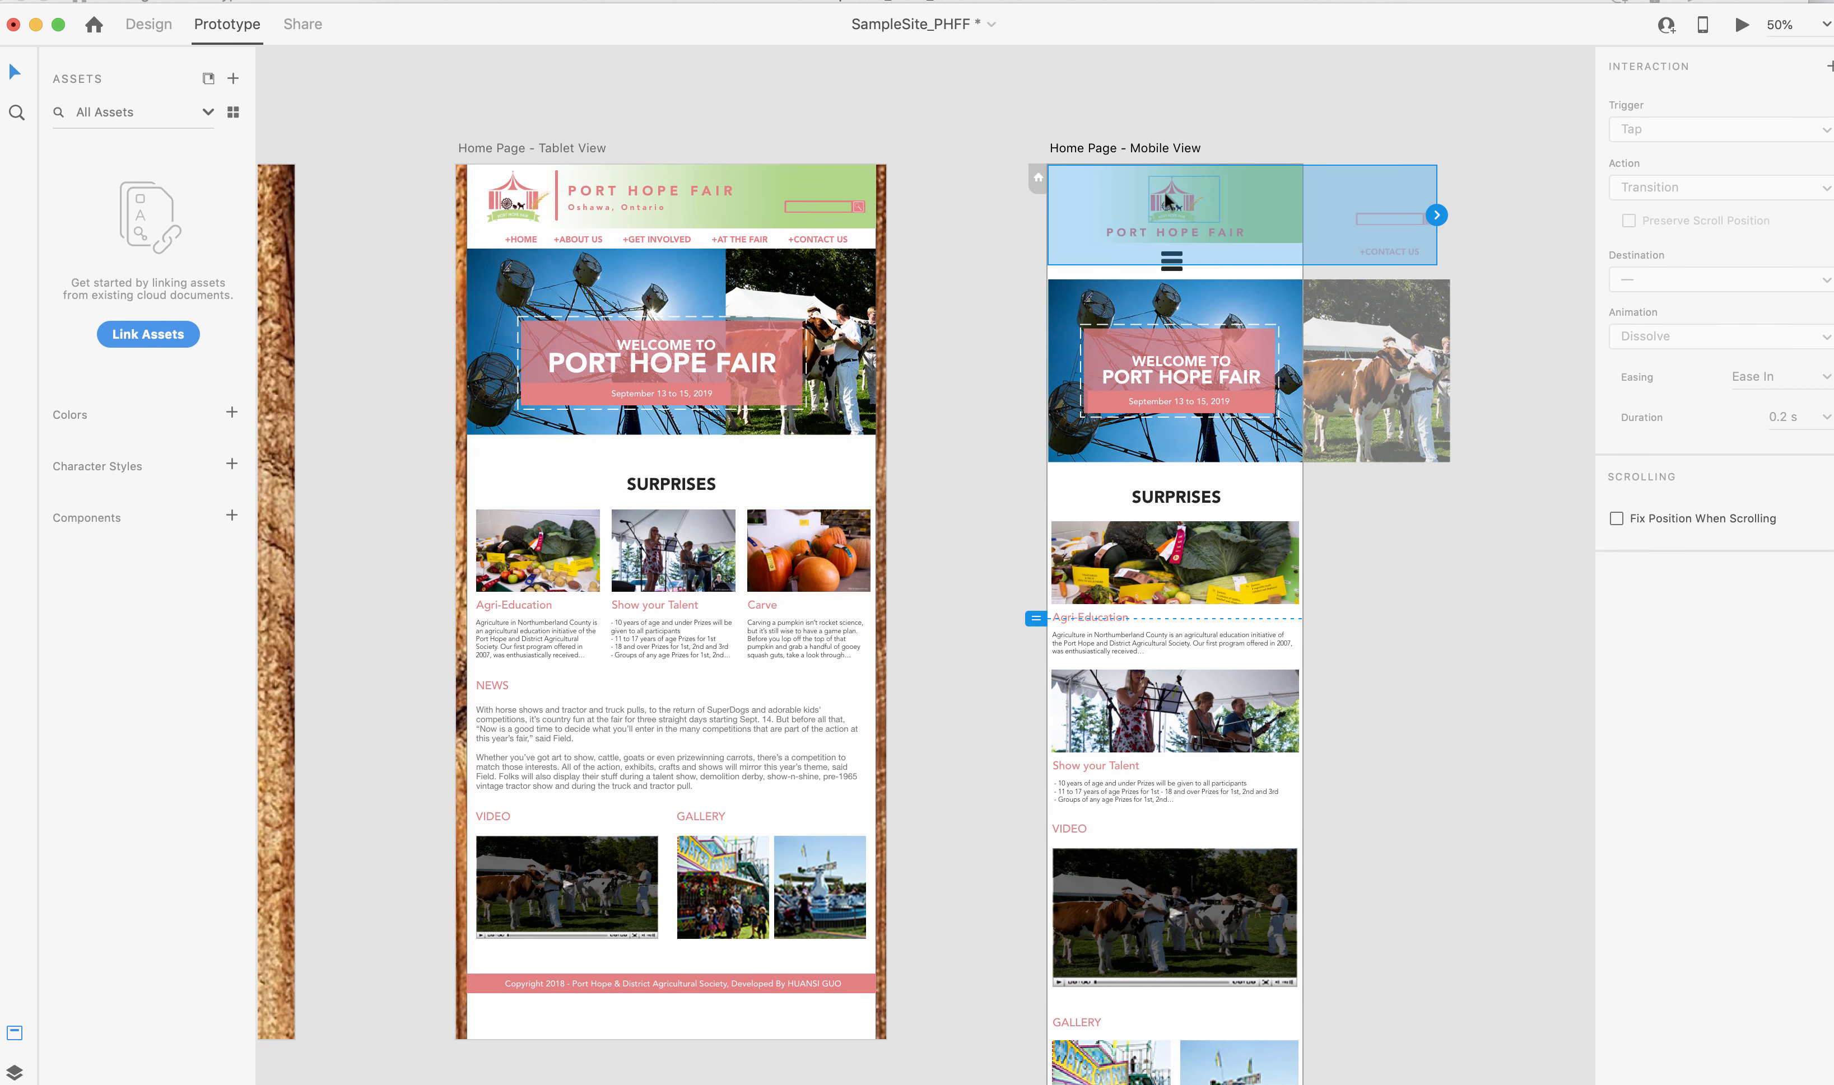
double_click(1175, 205)
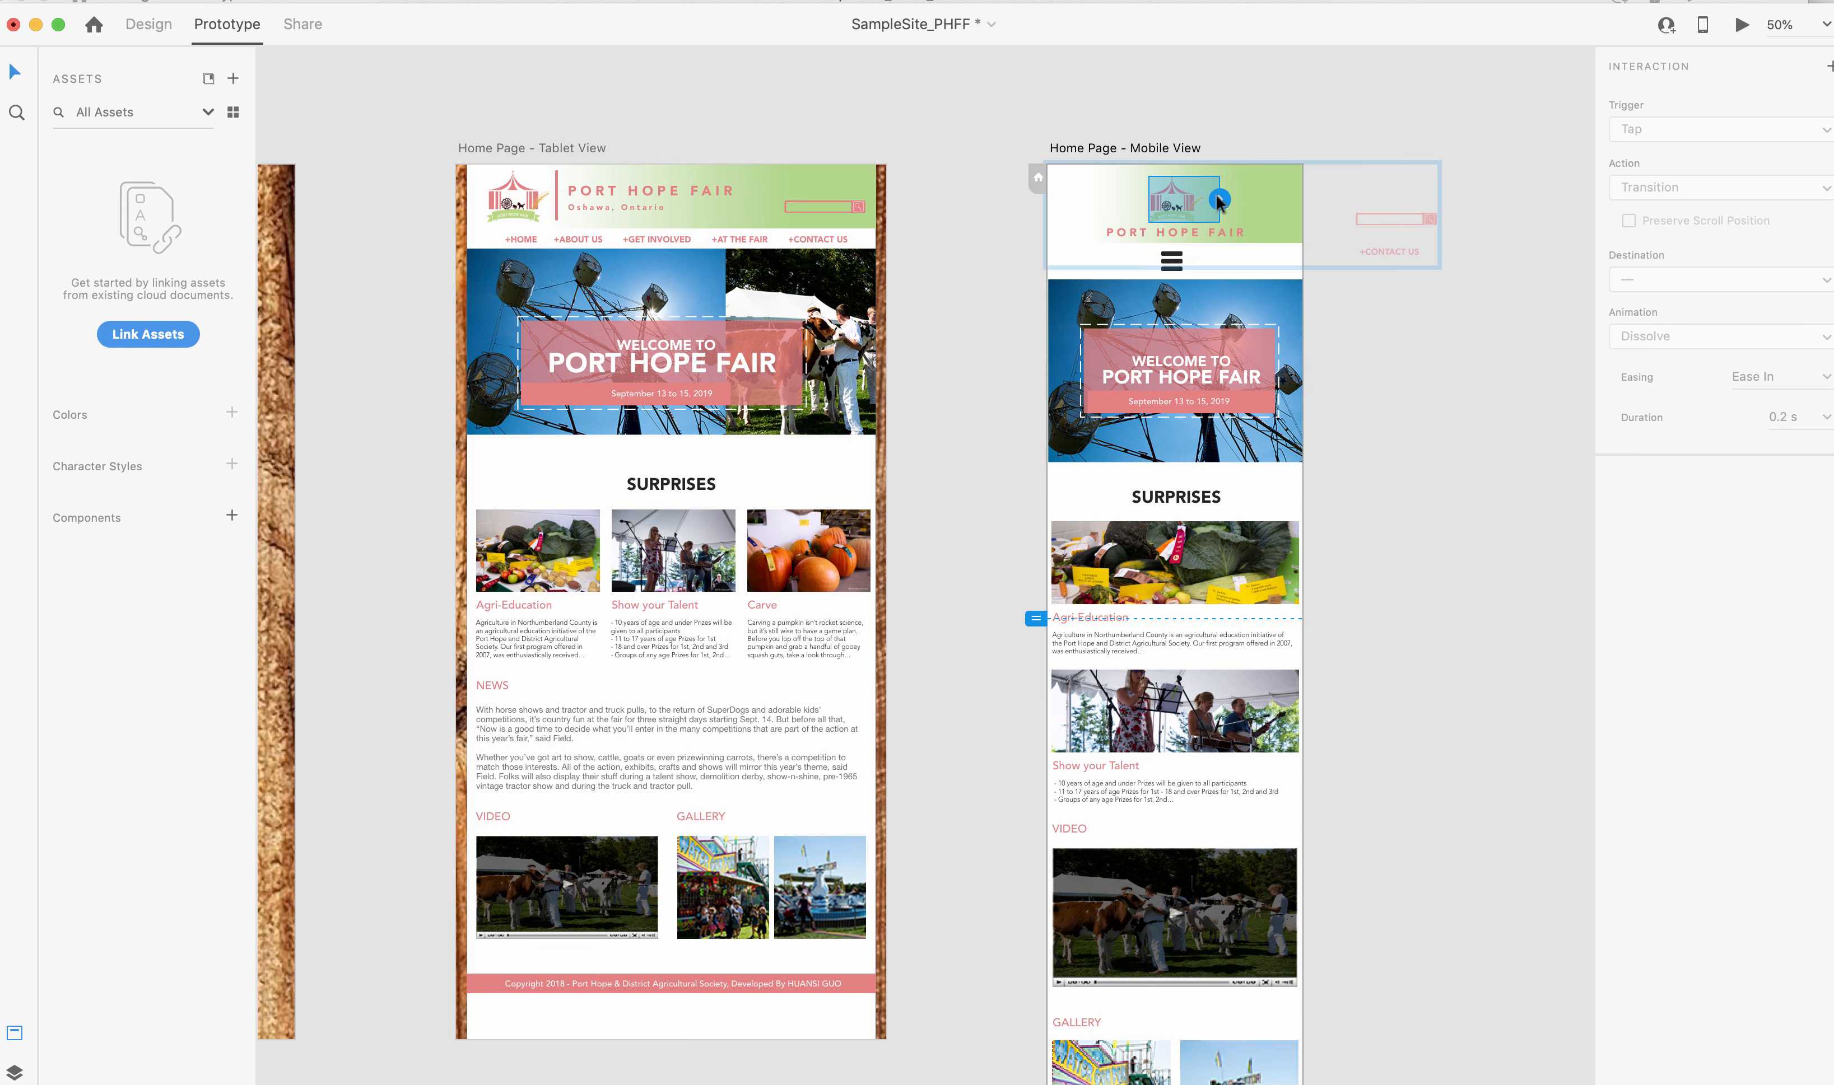
left_click_drag(1218, 200, 276, 252)
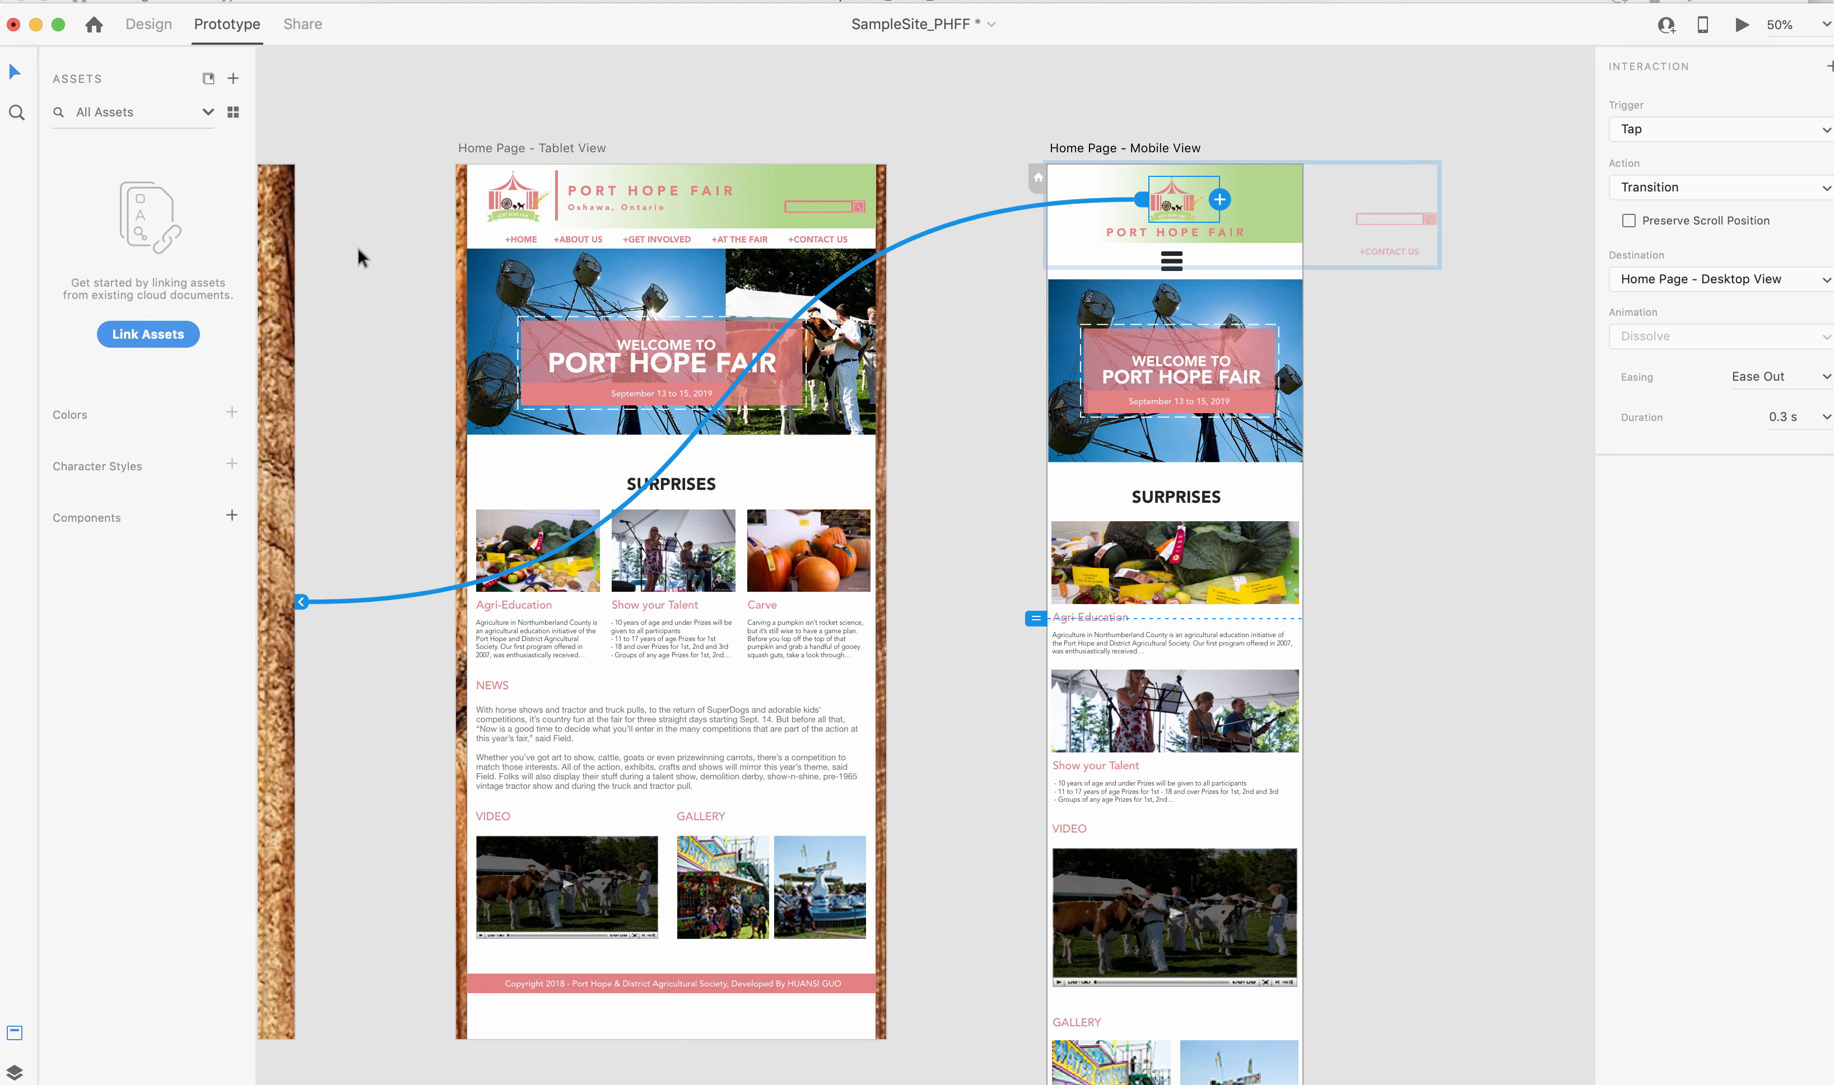
Preview the prototype starting from the desktop page and test its logo link.
scroll(356, 246, "left", 10)
left_click(507, 202)
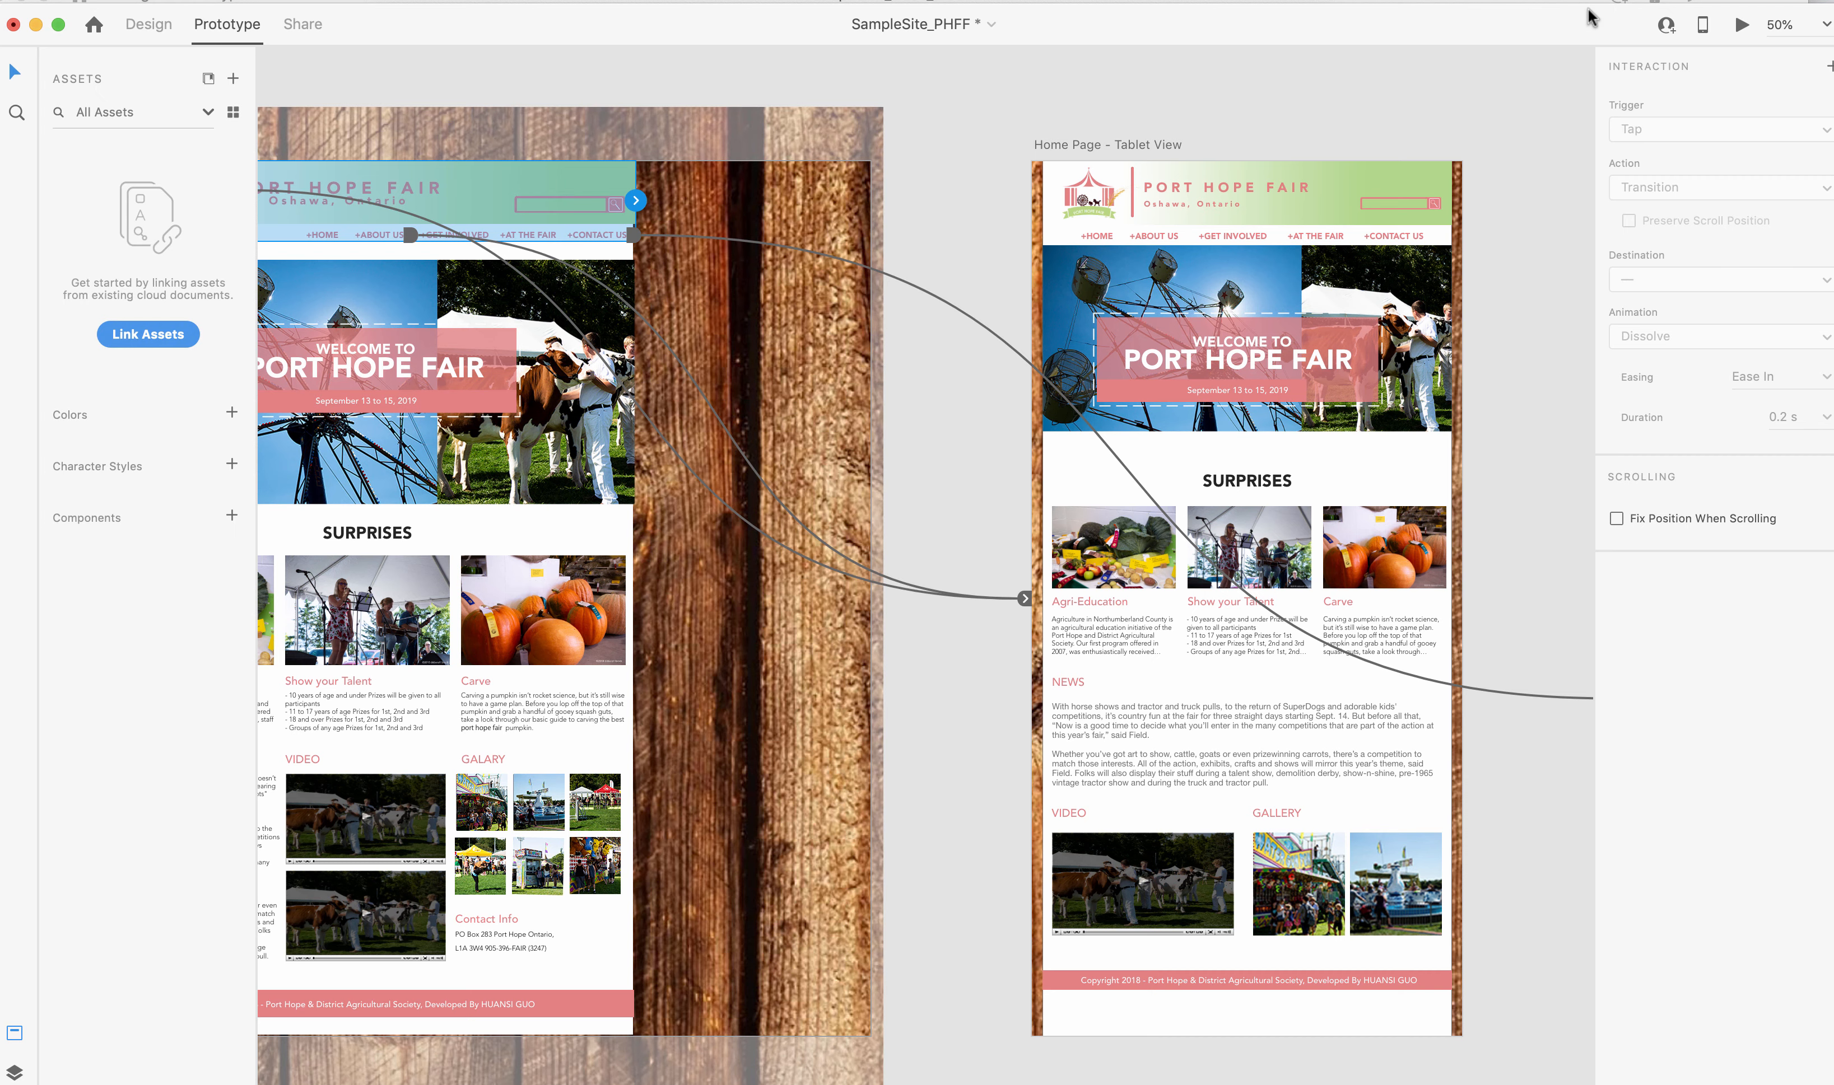
left_click(1741, 27)
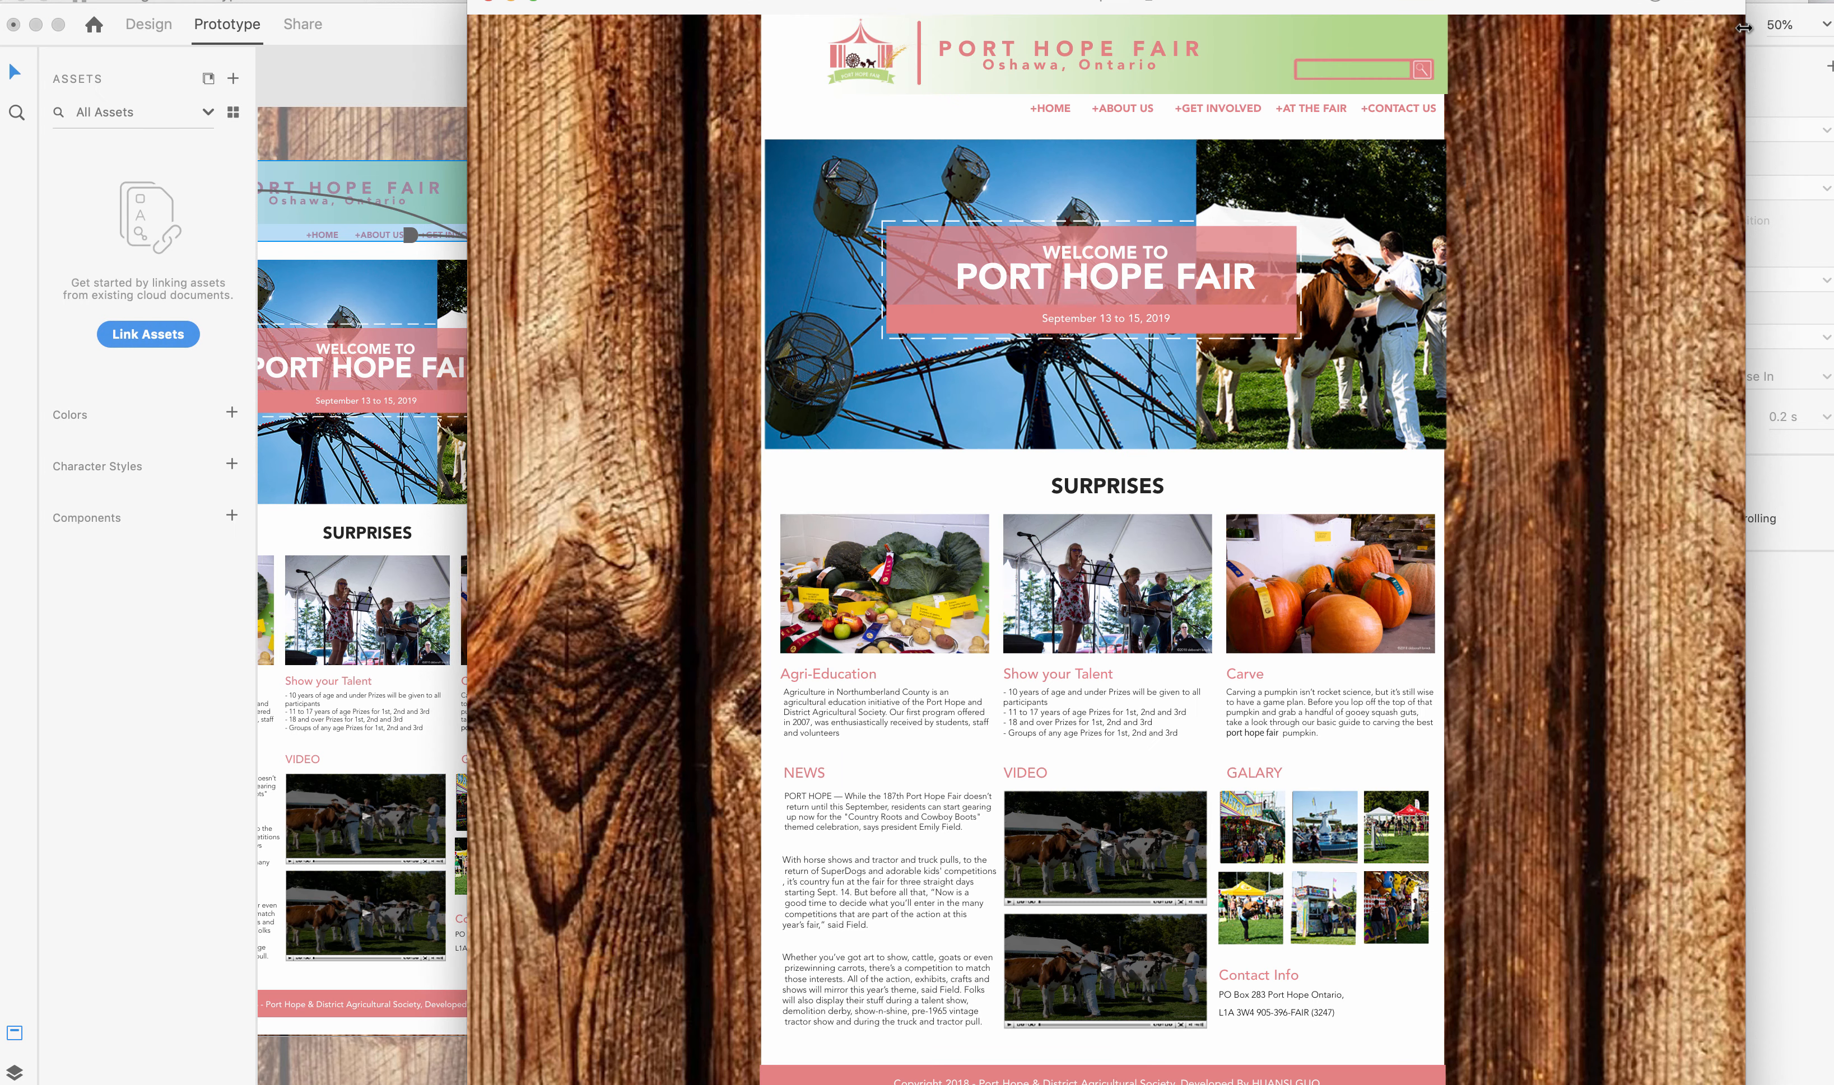
left_click(865, 54)
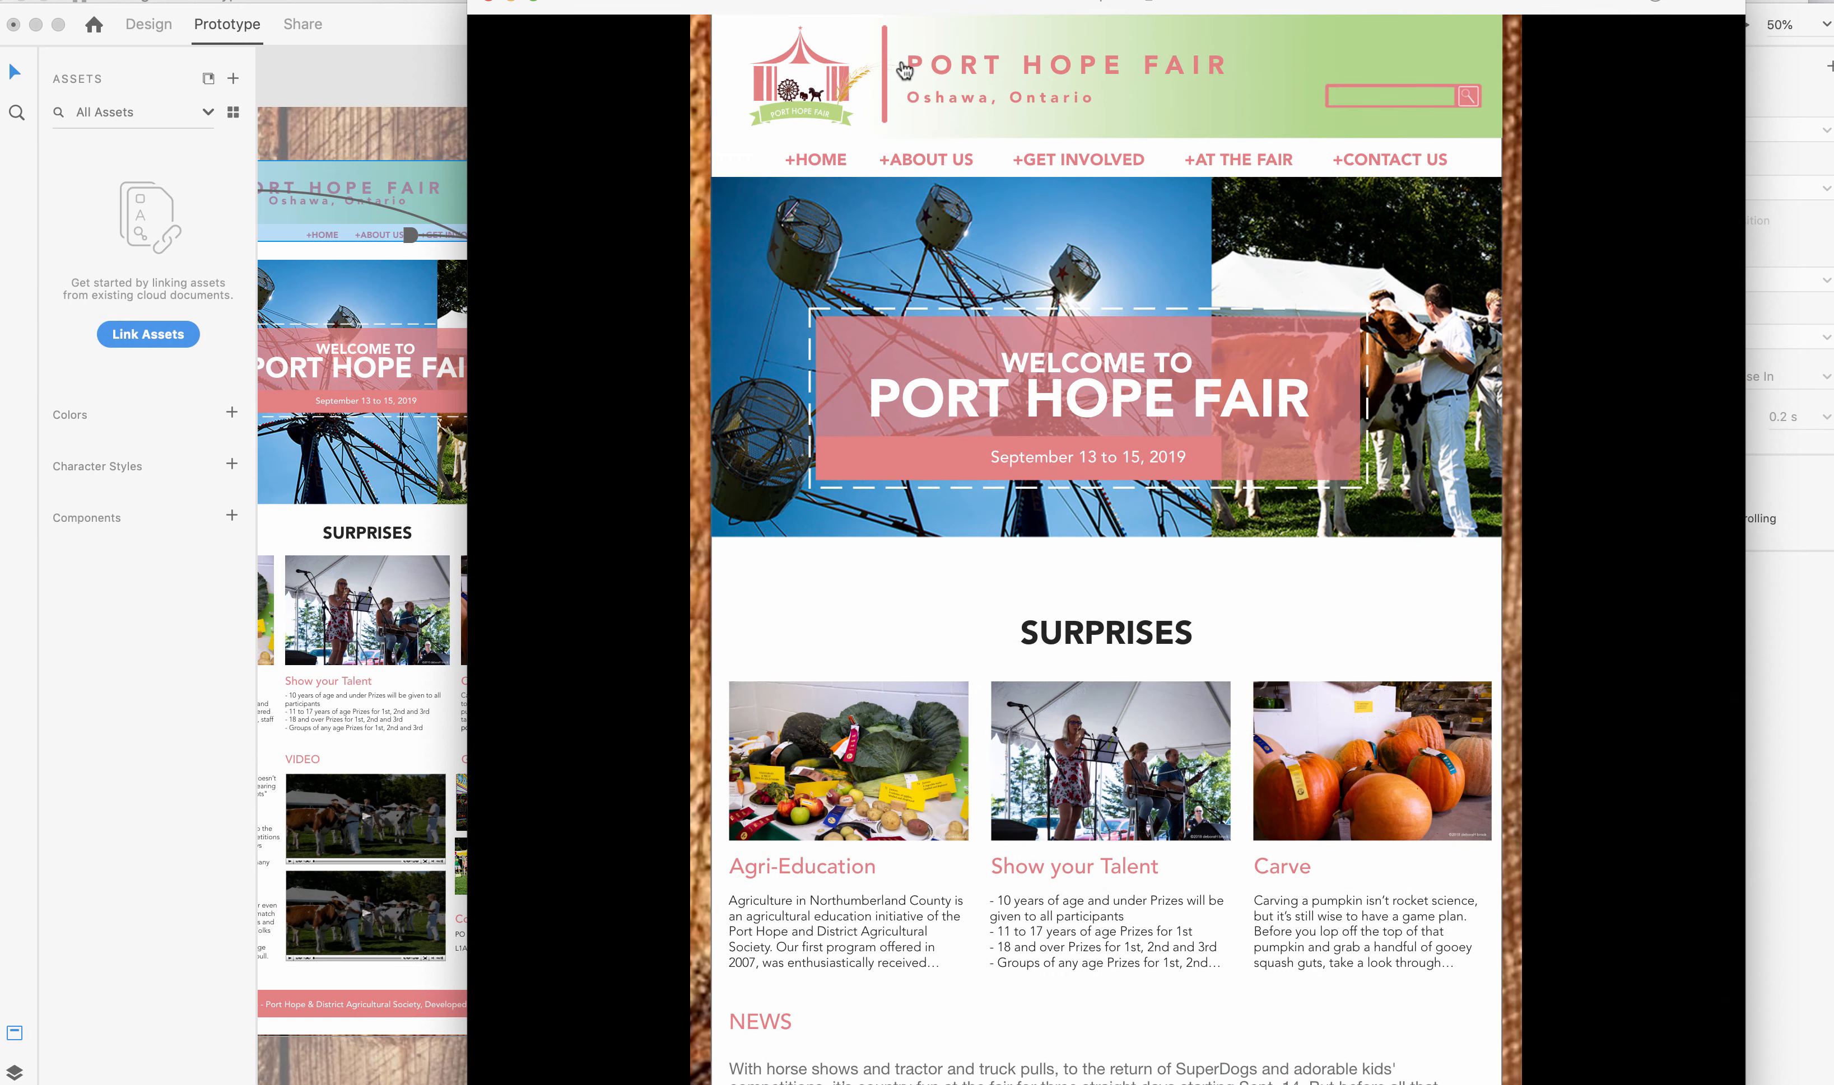
Test the tablet page's logo link, the desktop +CONTACT US link and the mobile page's logo link, and close the preview.
left_click(804, 76)
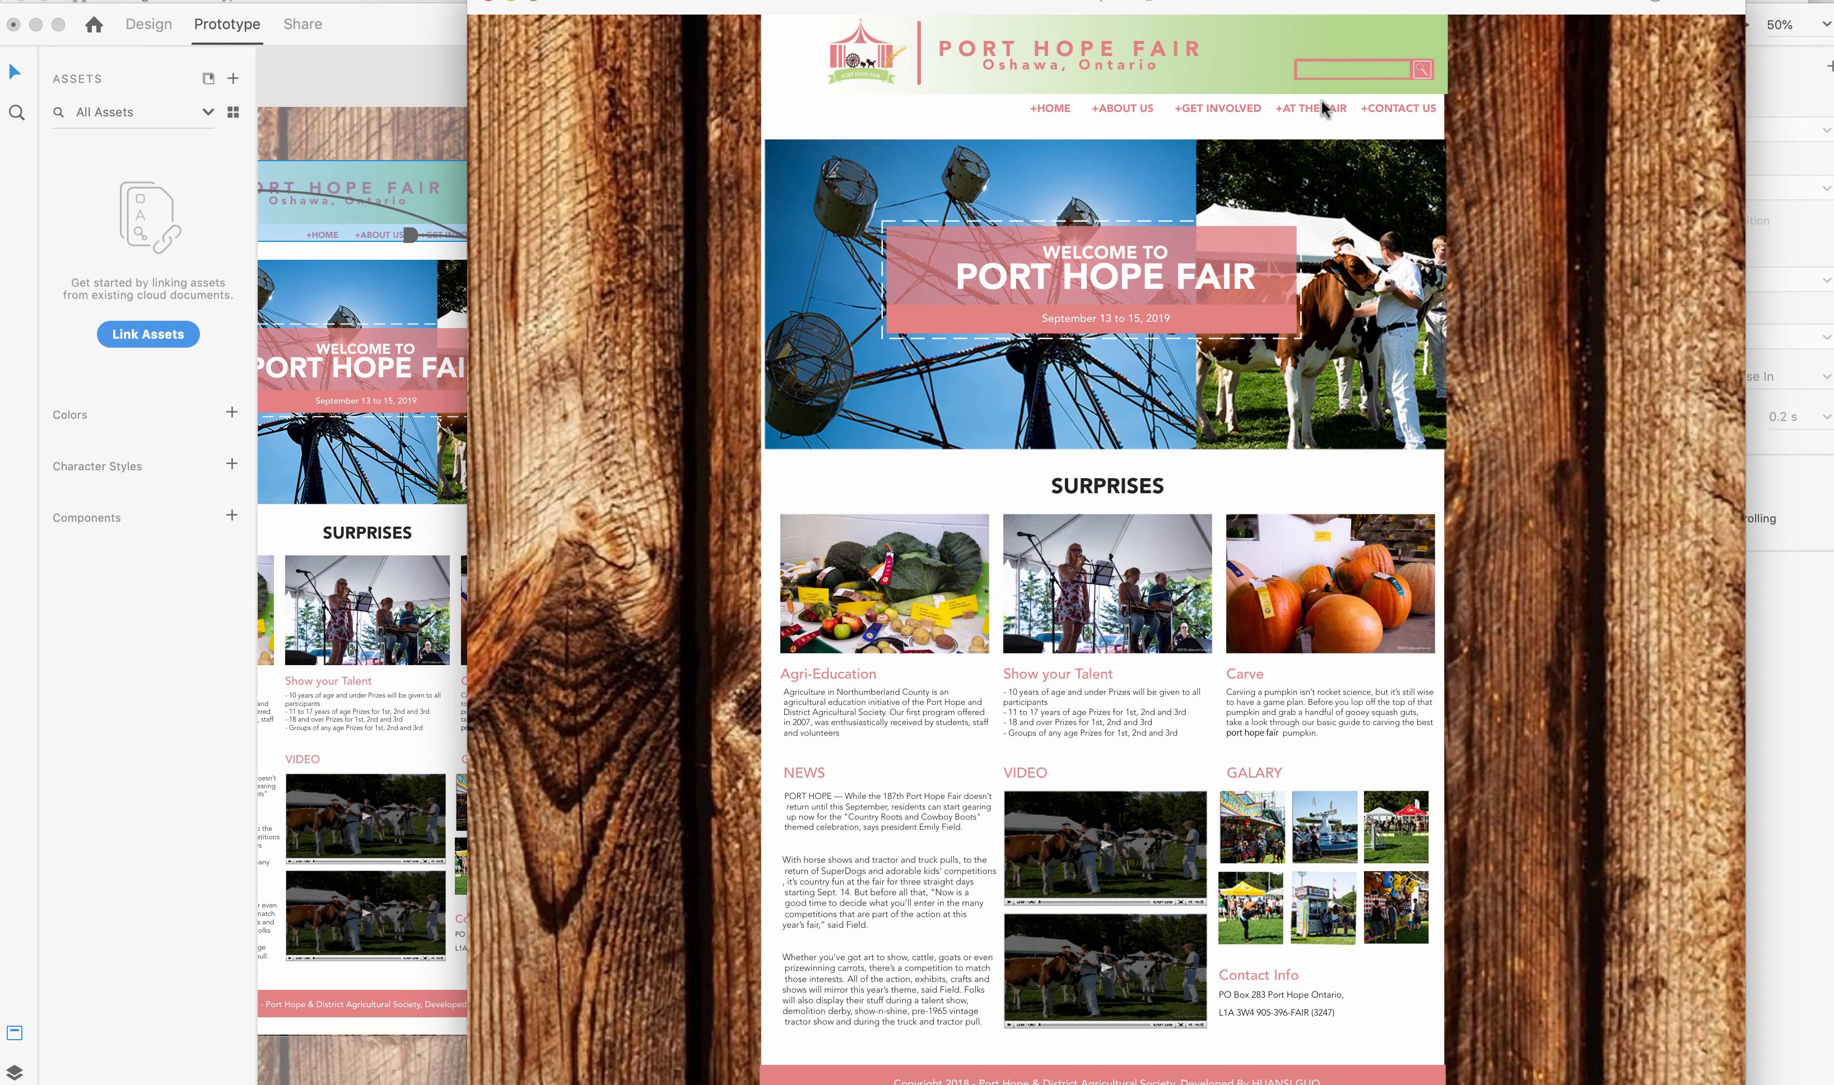
left_click(1396, 109)
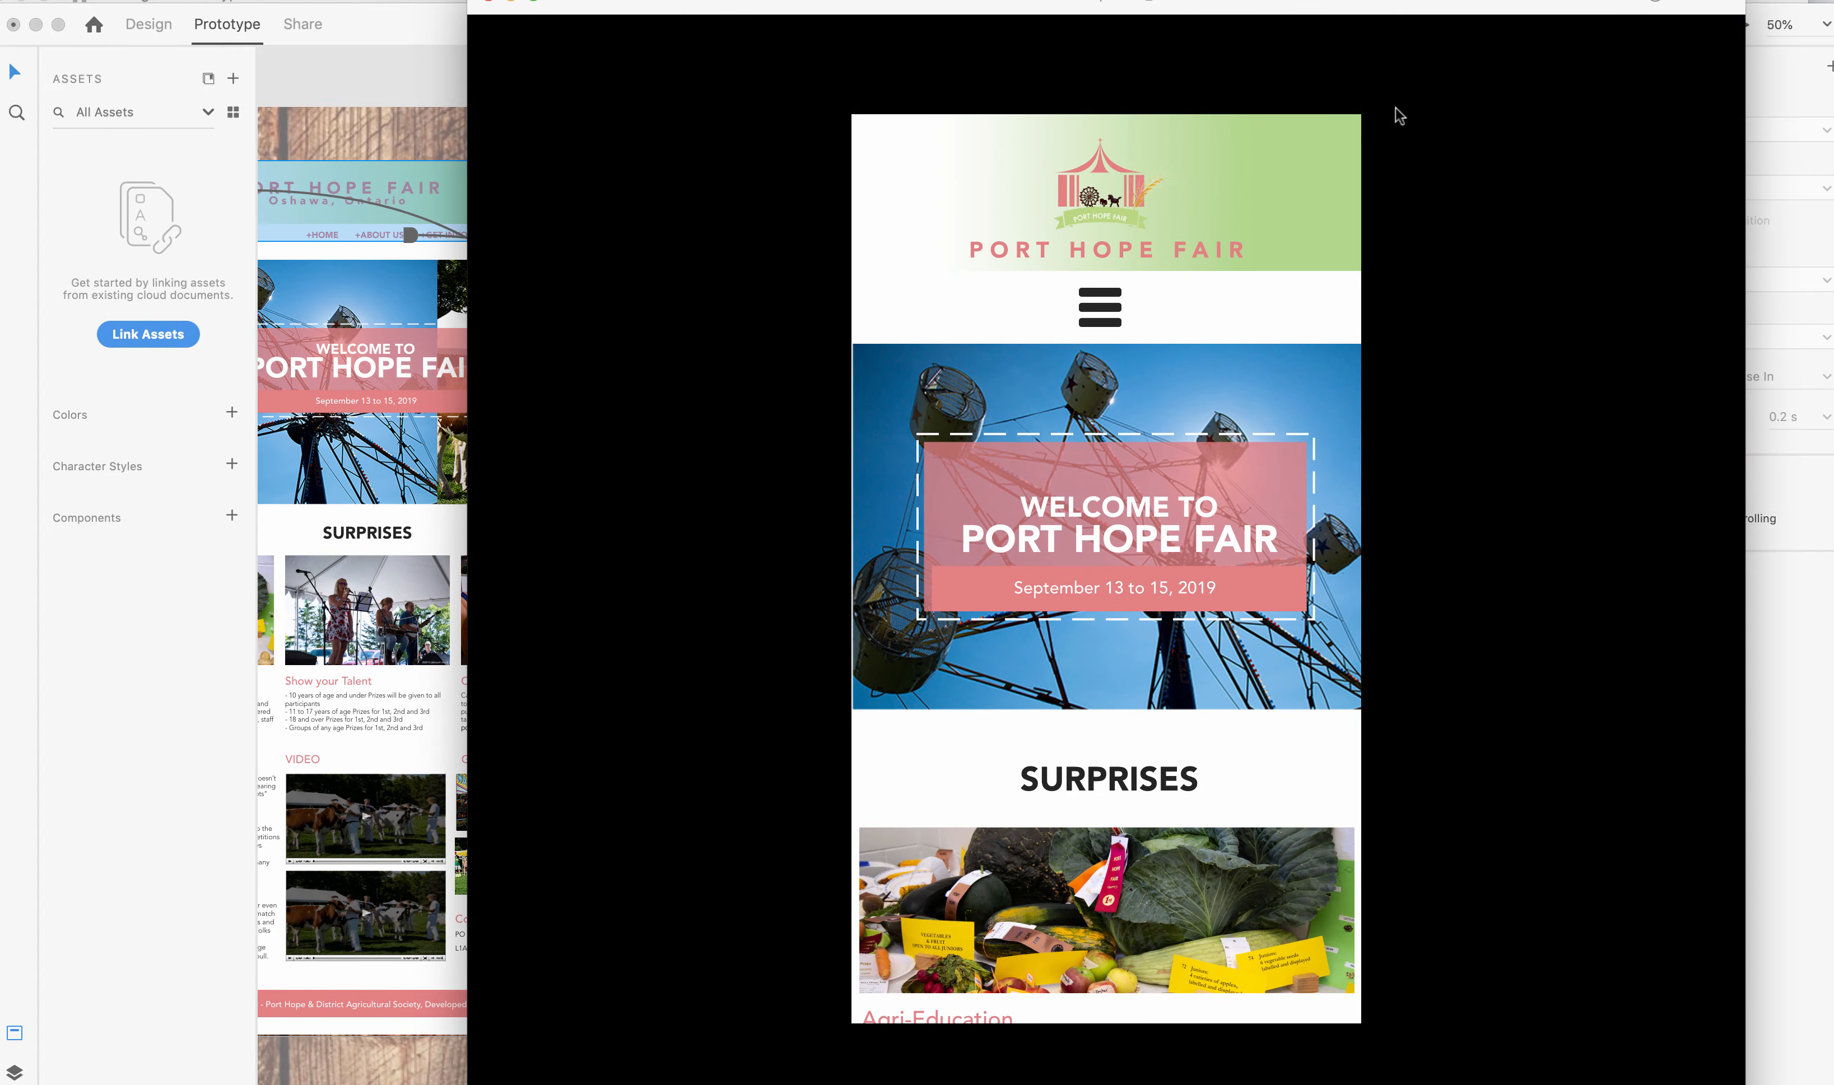
left_click(1102, 200)
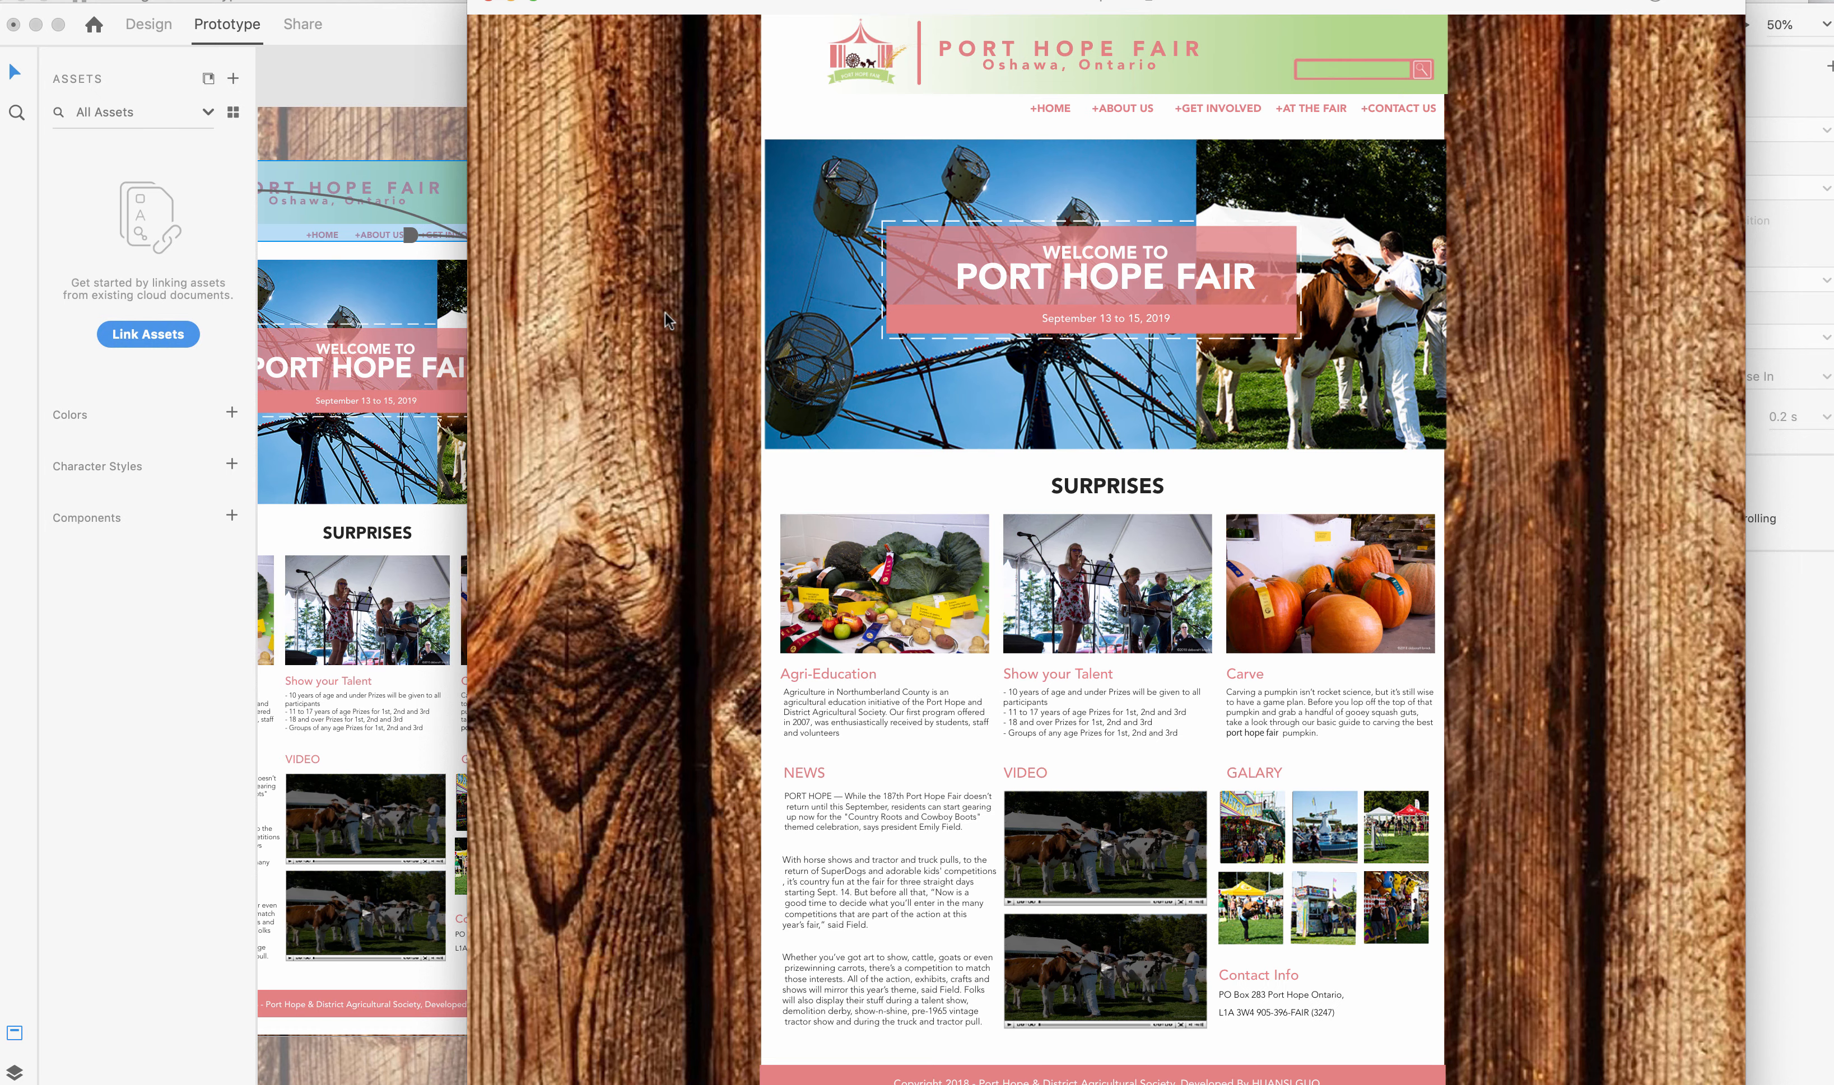
left_click(489, 2)
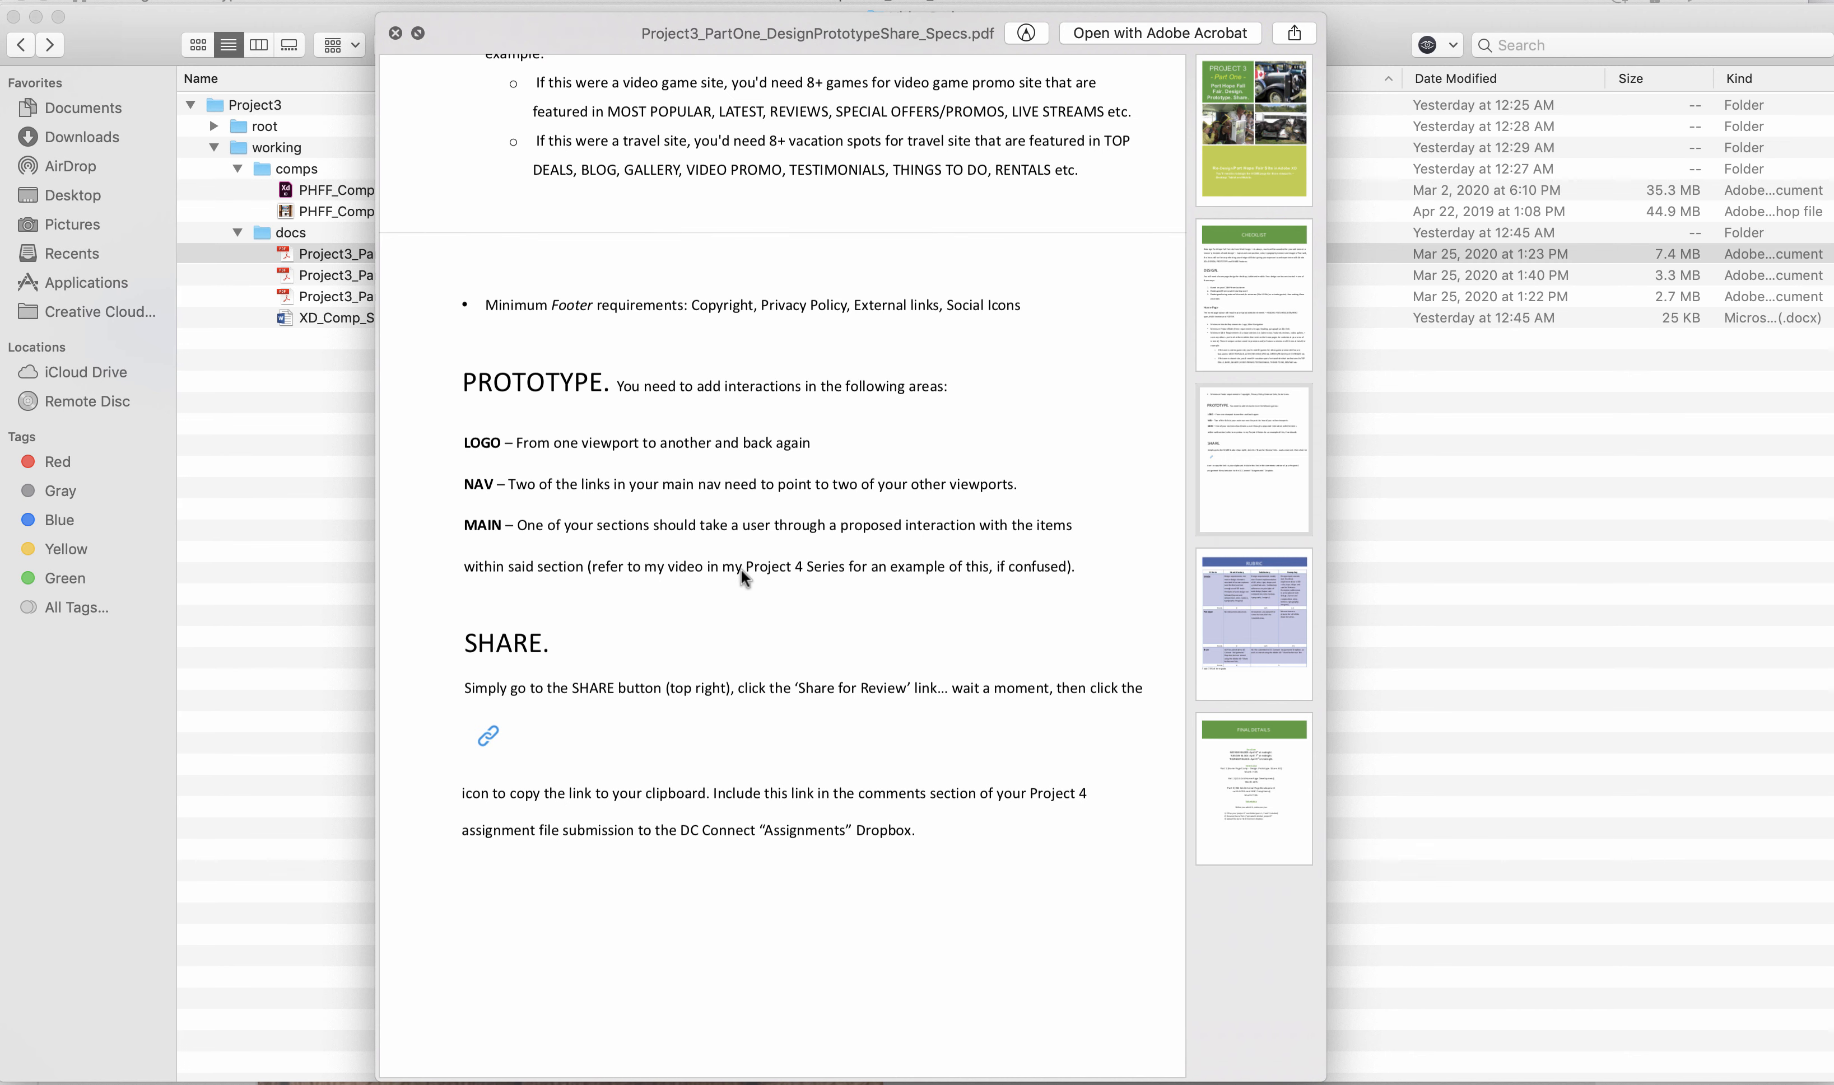
Return from the project specs PDF to Adobe XD and switch from prototyping to design mode with nothing selected.
key("super+Tab")
scroll(366, 634, "left", 6)
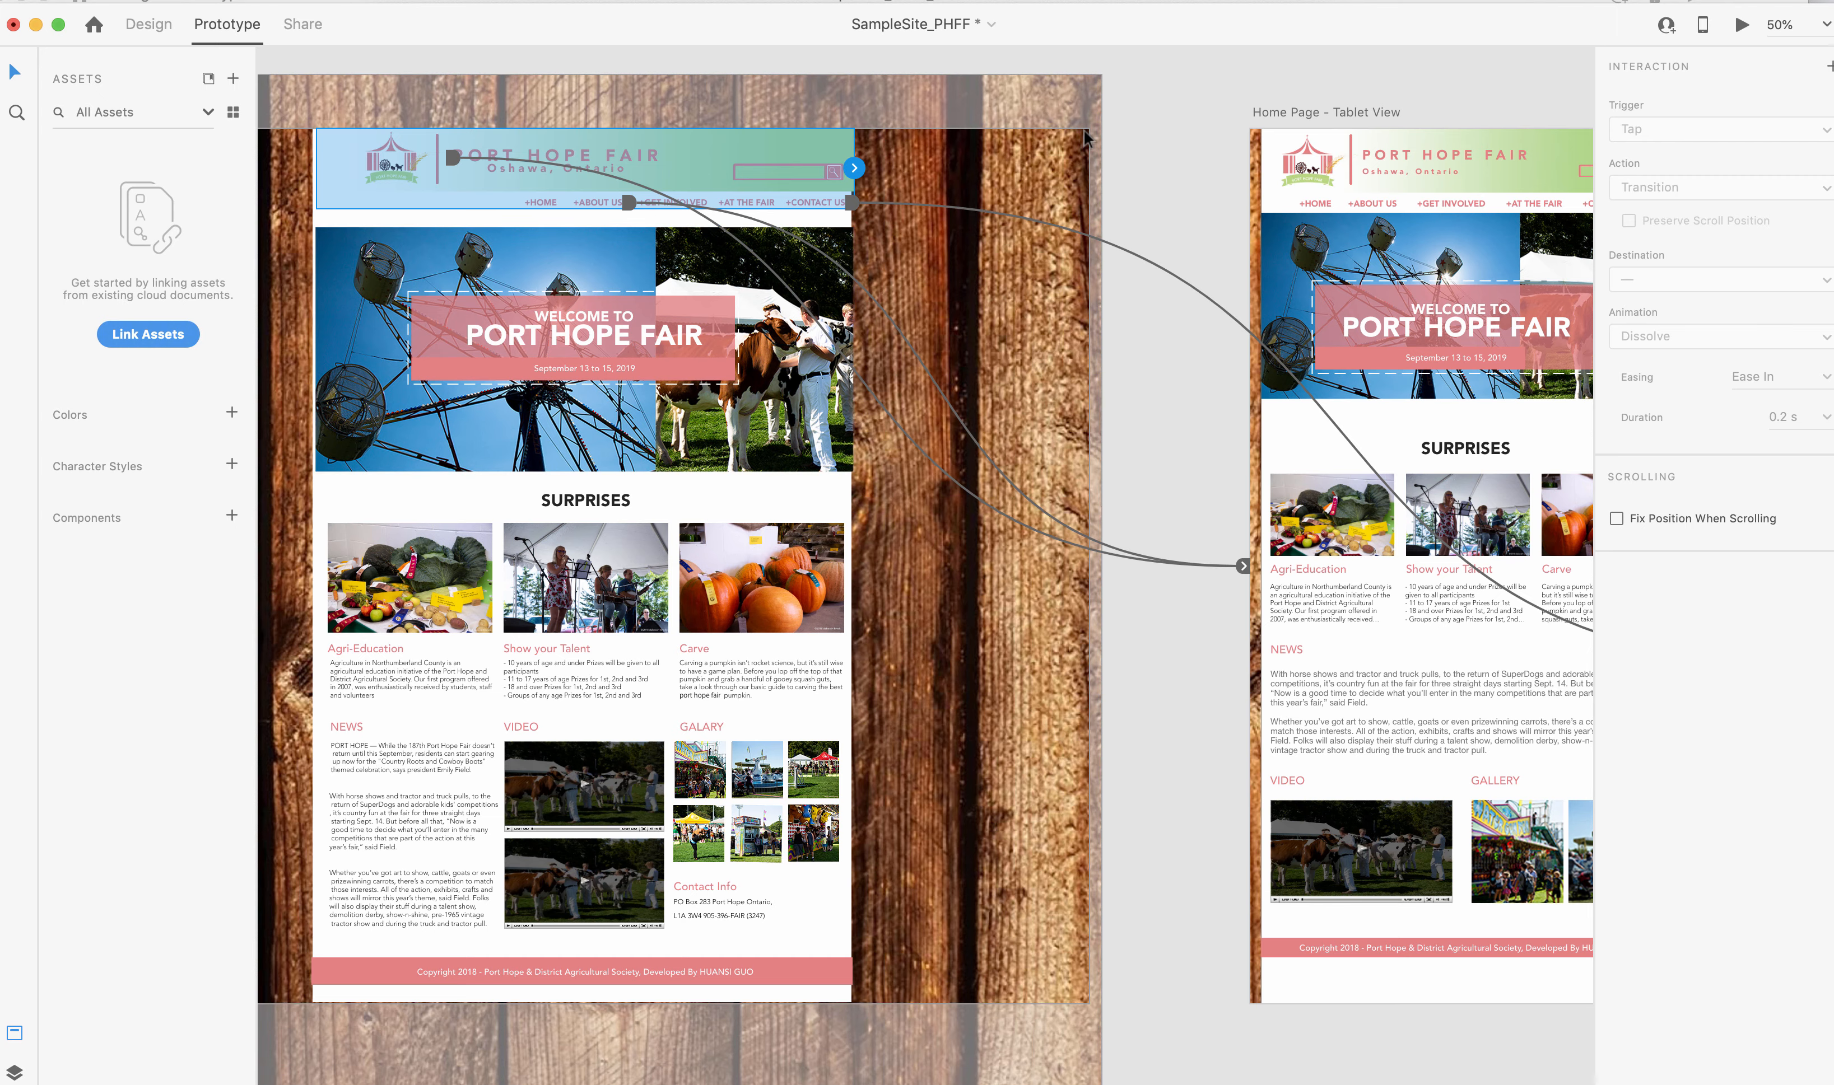
key("super+minus")
key("super+minus")
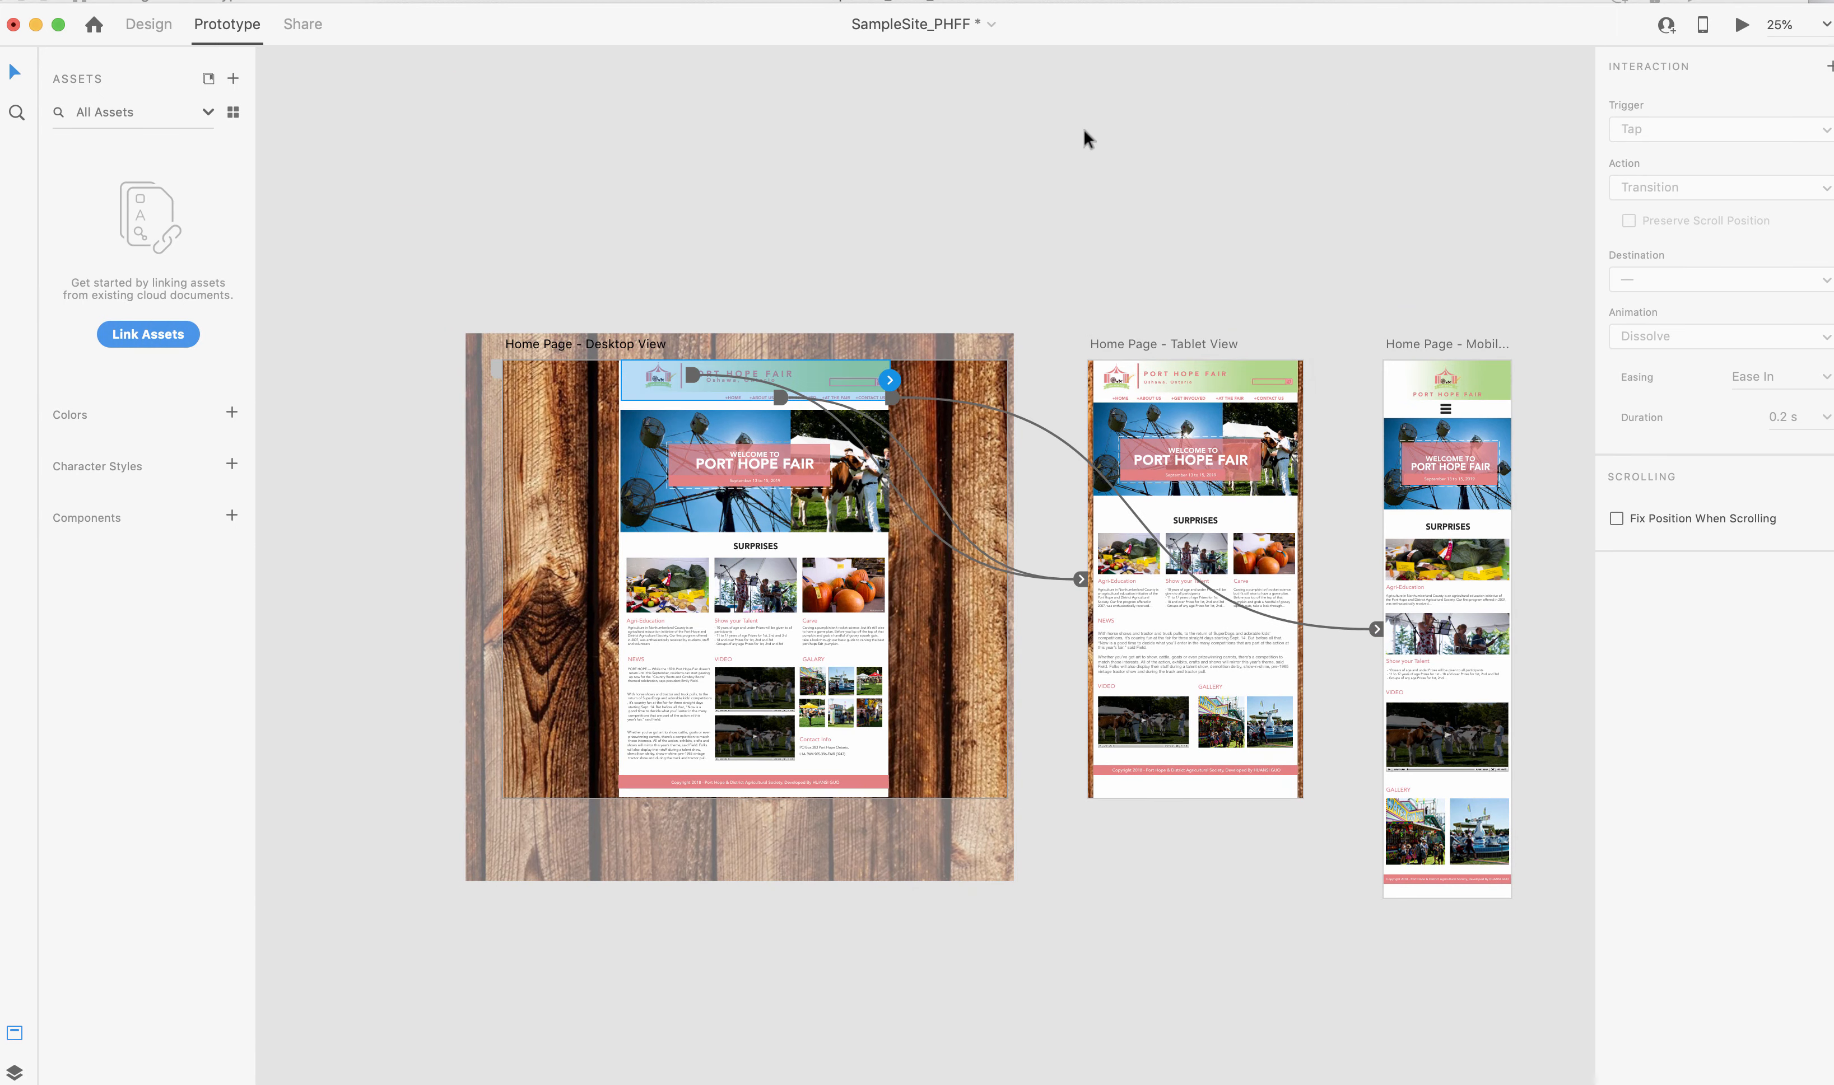
left_click_drag(307, 159, 1046, 1002)
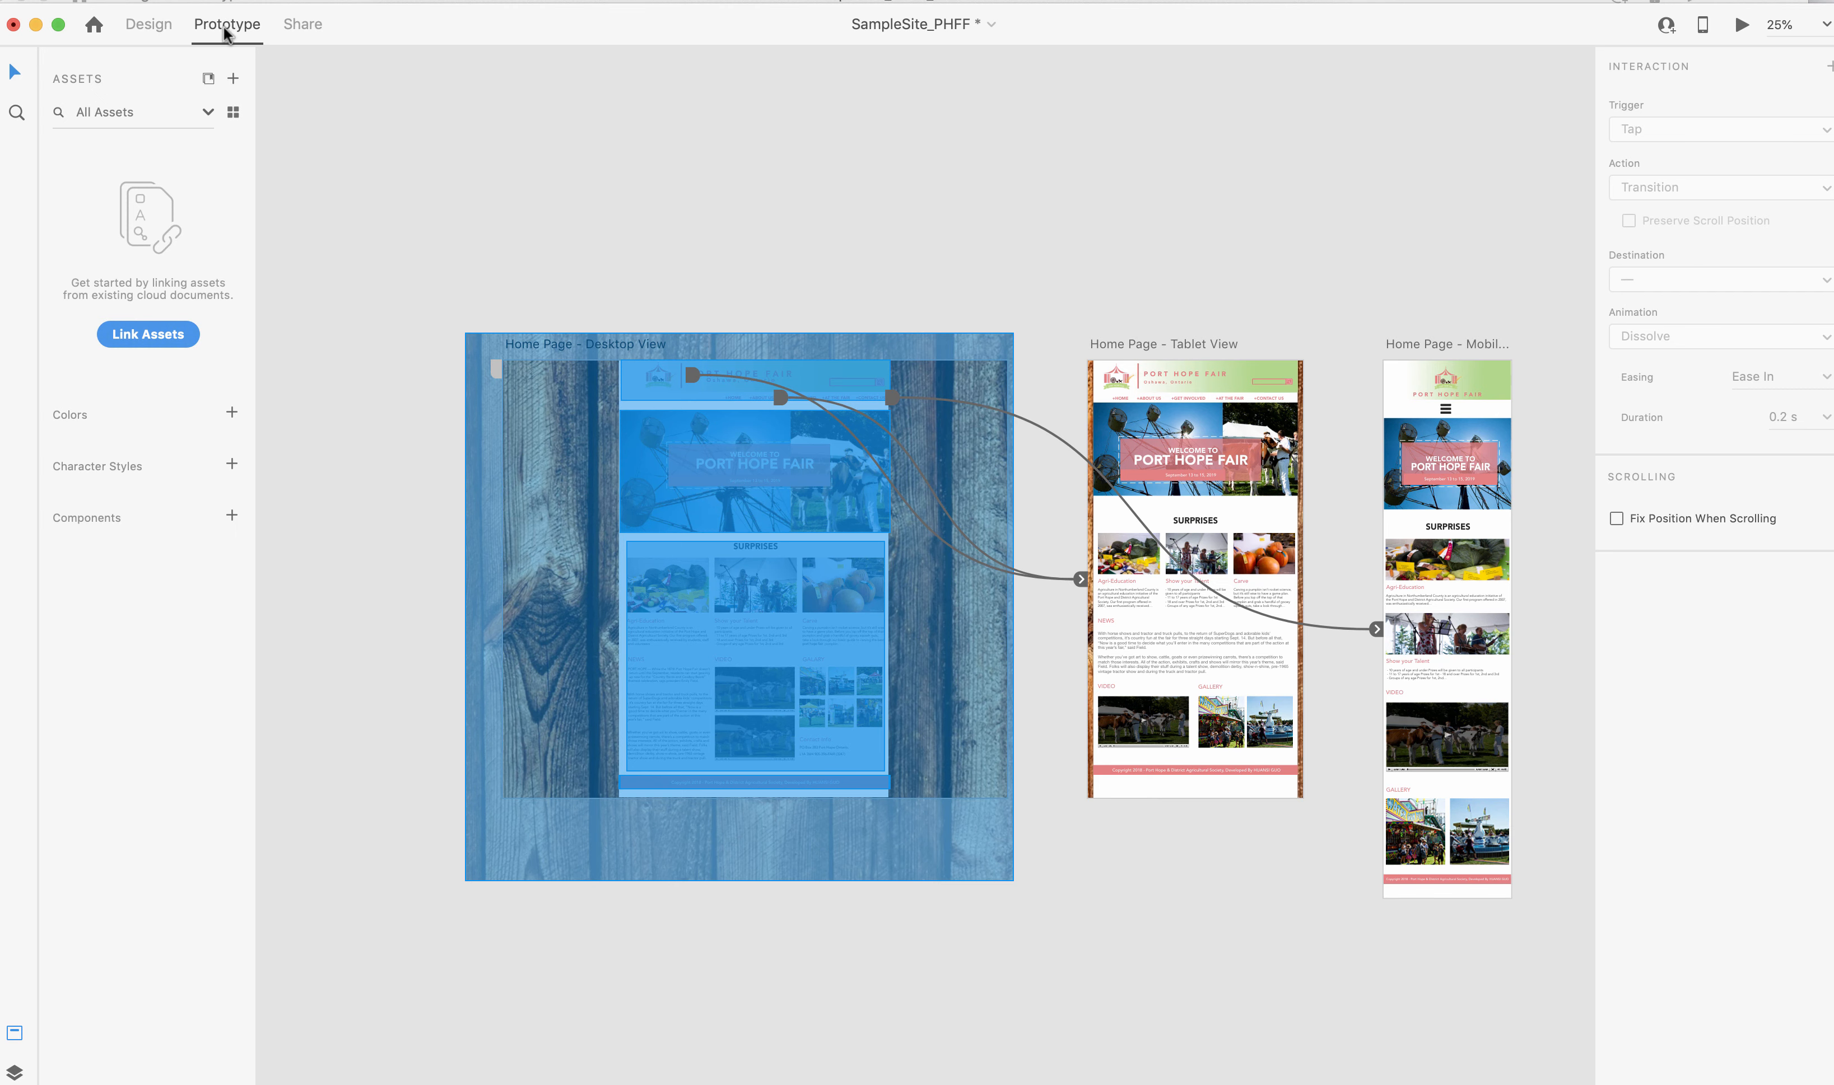
left_click(151, 30)
left_click_drag(433, 248, 1035, 970)
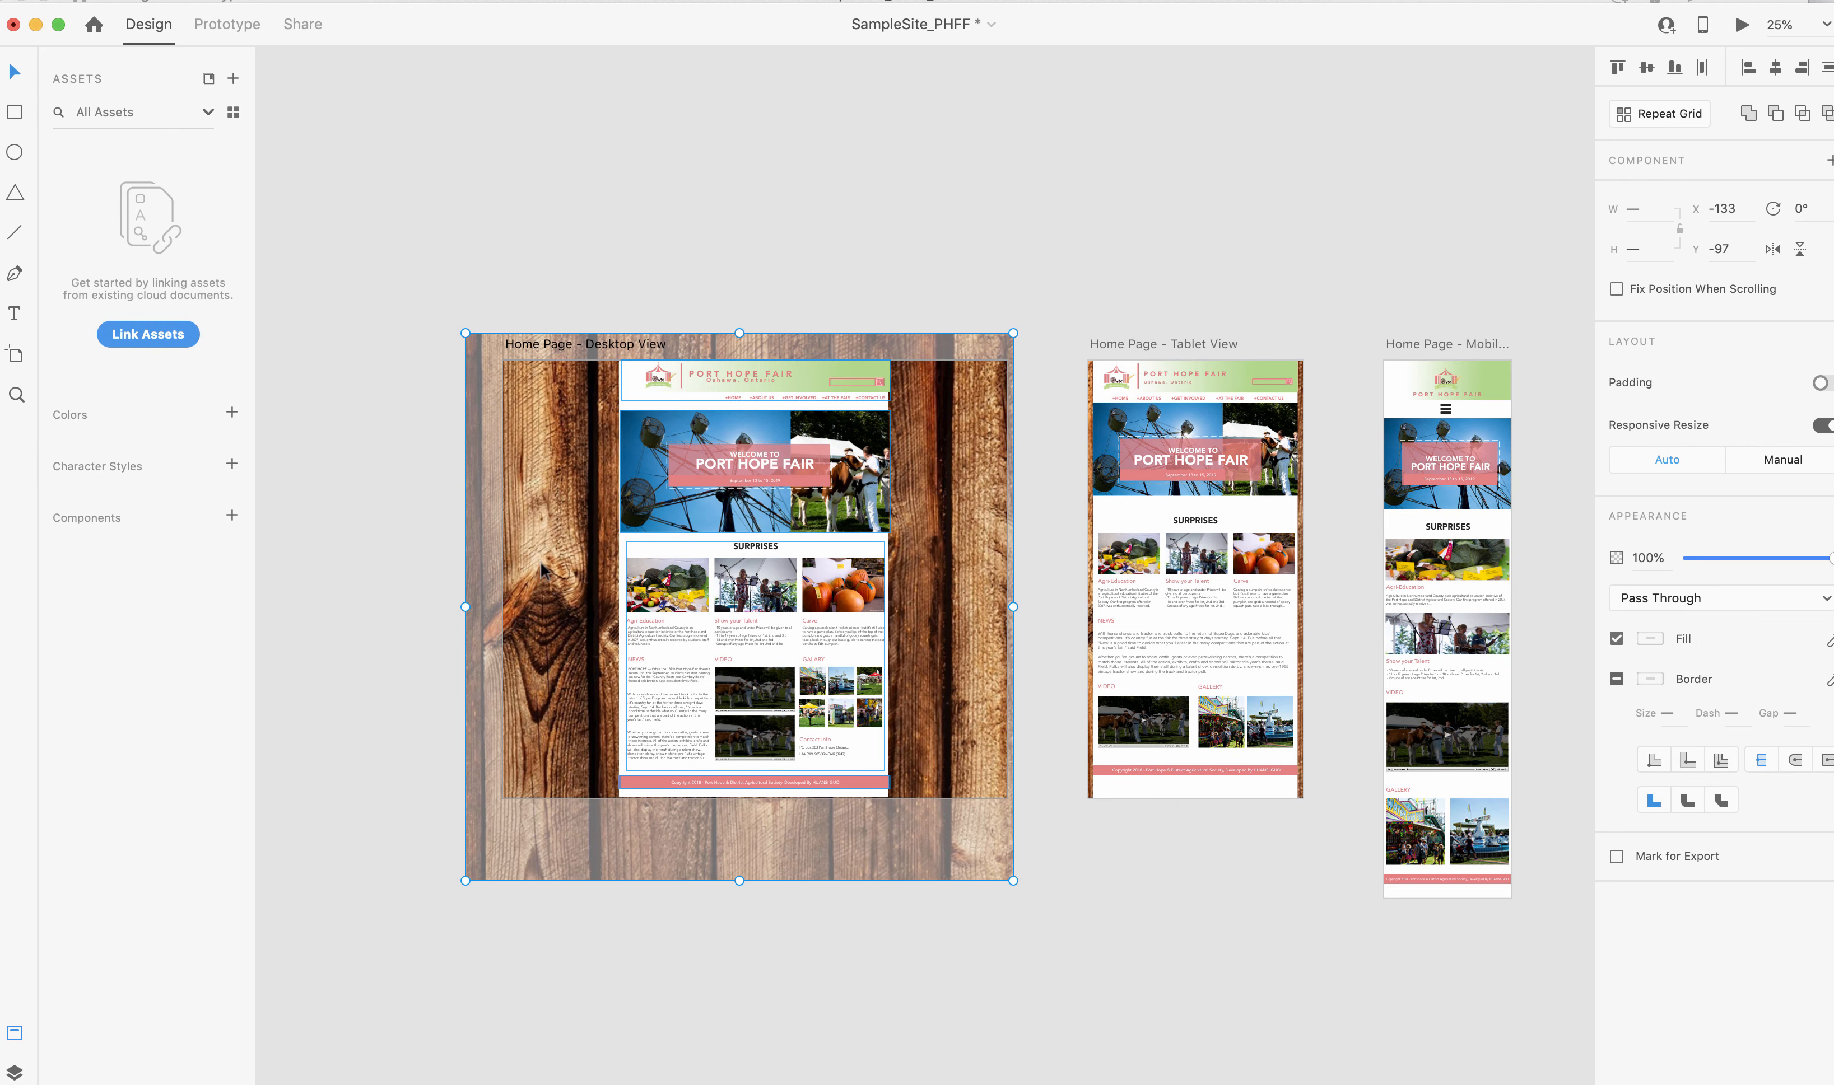
left_click(417, 469)
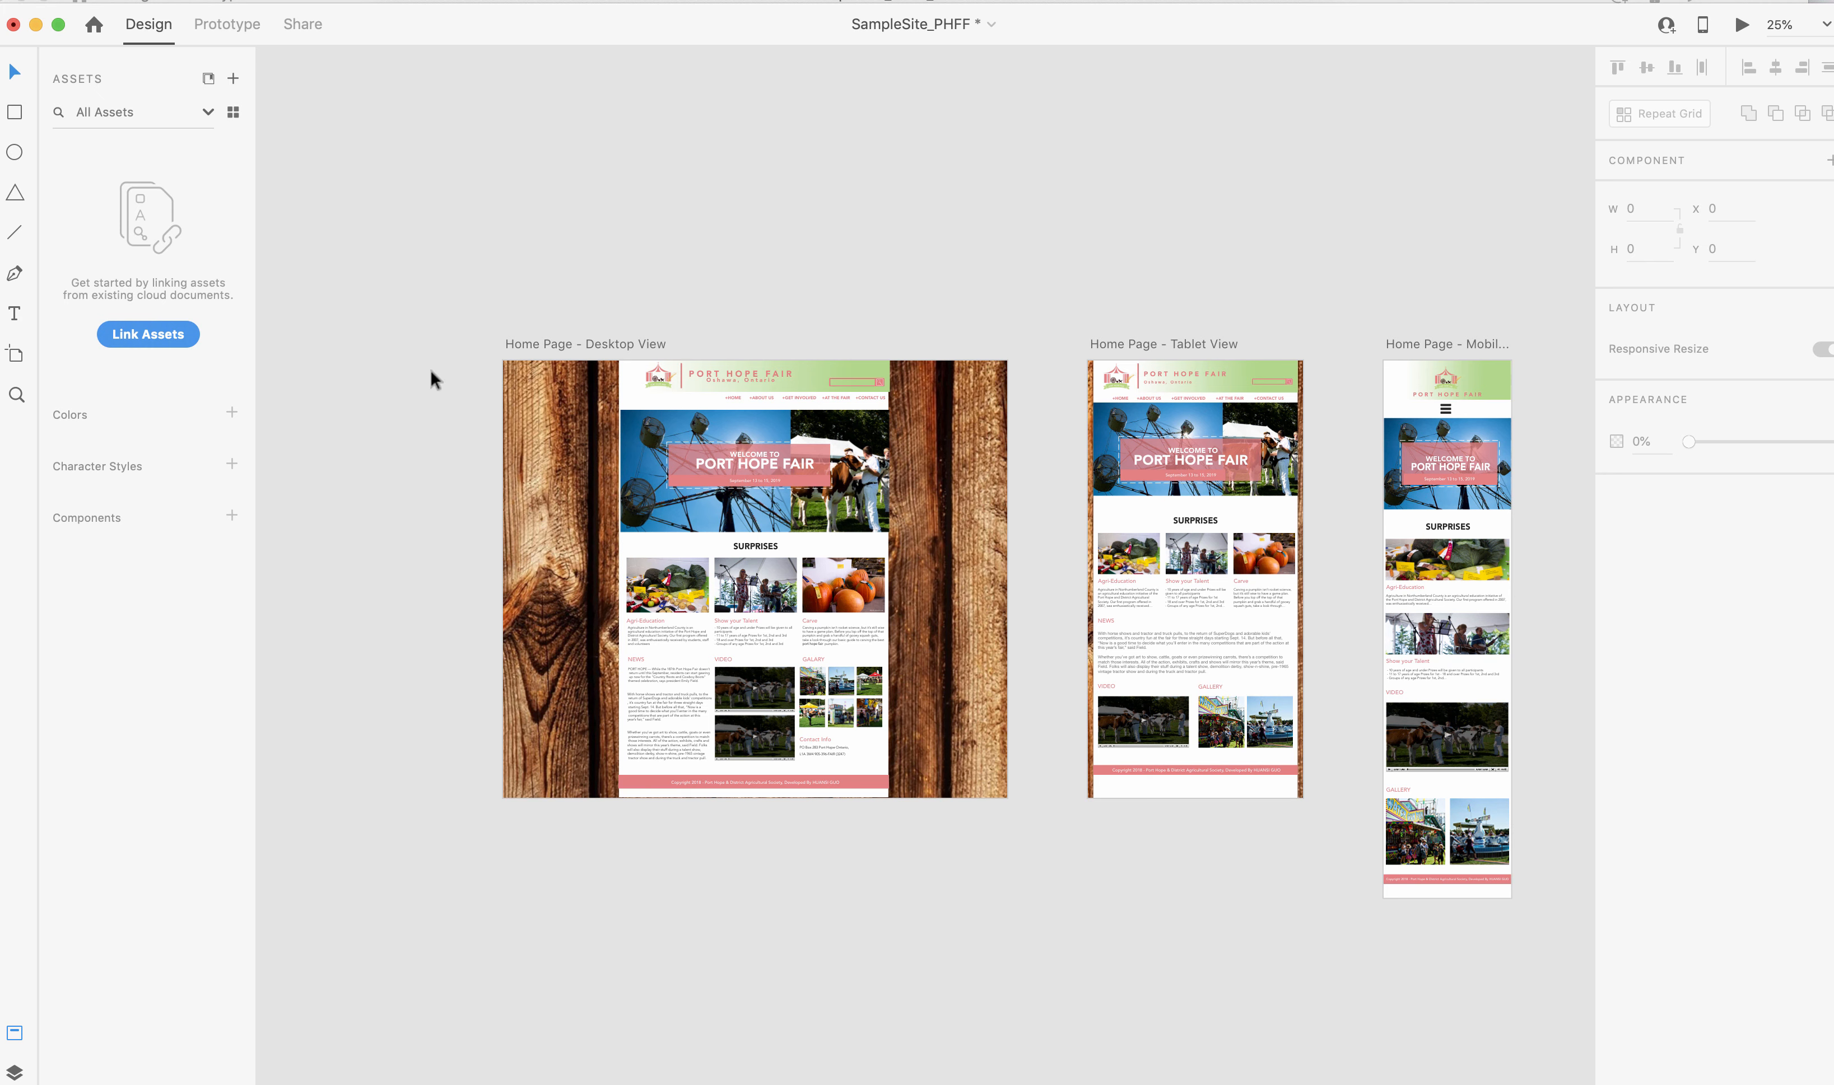
Try renaming the Home Page - Desktop View artboard to sdfsadfsa, and undo the rename.
left_click(545, 344)
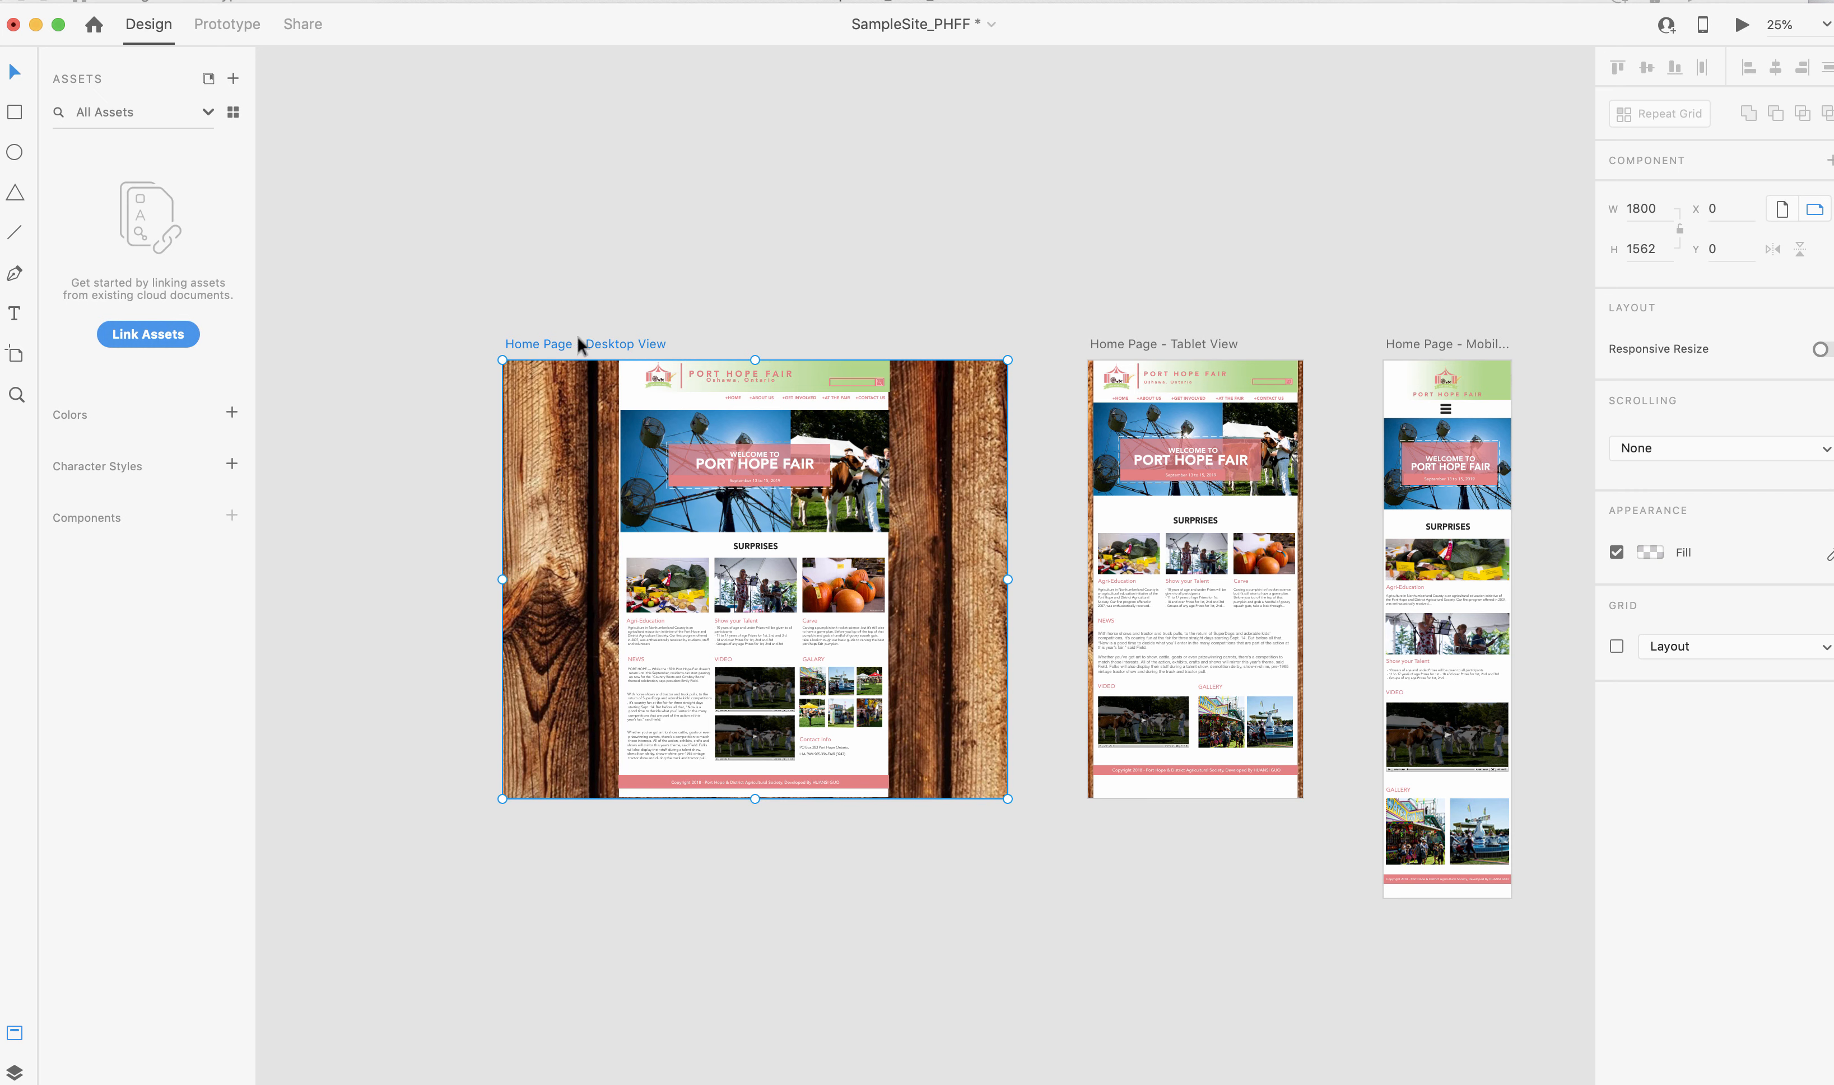
left_click(1159, 345)
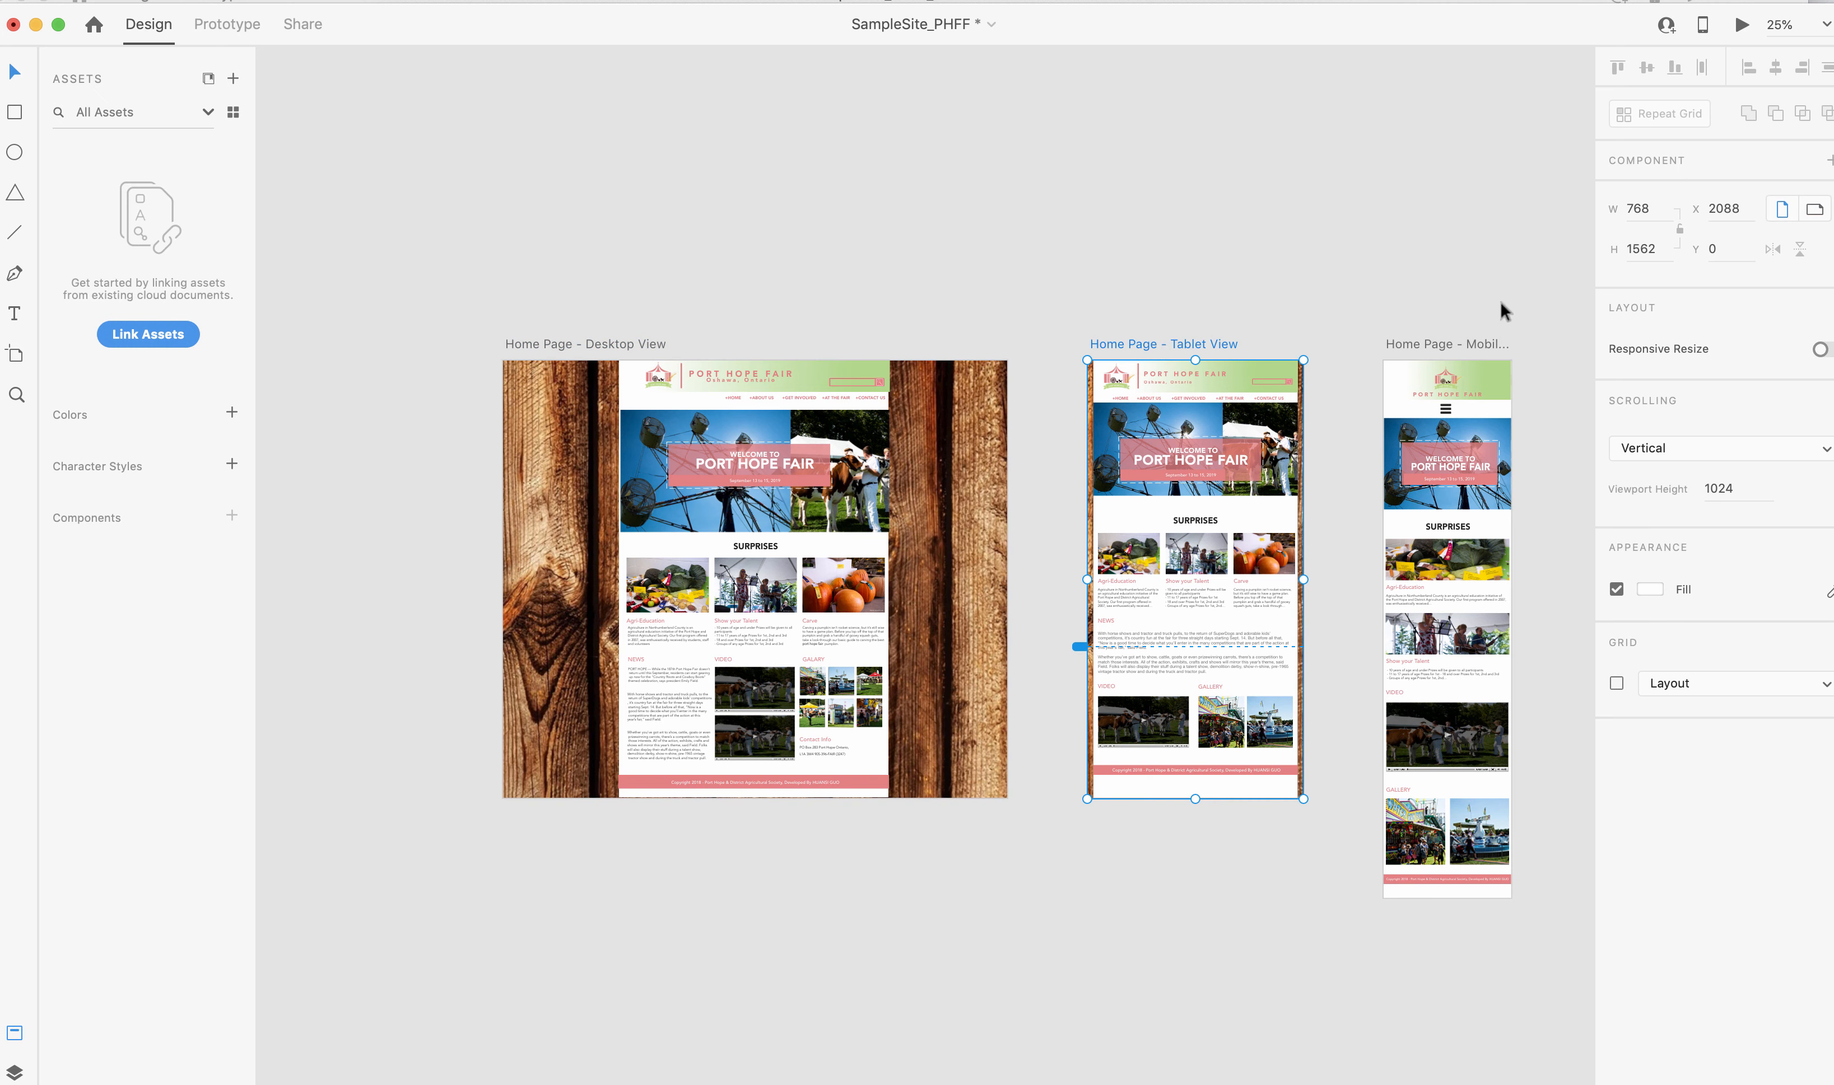
double_click(550, 346)
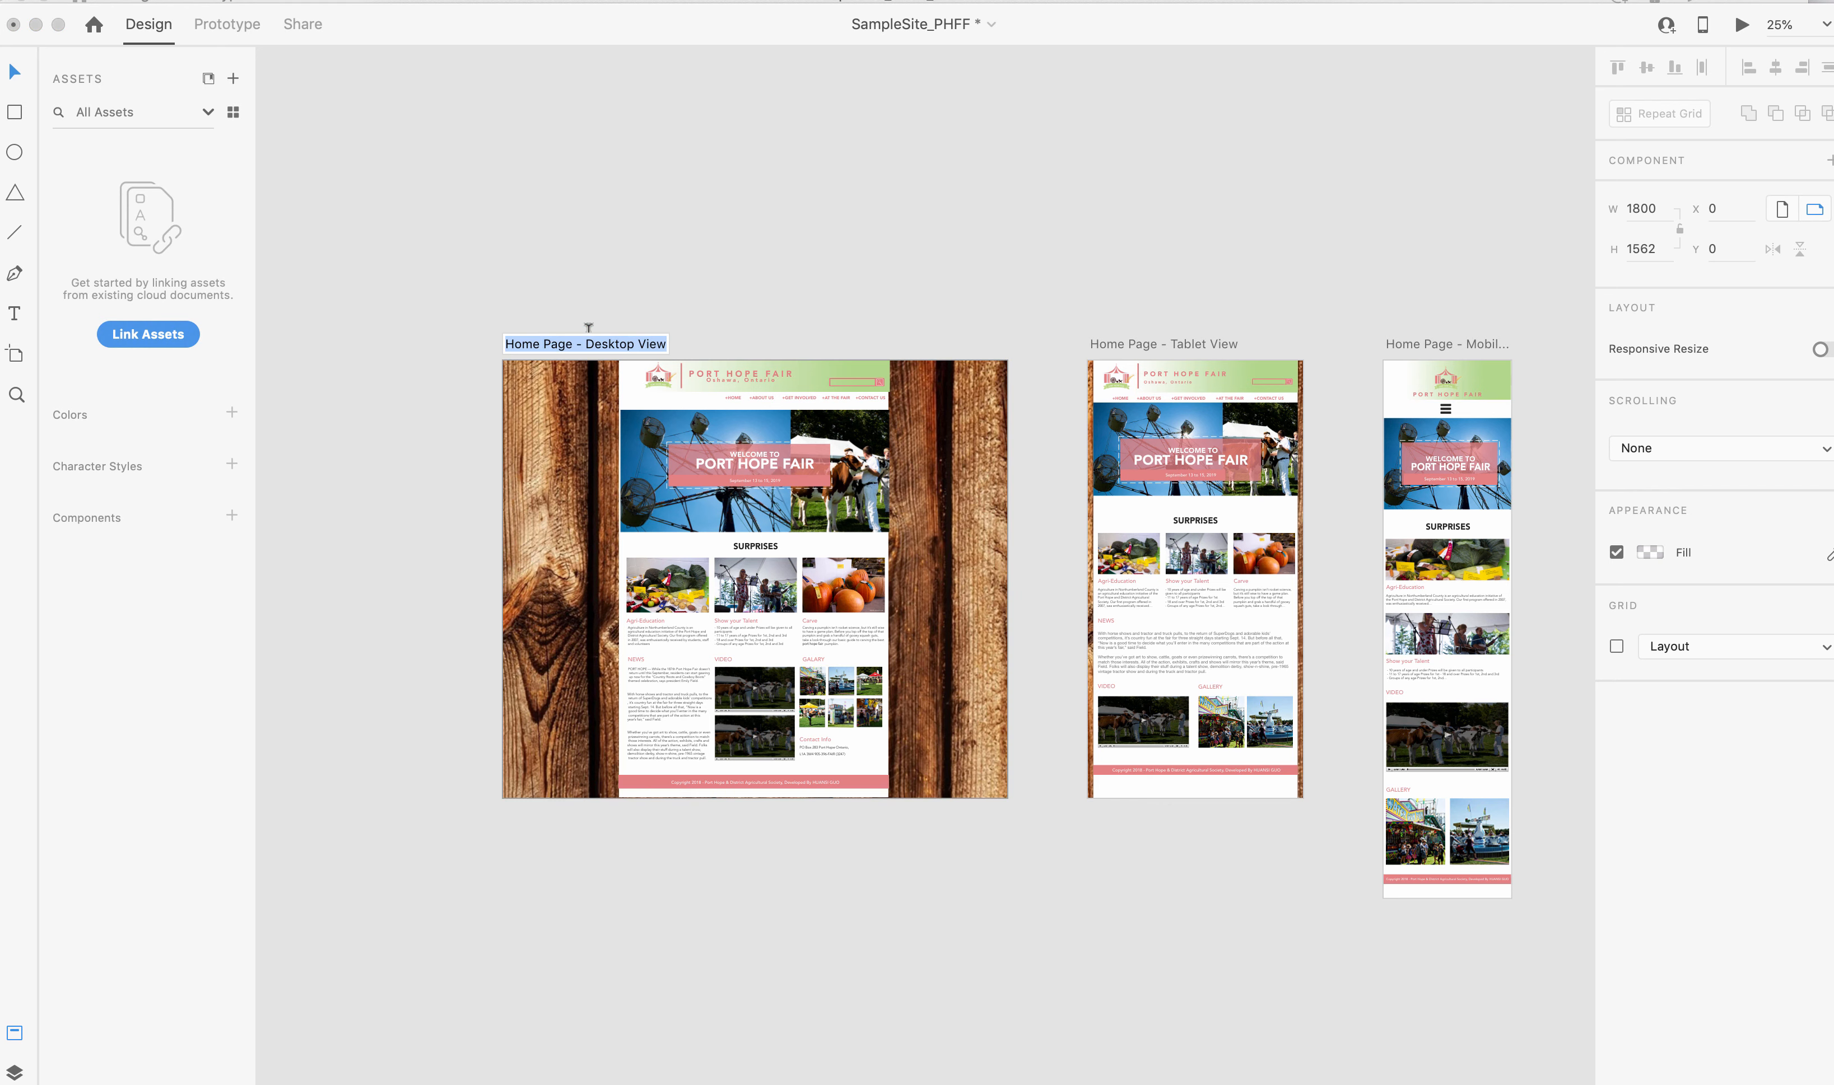
type("sdfsadfsad")
key("BackSpace")
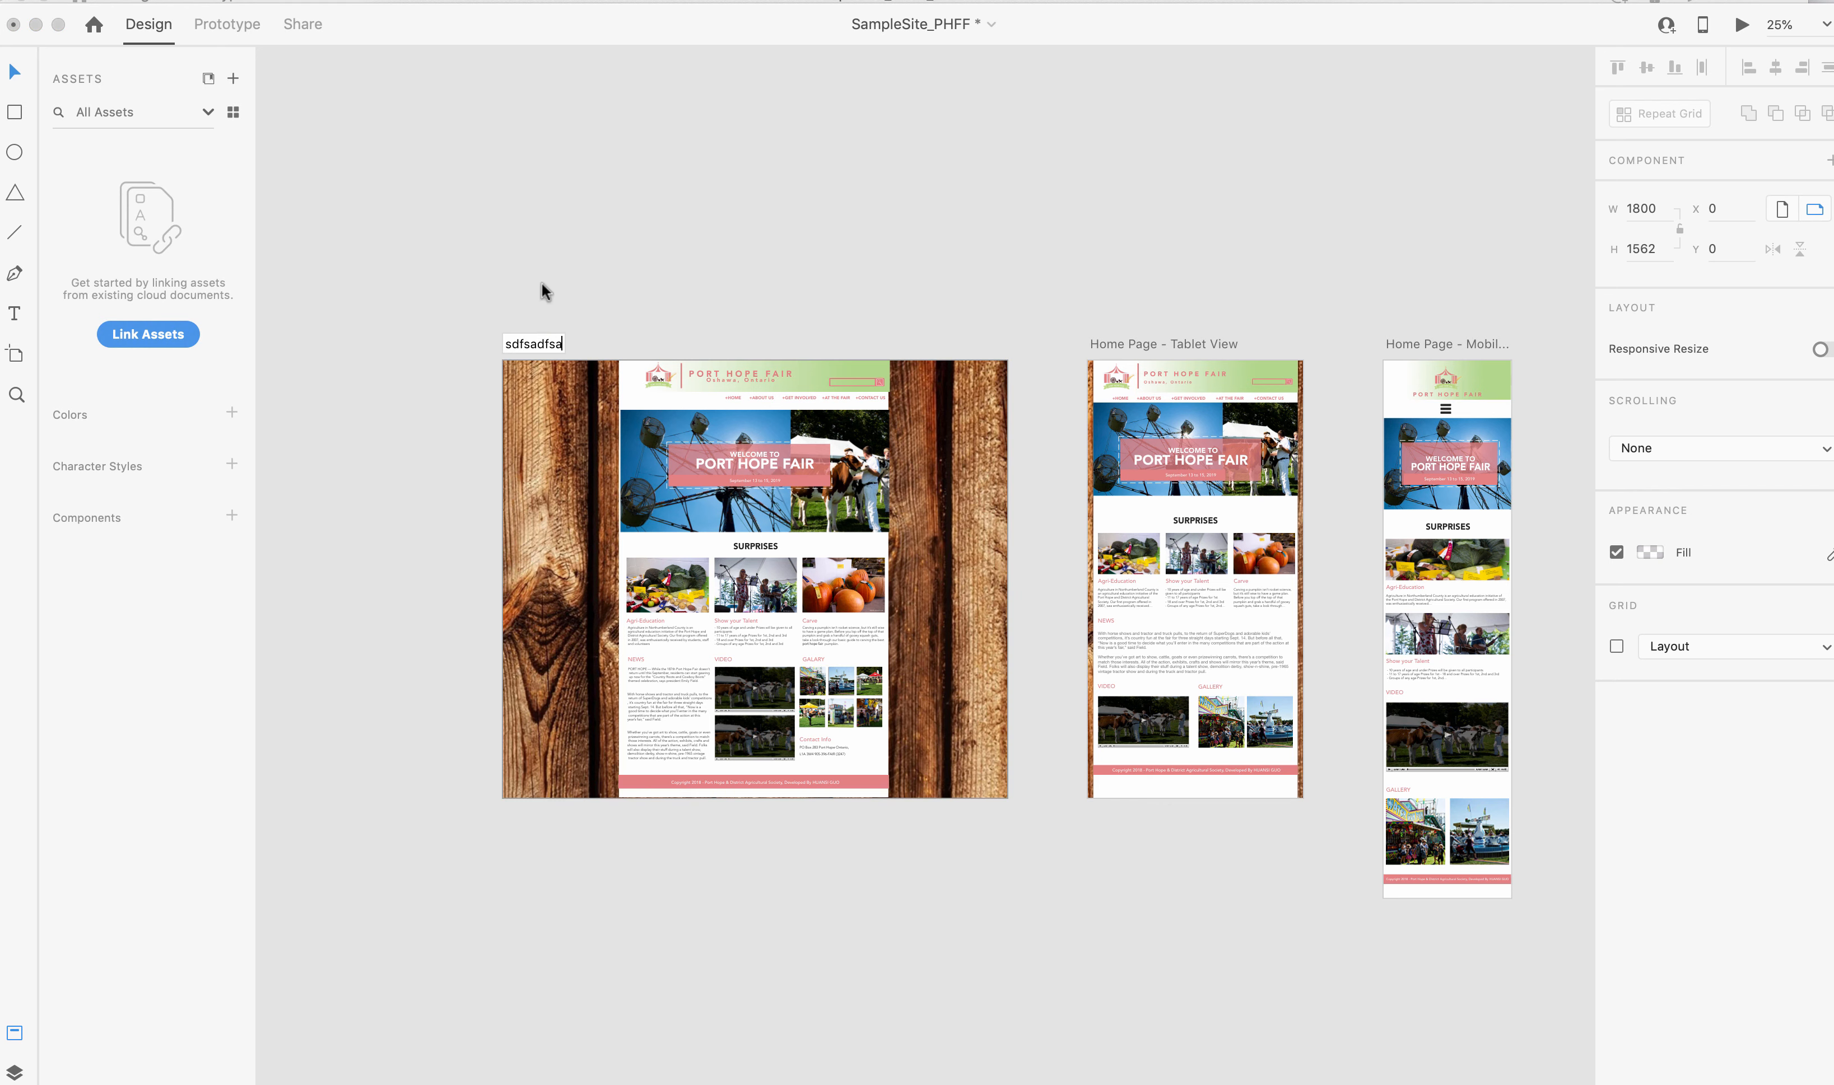
key("Return")
key("ctrl+z")
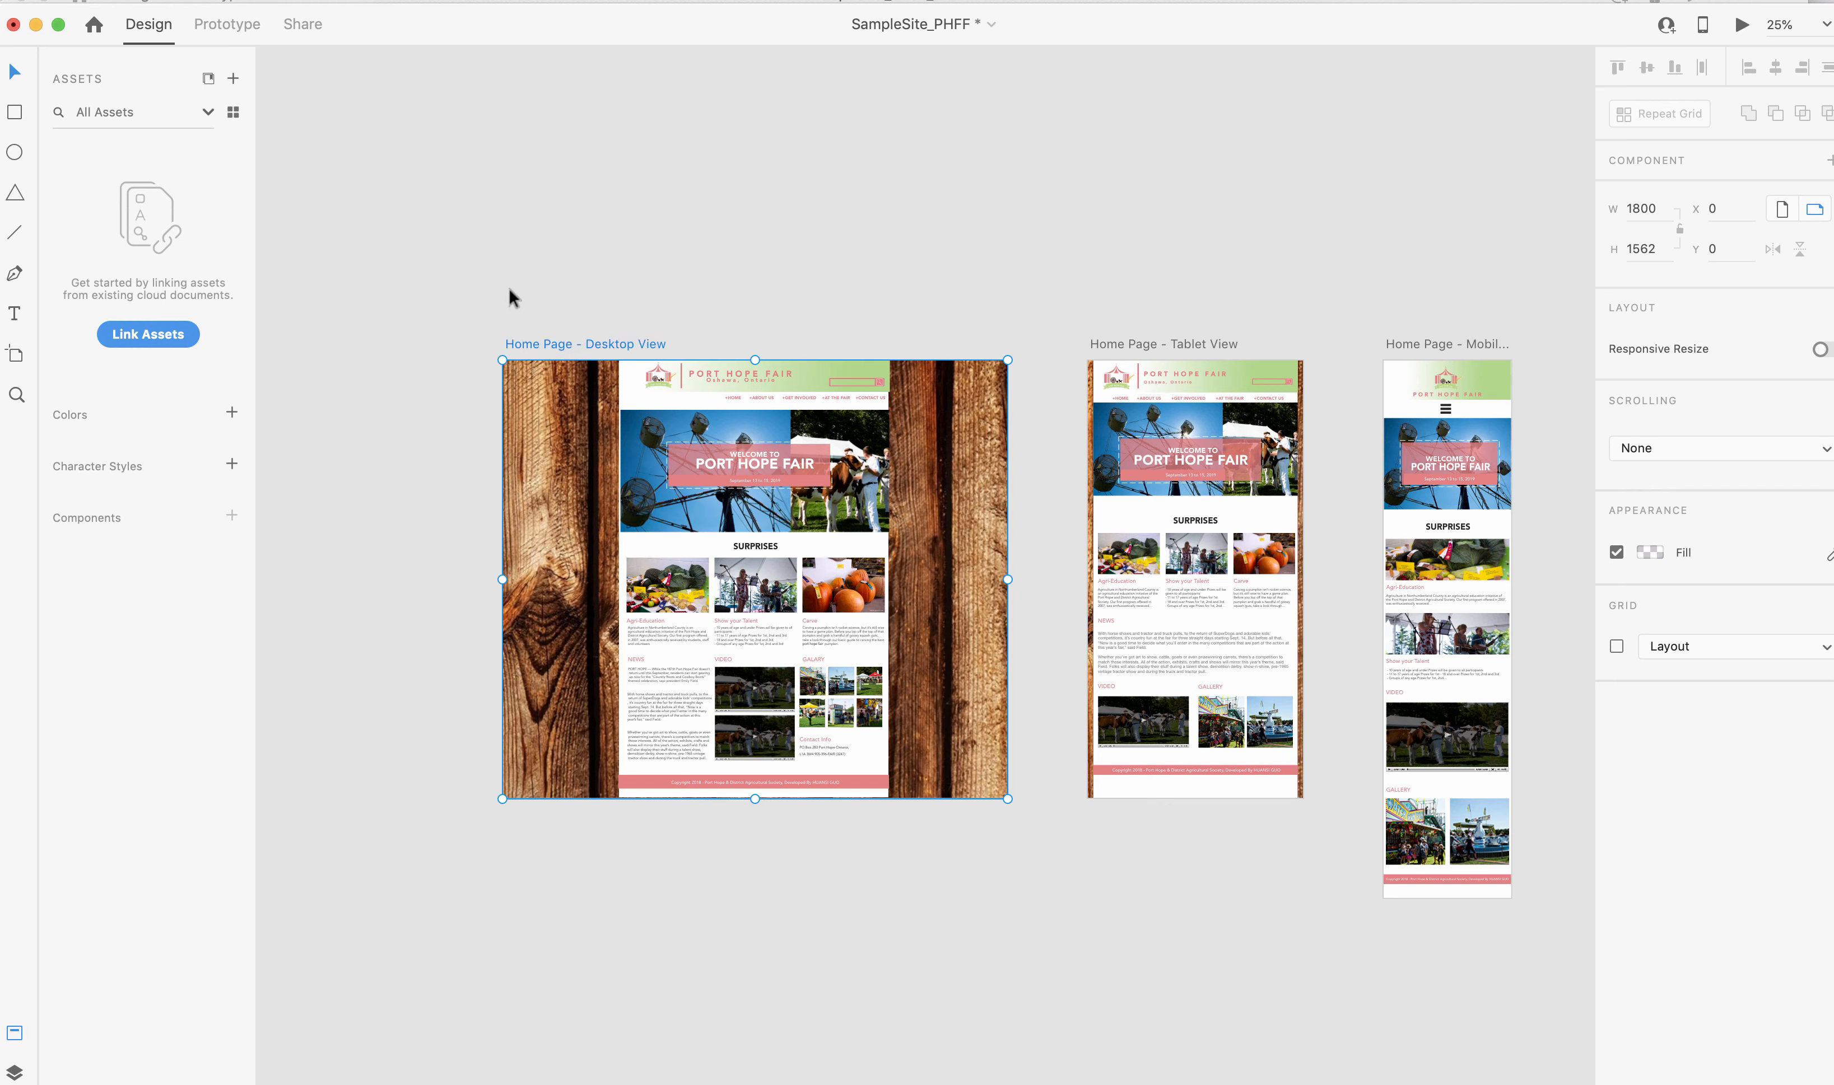
left_click(441, 329)
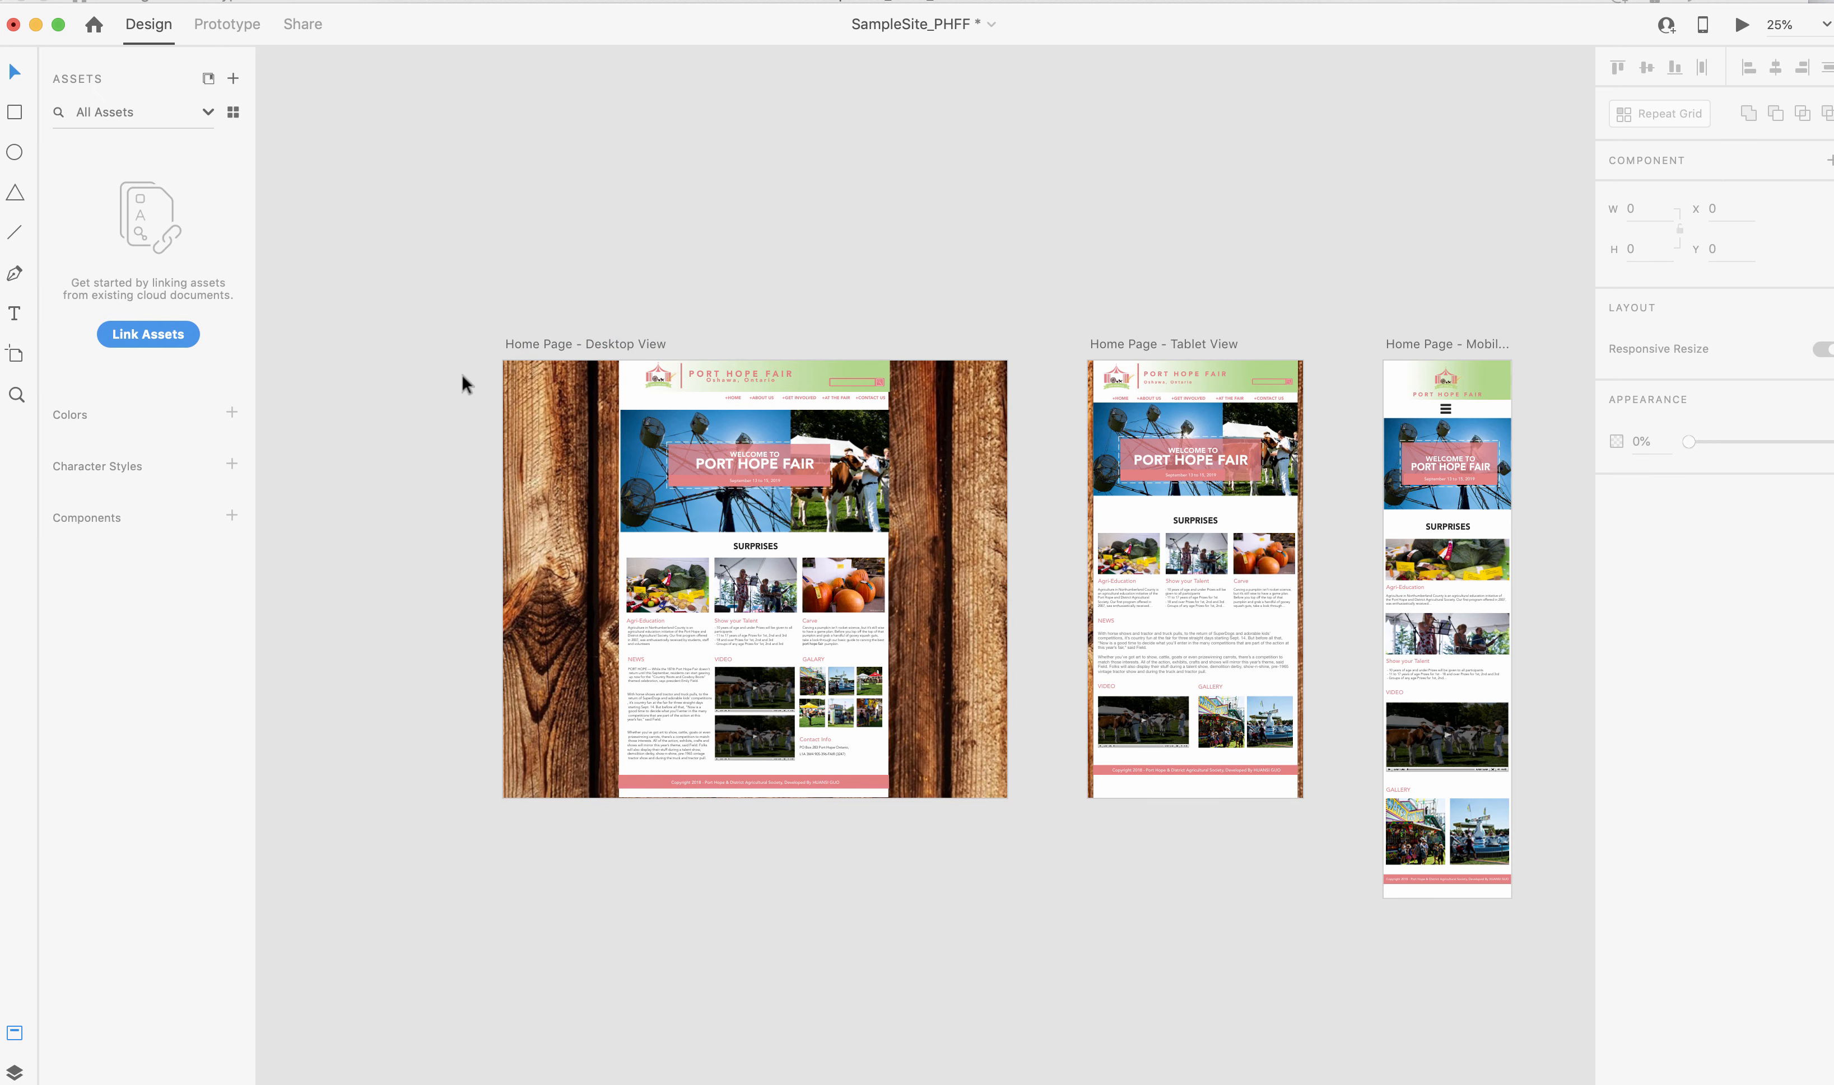
left_click(523, 342)
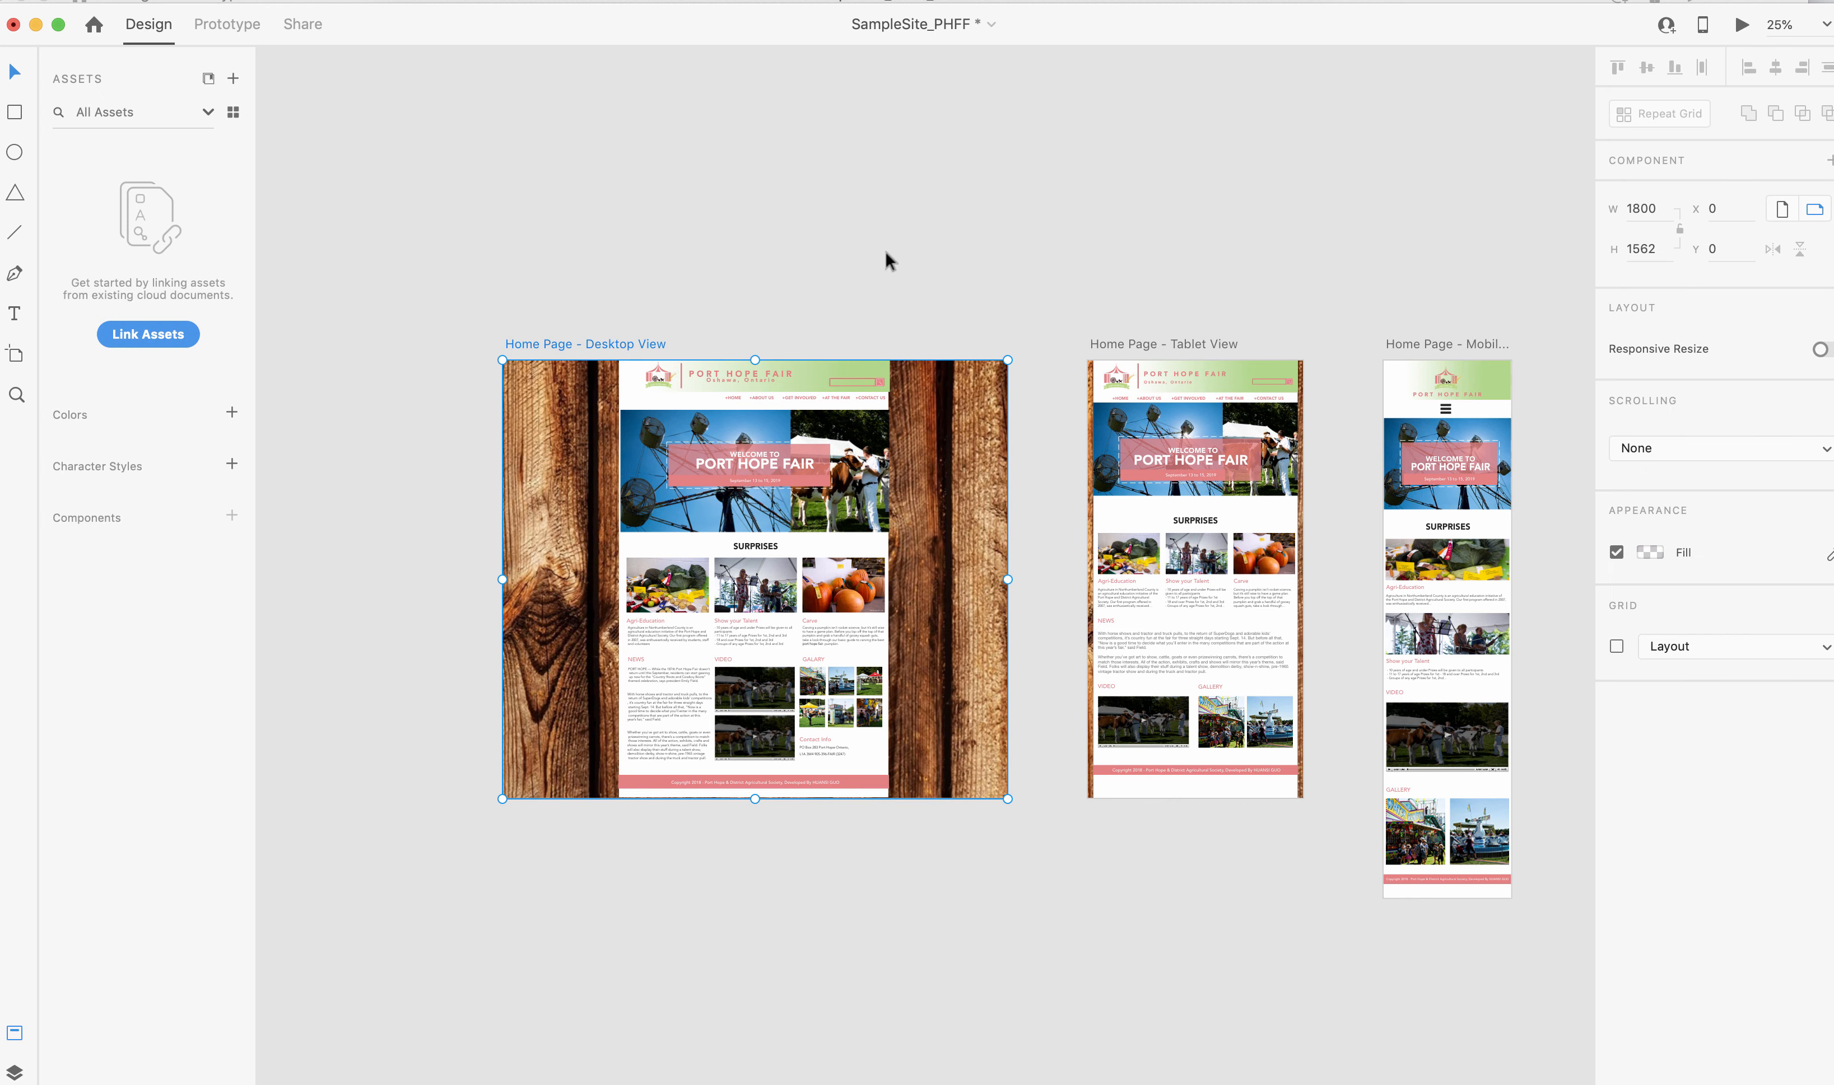
Move the tablet and mobile artboards below the desktop artboard, aligning them with its left and right edges respectively.
scroll(682, 439, "down", 5)
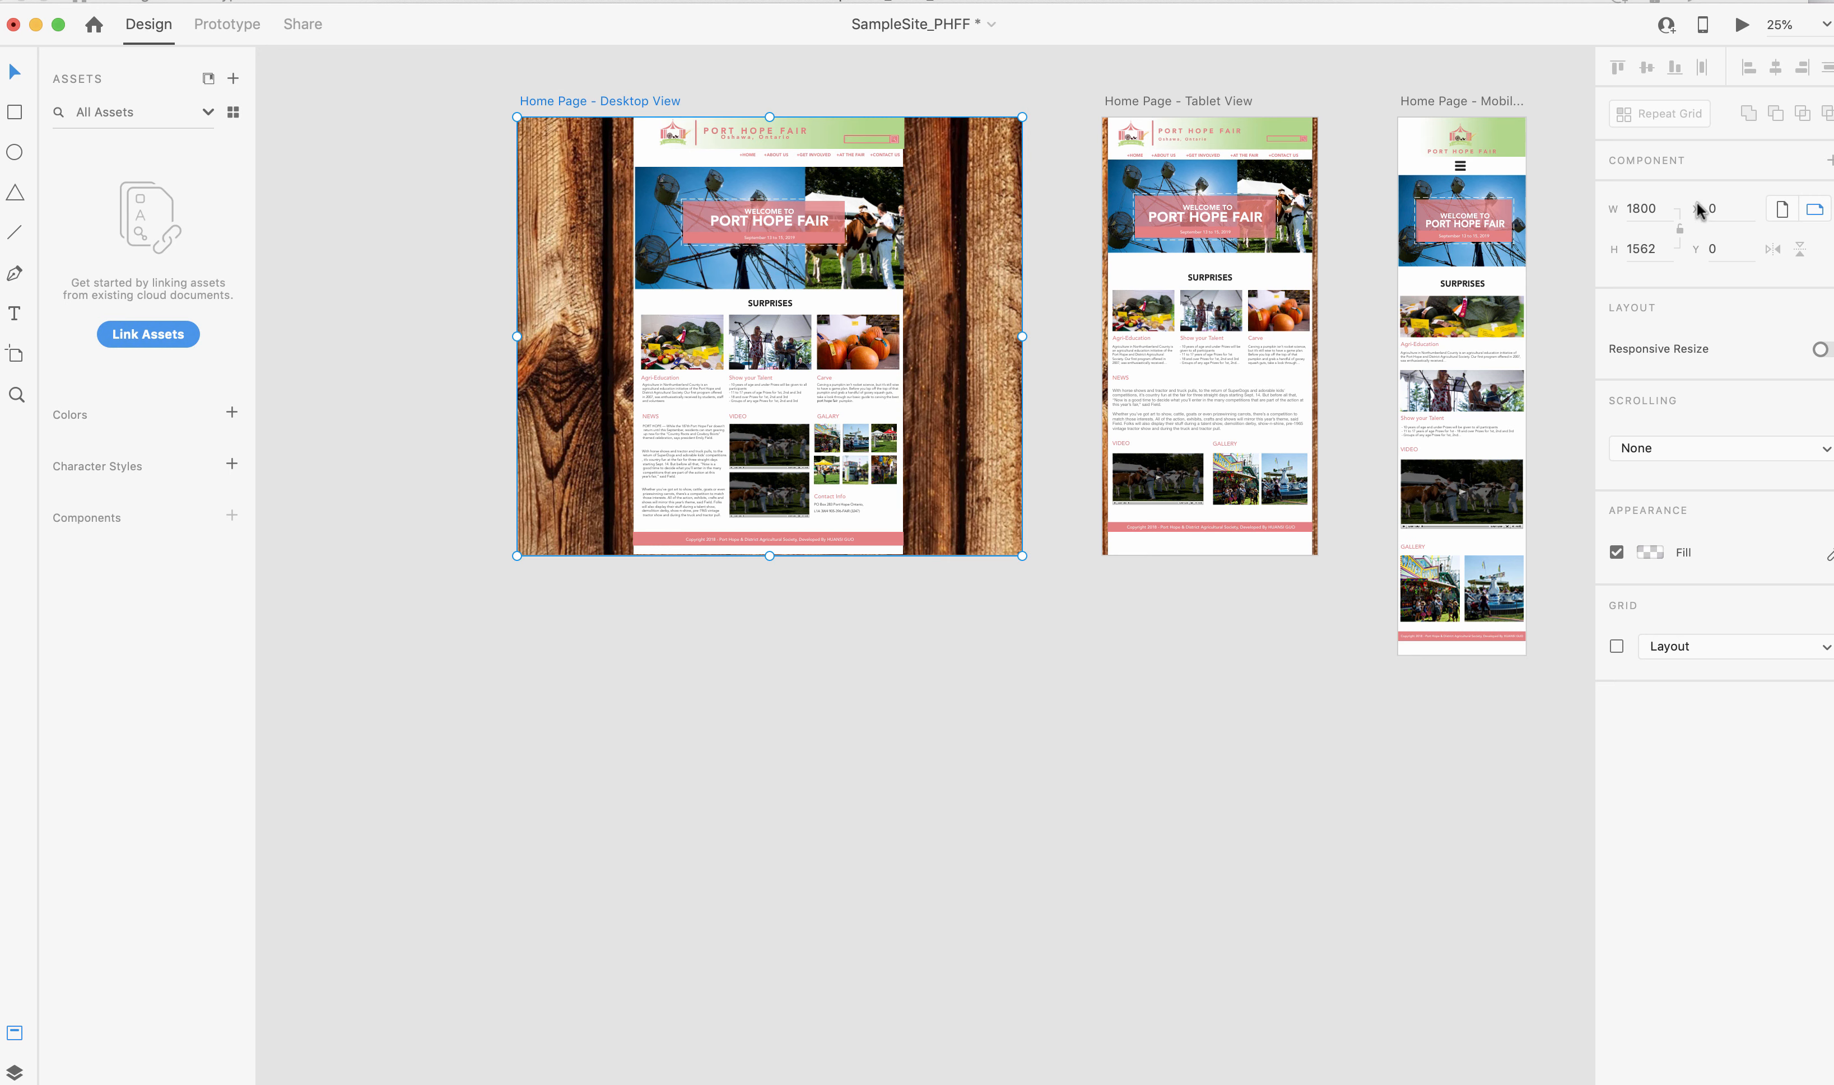
left_click(1150, 100)
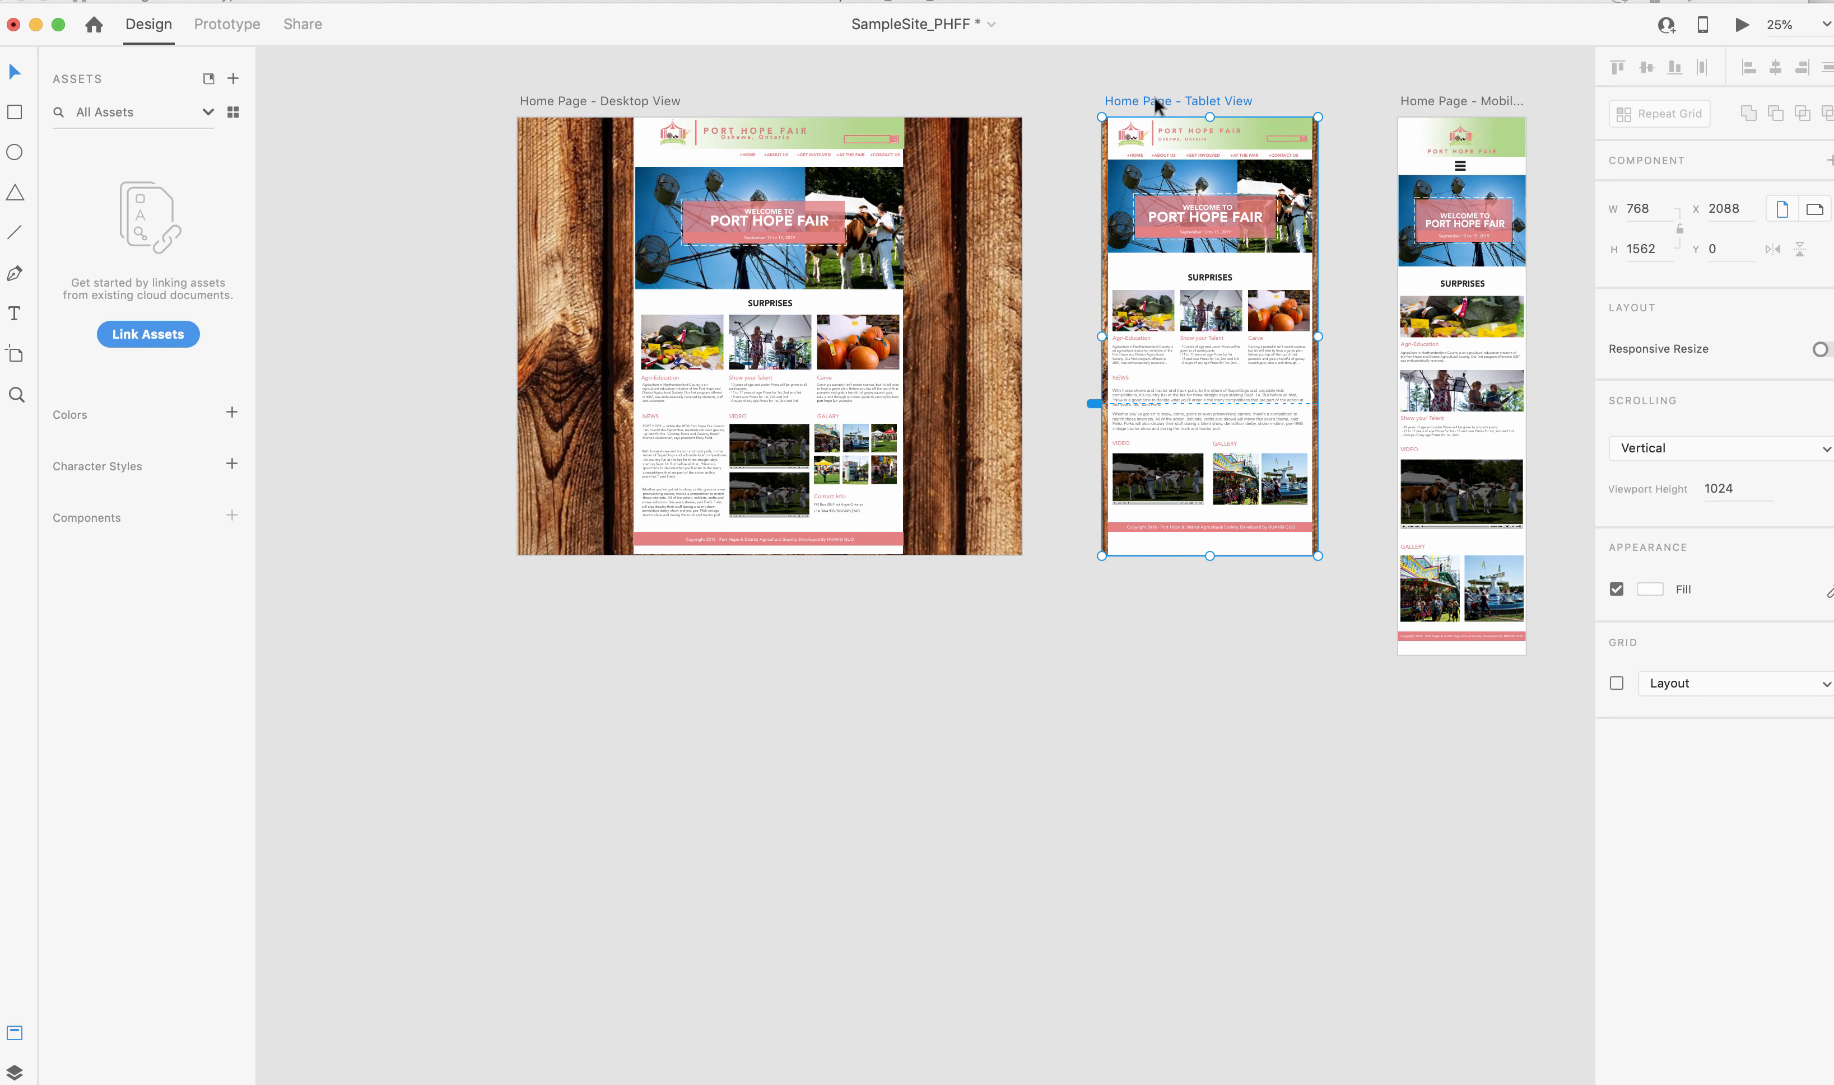
left_click_drag(1155, 95, 577, 643)
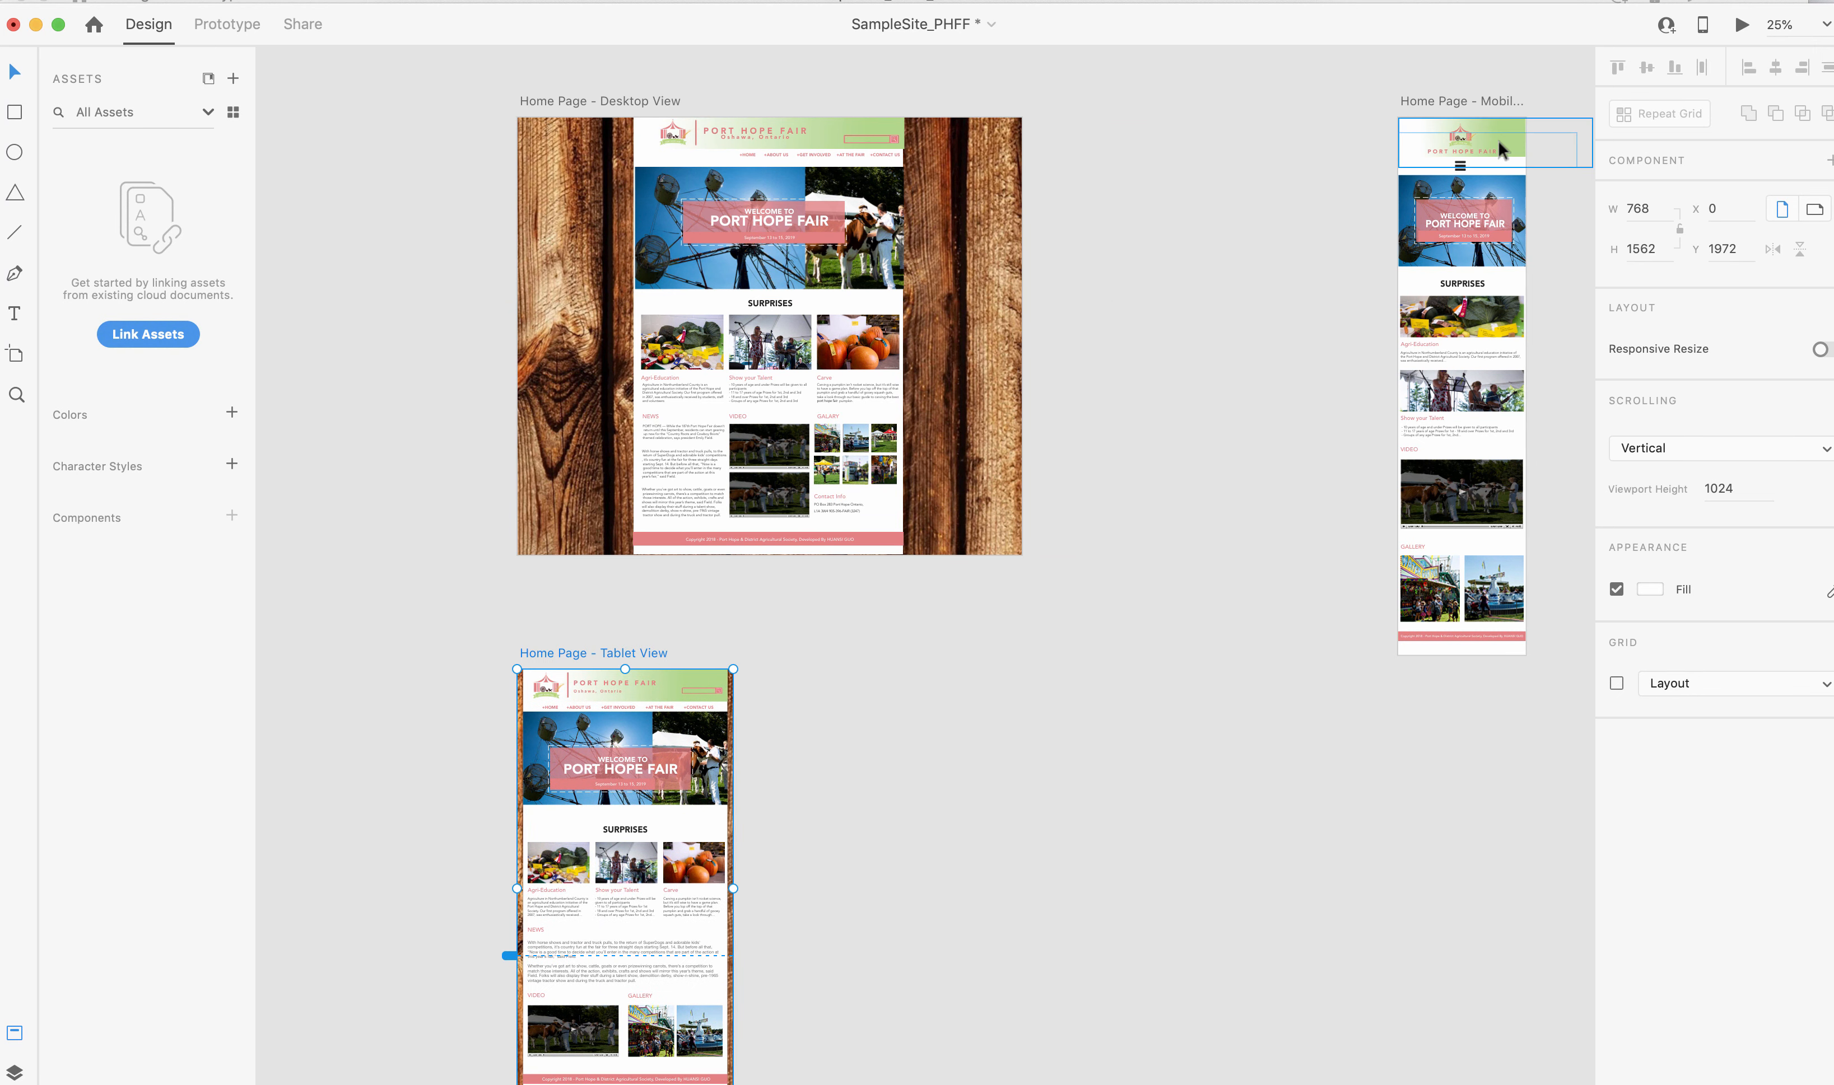
left_click(1419, 100)
left_click_drag(1419, 99, 917, 697)
Lower the tablet artboard to Y 2145 so its top edge lines up with the mobile artboard.
left_click(639, 659)
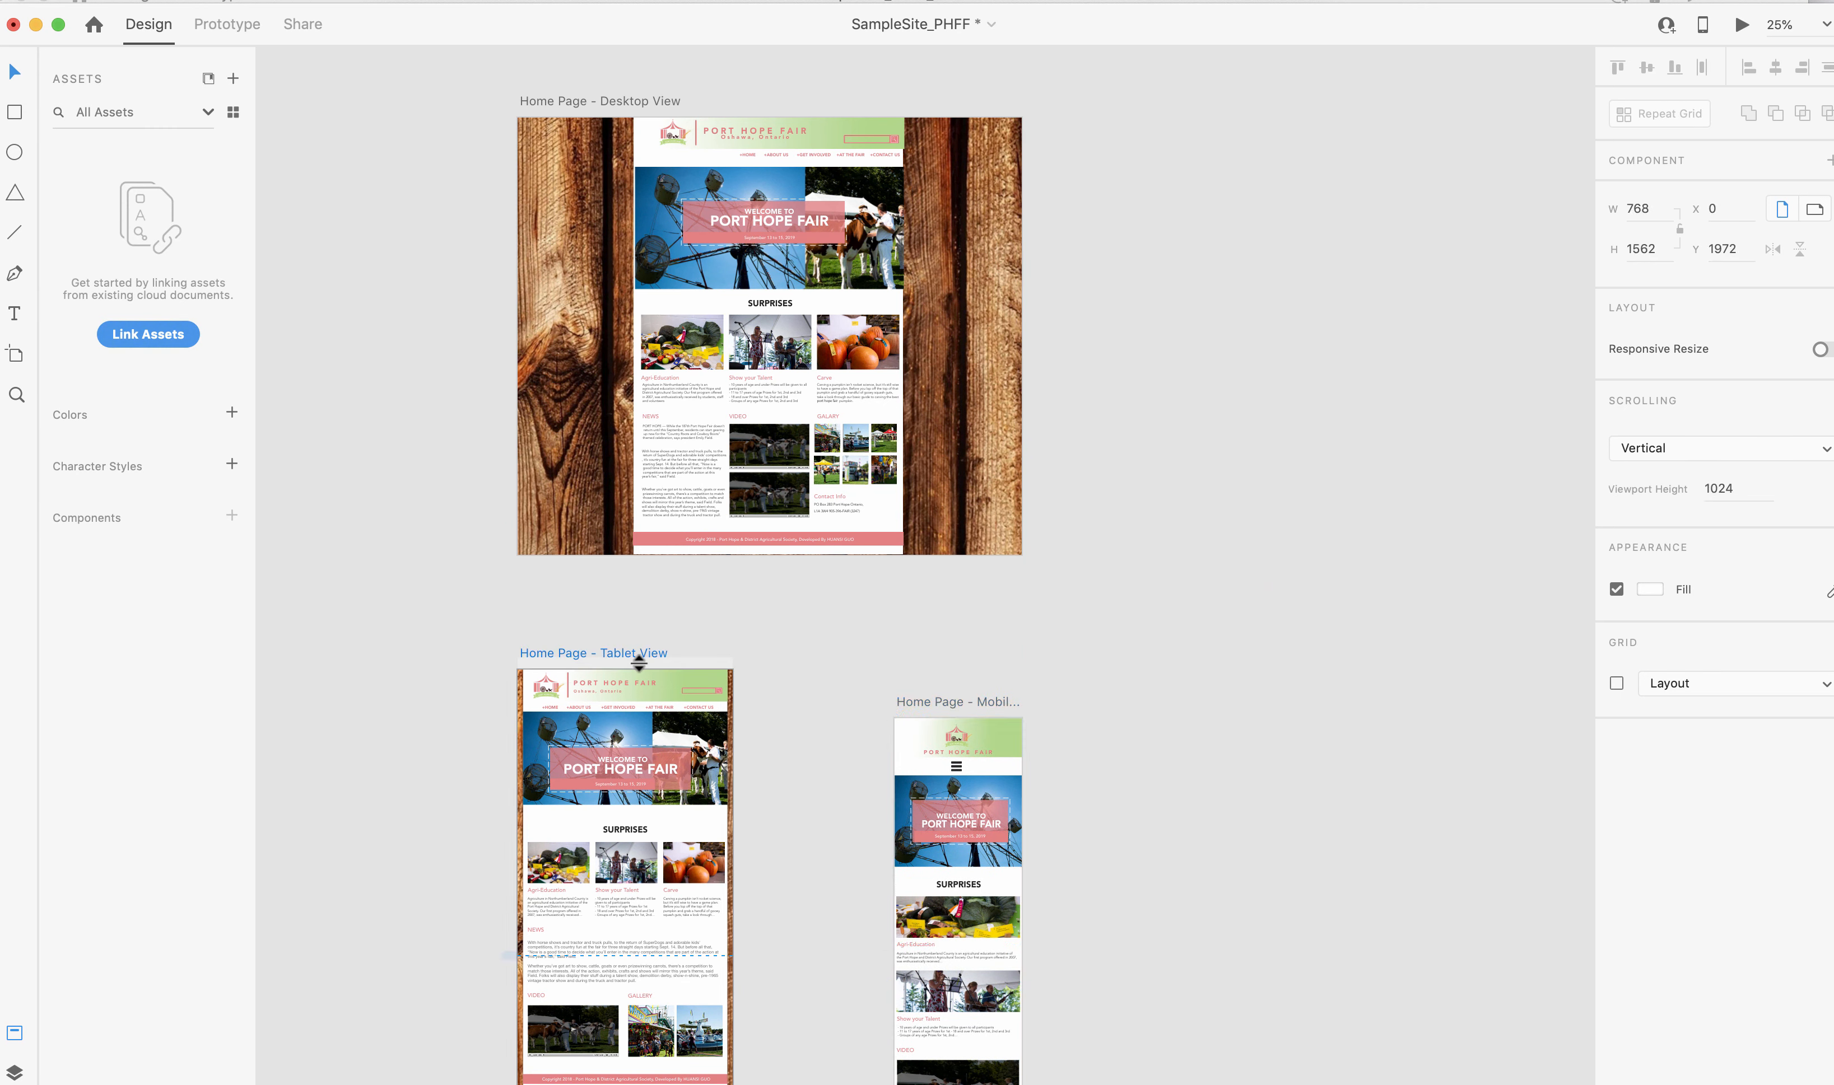
double_click(638, 654)
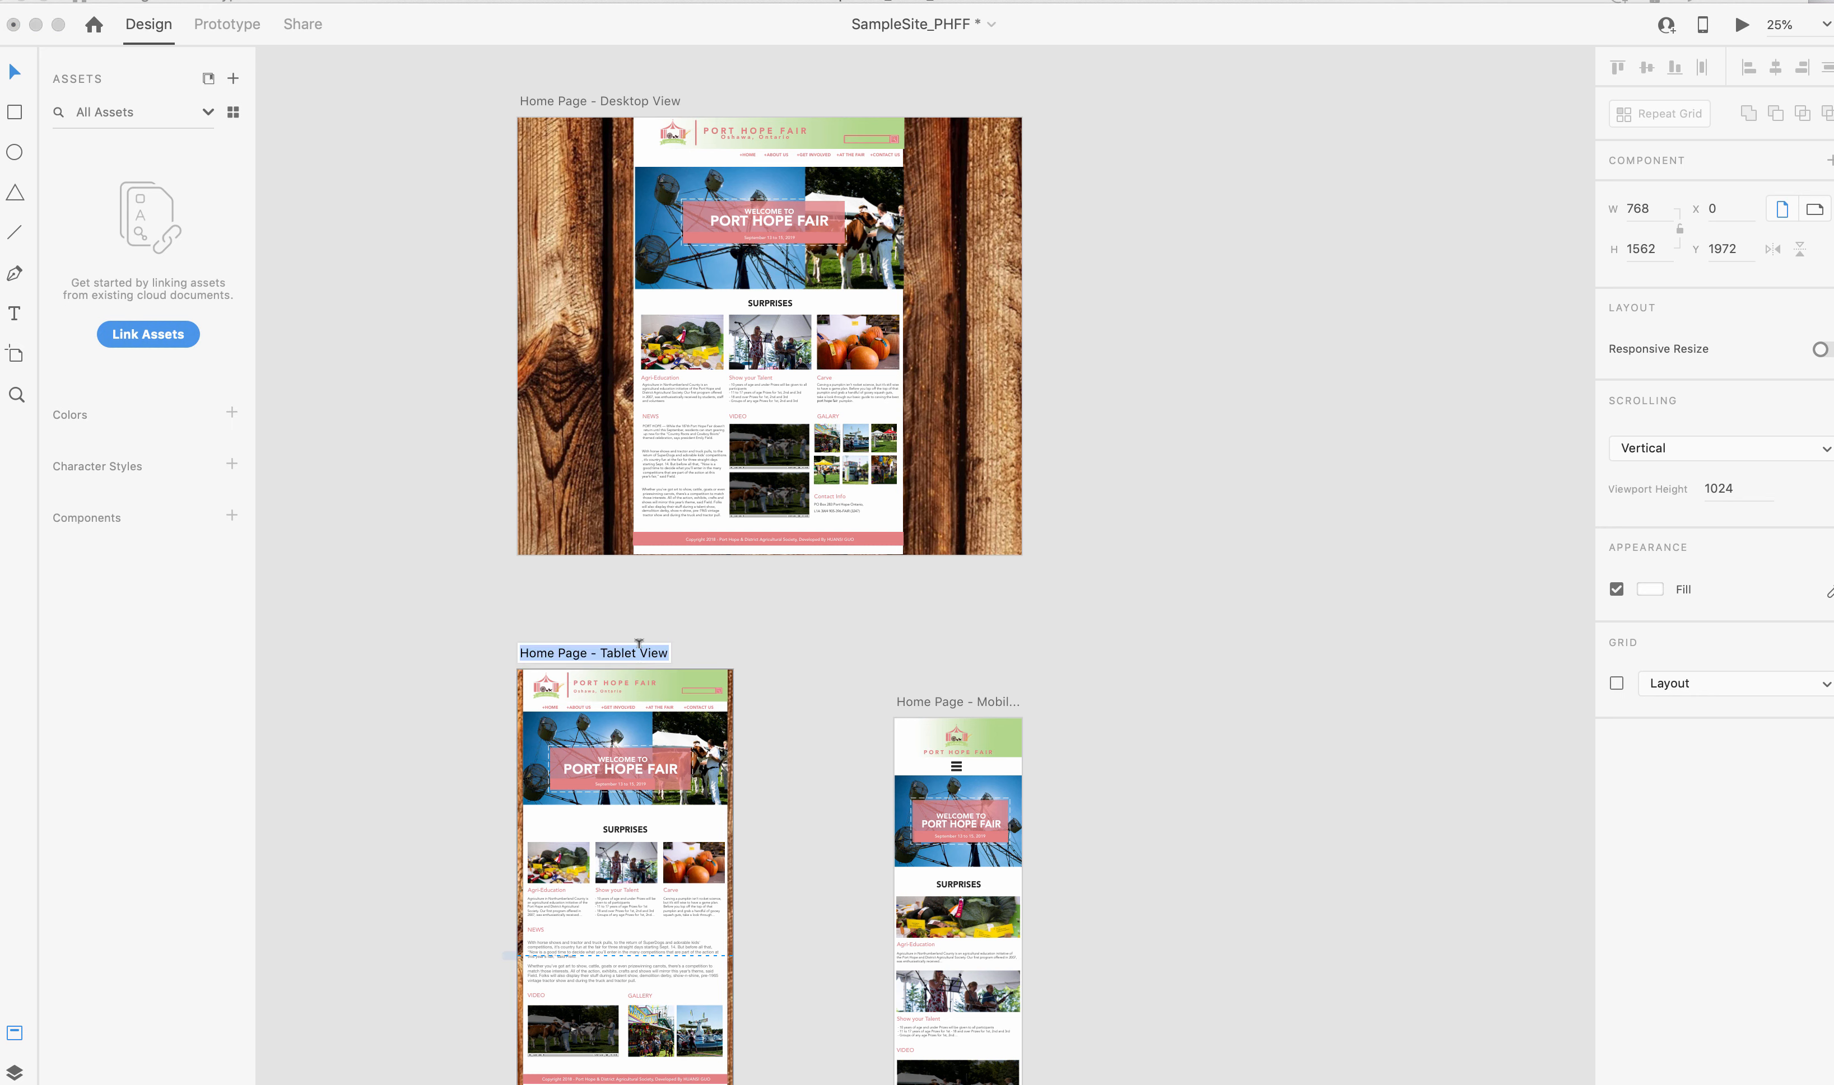
left_click_drag(536, 653, 539, 702)
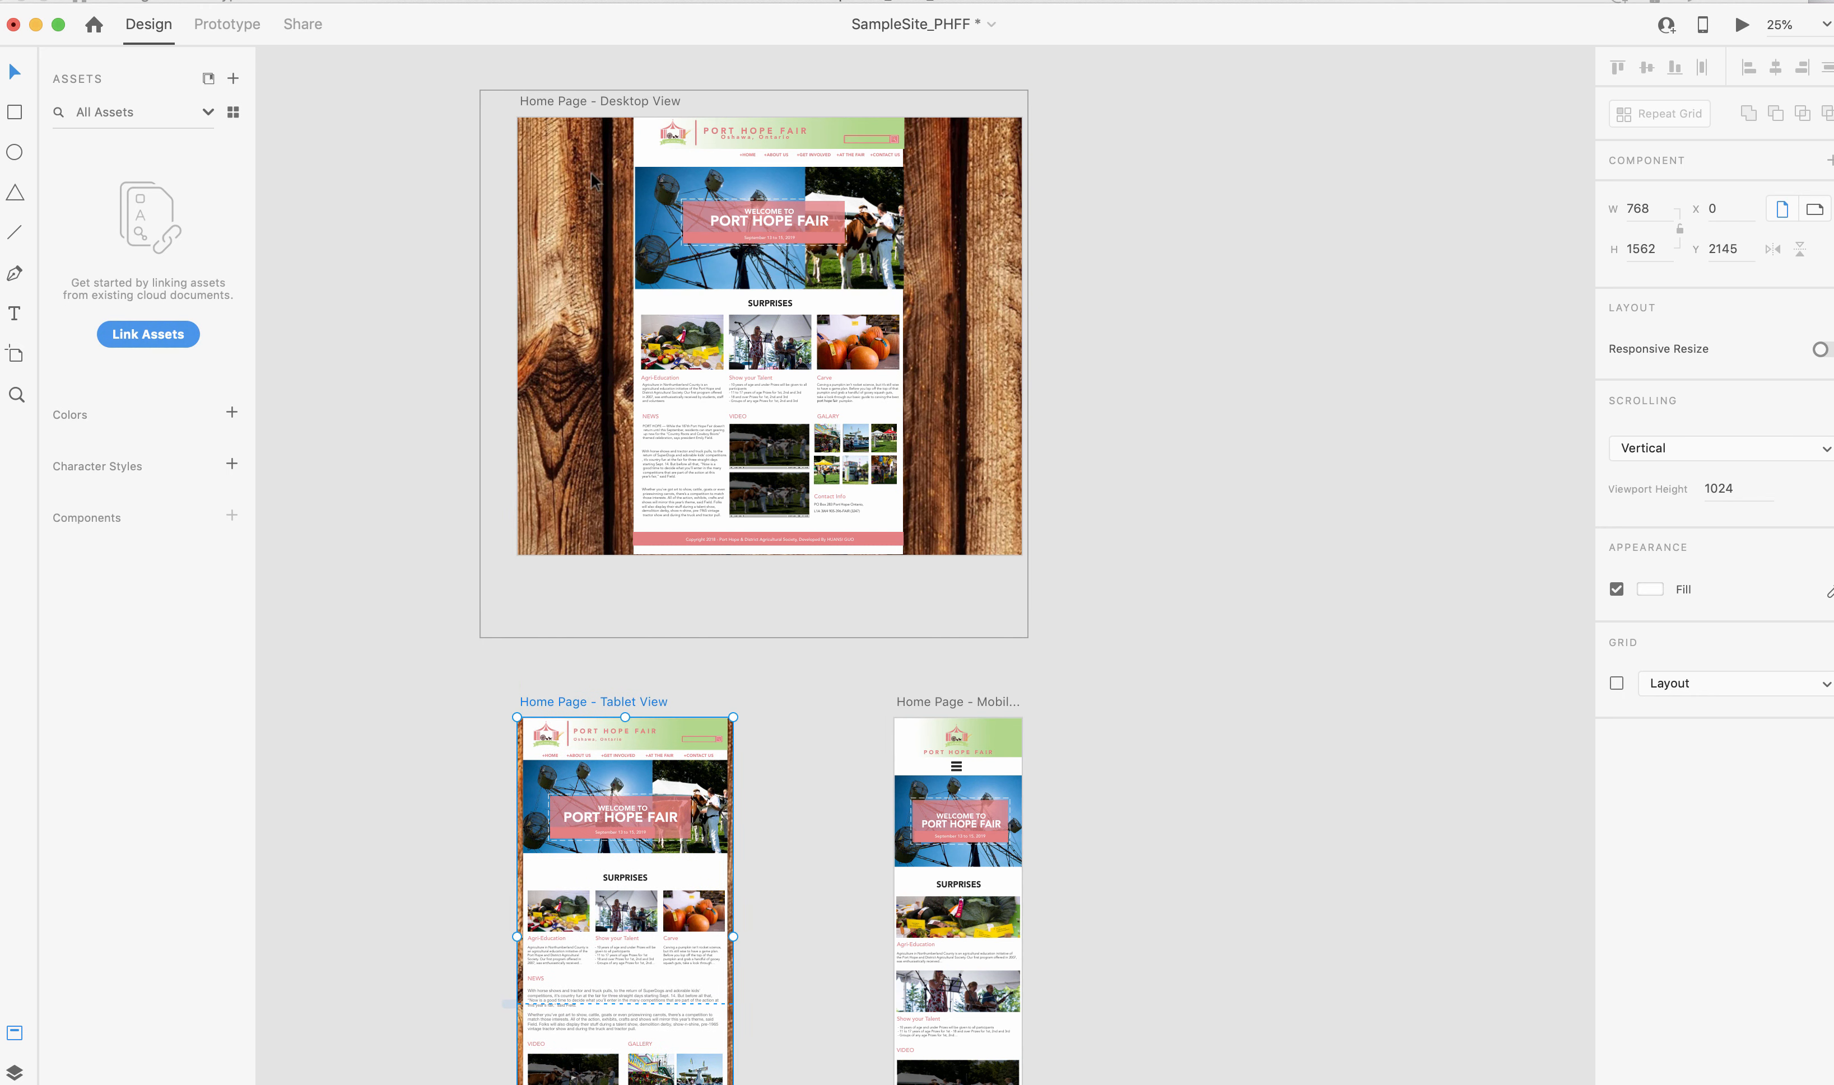
Copy the Home Page - Desktop View artboard and paste a duplicate directly to the right of the original.
left_click(564, 101)
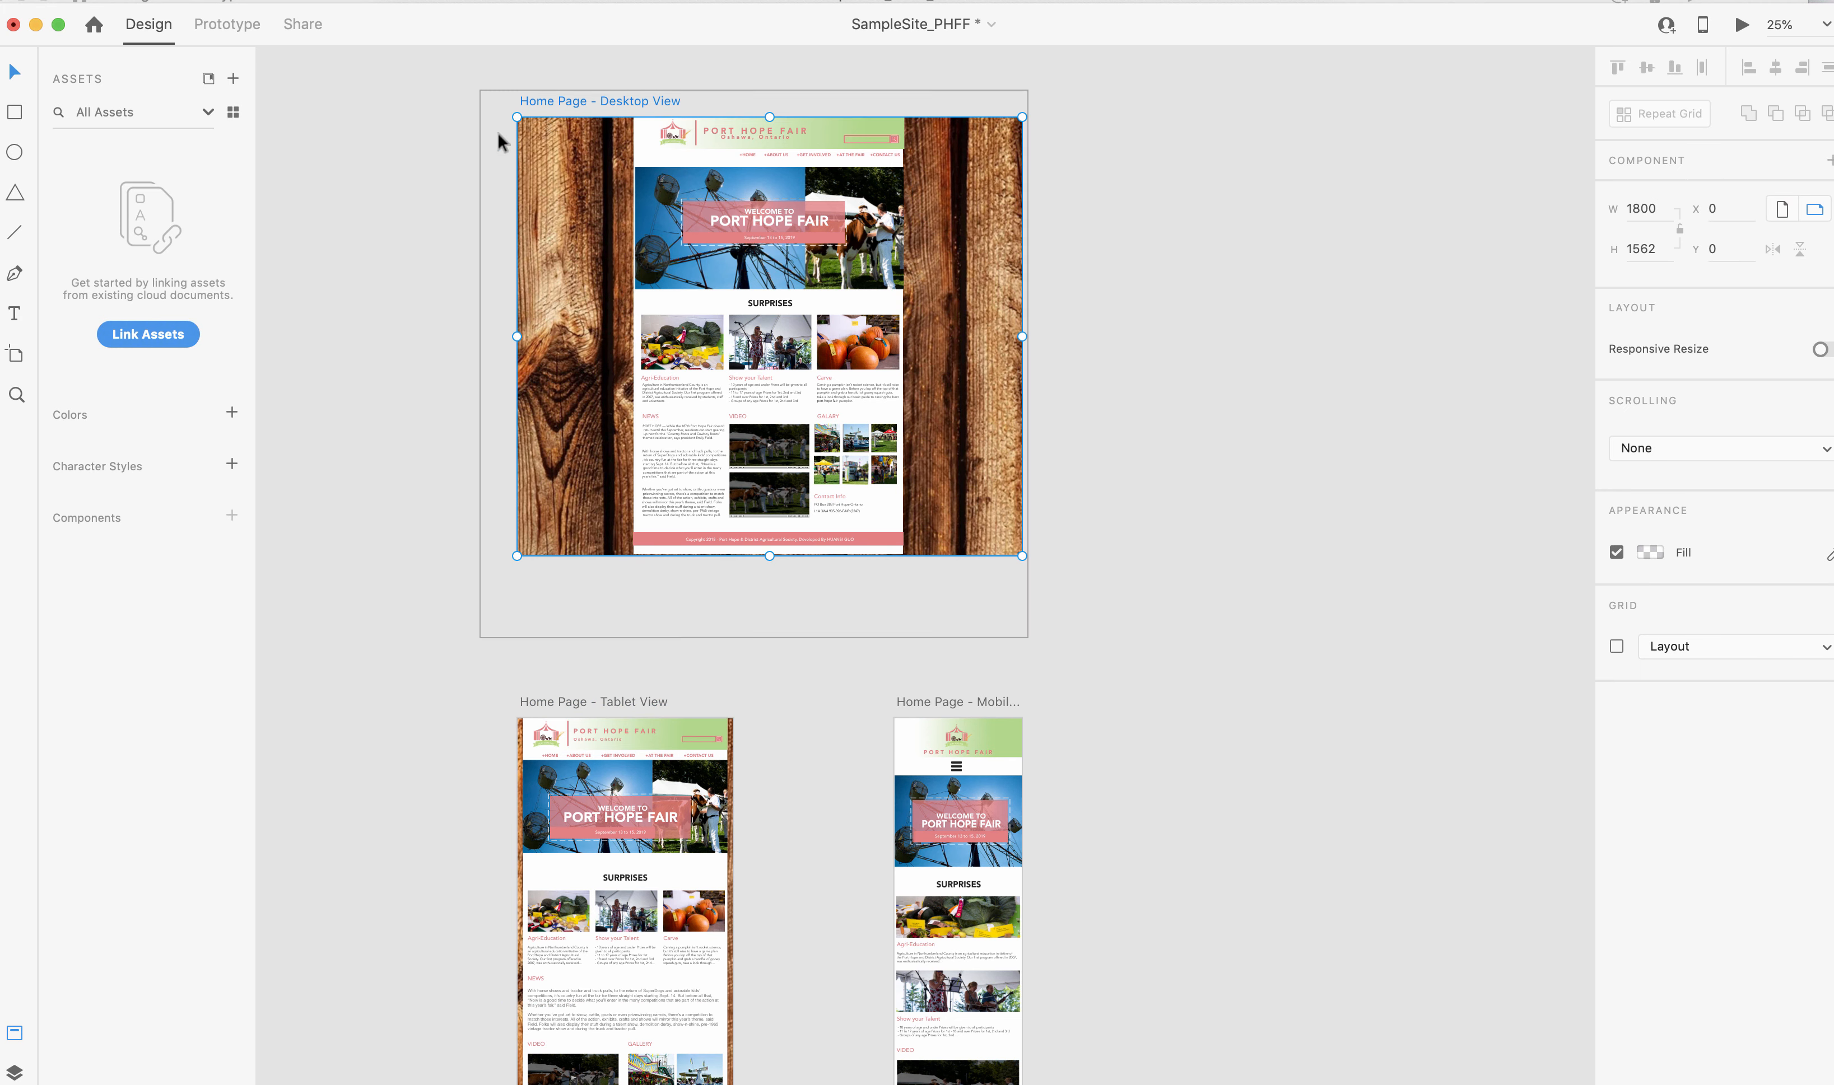
left_click(134, 1)
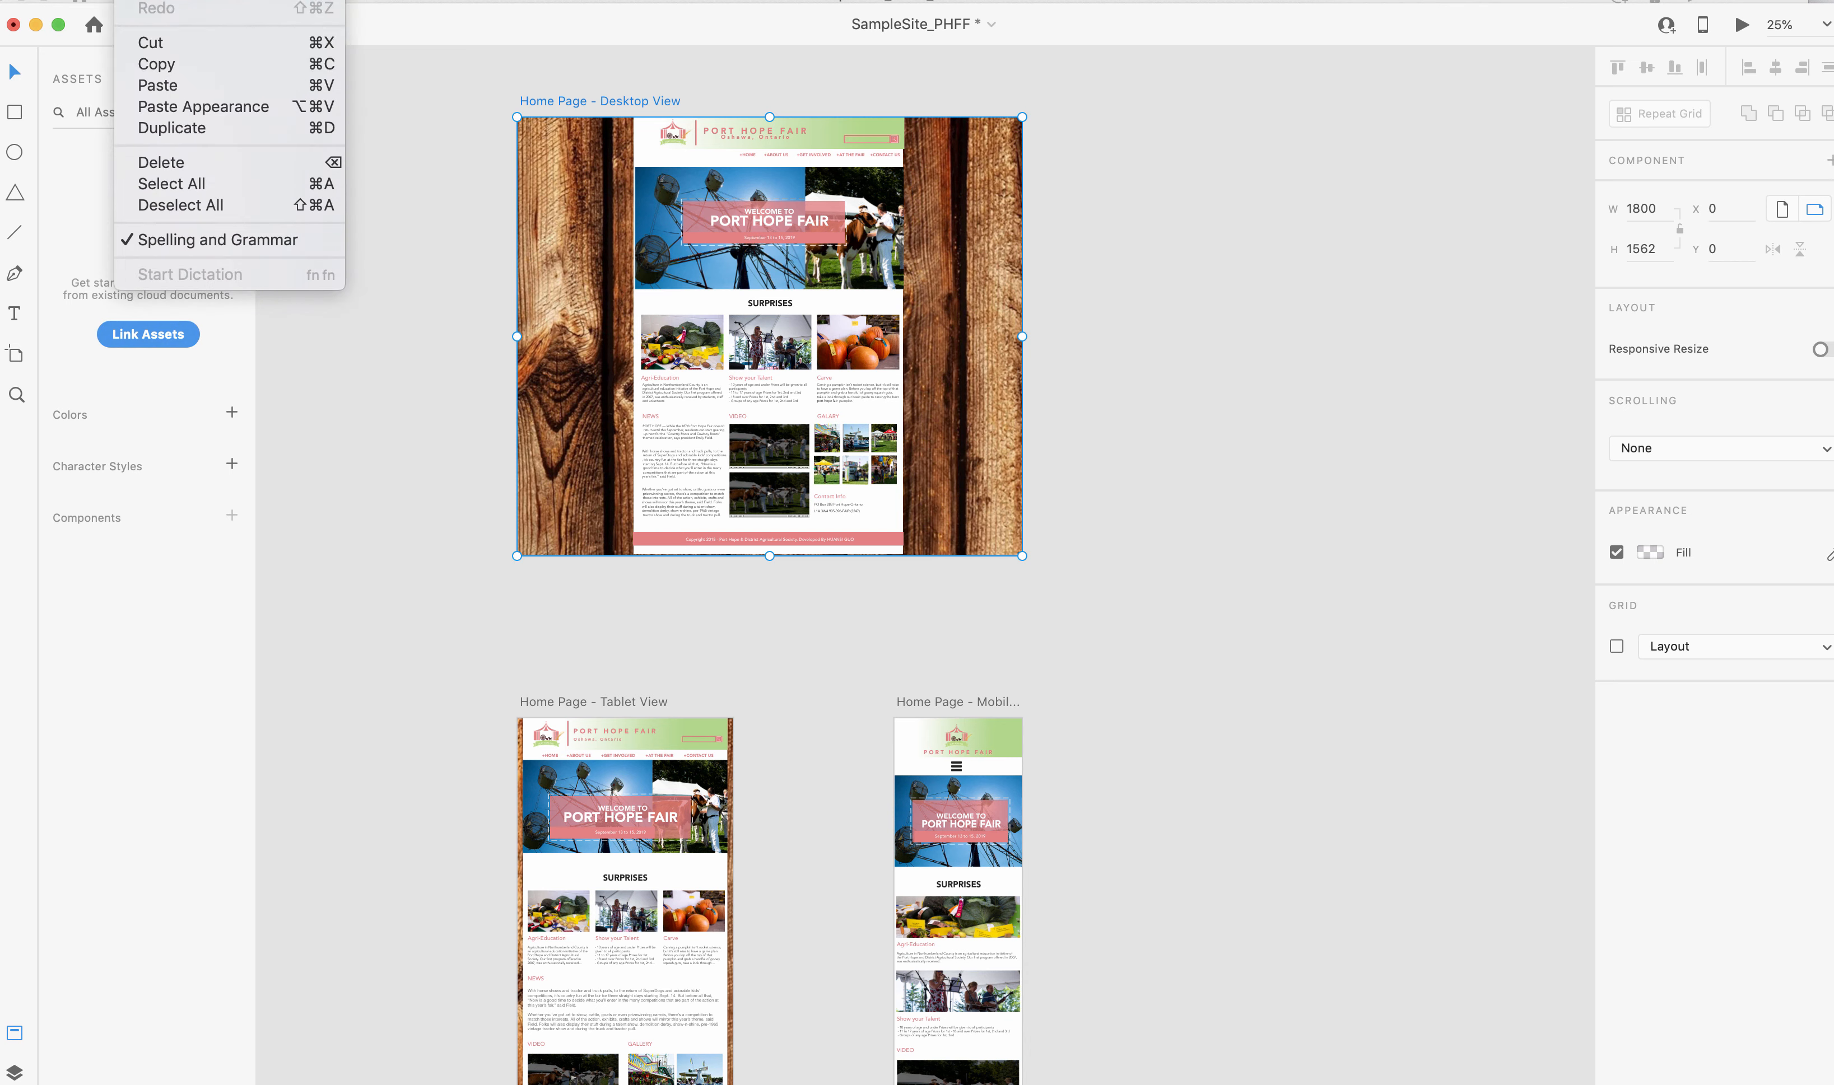
left_click(175, 67)
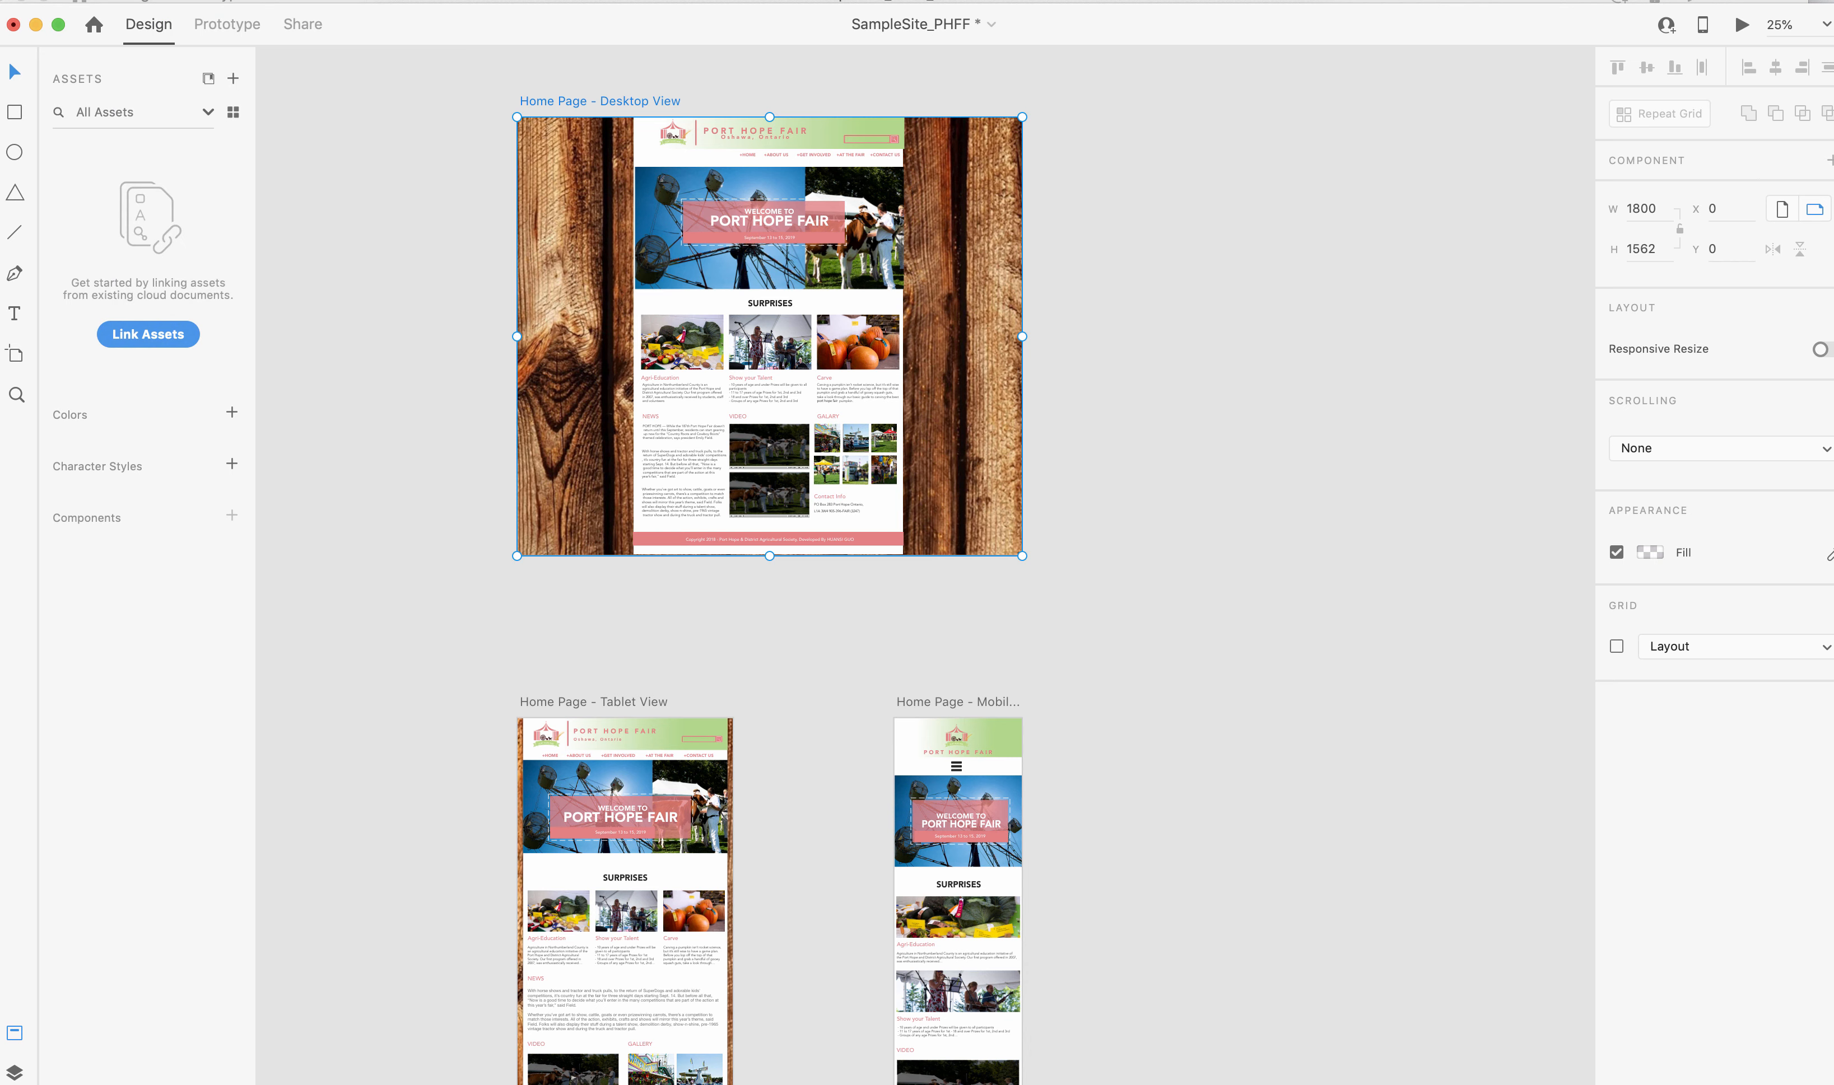
left_click(133, 1)
left_click(176, 85)
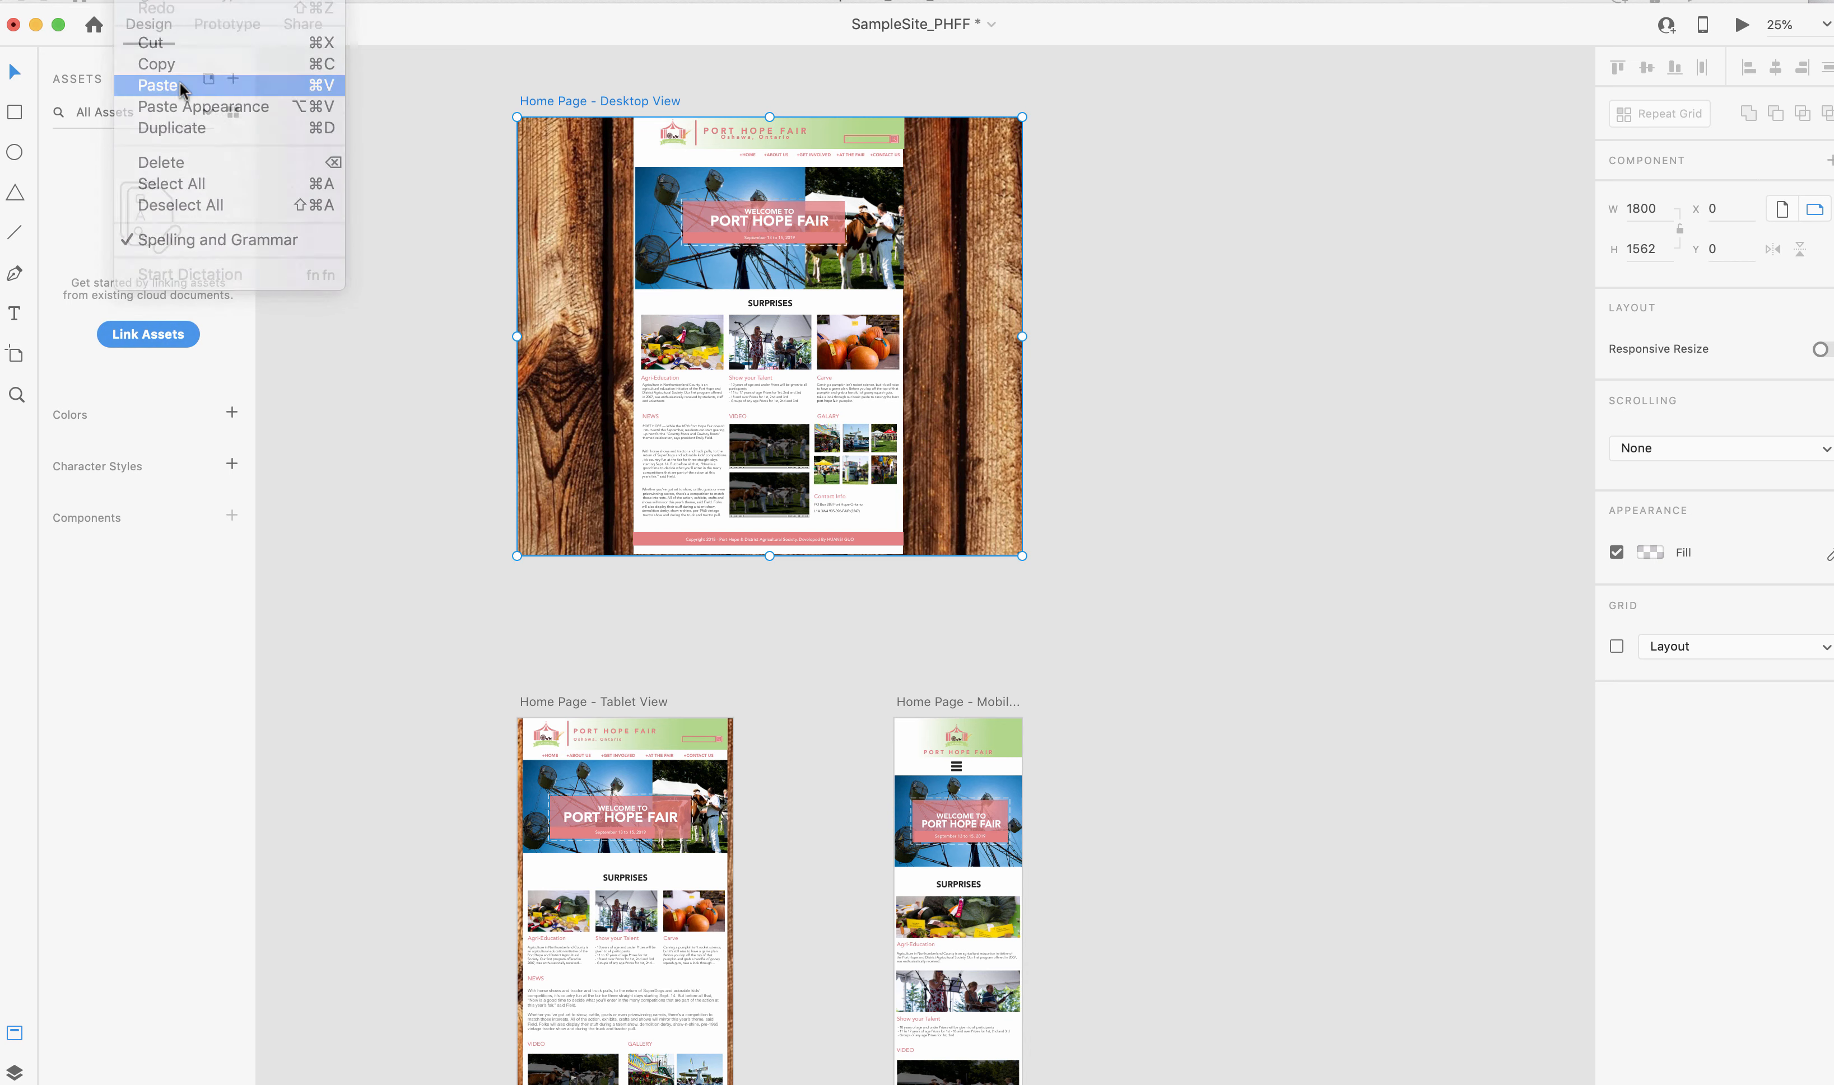
scroll(1091, 176, "right", 5)
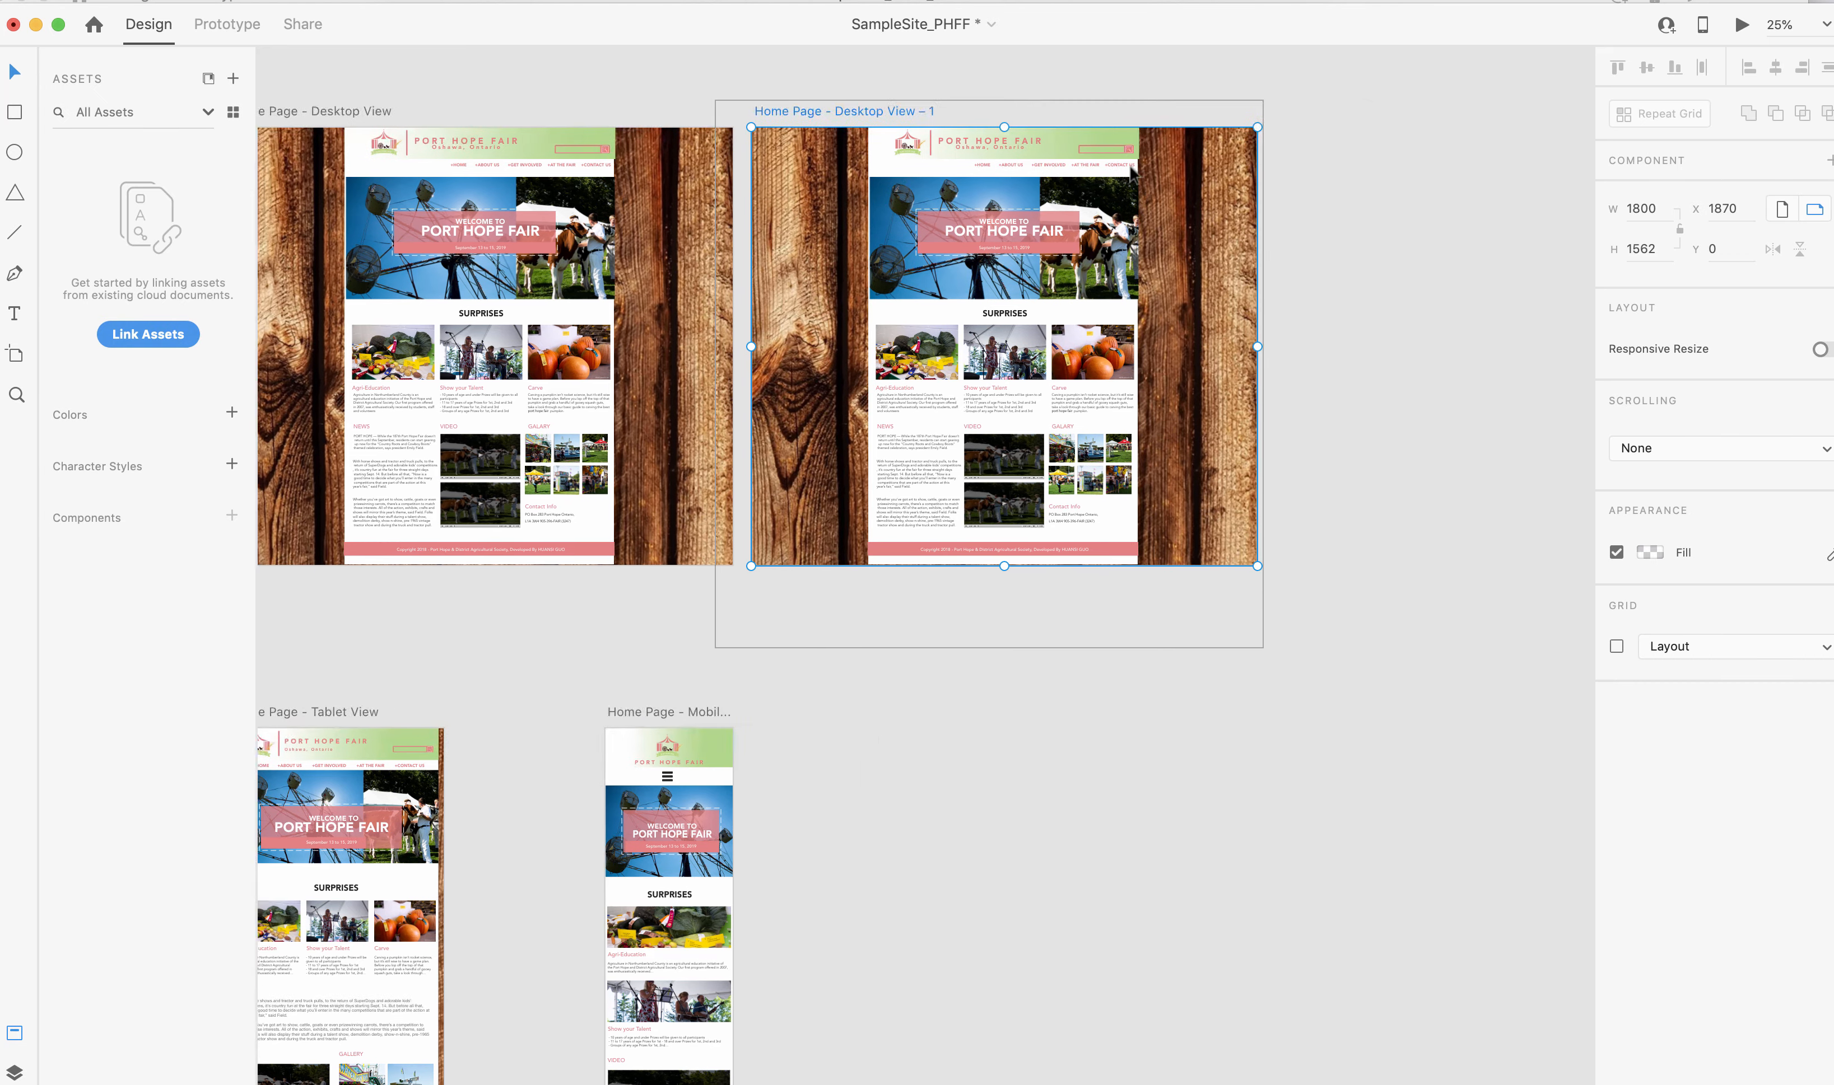
left_click(990, 213)
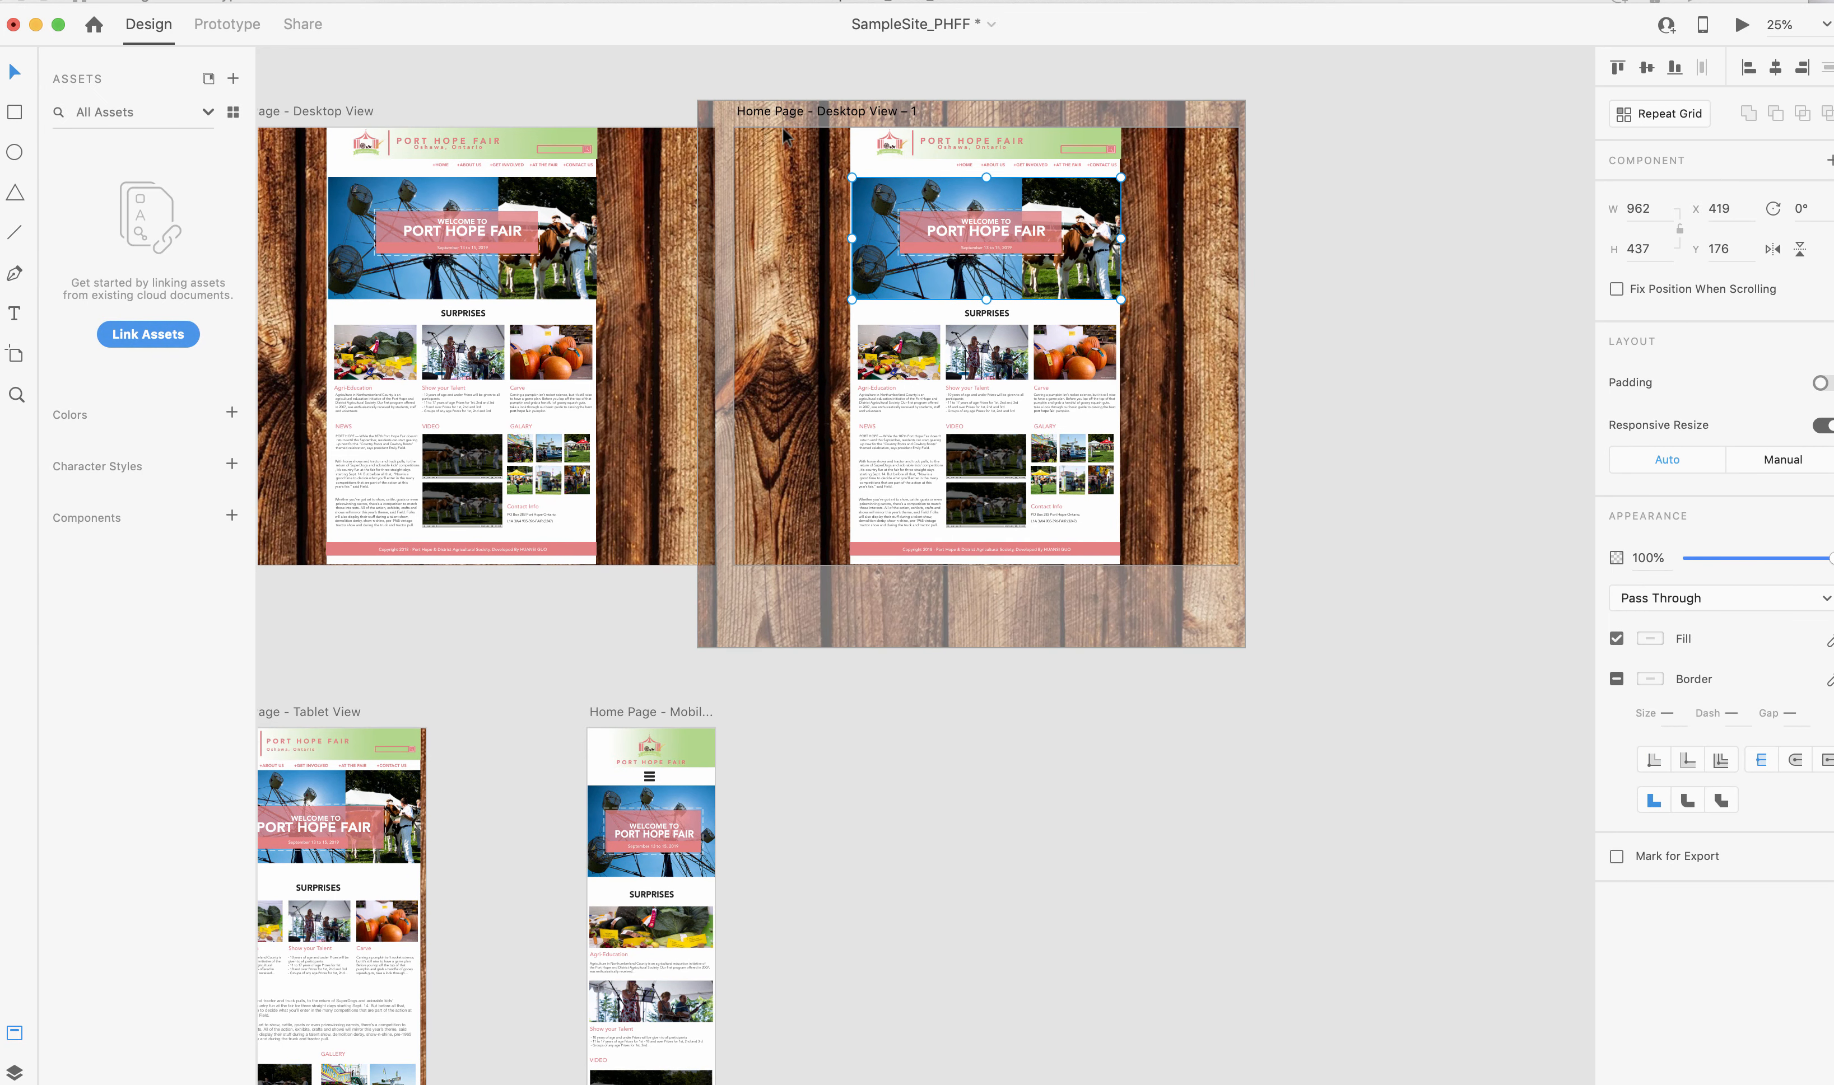
key("ctrl+z")
key("ctrl+v")
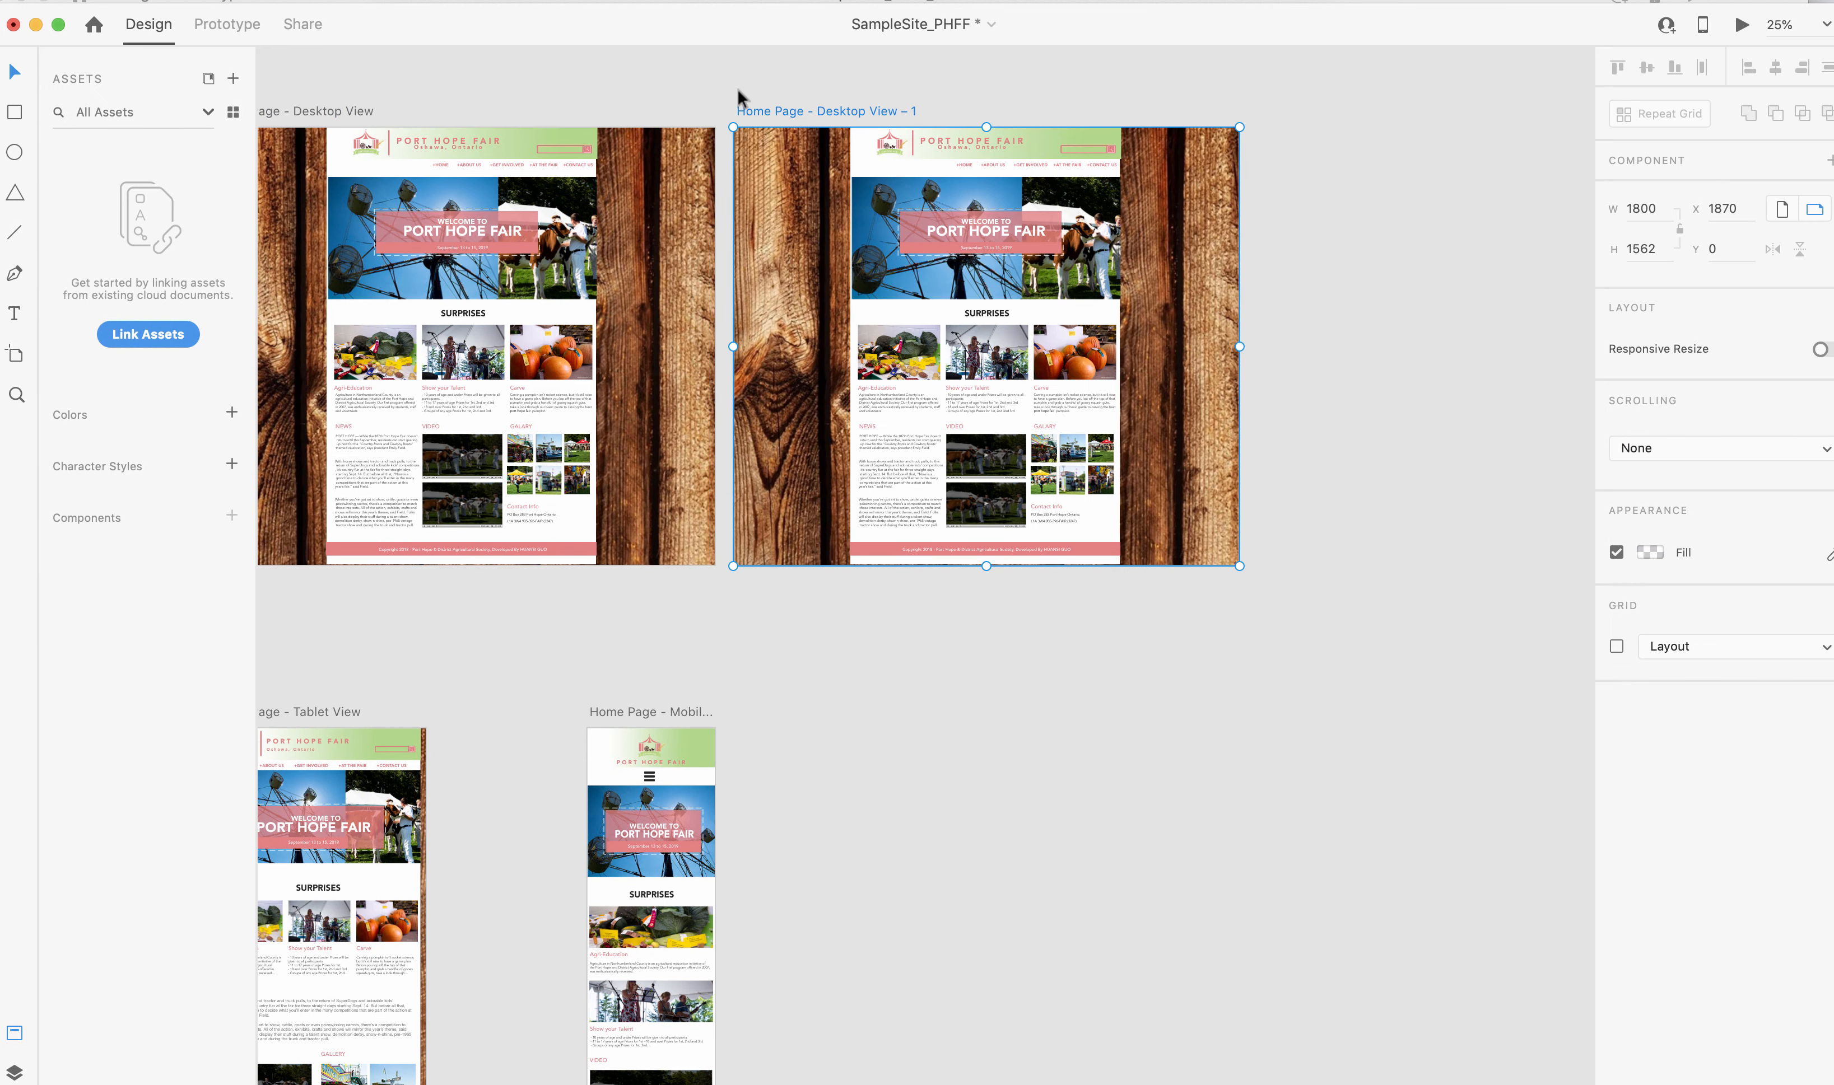
Shift the pasted desktop artboard horizontally to X 1960 to widen its gap from the original.
key("shift+Right")
key("shift+Right")
key("shift+Right")
key("shift+Right")
key("shift+Right")
key("shift+Right")
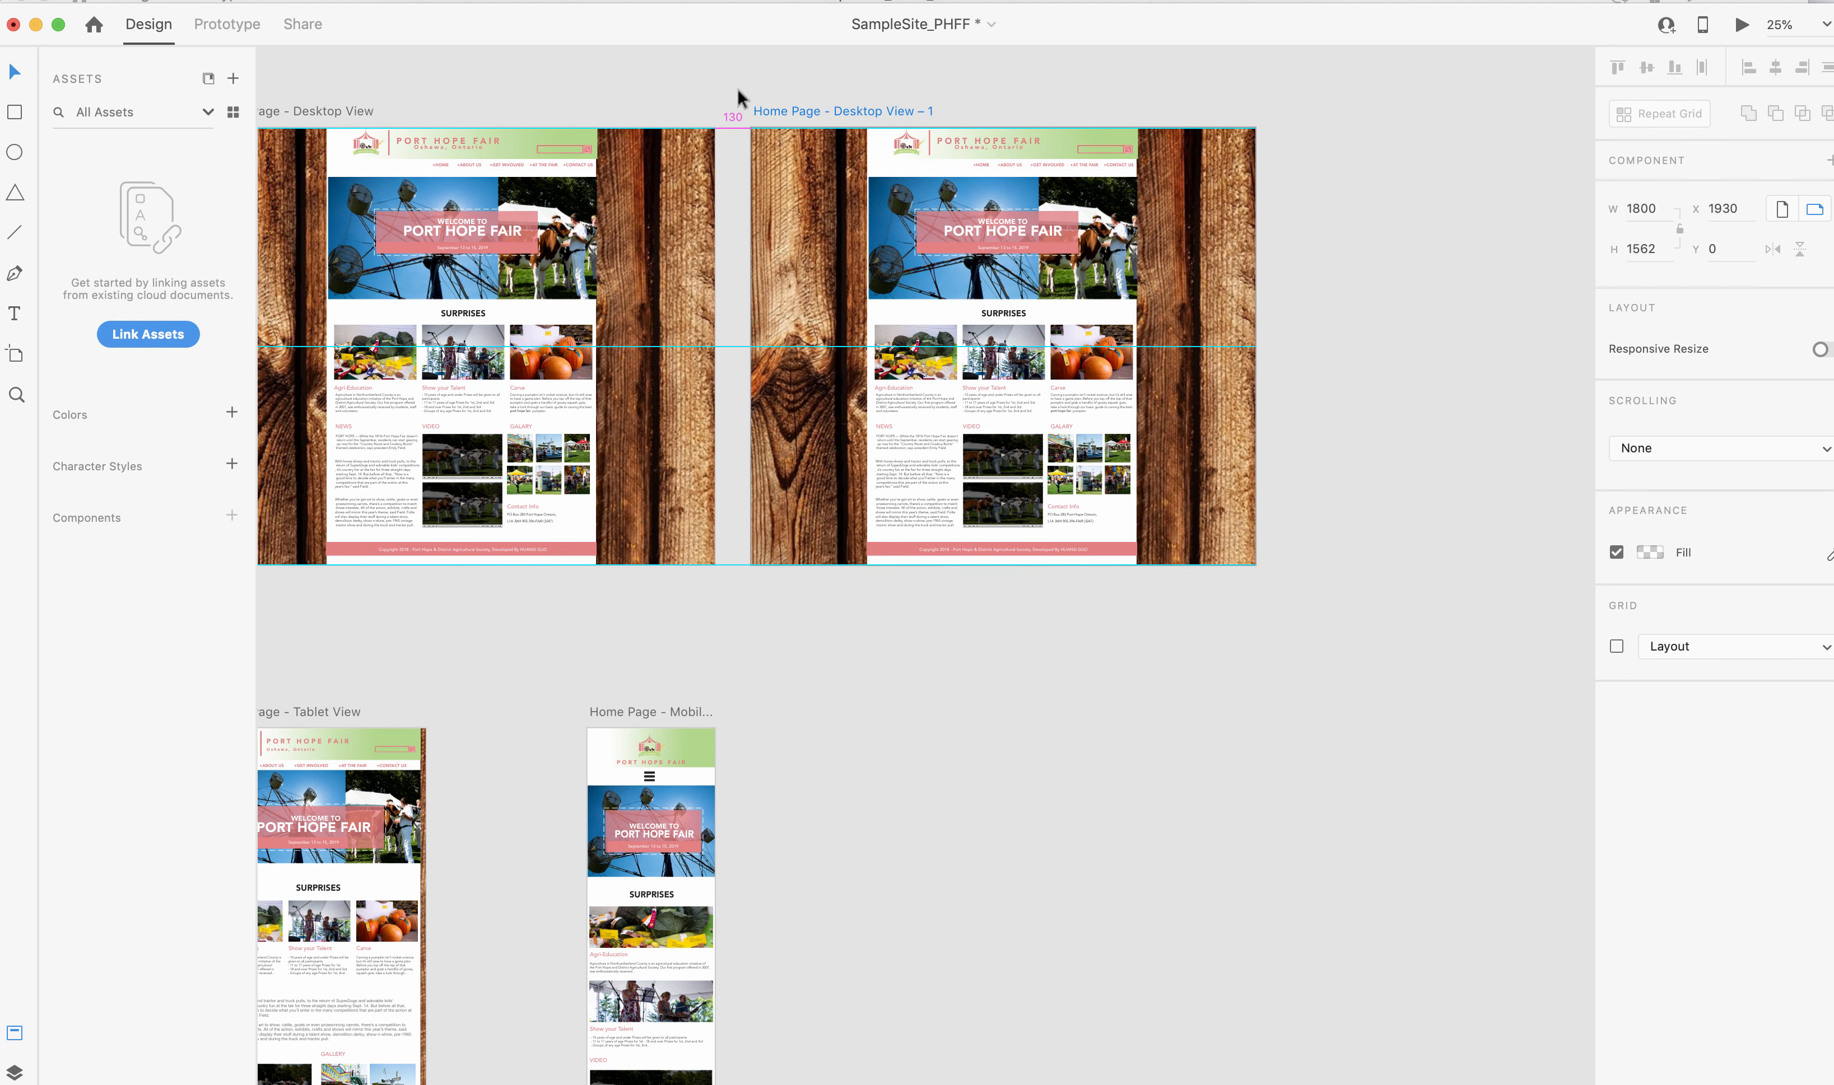
key("shift+Right")
key("shift+Right")
key("shift+Right")
key("shift+Right")
key("shift+Right")
key("shift+Right")
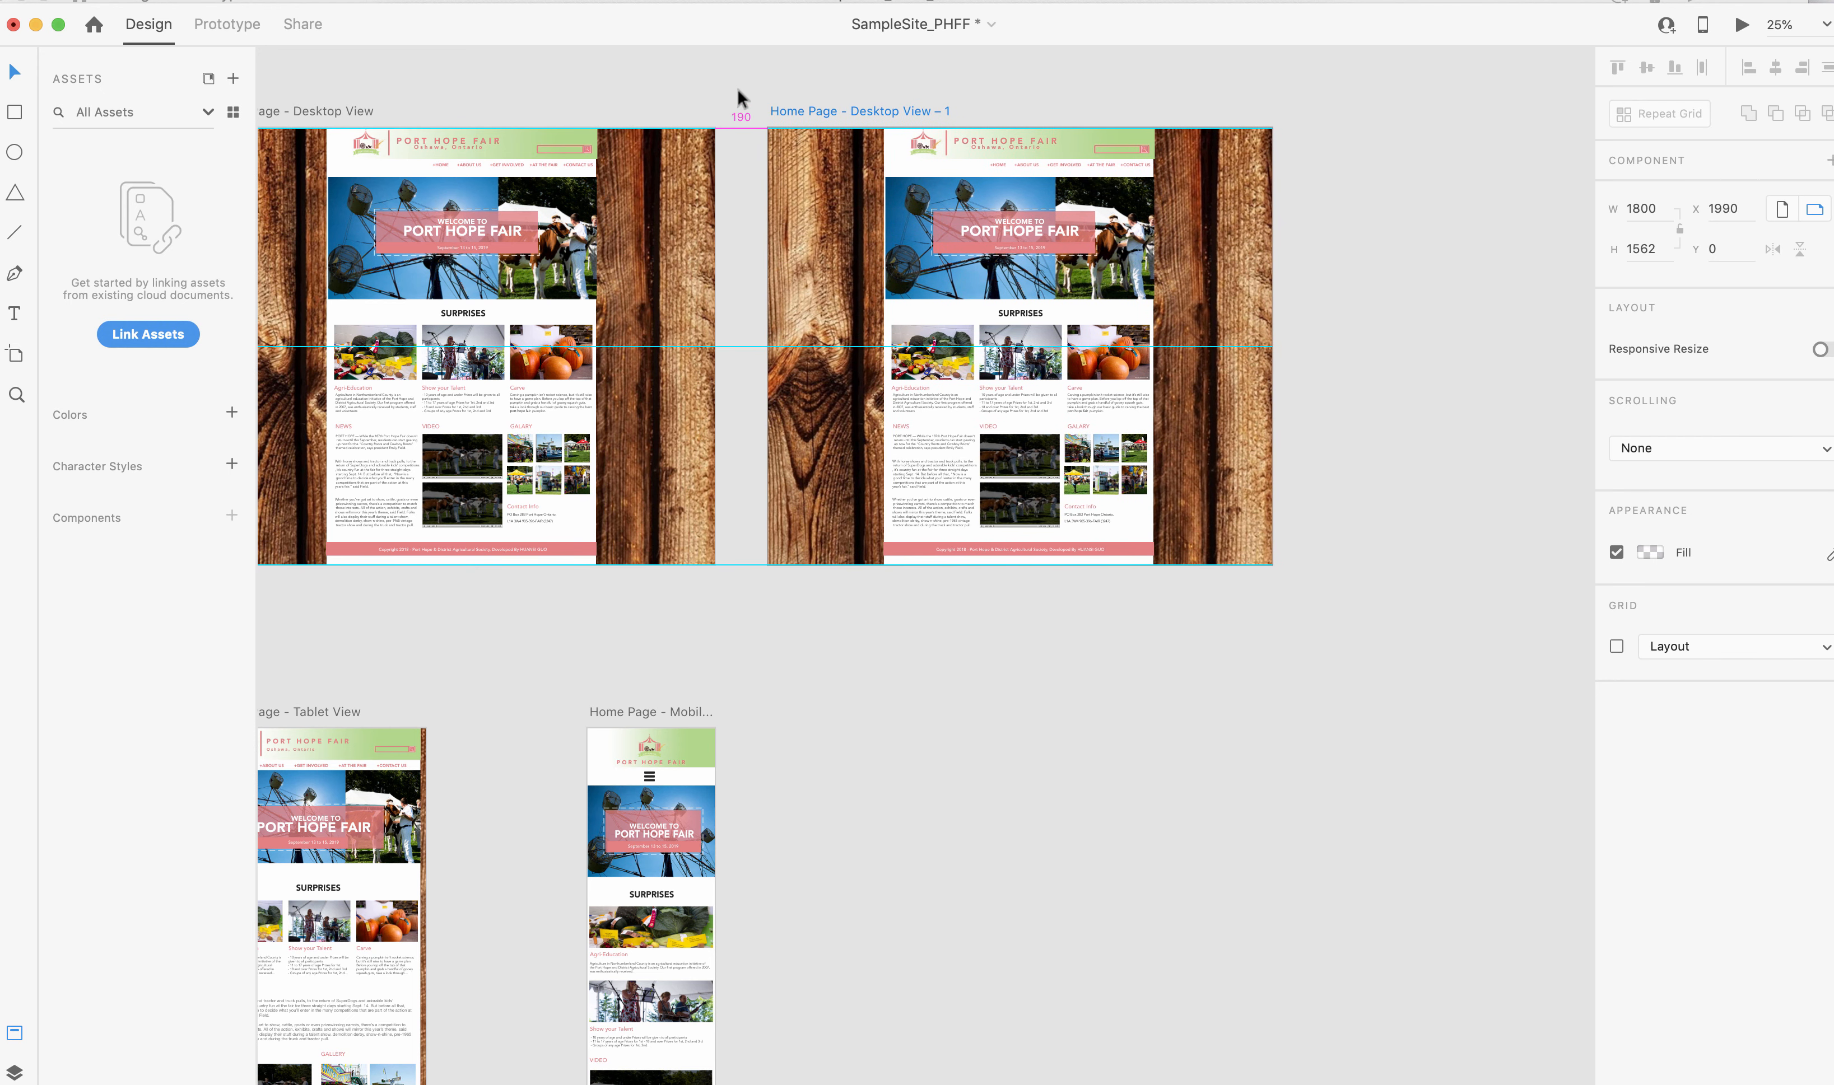
key("shift+Left")
key("shift+Left")
key("shift+Left")
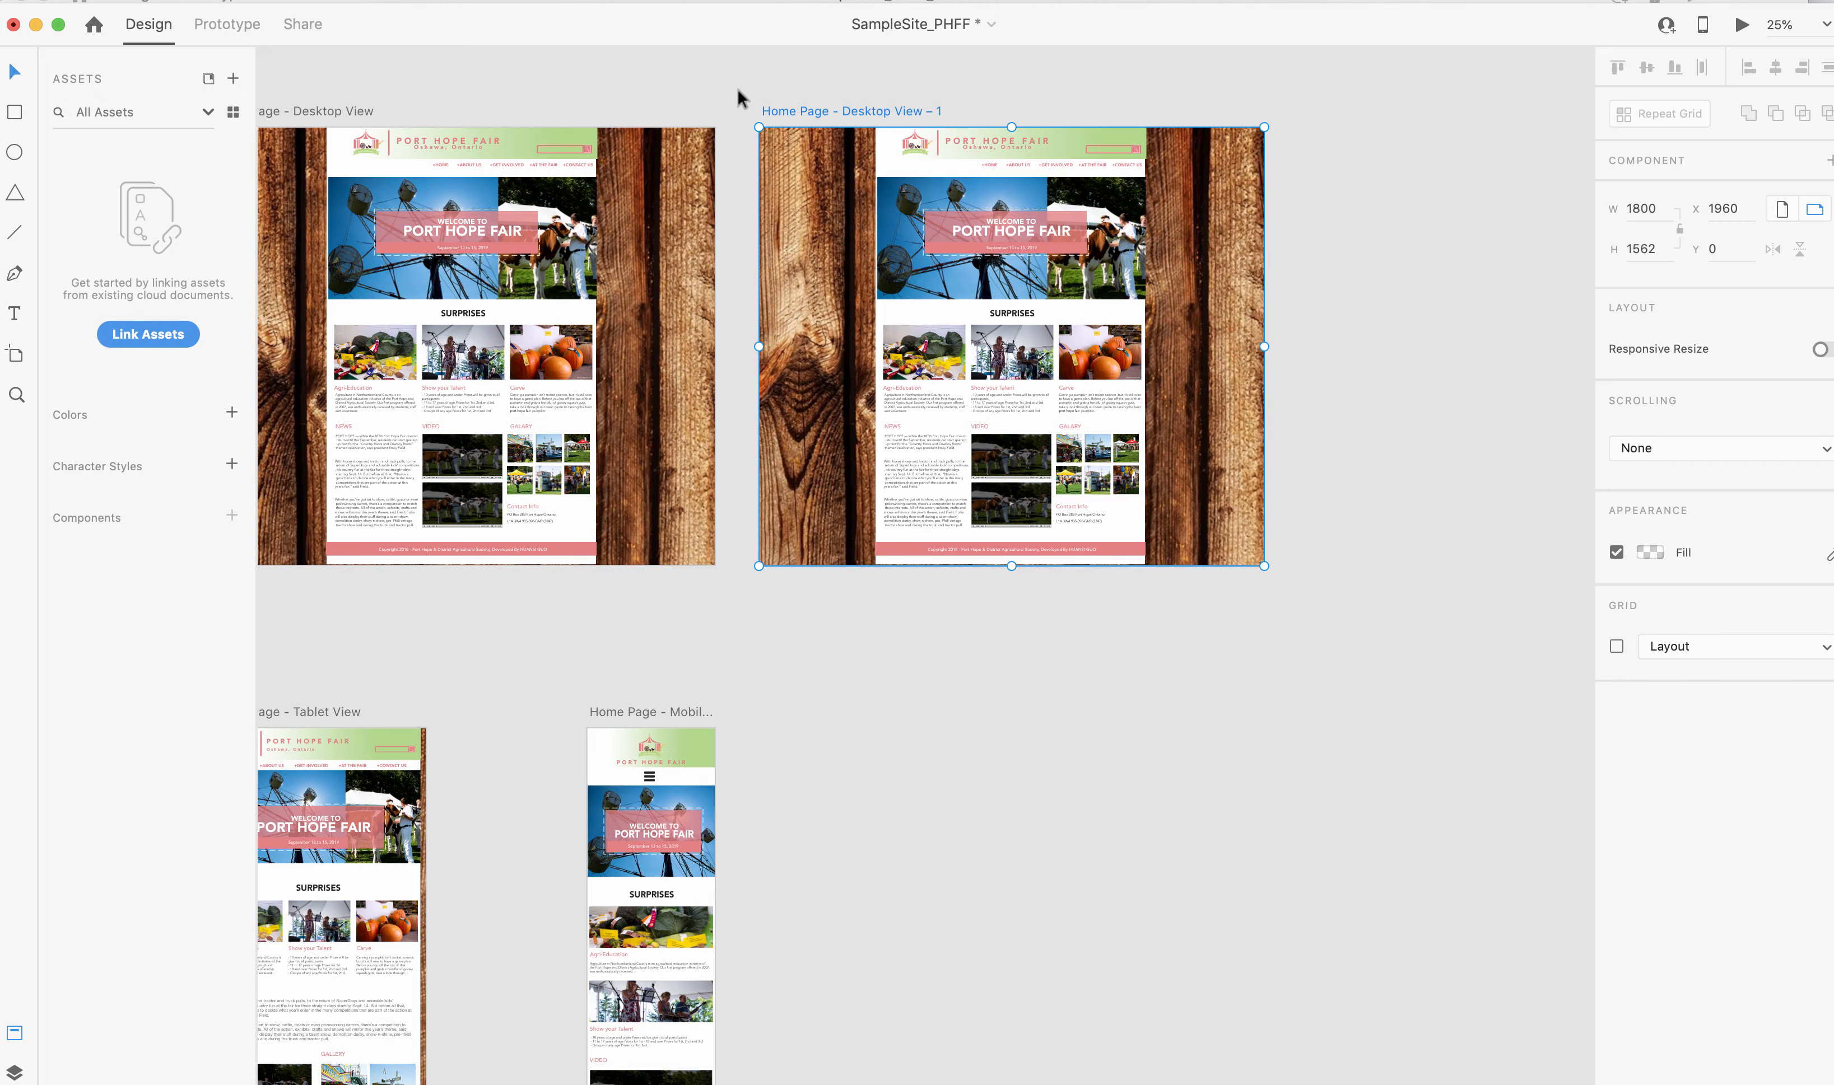
Duplicate the second desktop artboard and shift the new copy to X 3920, leaving a 160 px gap.
key("super+d")
key("shift+Right")
key("shift+Right")
key("shift+Right")
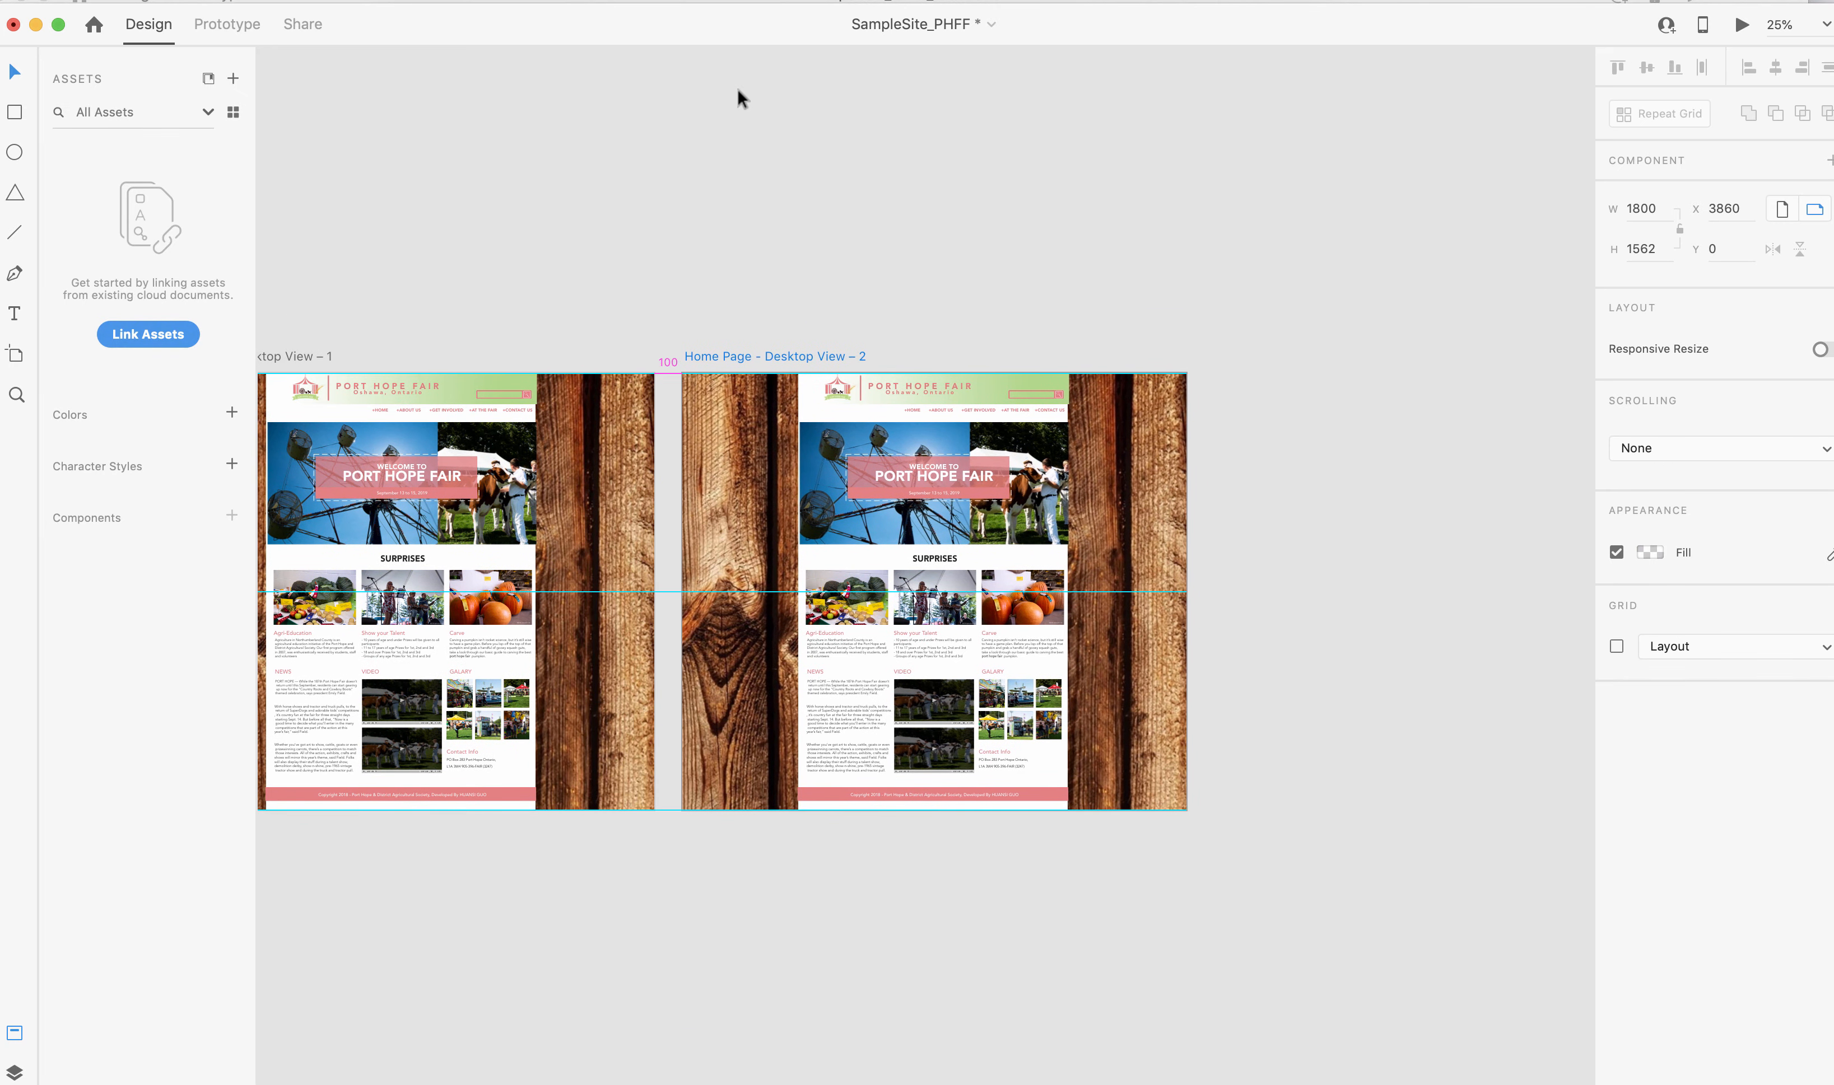
key("shift+Right")
key("shift+Right")
key("shift+Right")
key("shift+Right")
key("shift+Right")
key("shift+Right")
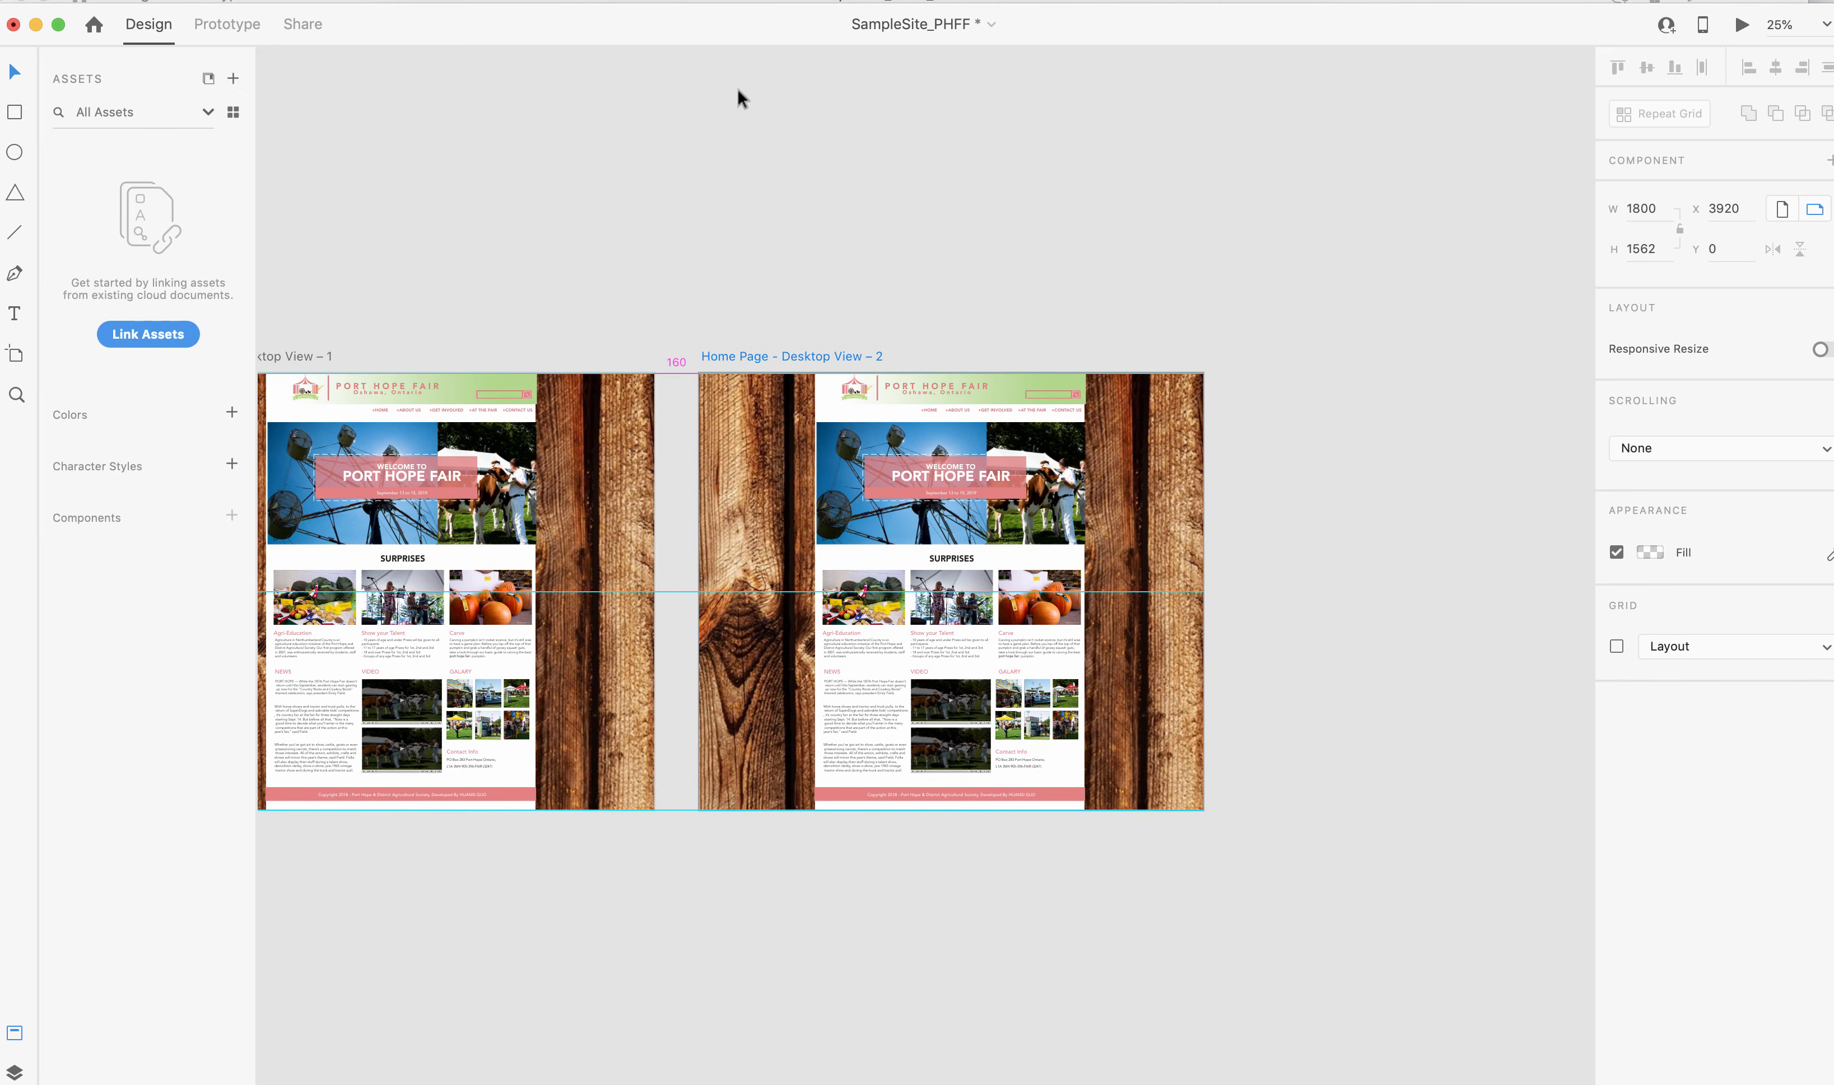
scroll(737, 87, "left", 10)
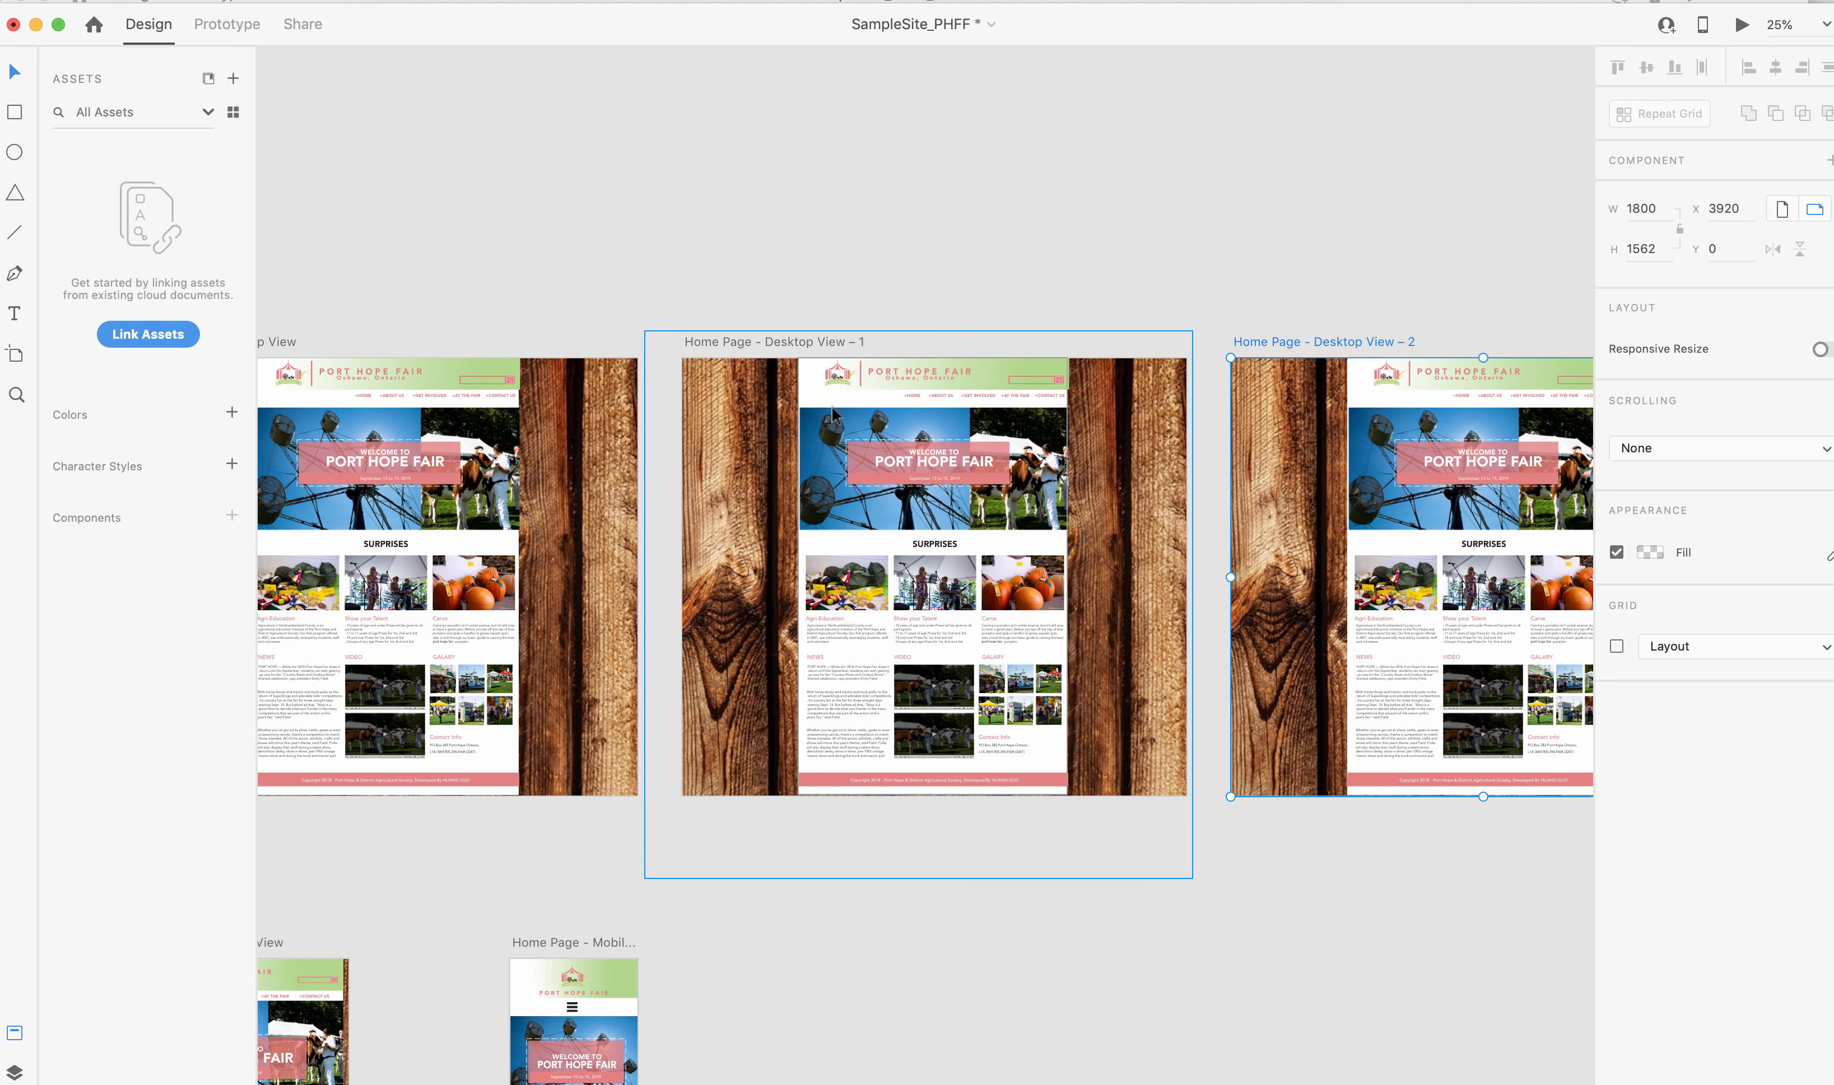
Switch to the browser's Google image results for port hope fall fair and move that window fully into view.
left_click(832, 457)
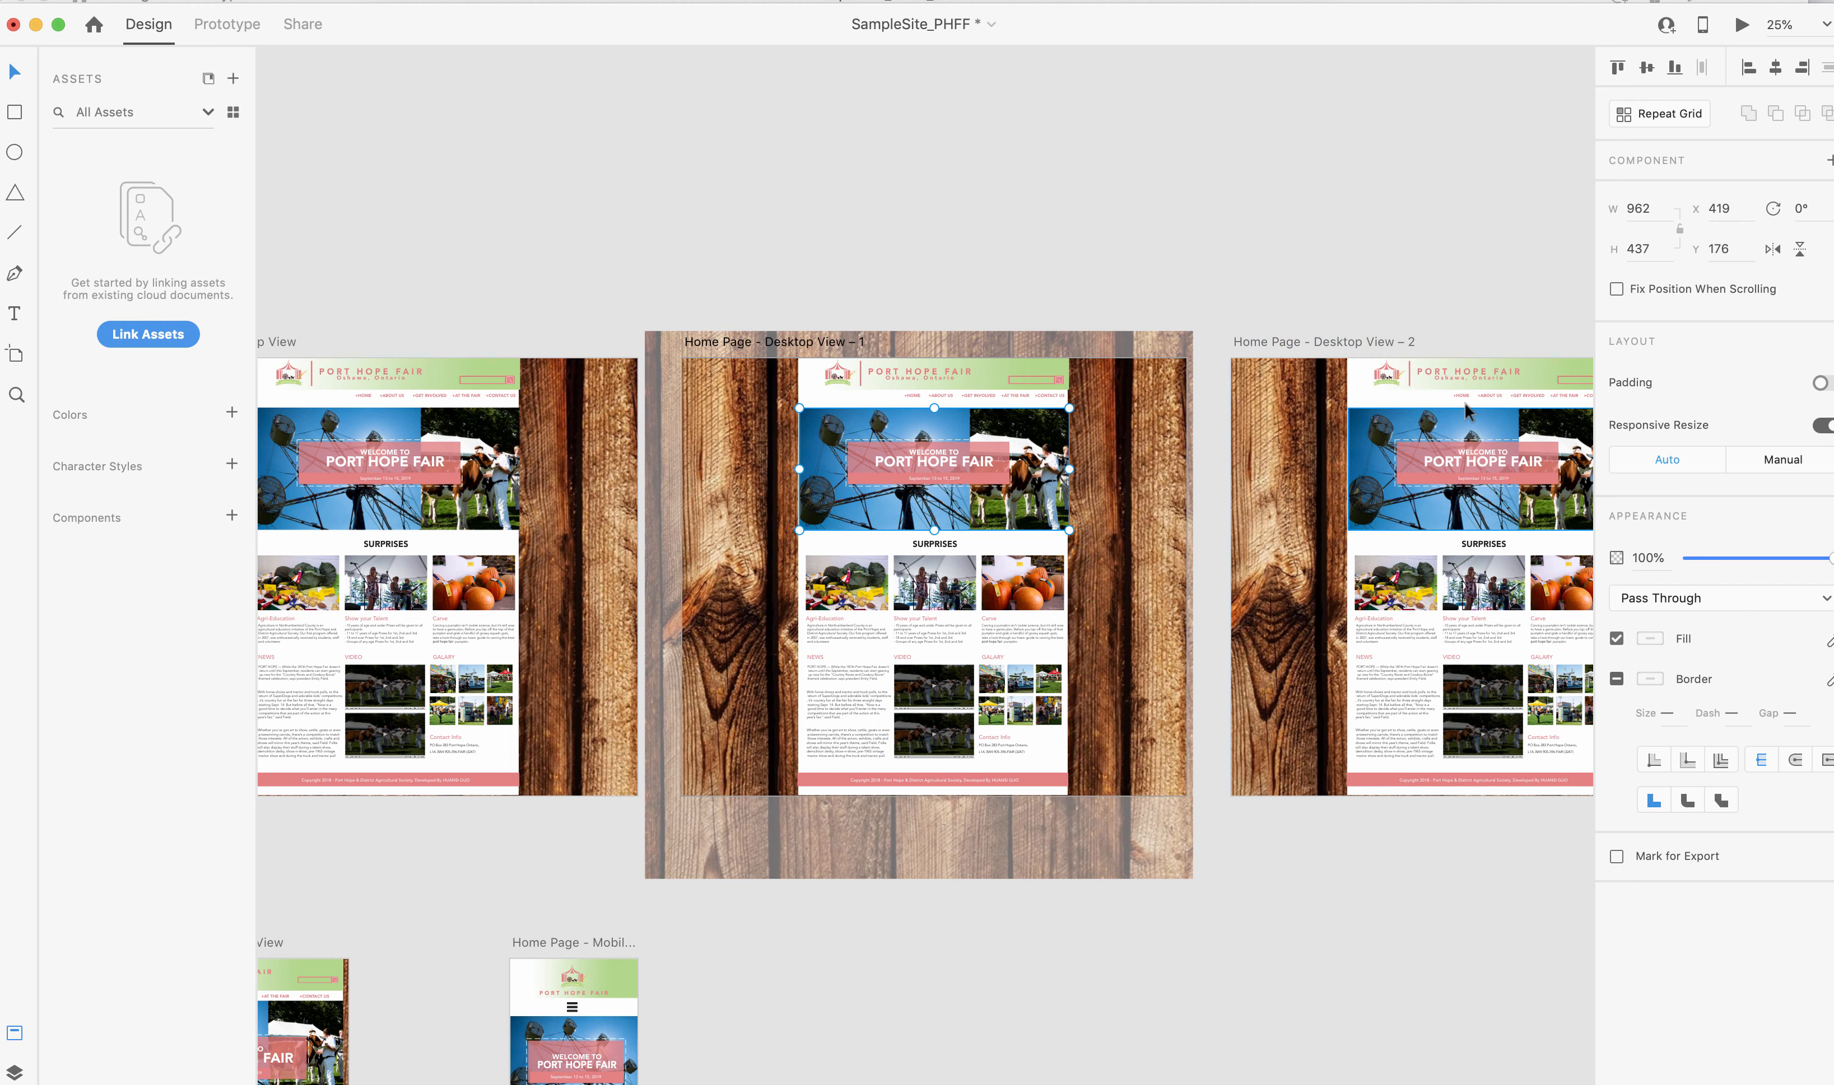
left_click(1376, 443)
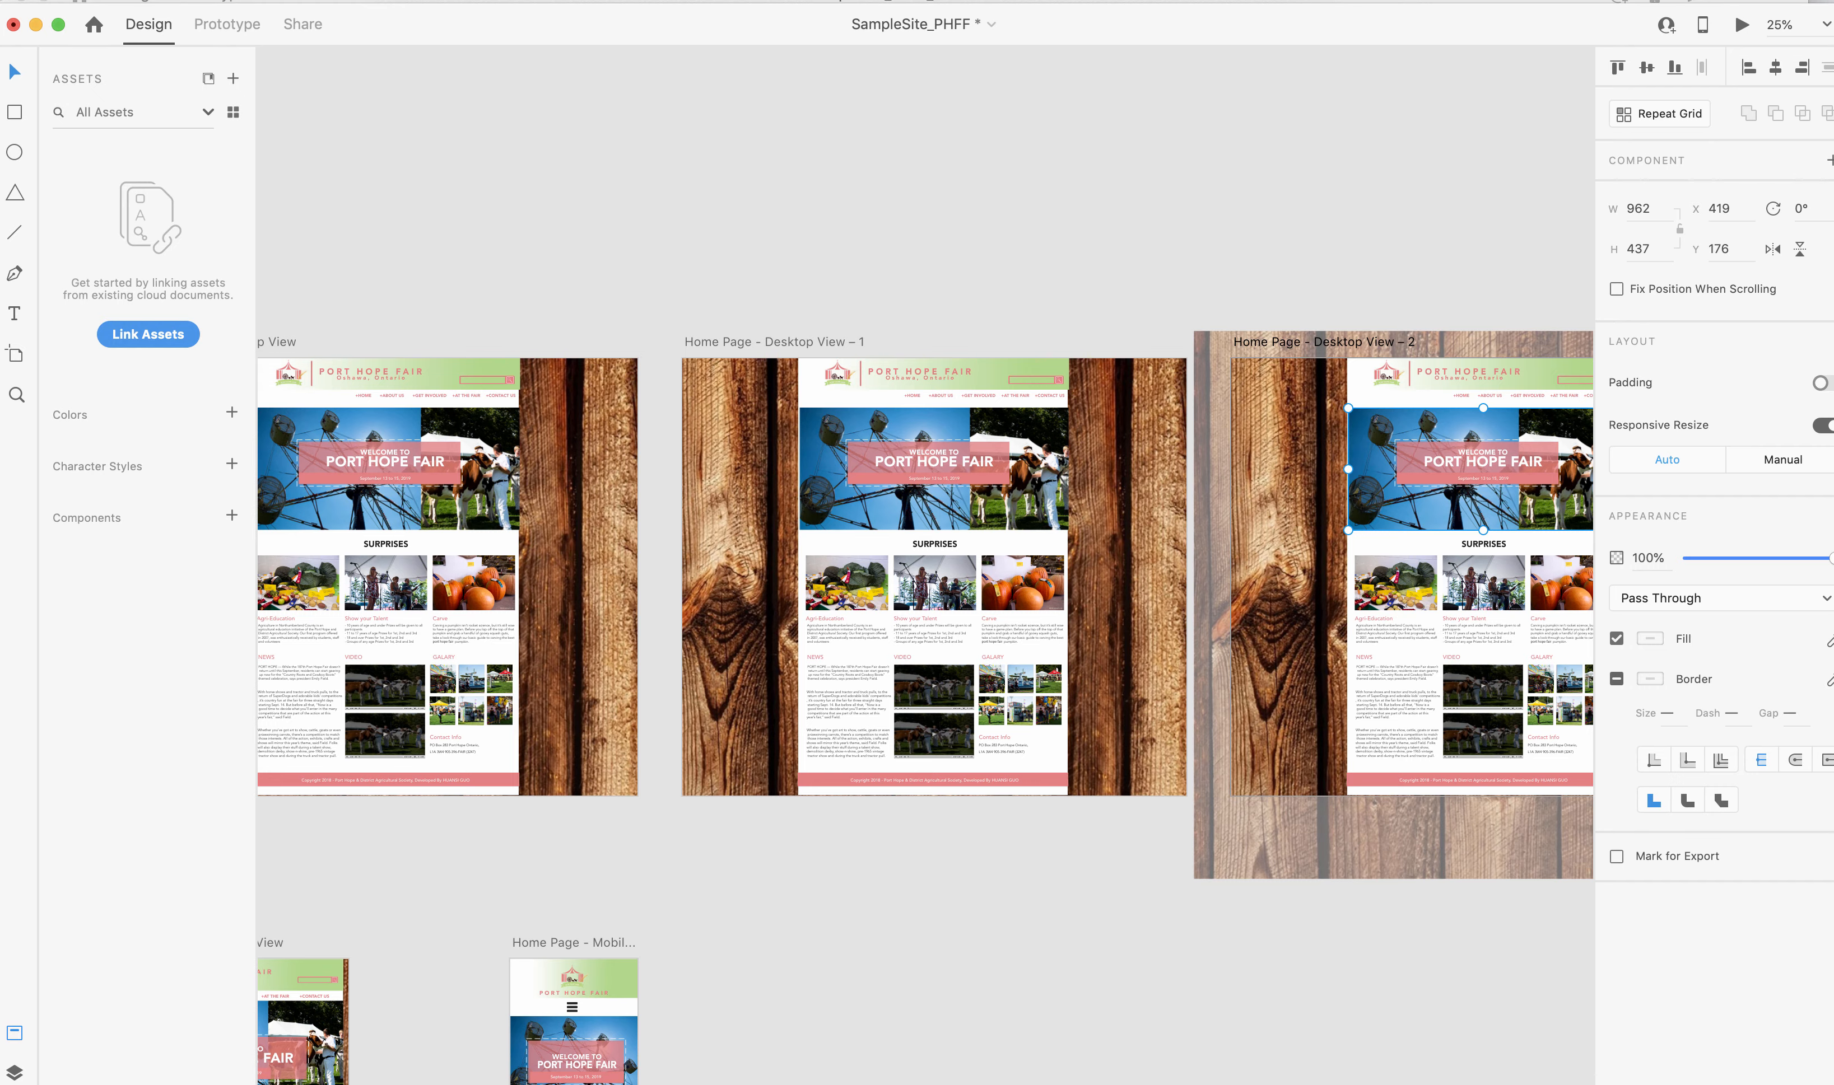
left_click(1235, 2)
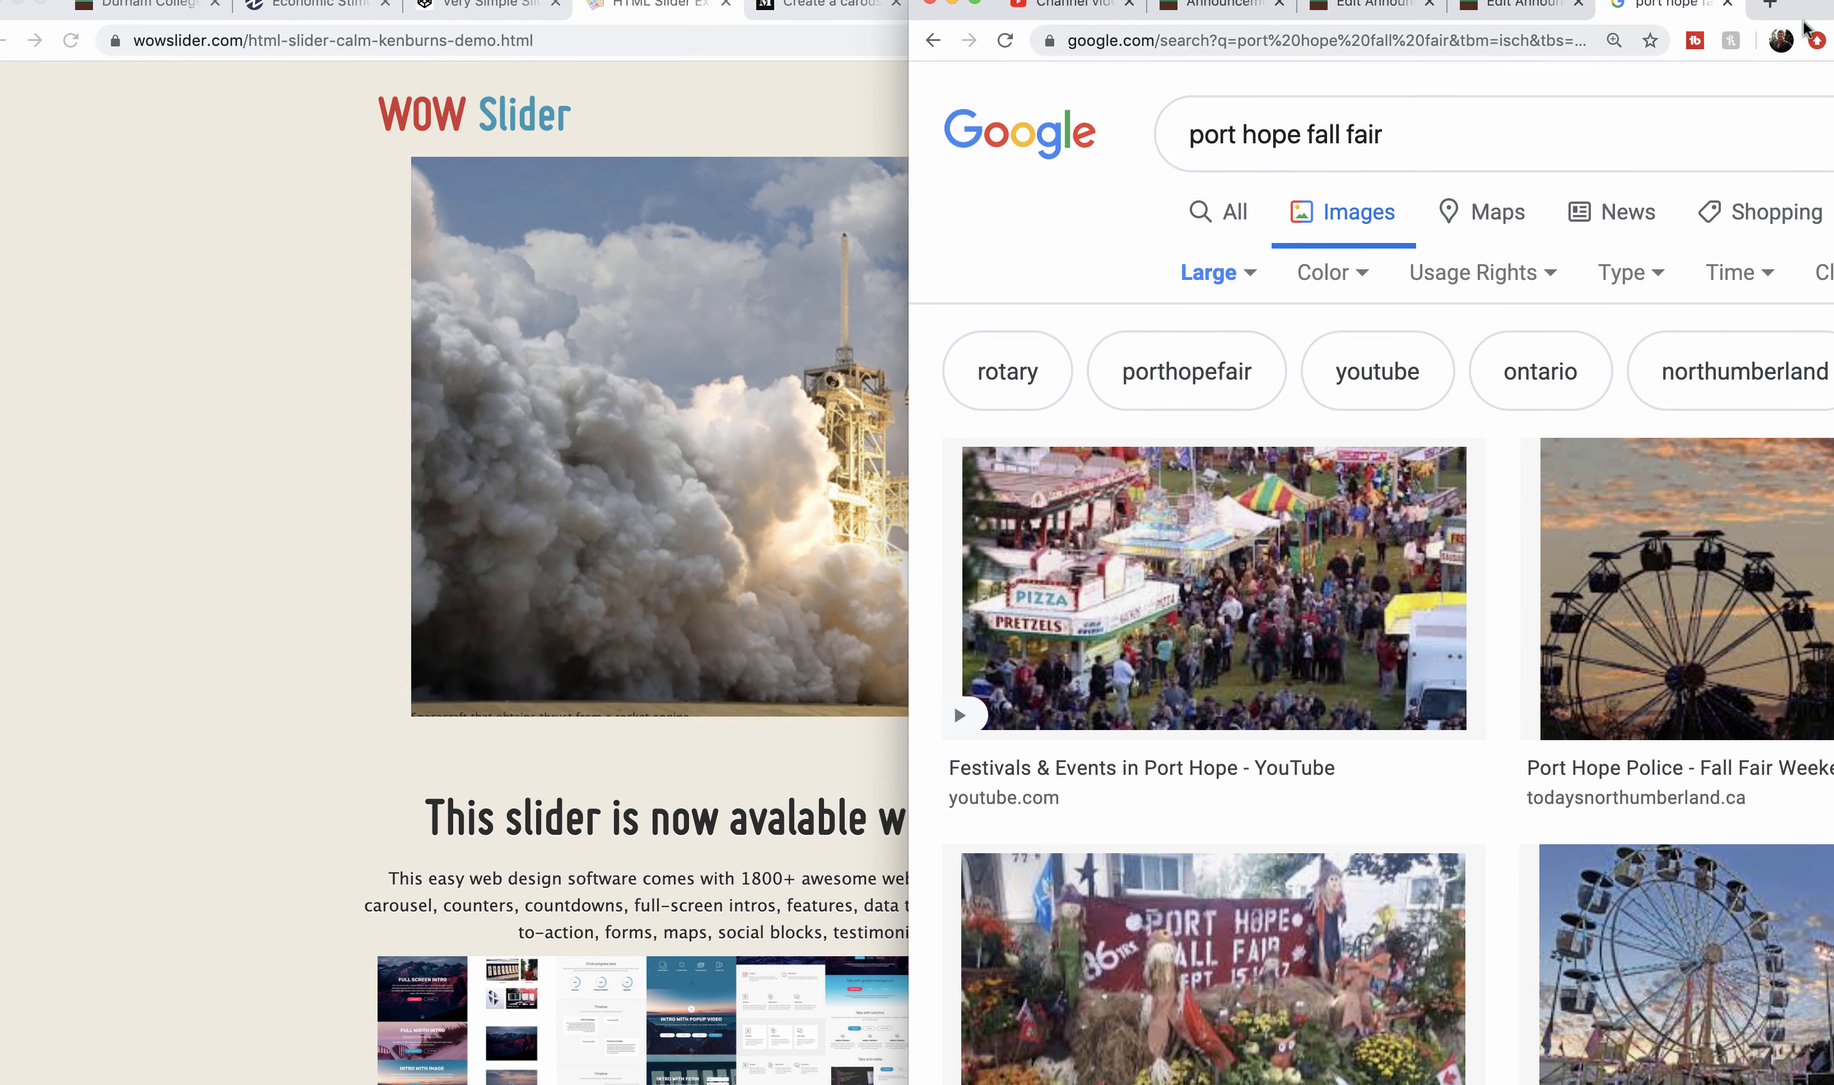
left_click_drag(1813, 10, 1621, 11)
scroll(1469, 205, "right", 7)
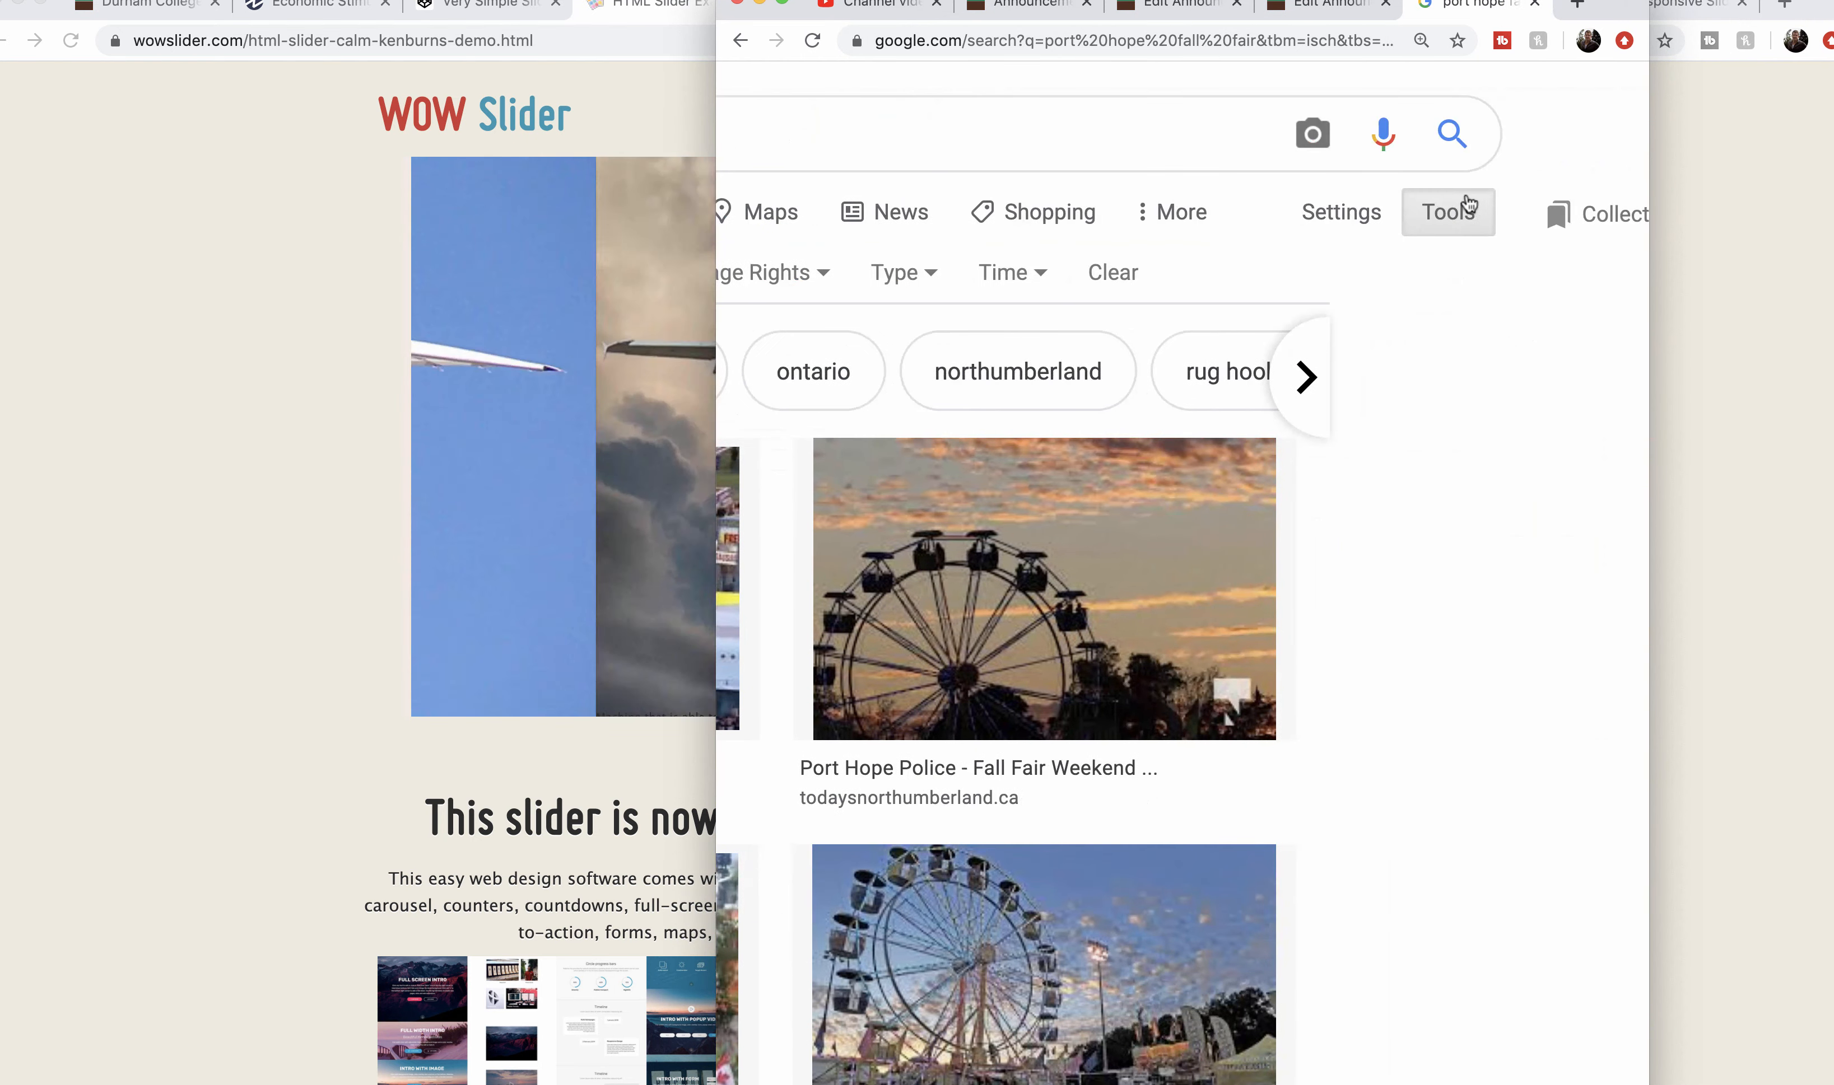
Check the Large size filter and rerun the Google image search for port hope fall fair.
left_click(1449, 208)
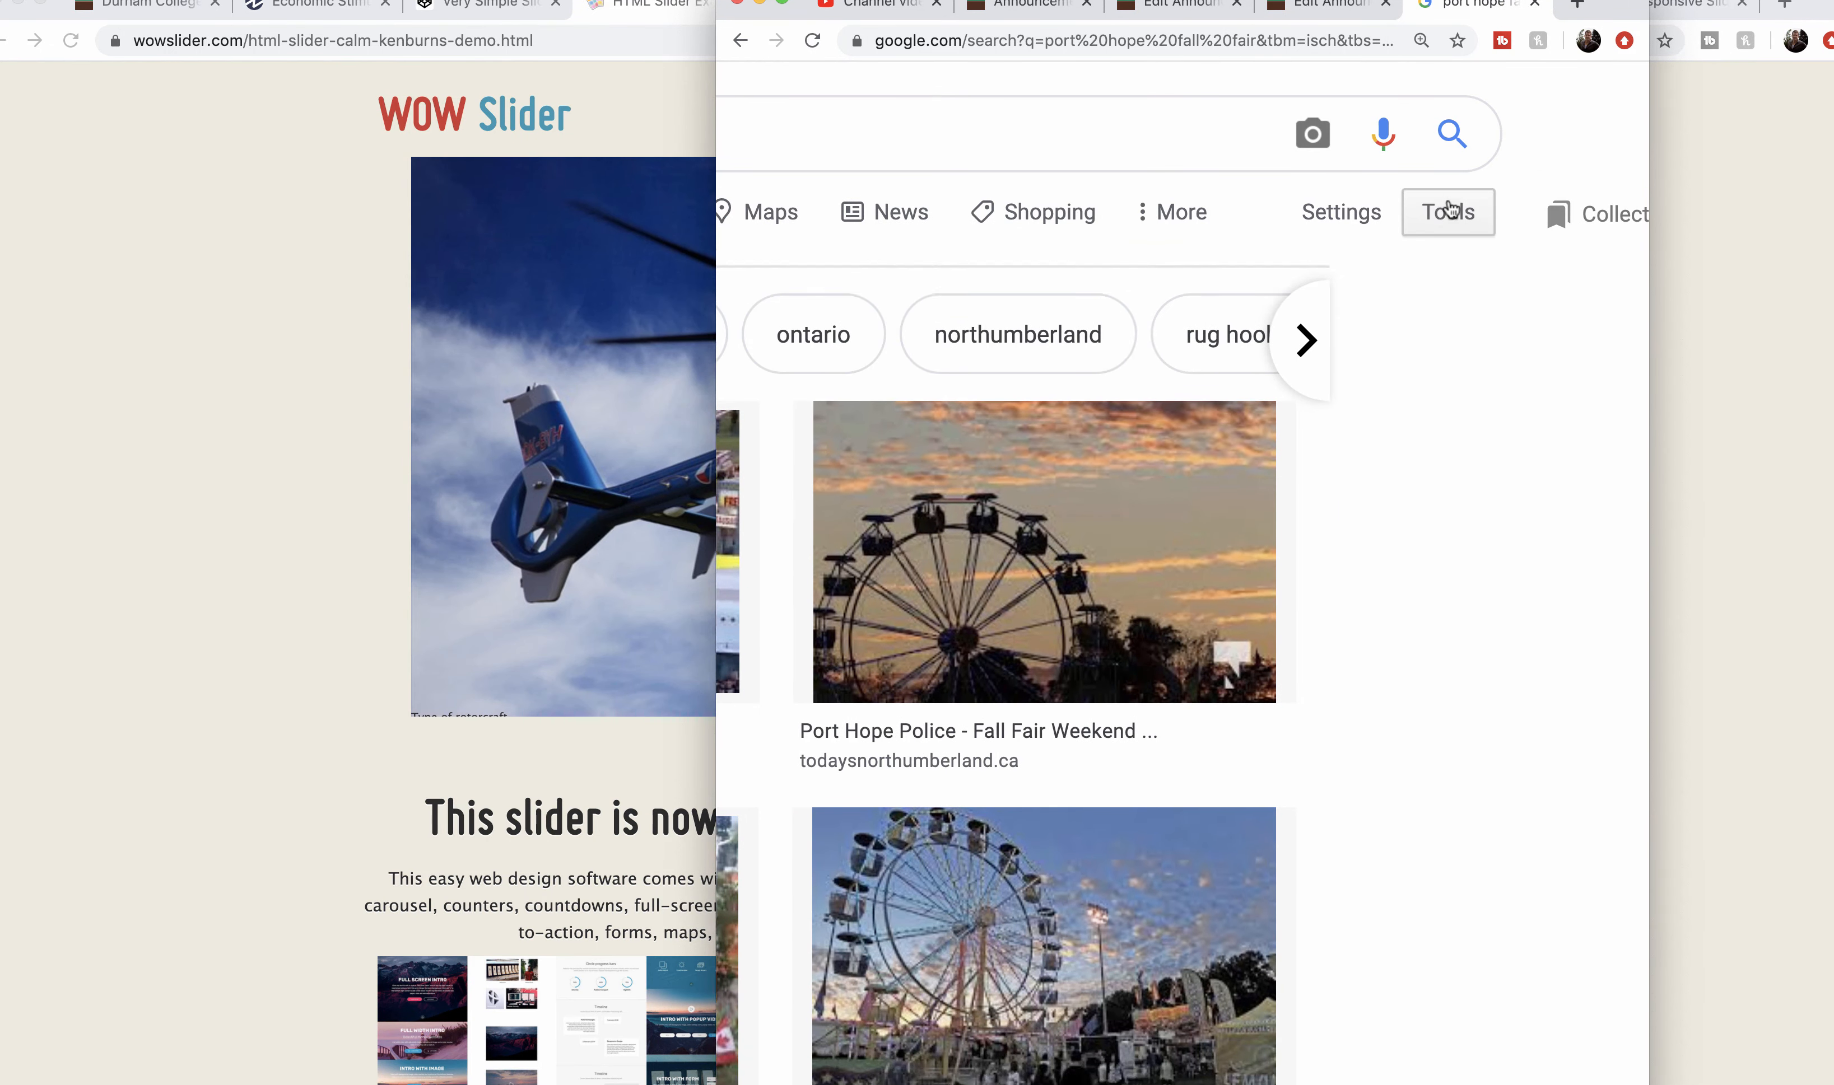
left_click(1449, 209)
scroll(1191, 298, "left", 7)
left_click(1006, 274)
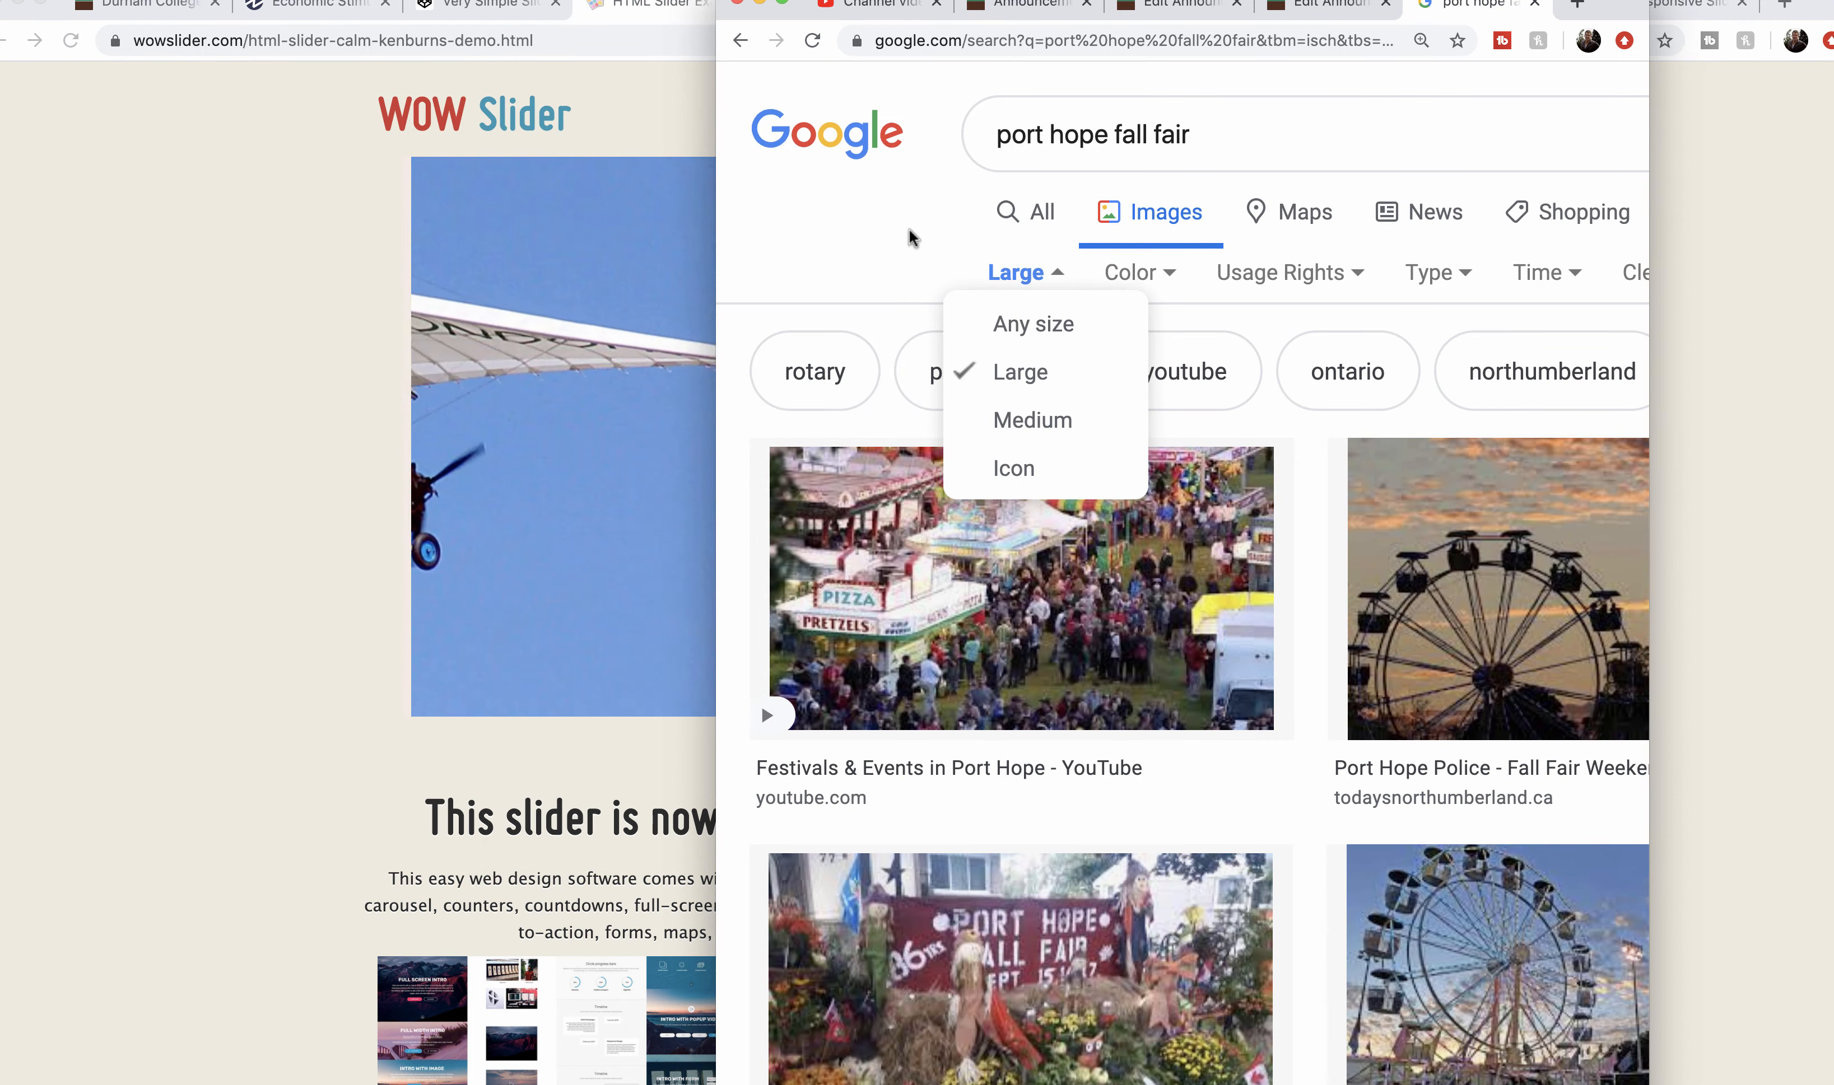
scroll(891, 262, "down", 2)
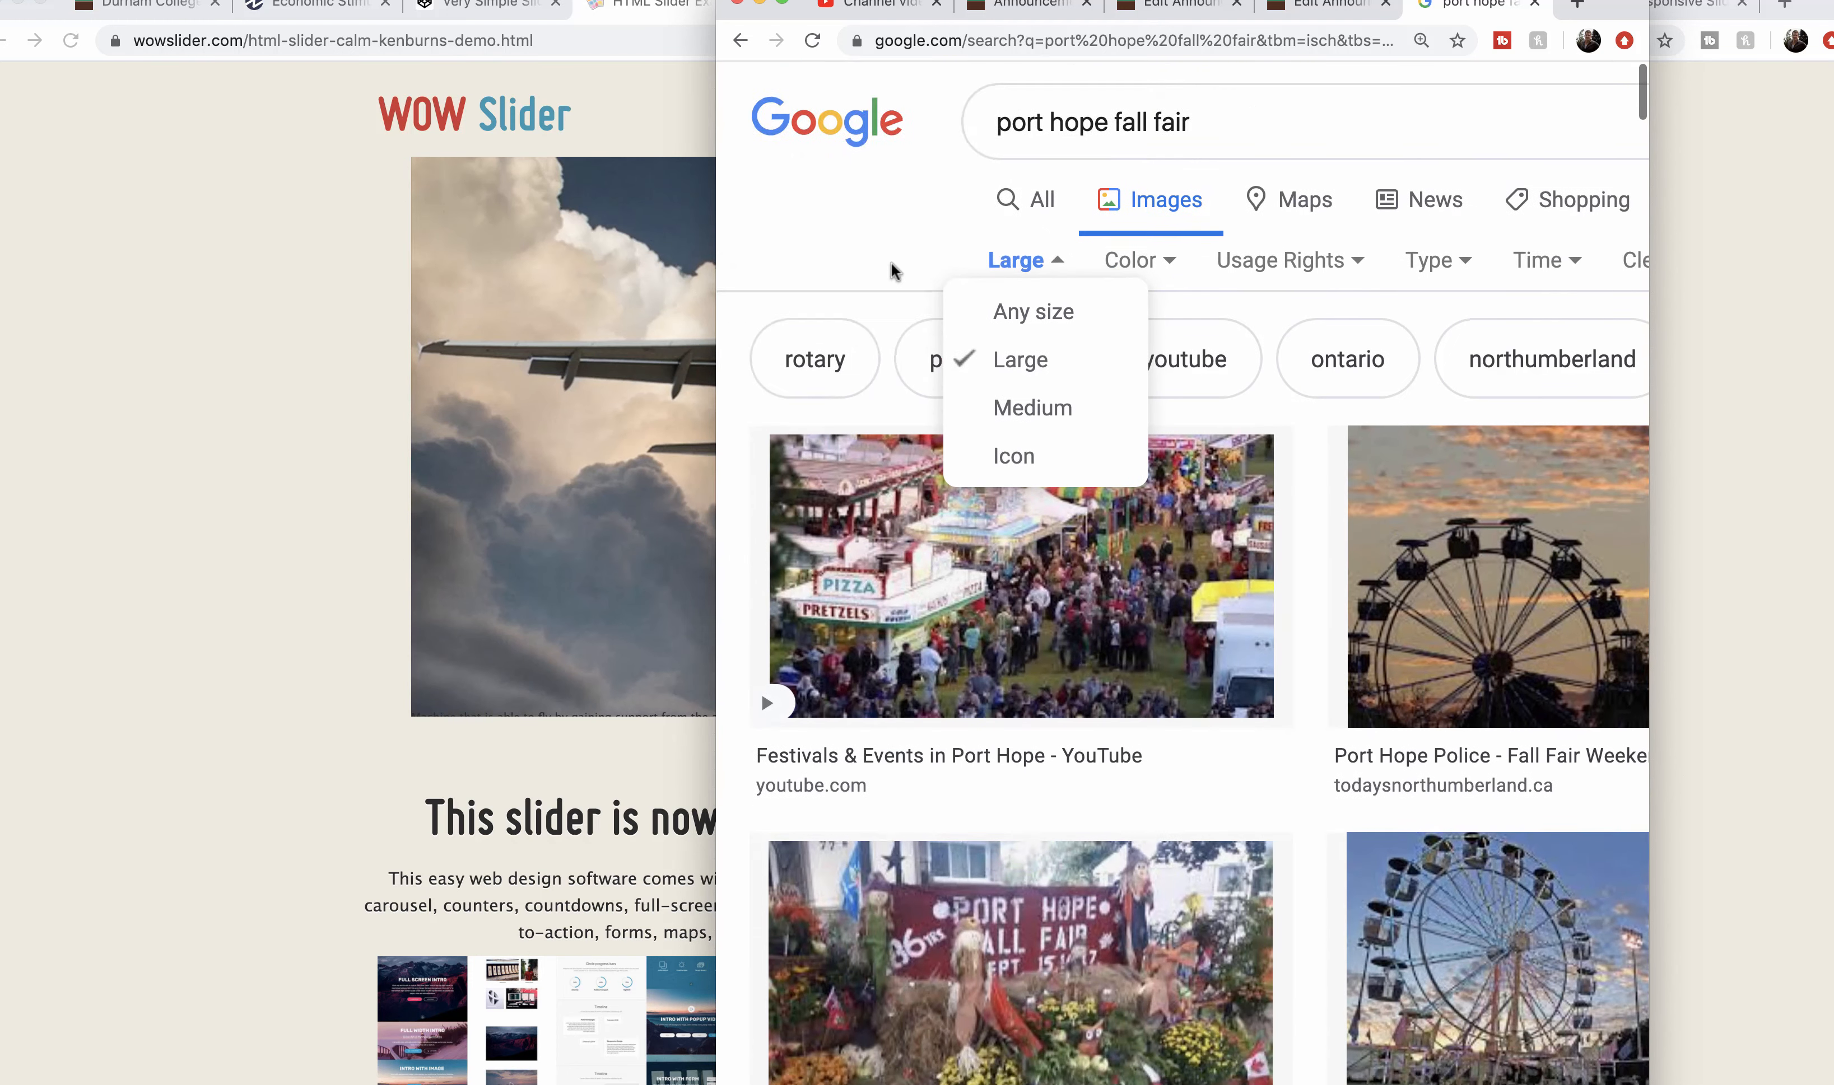
scroll(1170, 106, "up", 1)
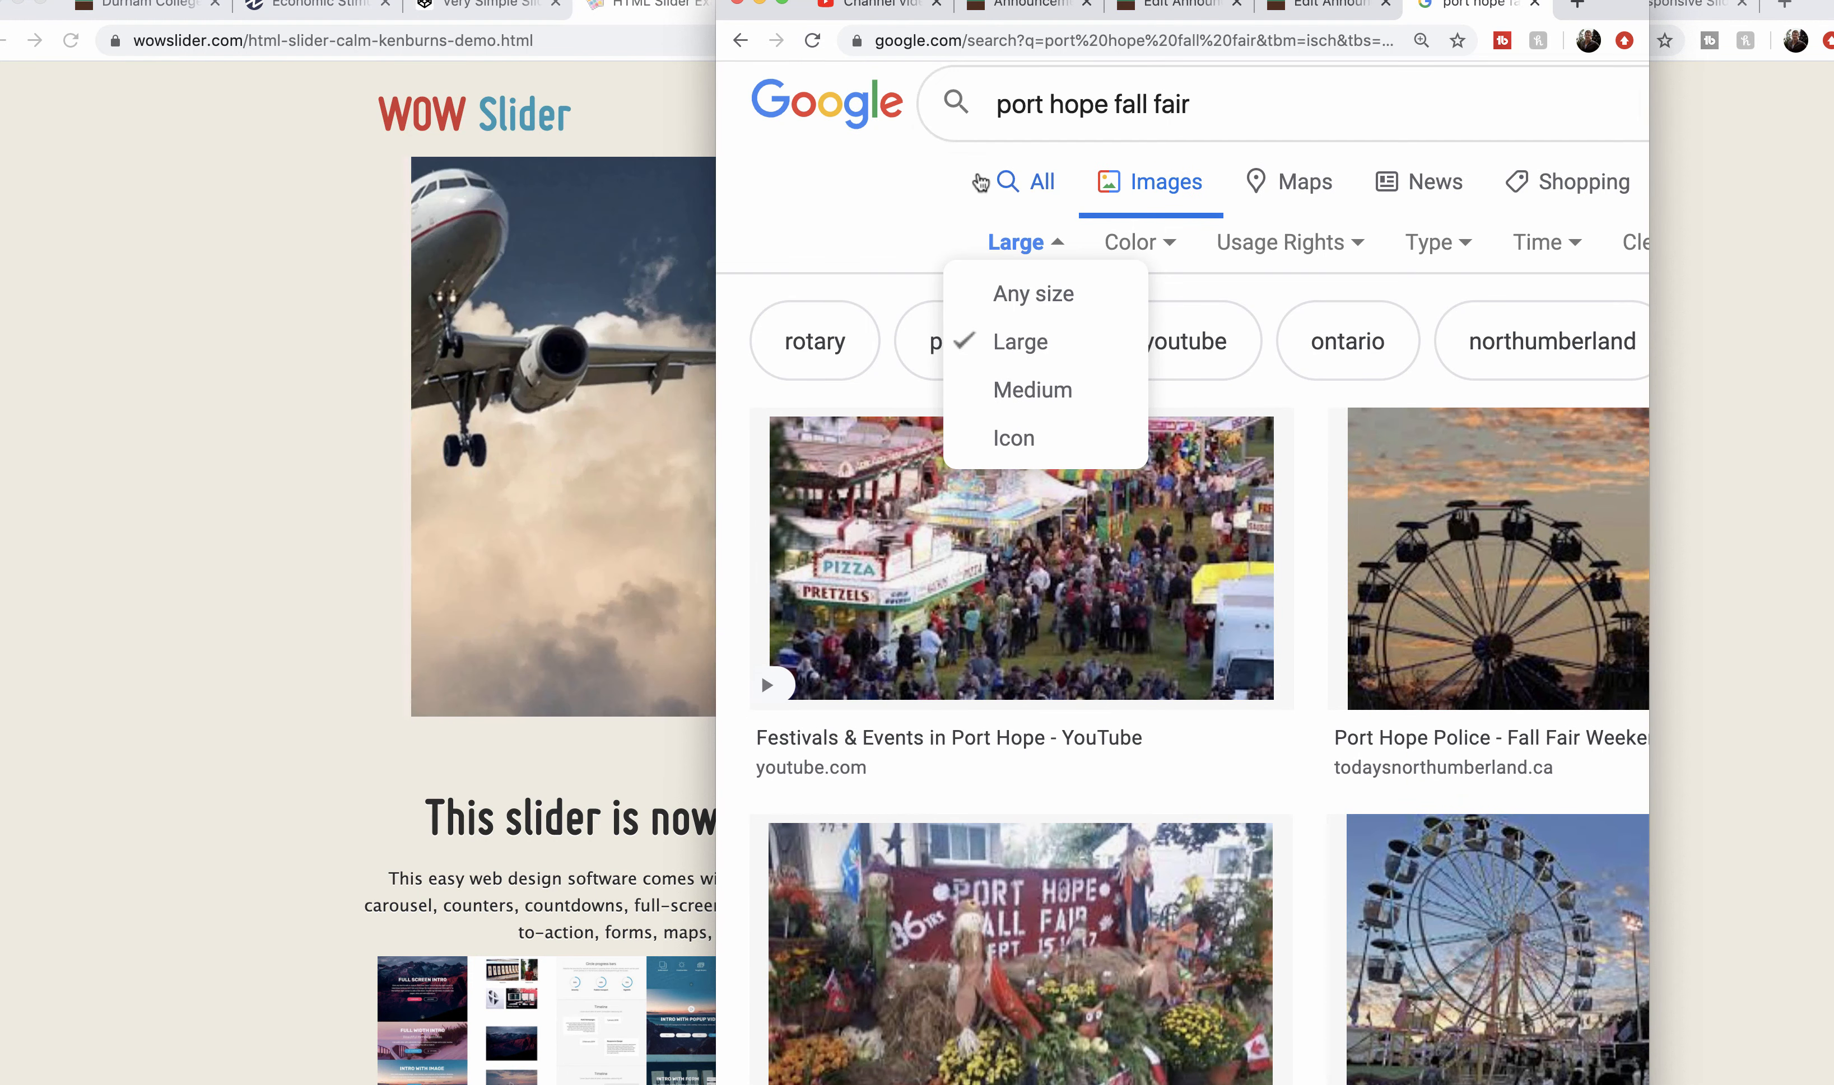
left_click(1200, 95)
key("Return")
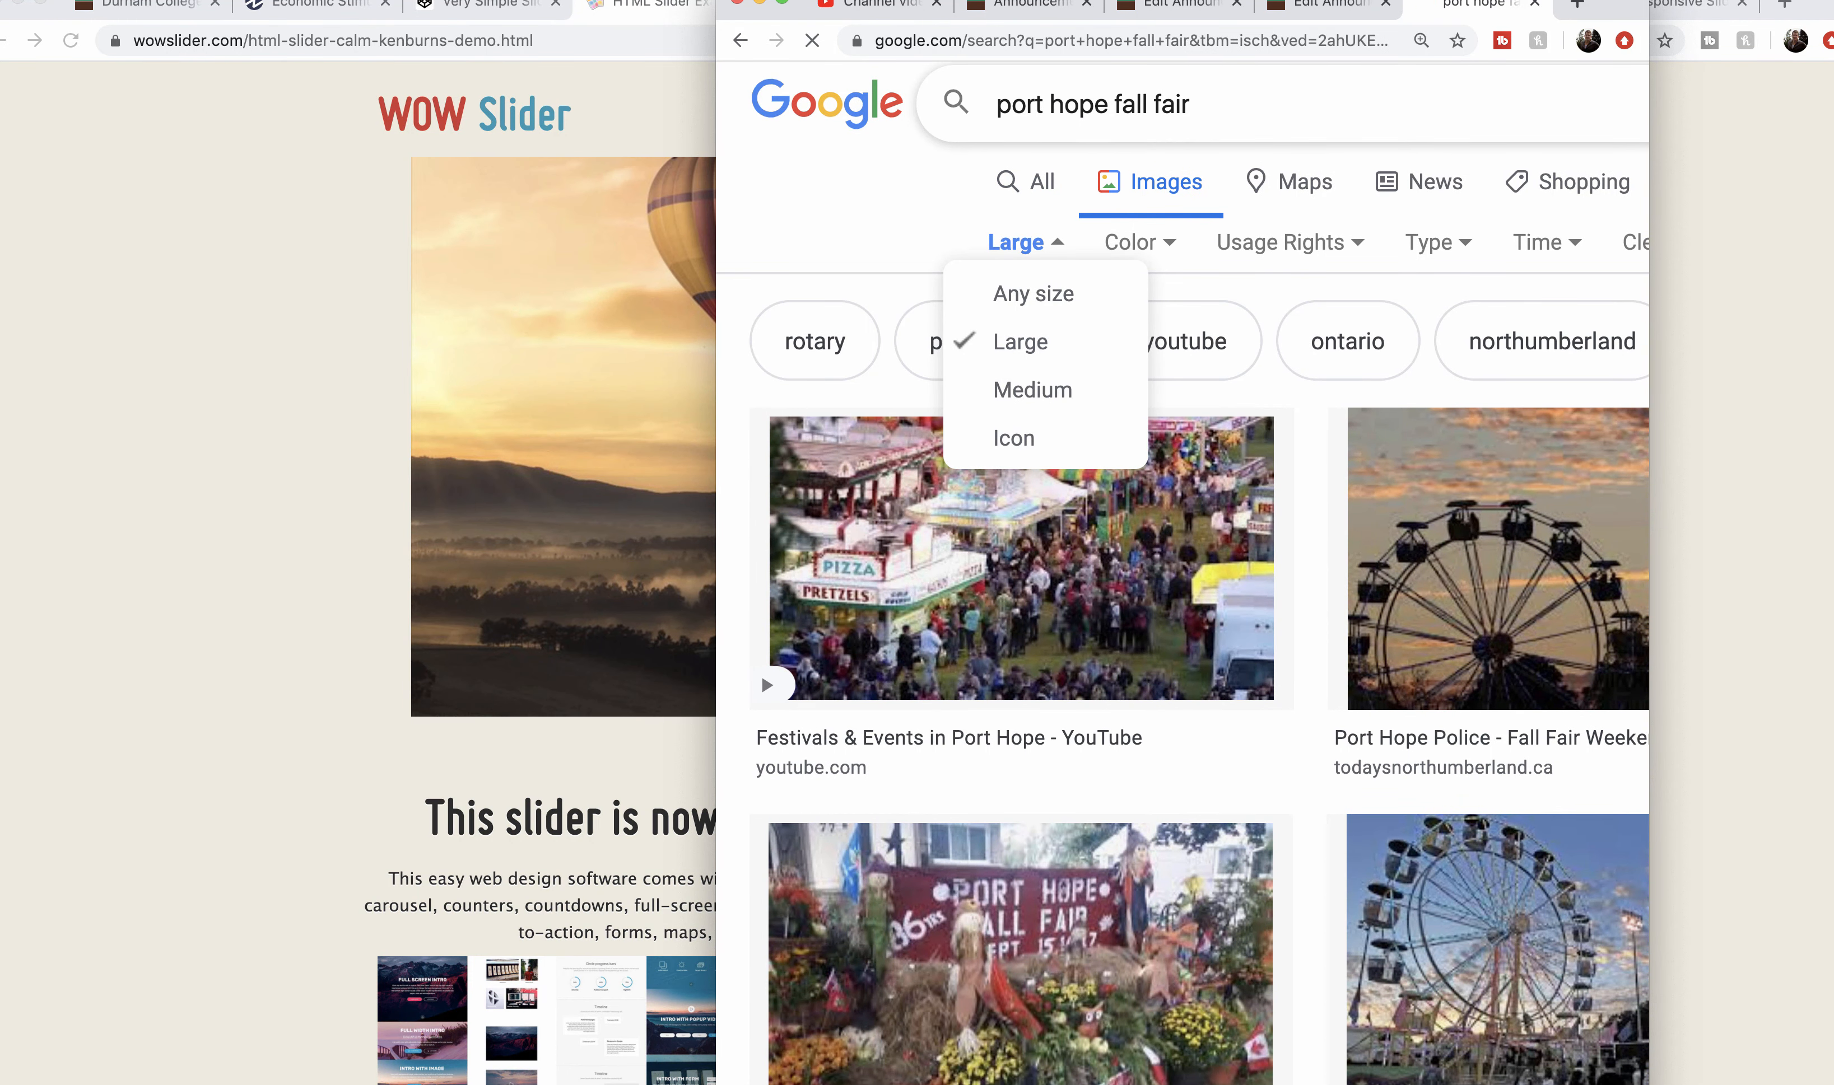
scroll(888, 216, "down", 2)
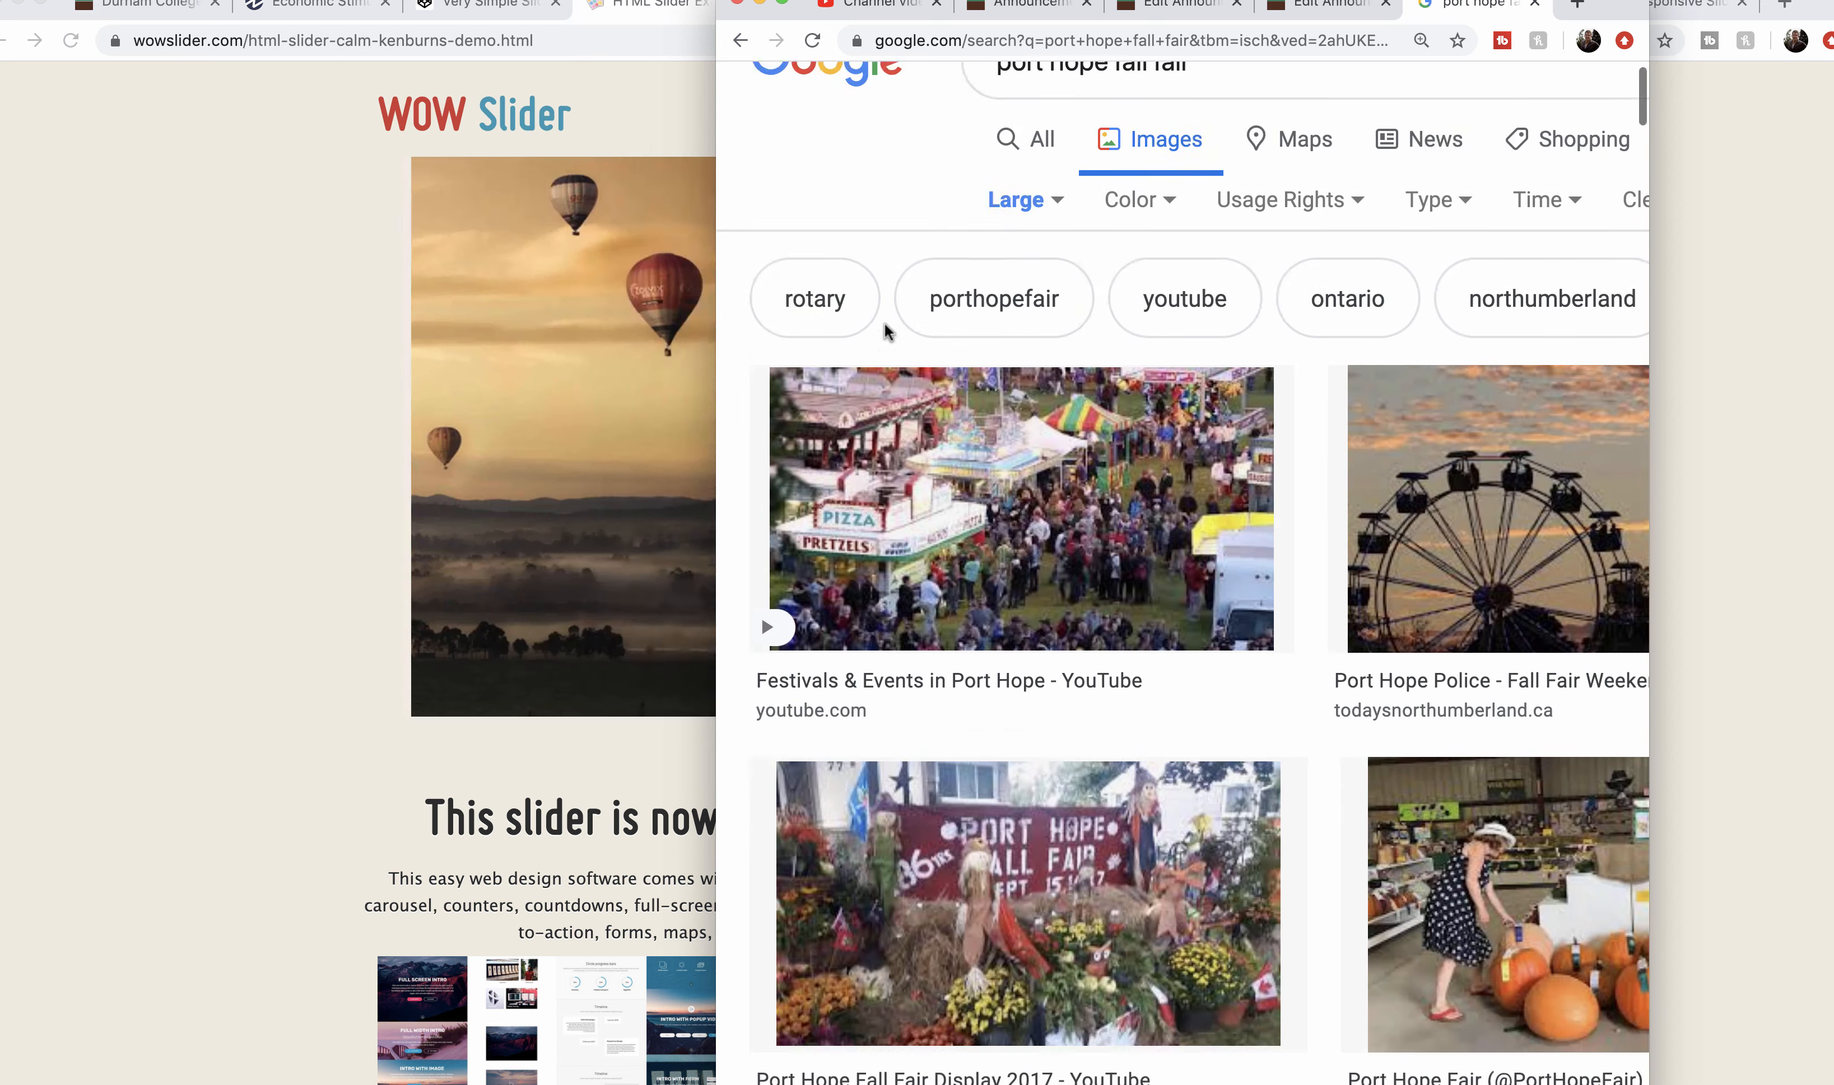
Switch back to Adobe XD, resize its window to sit beside the browser, and bring Home Page - Desktop View – 1 into view.
key("super+Tab")
key("super+Tab")
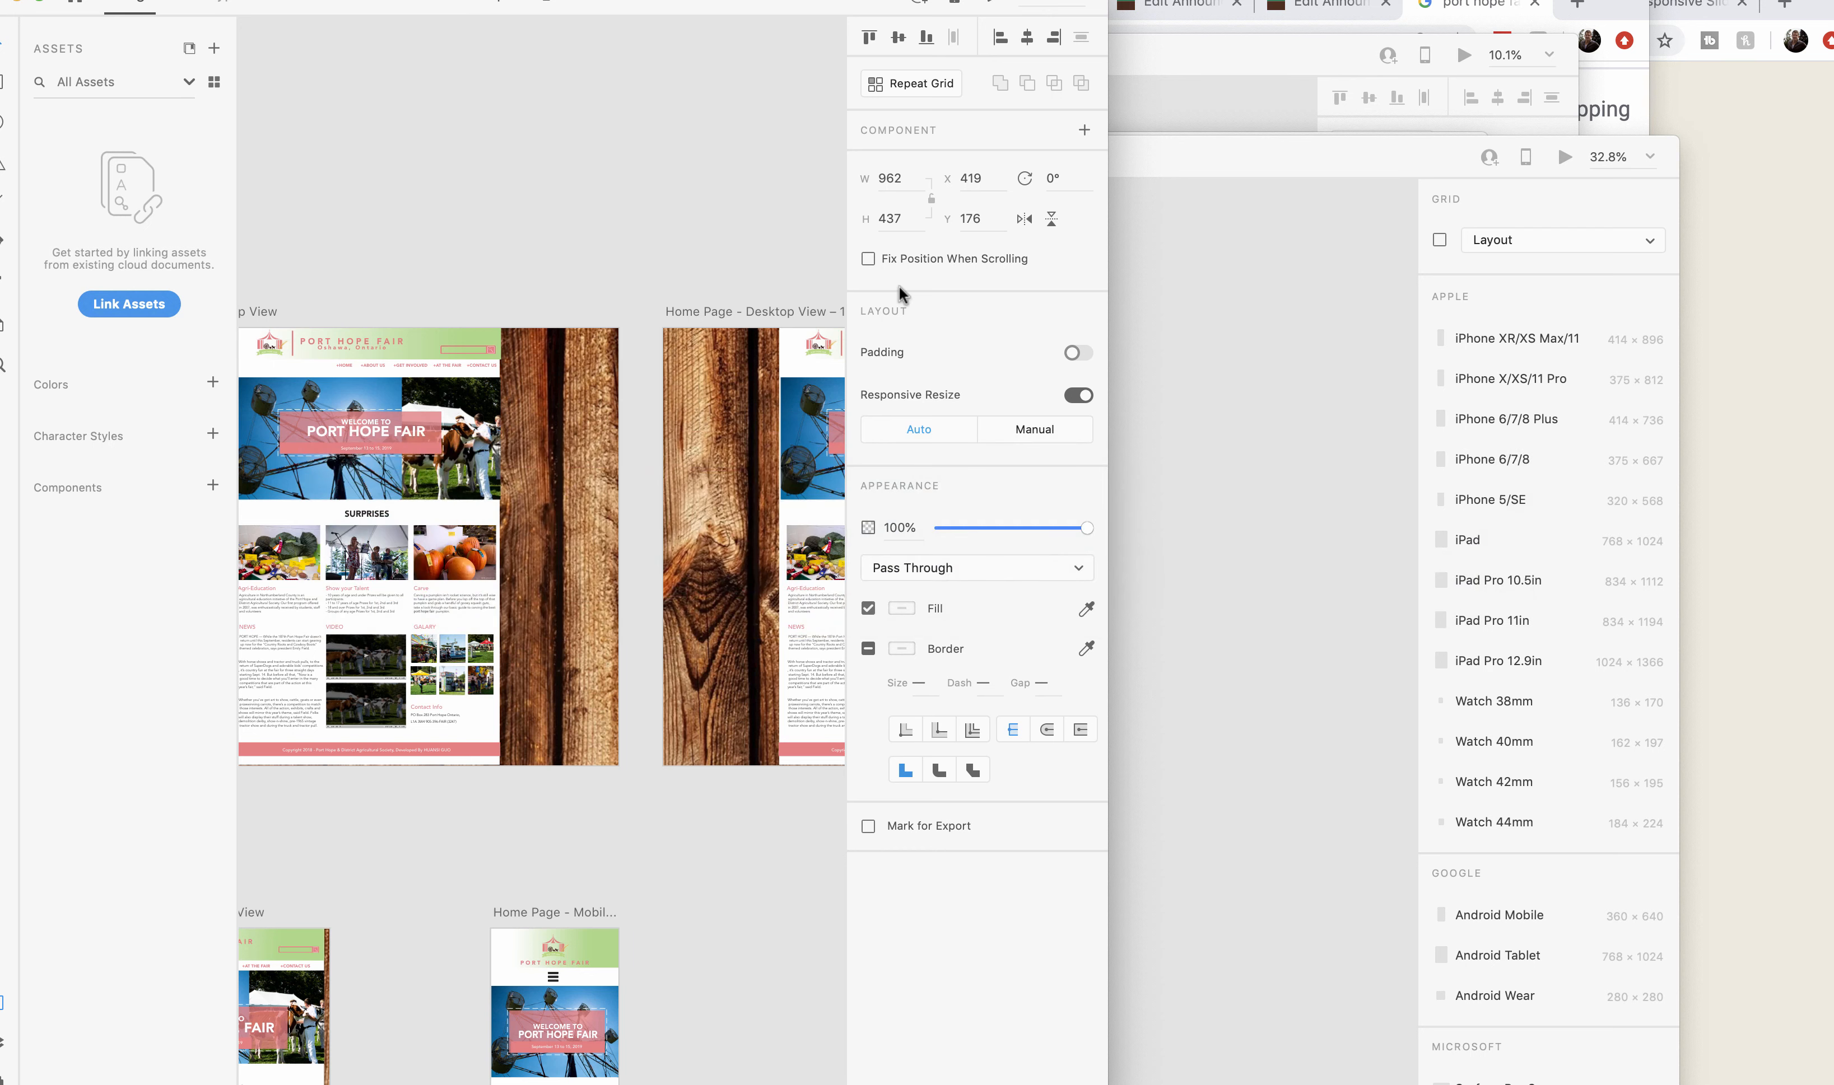
left_click_drag(1107, 104, 1183, 119)
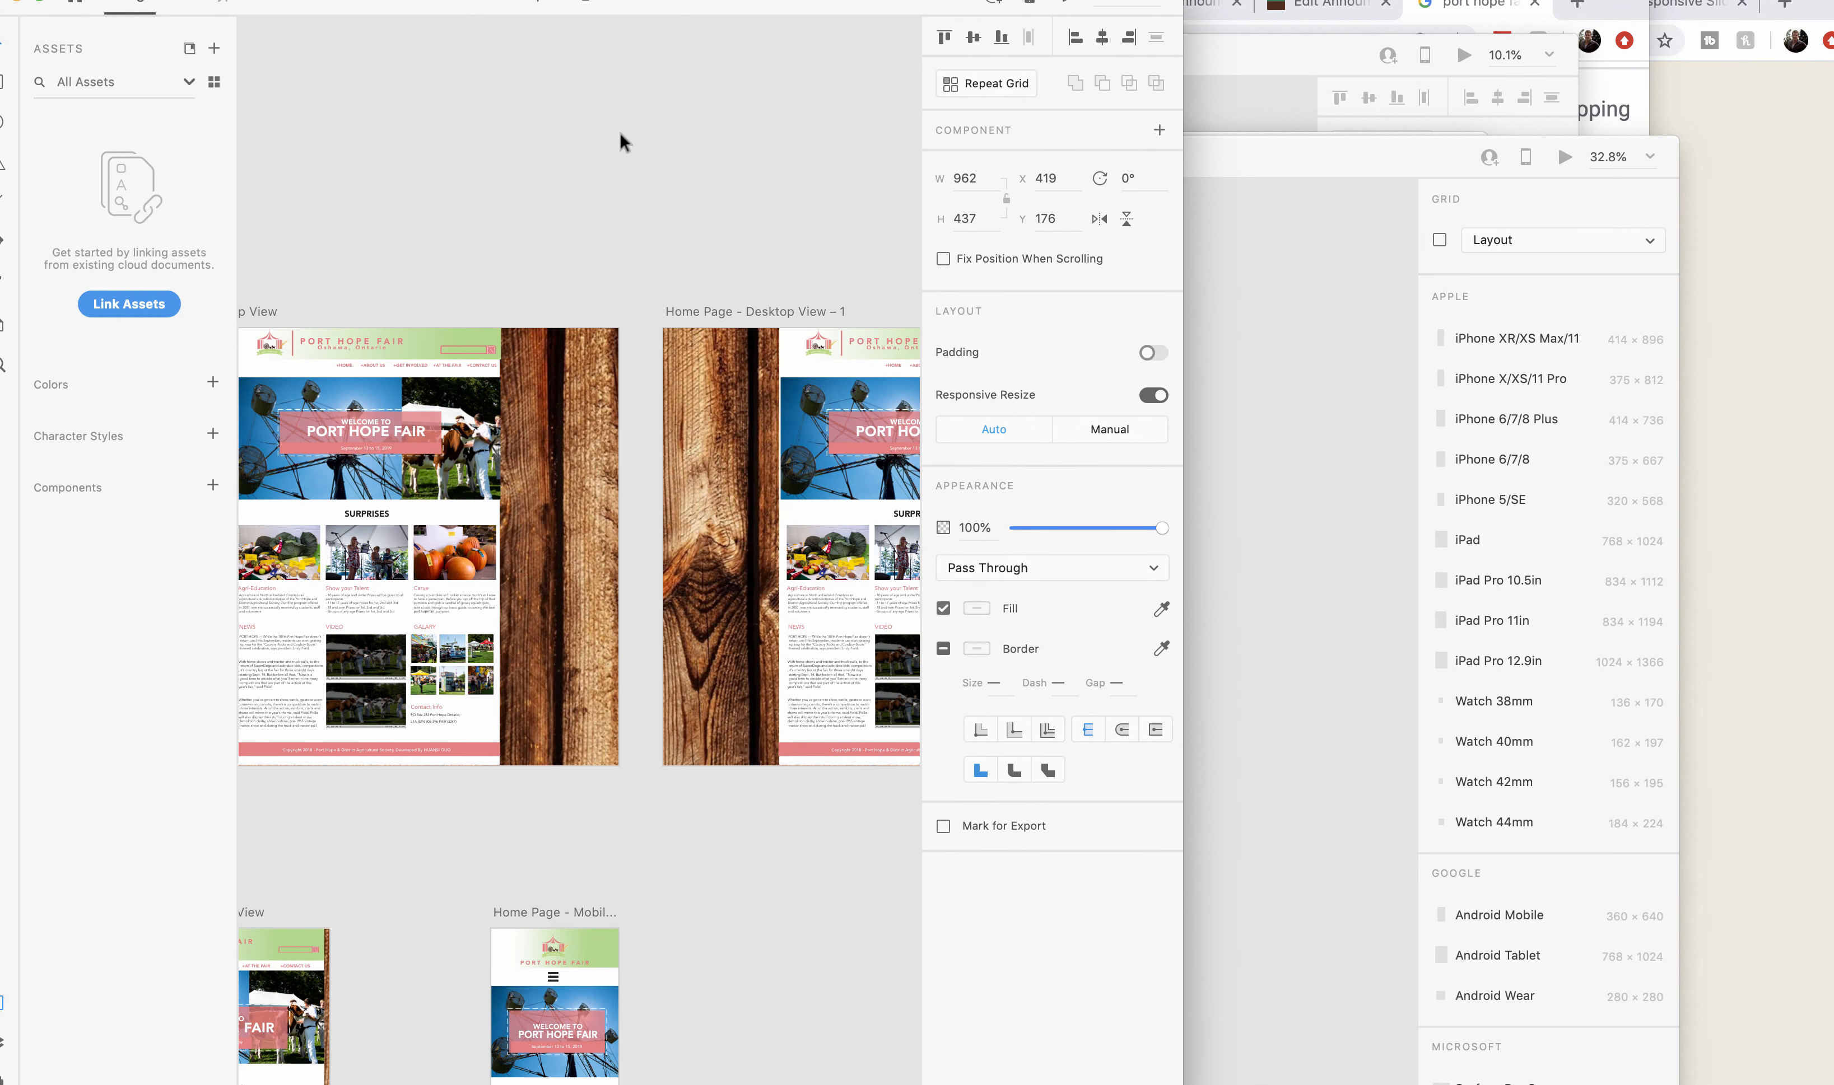
scroll(619, 130, "right", 3)
scroll(619, 130, "right", 5)
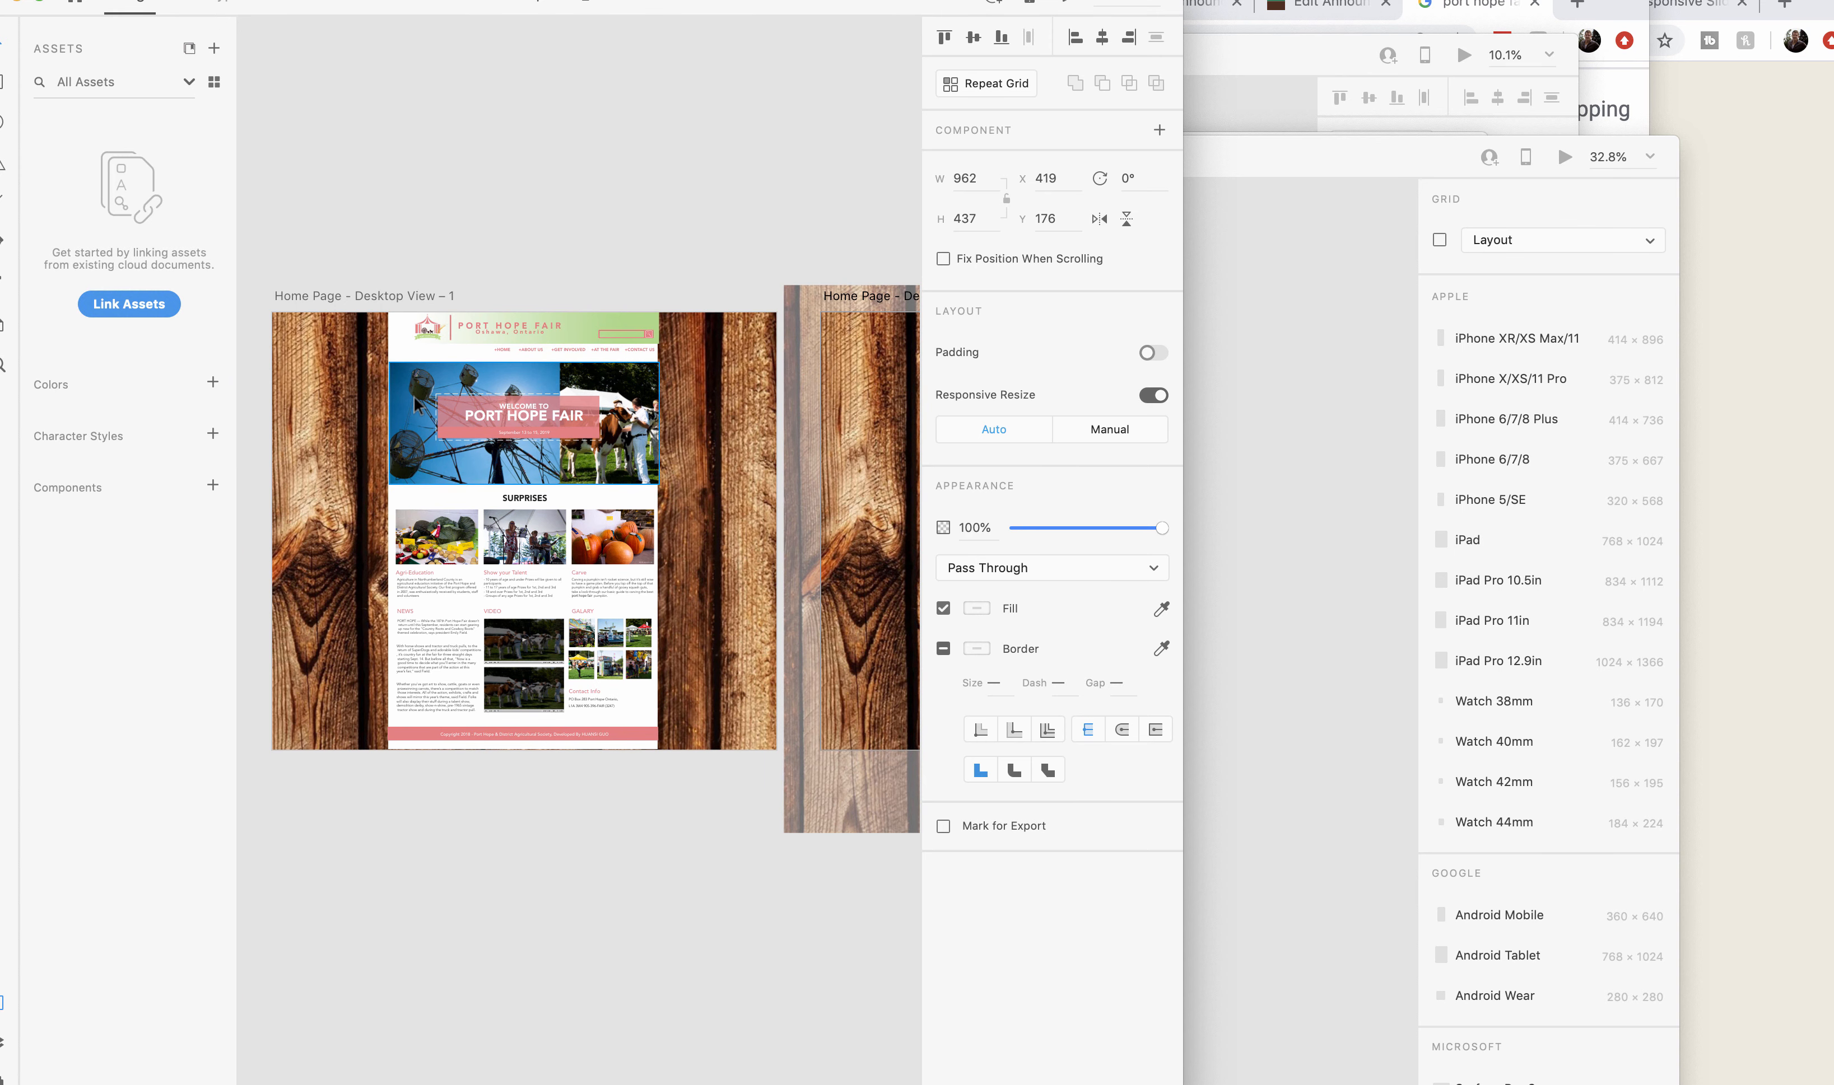
Move the YouTube Studio window aside and place the fairground crowd image from the browser into Home Page - Desktop View – 1's hero.
left_click(1642, 93)
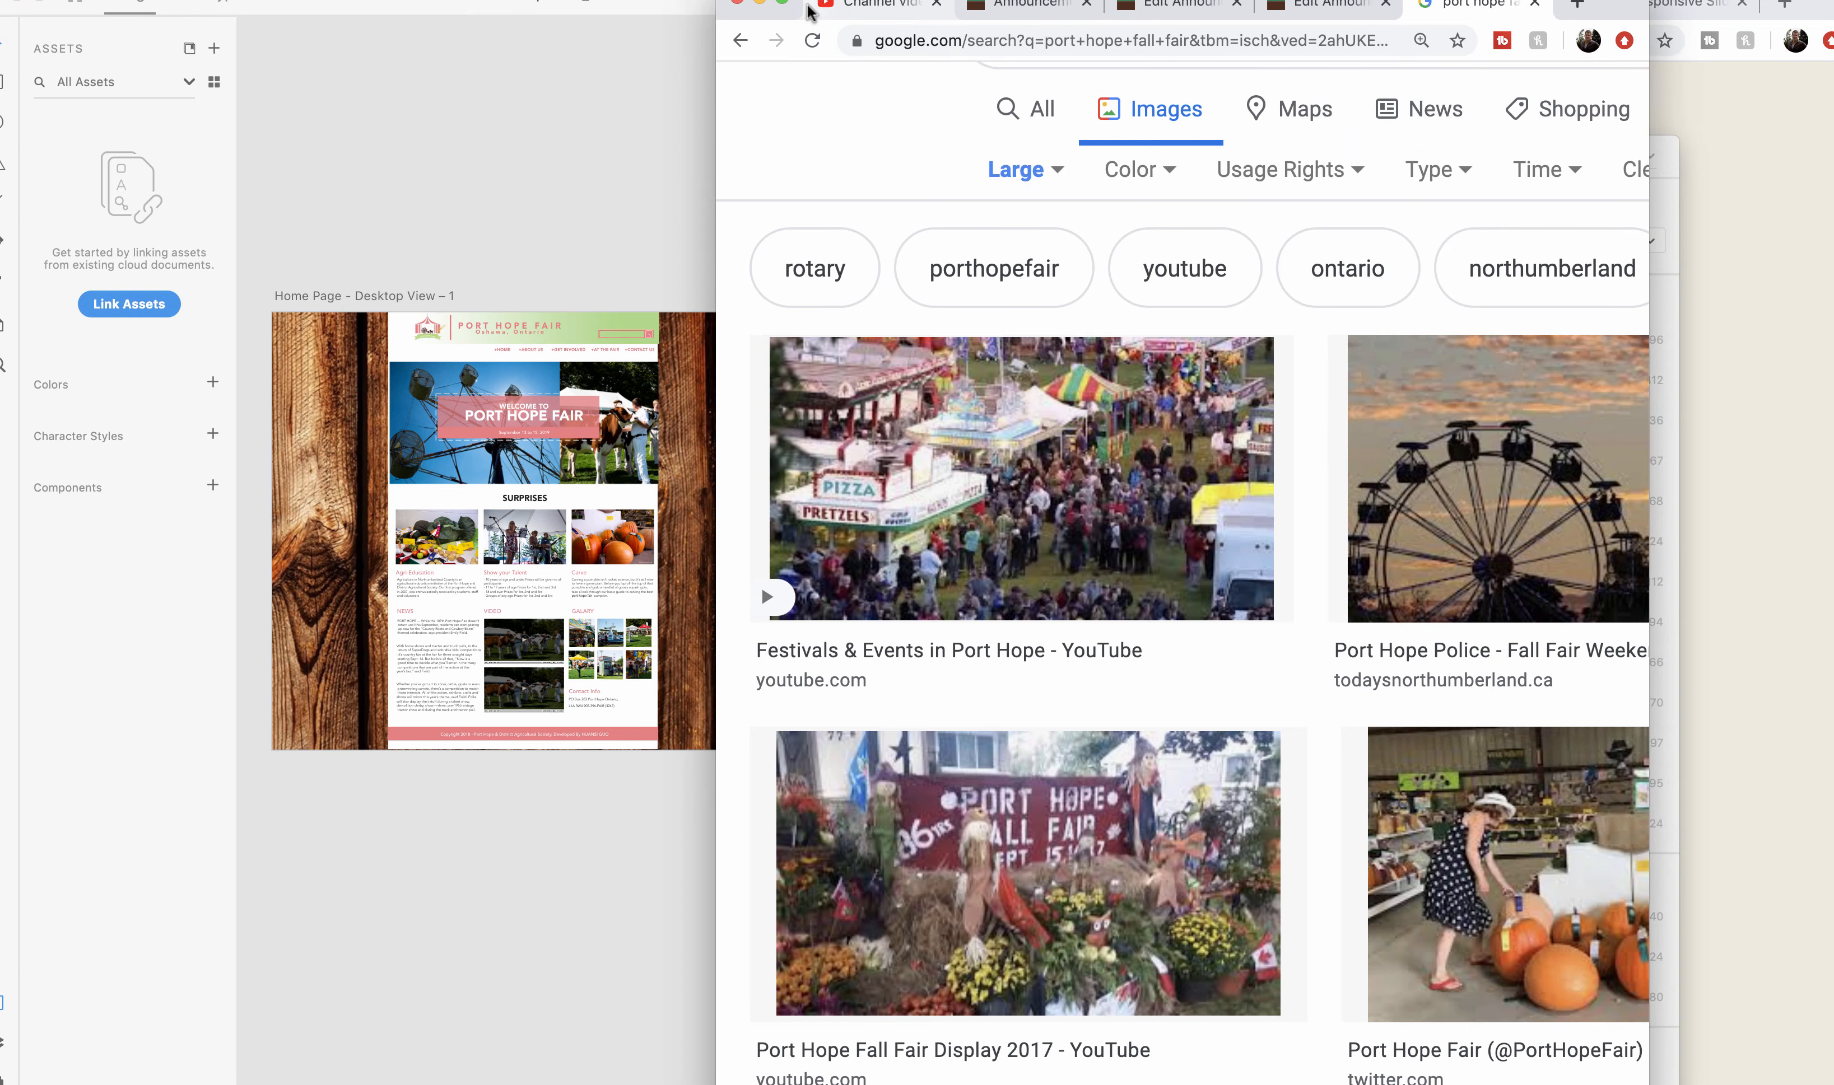
left_click_drag(806, 5, 785, 15)
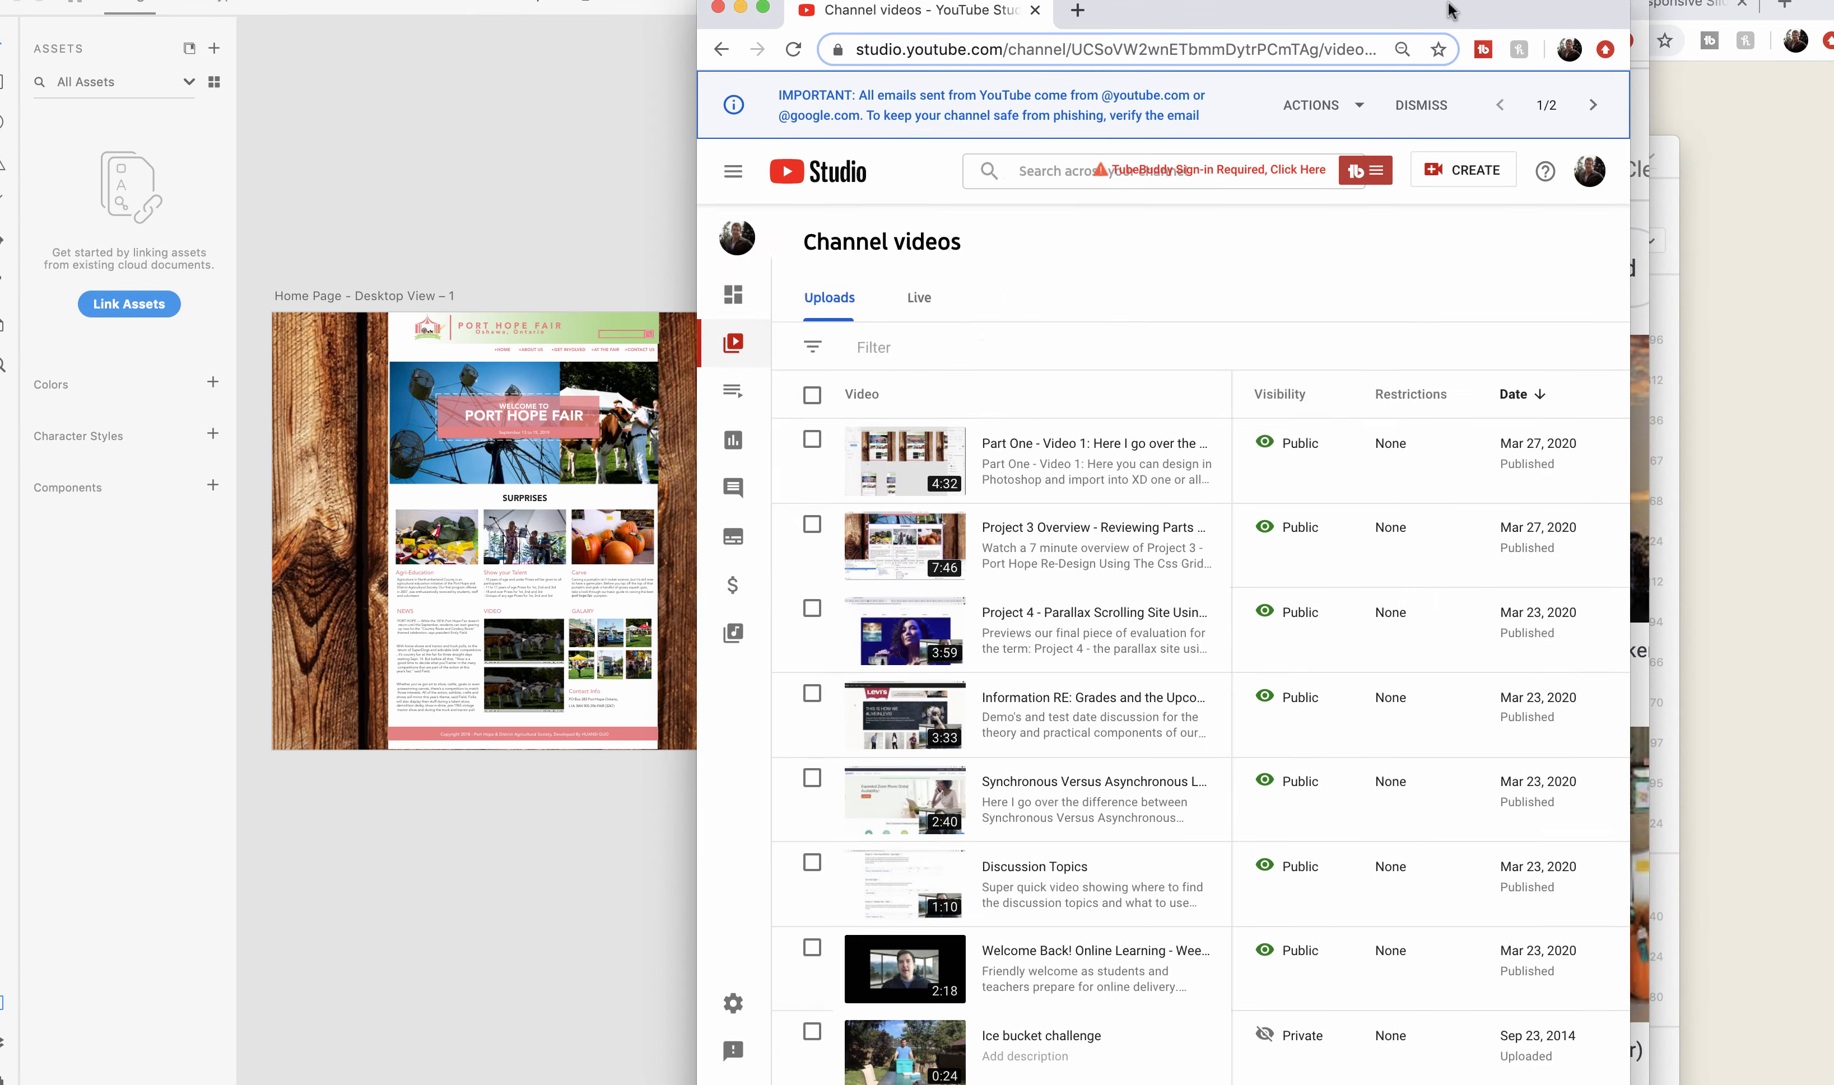
left_click_drag(1447, 11, 1511, 372)
left_click(1506, 16)
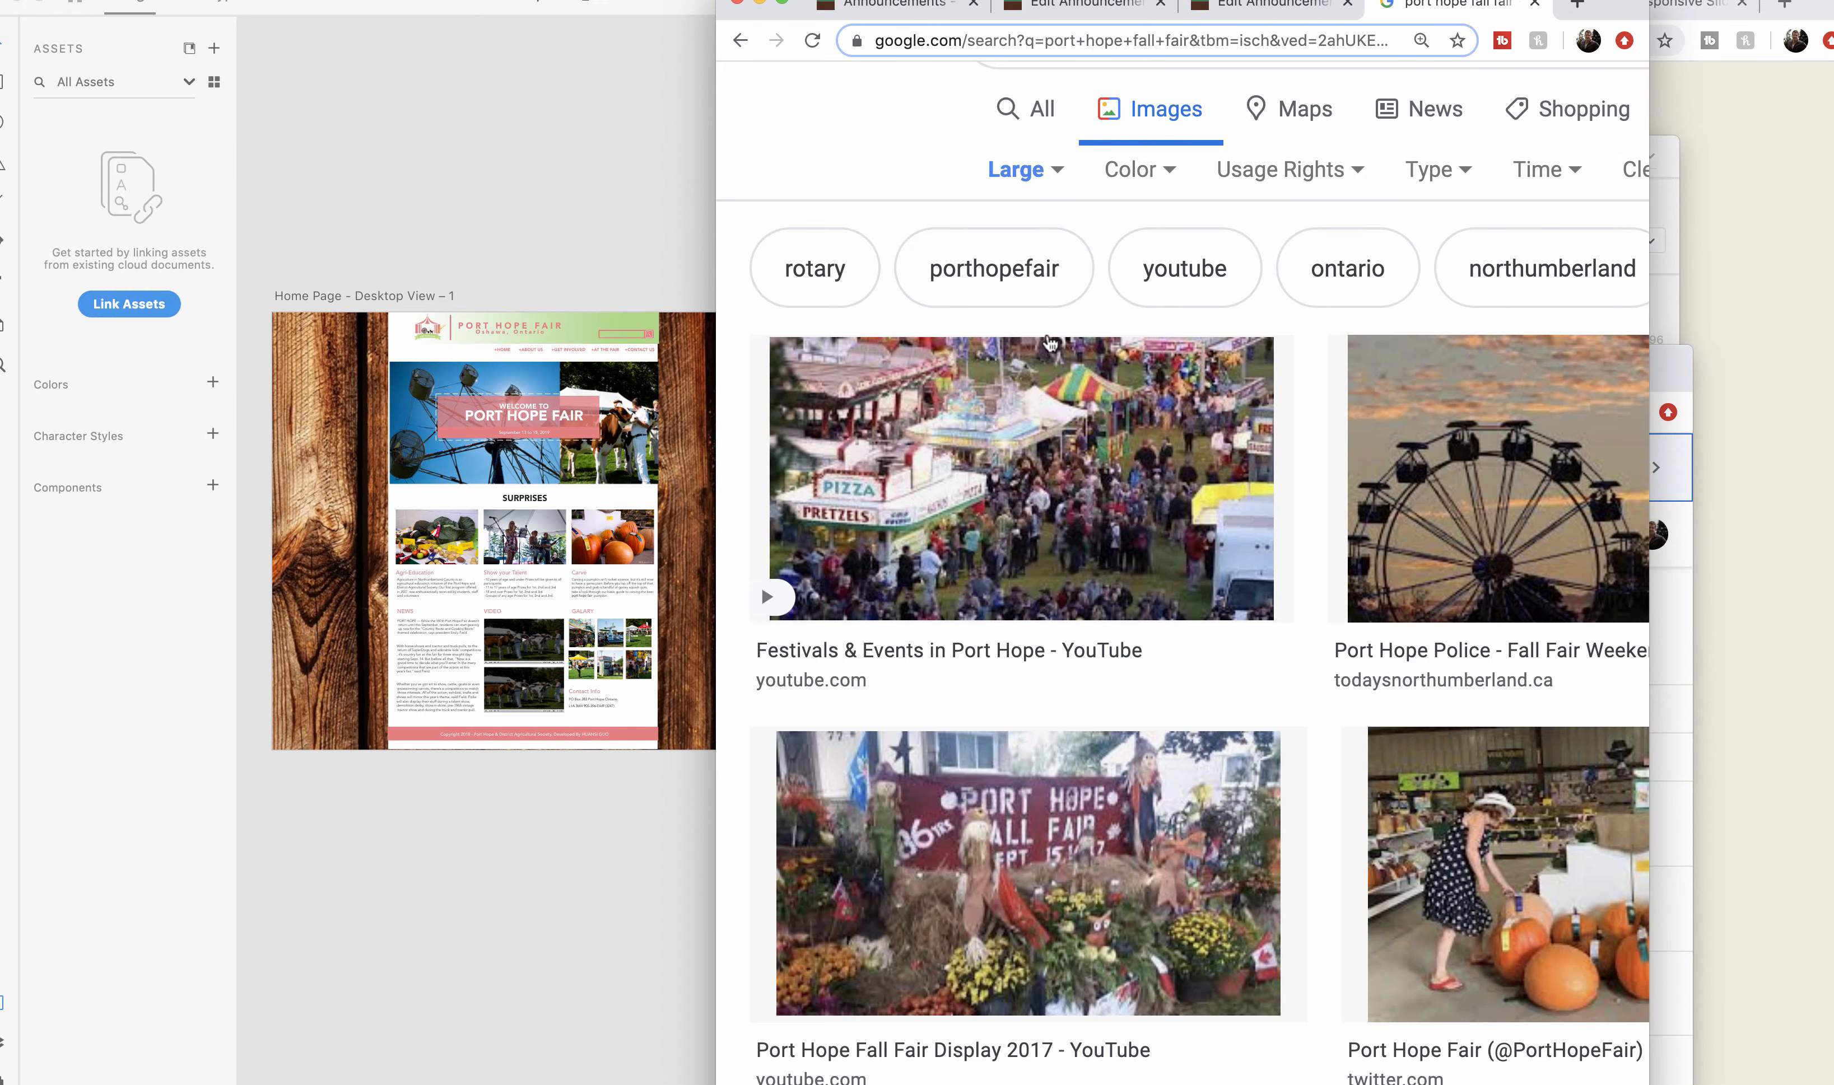
left_click_drag(1011, 409, 547, 469)
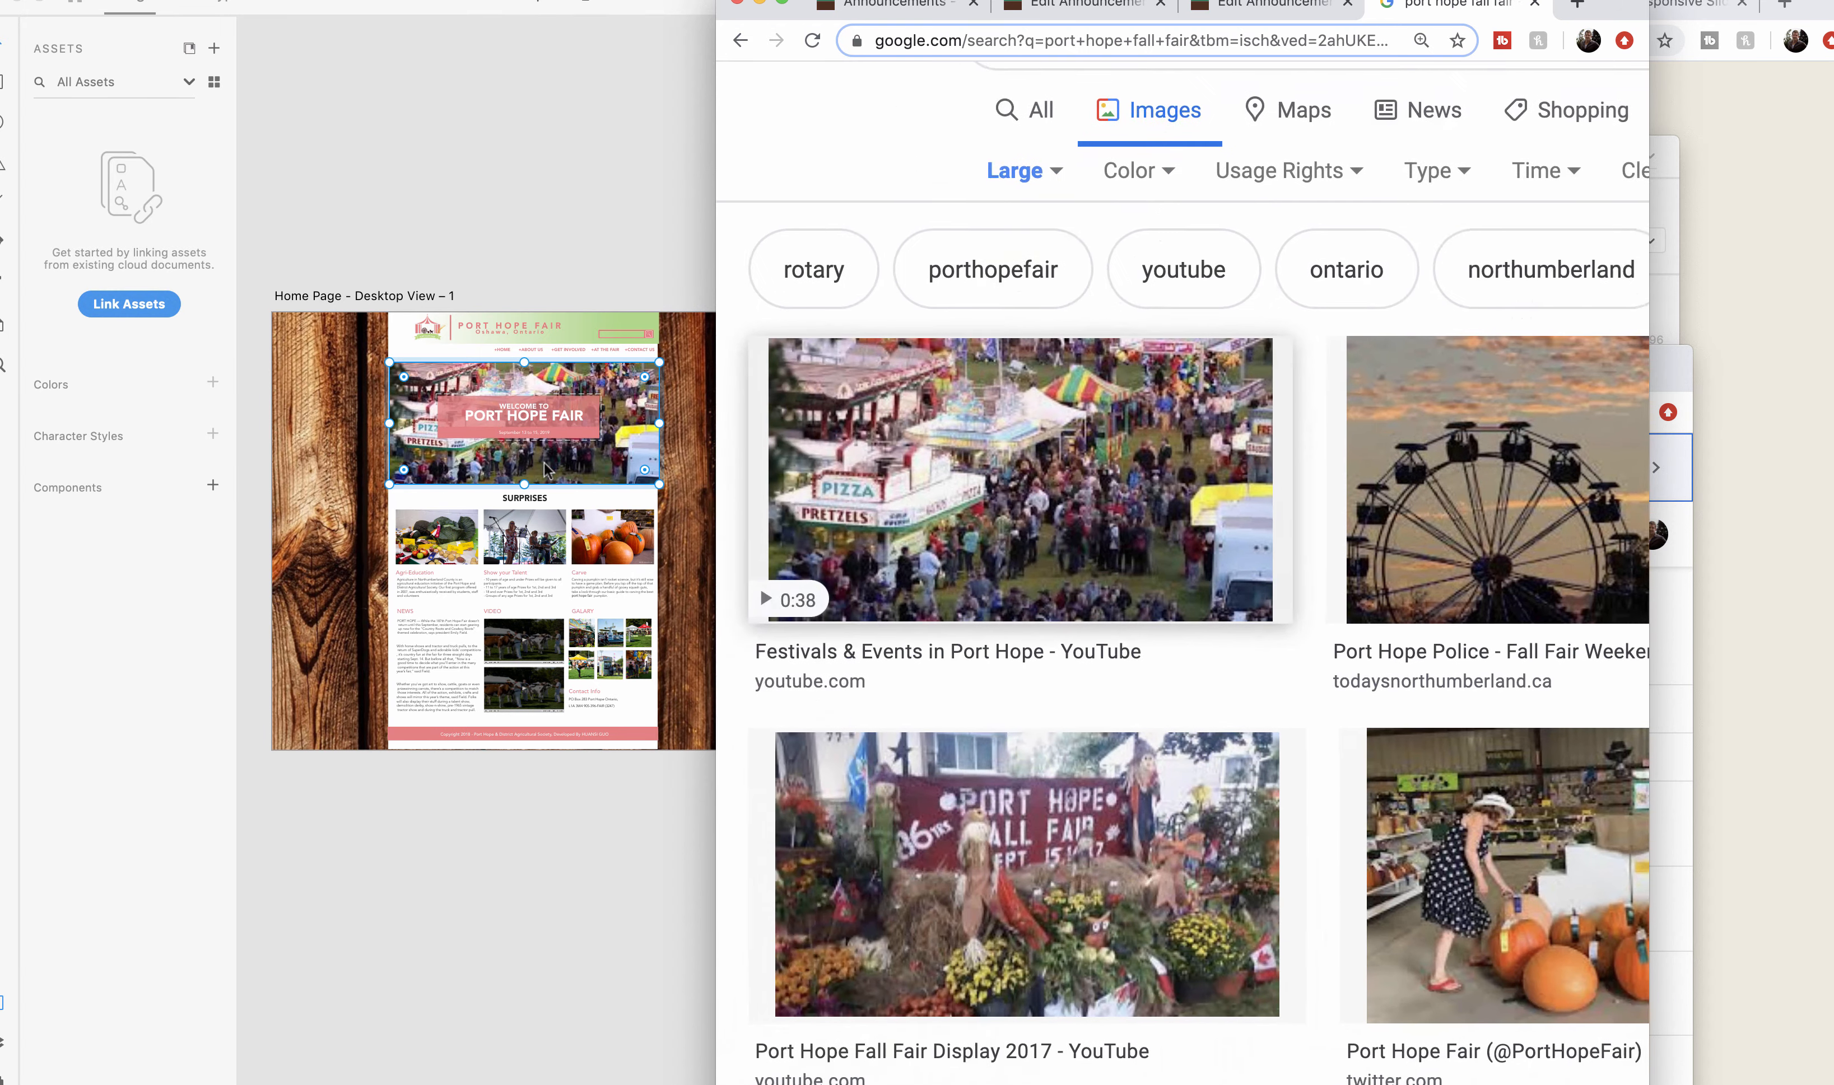
Find the pumpkin display photo in the image results and place it into the hero of Home Page - Desktop View – 2.
scroll(485, 429, "right", 7)
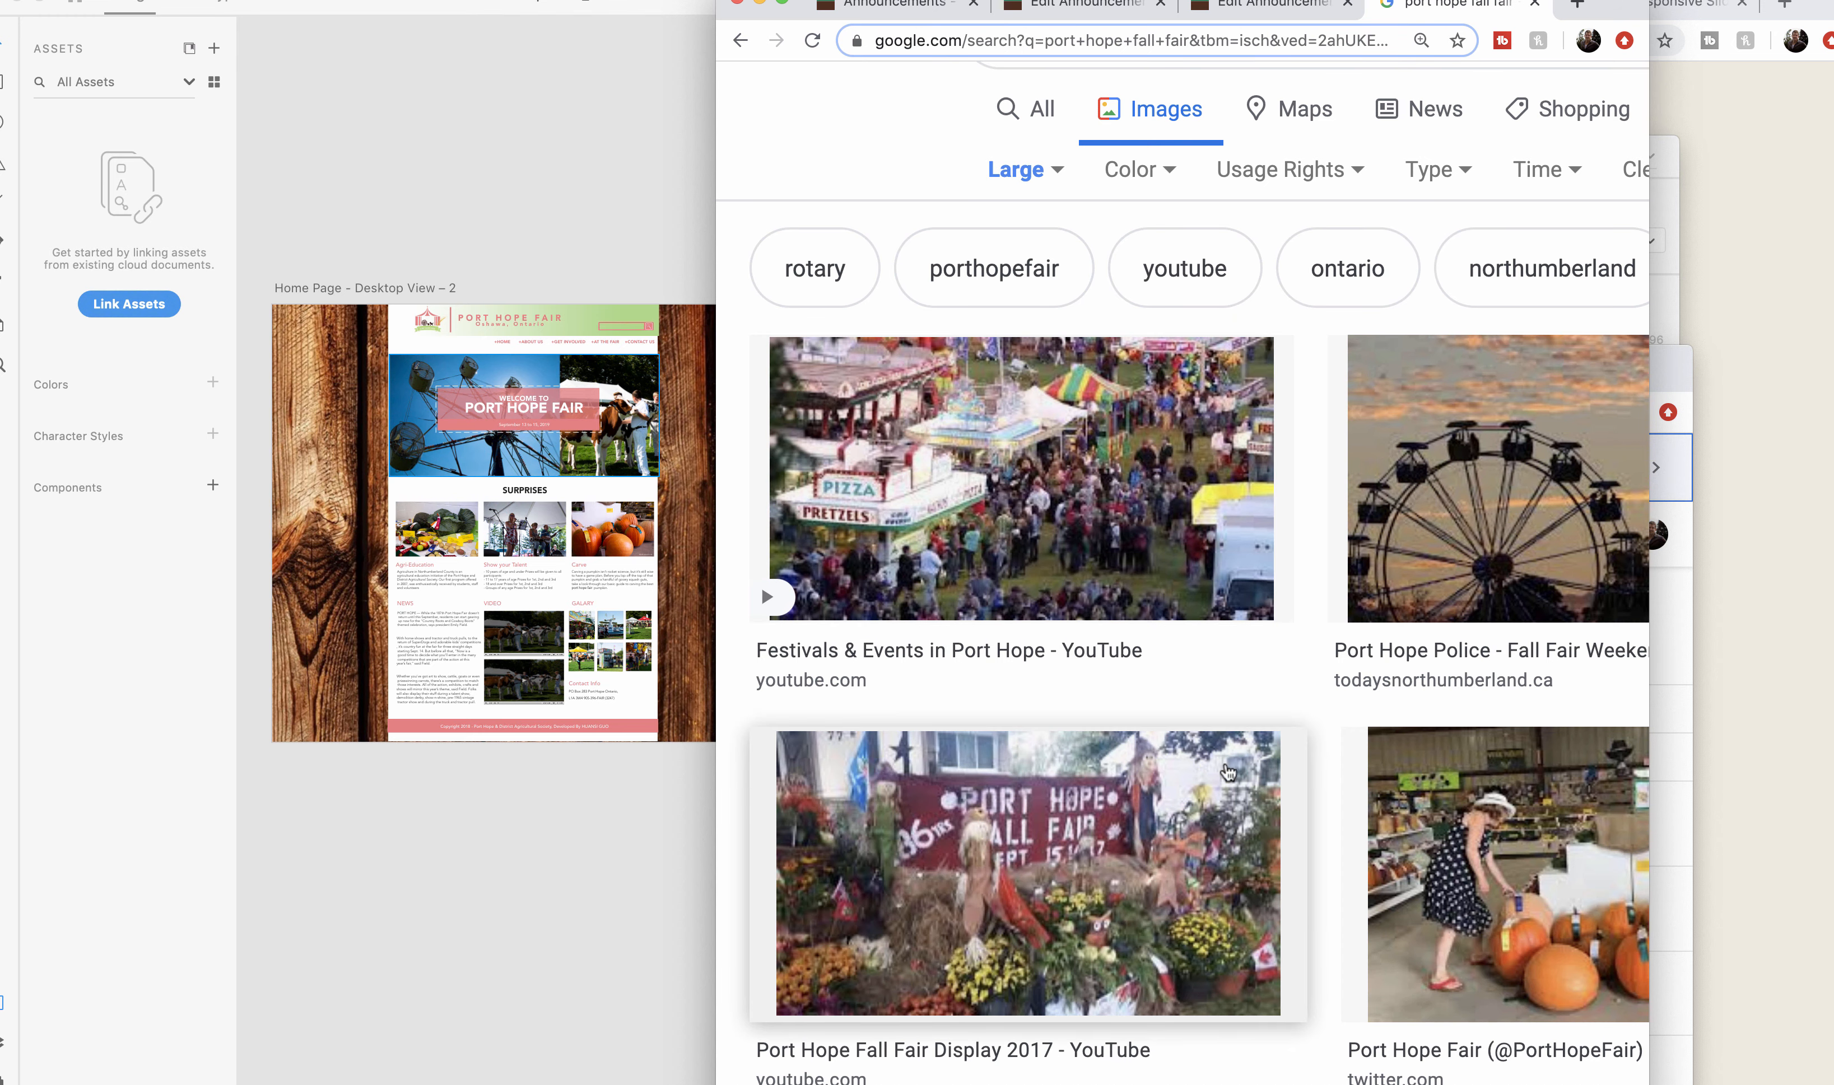
scroll(1464, 543, "right", 4)
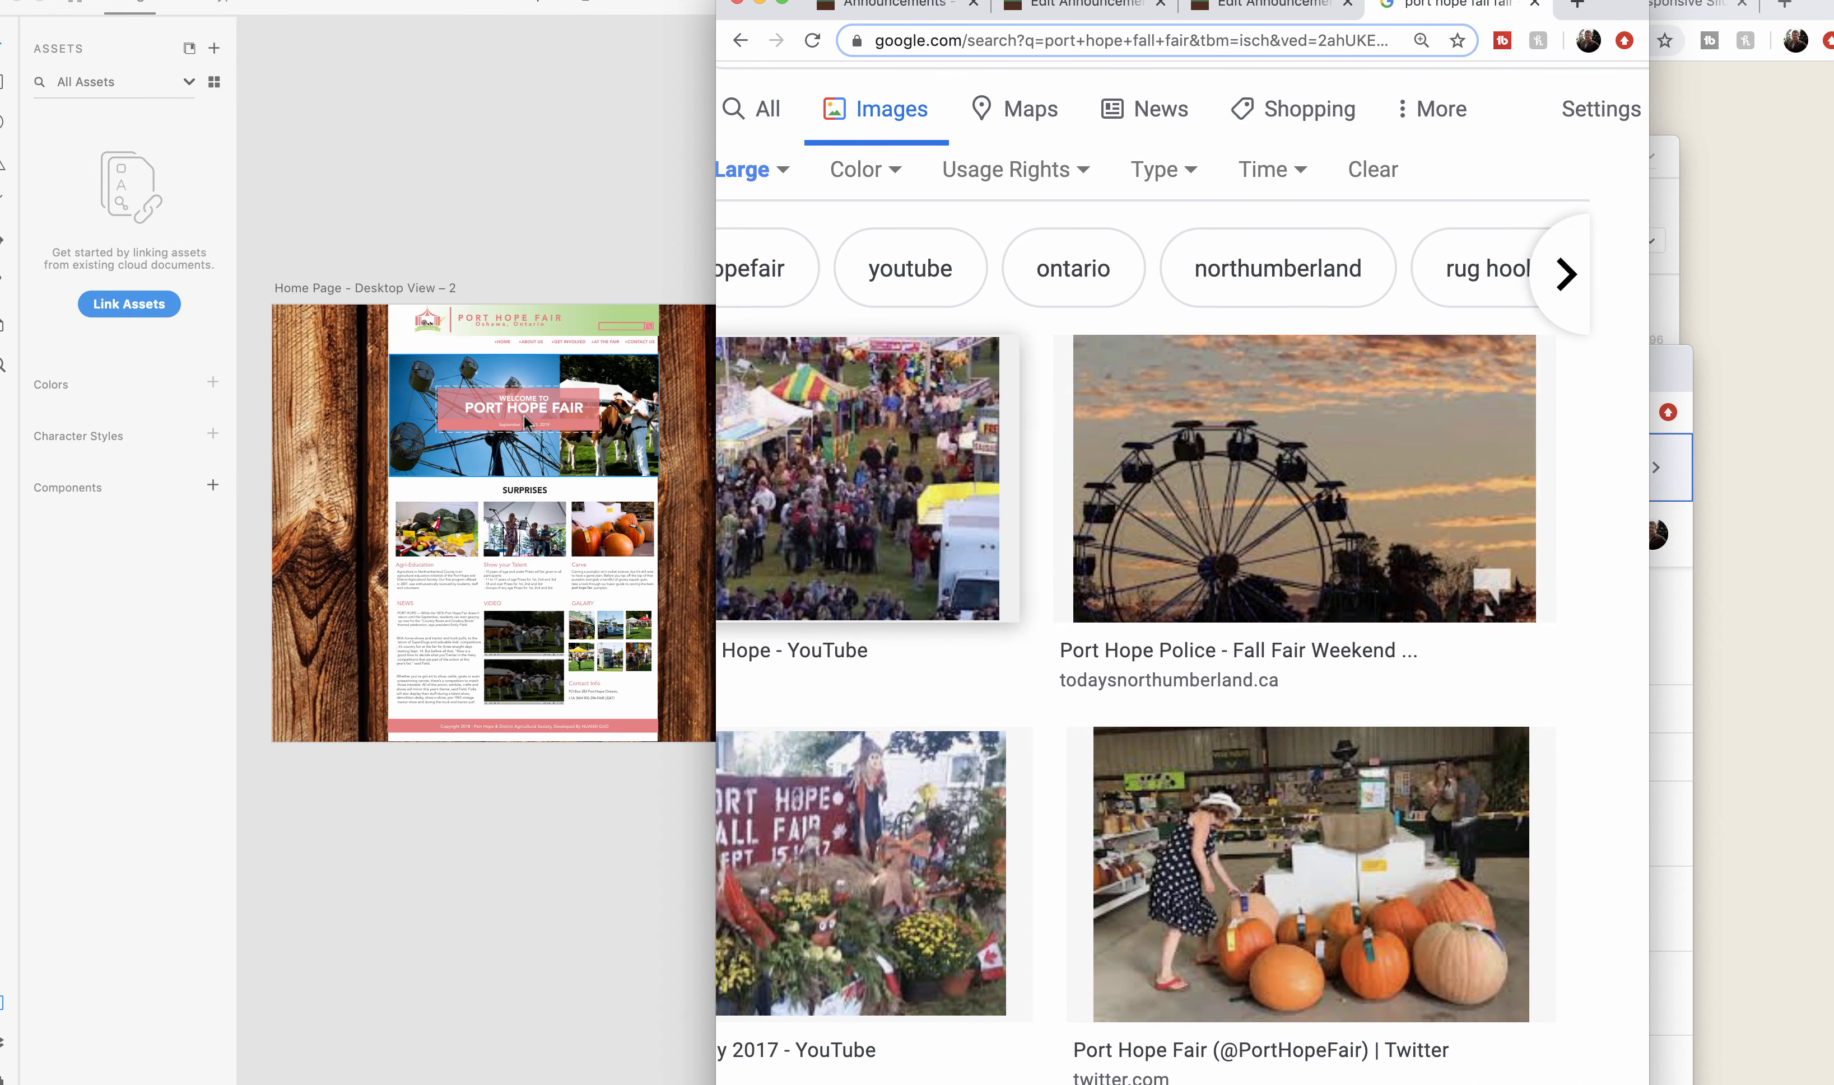
scroll(1221, 848, "down", 7)
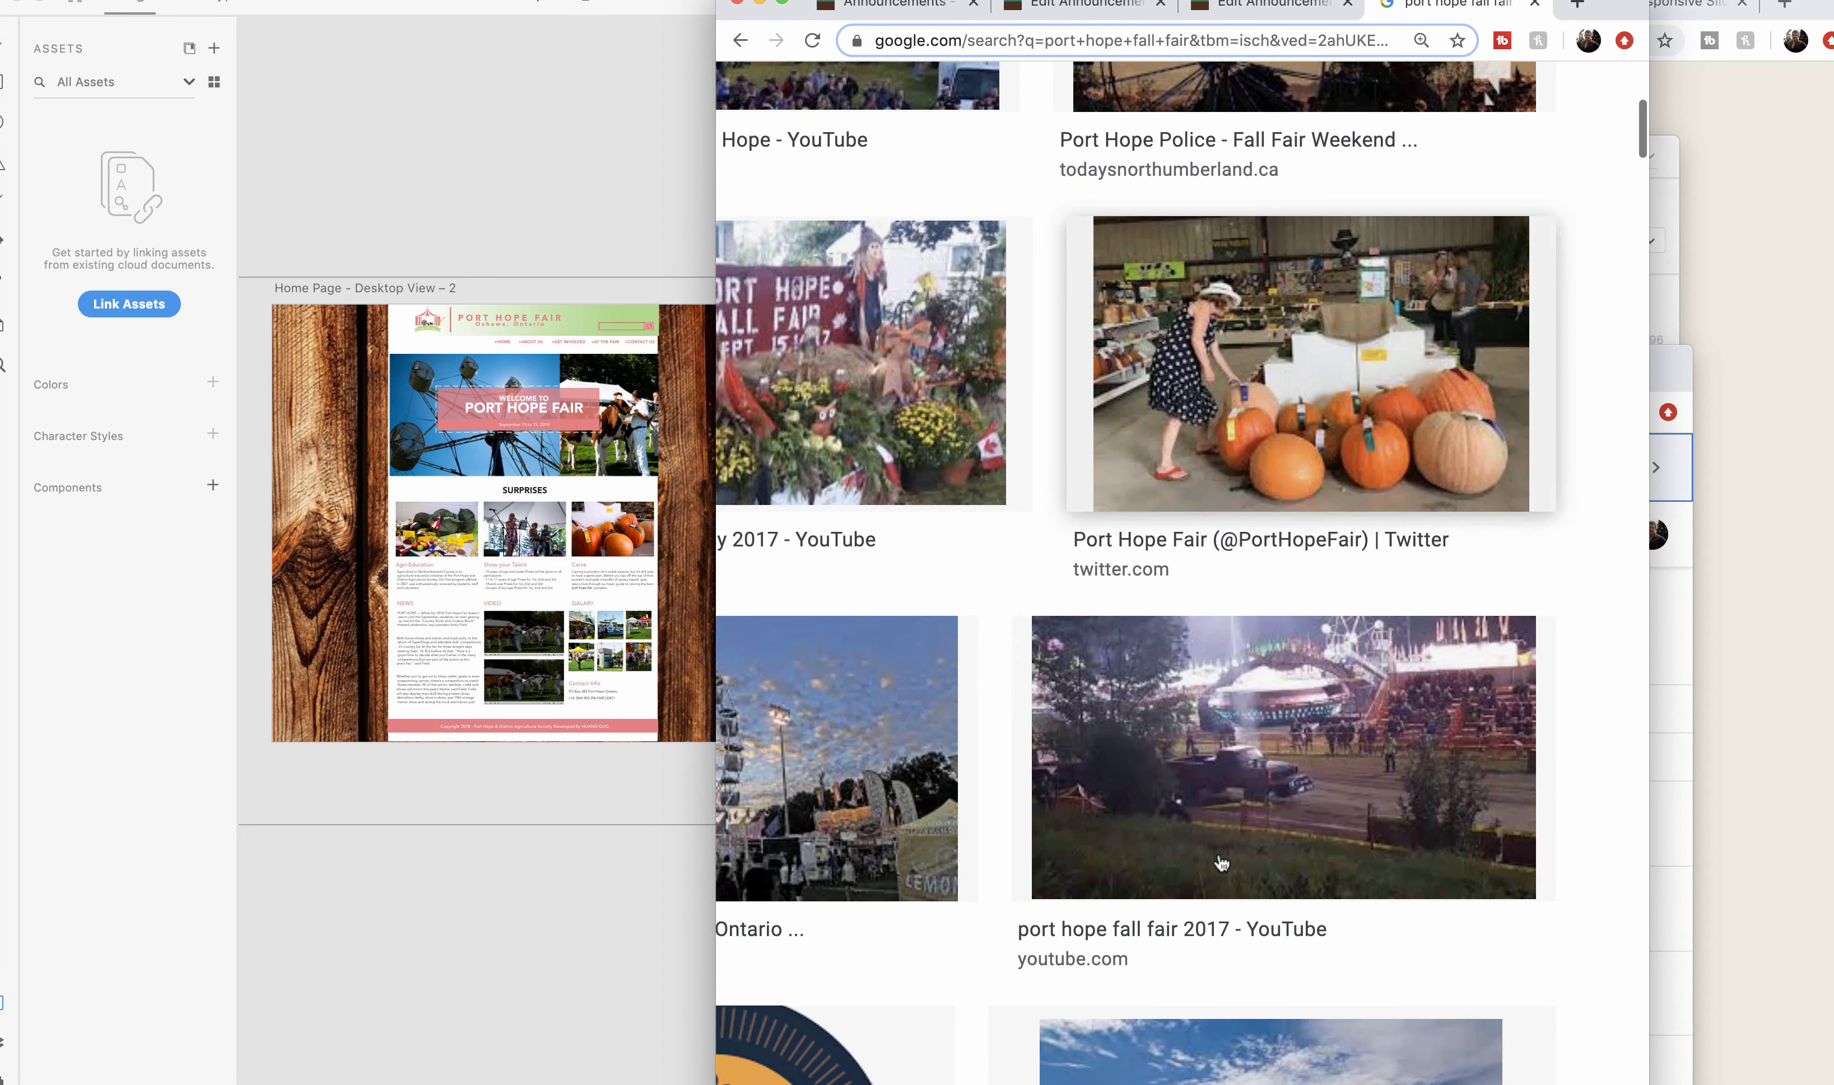
scroll(1220, 862, "left", 4)
scroll(1220, 862, "down", 7)
scroll(1221, 864, "right", 5)
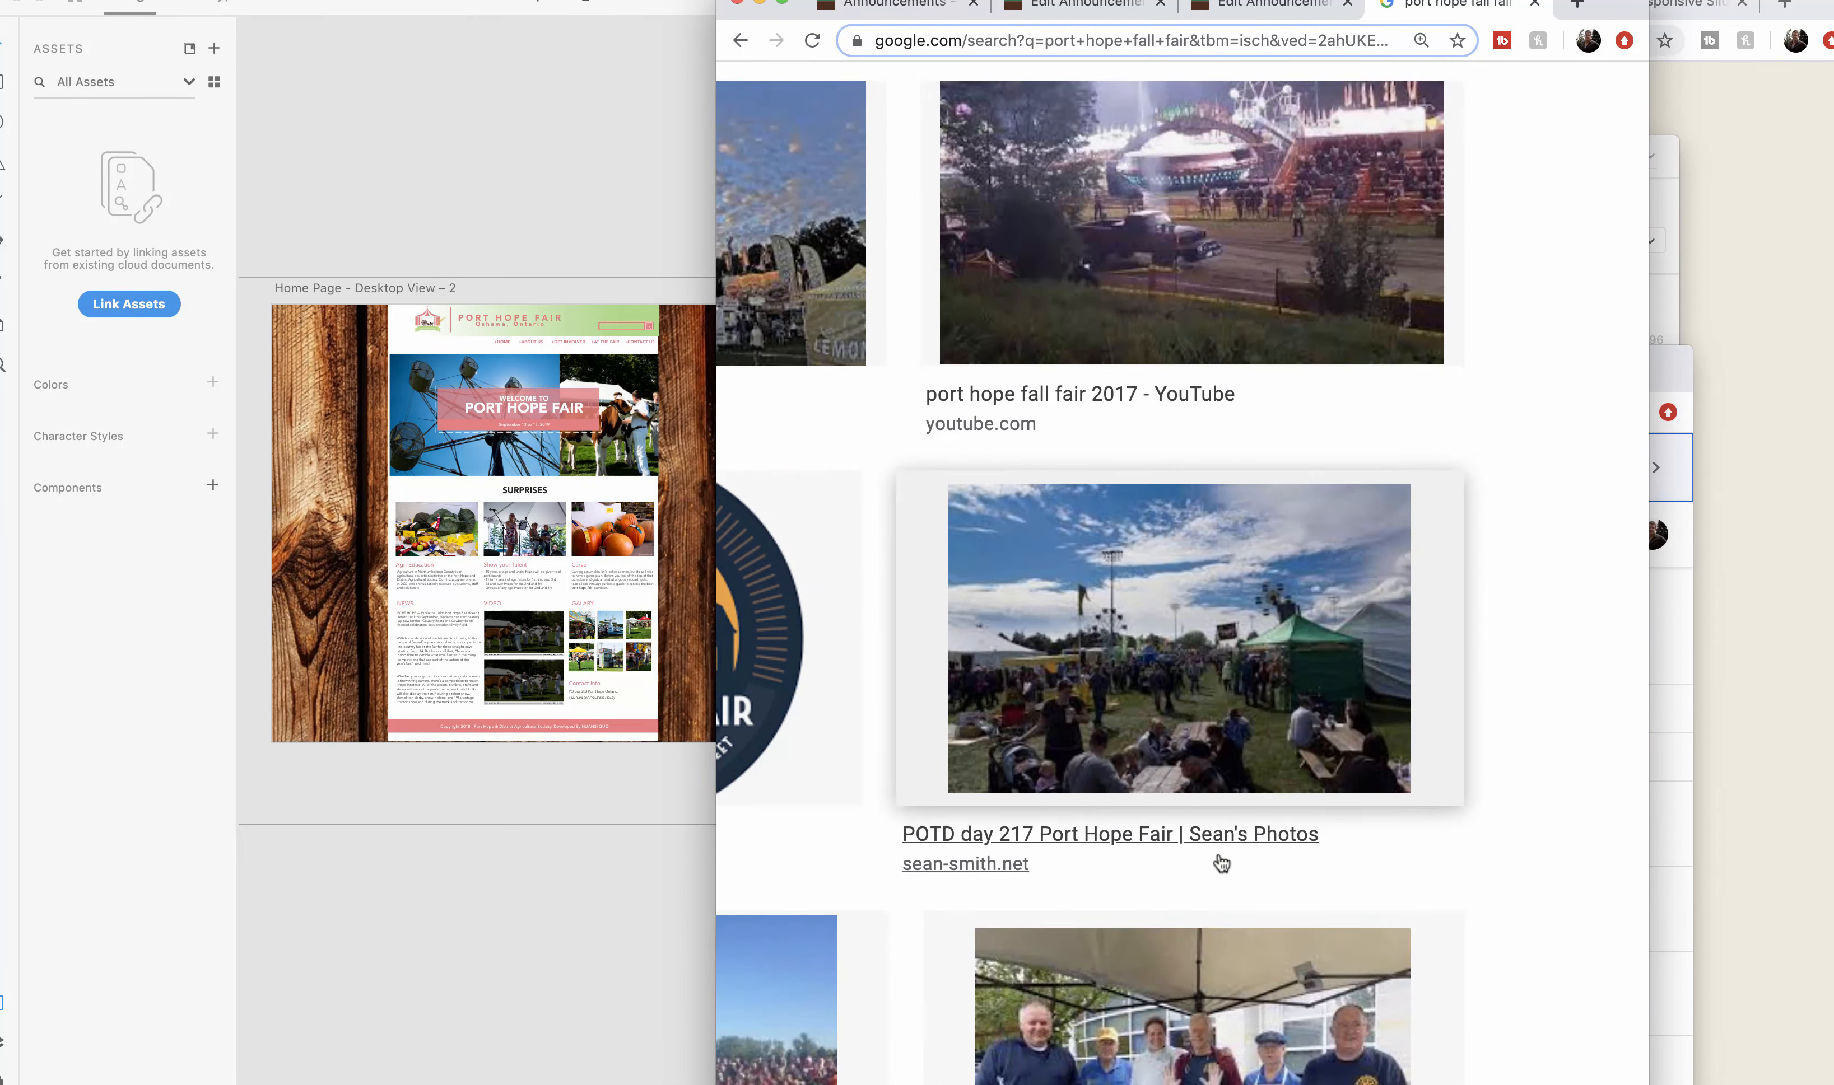
scroll(1221, 864, "down", 2)
scroll(1221, 864, "up", 10)
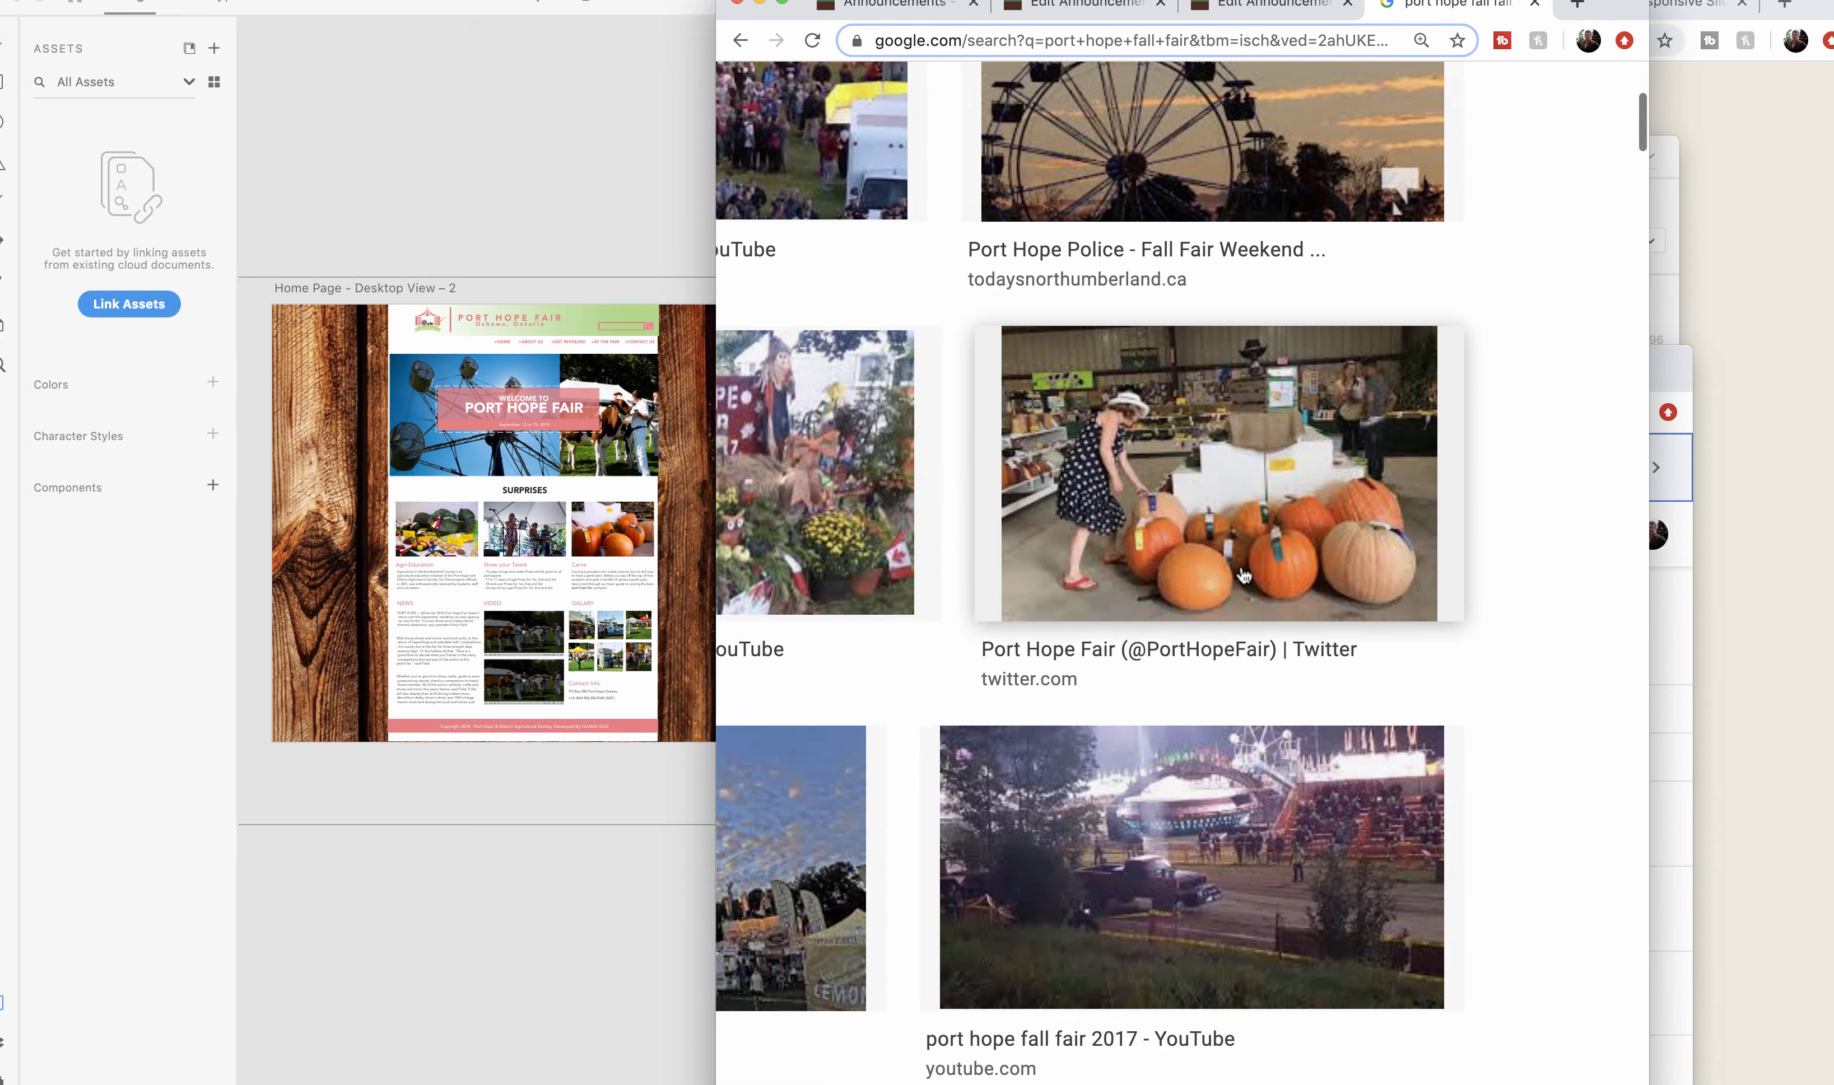
left_click_drag(1256, 523, 500, 473)
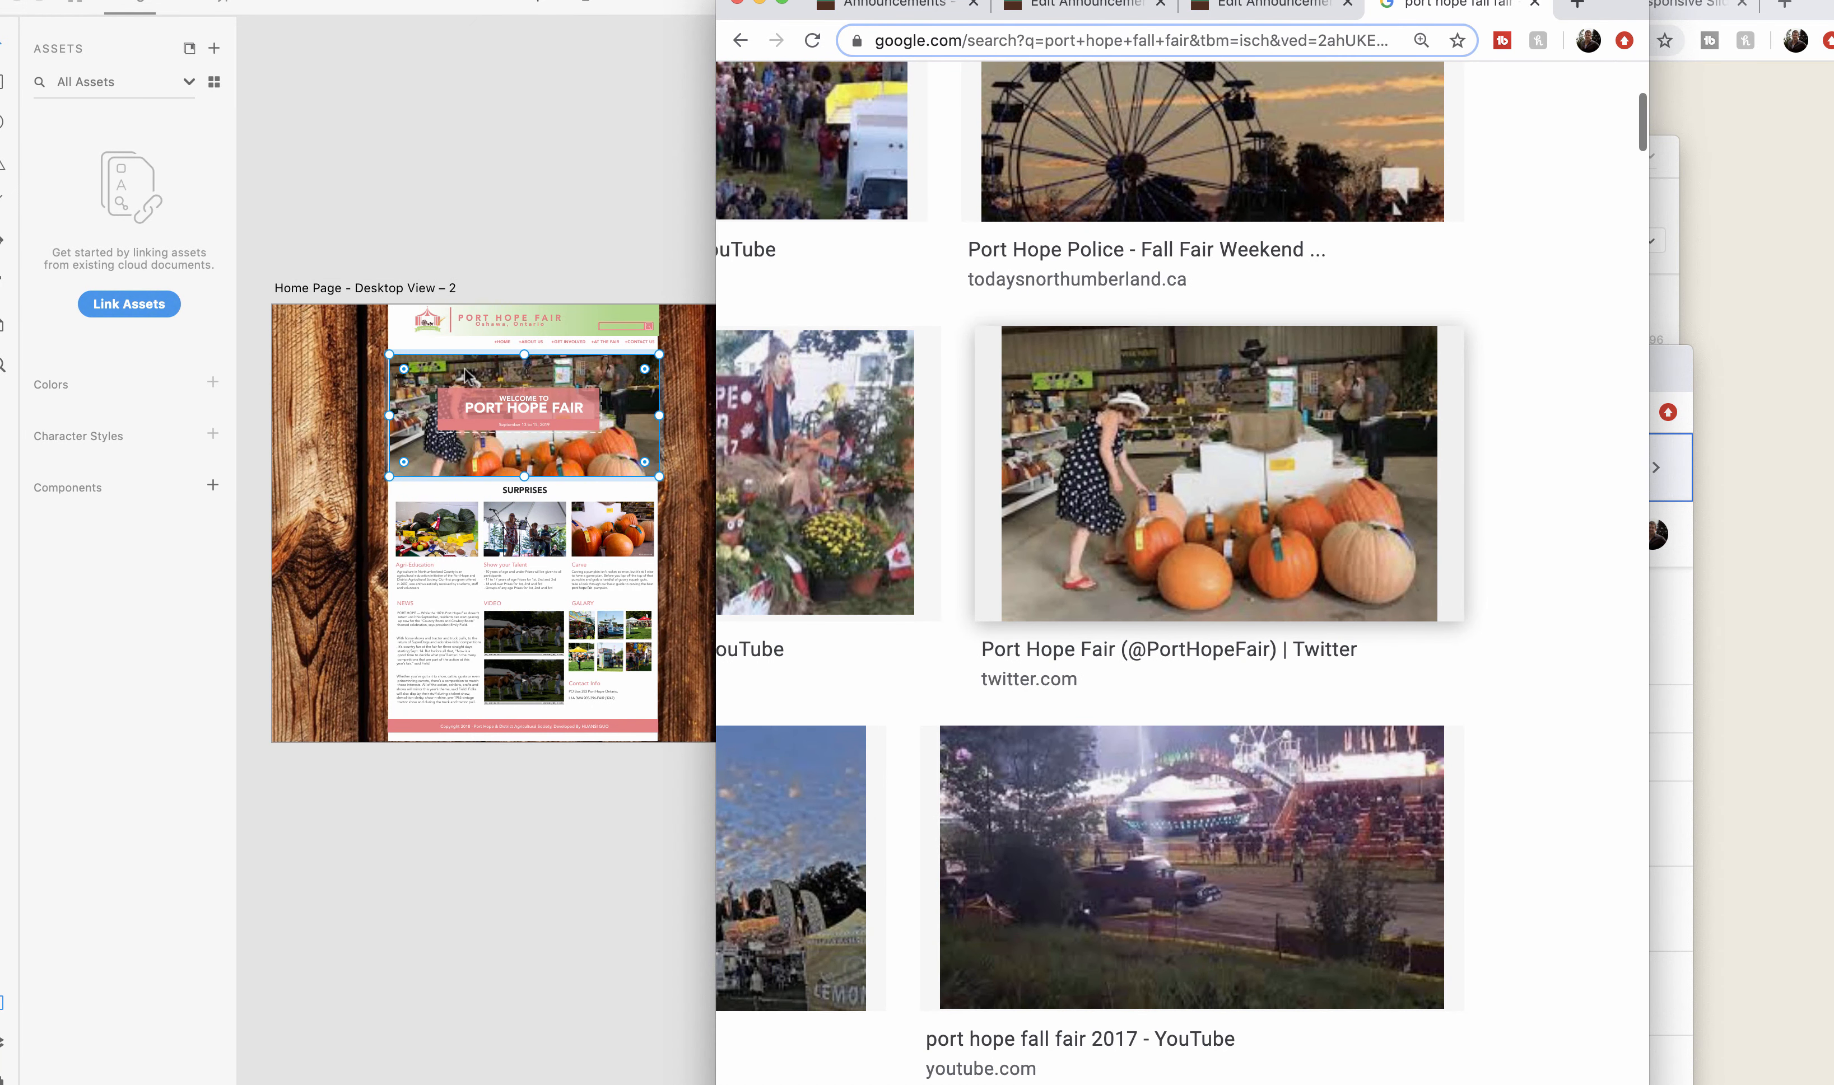
Return to Adobe XD and widen its window to show the desktop artboards side by side.
left_click(552, 151)
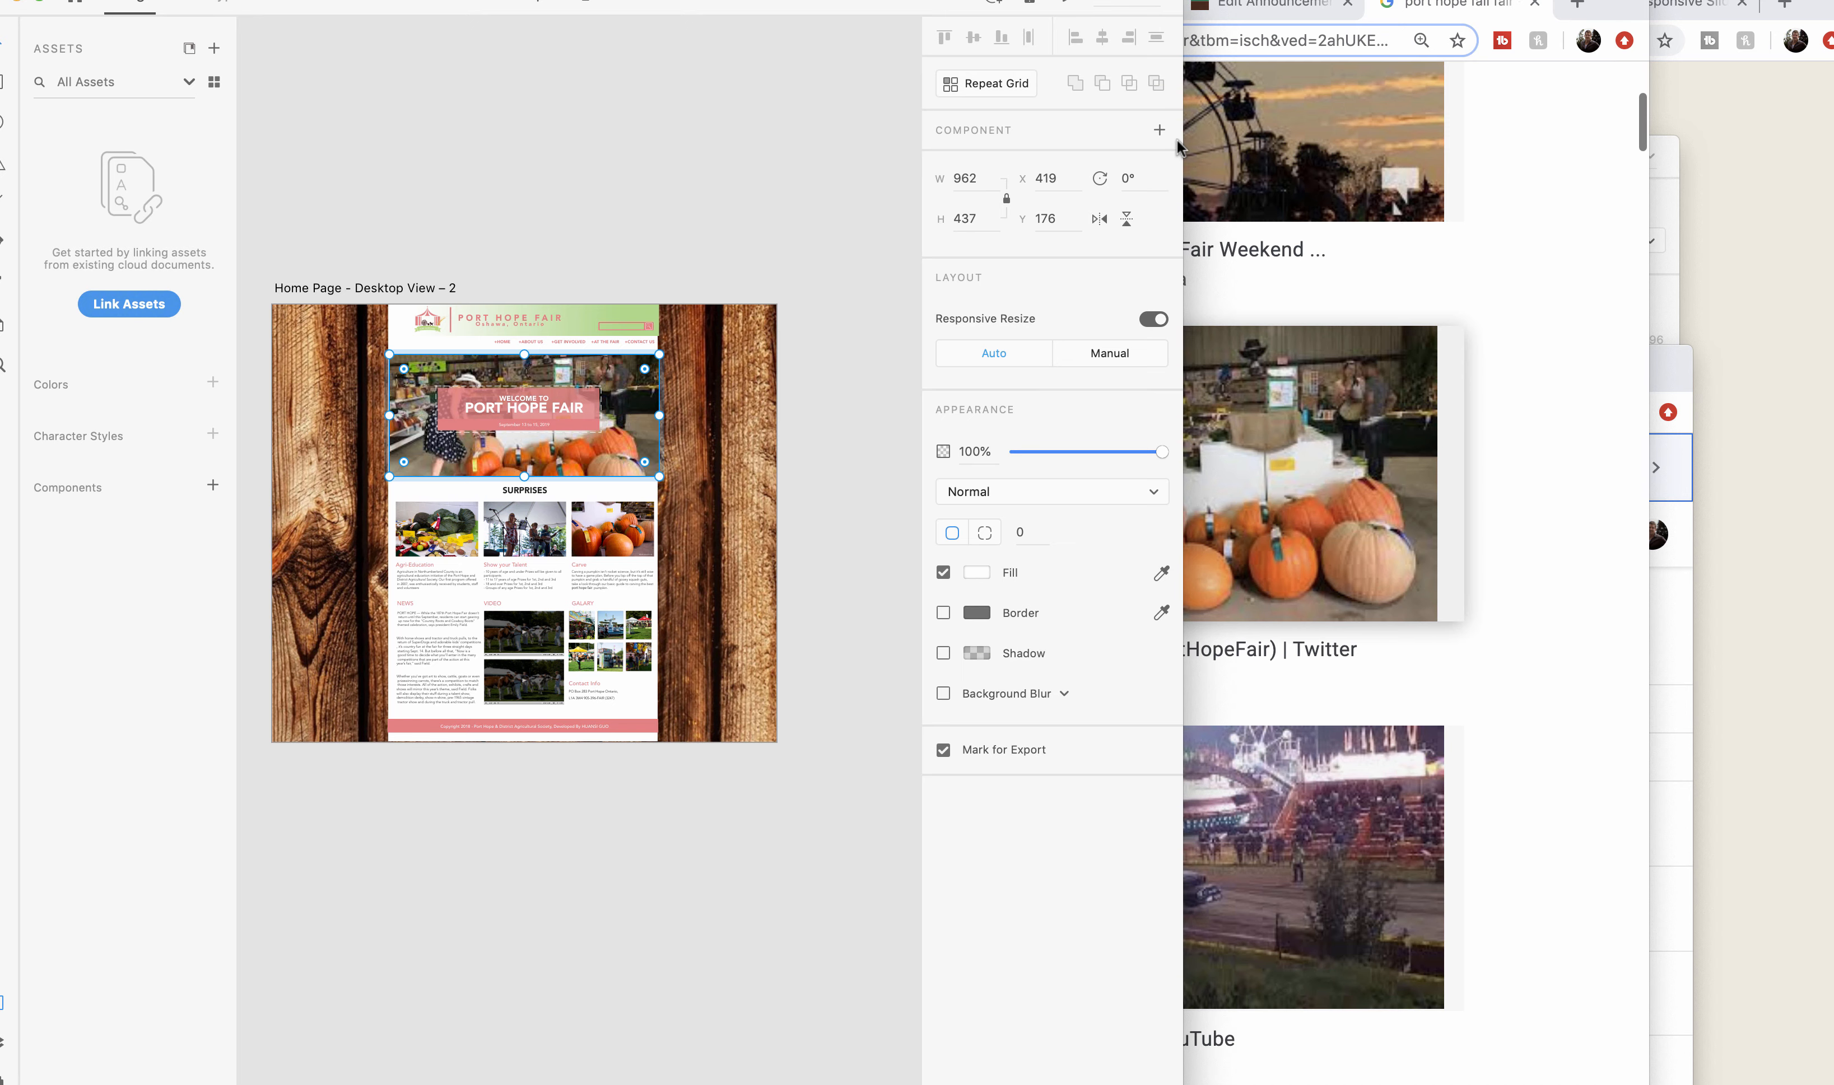
left_click_drag(1184, 141, 1833, 141)
scroll(831, 79, "left", 10)
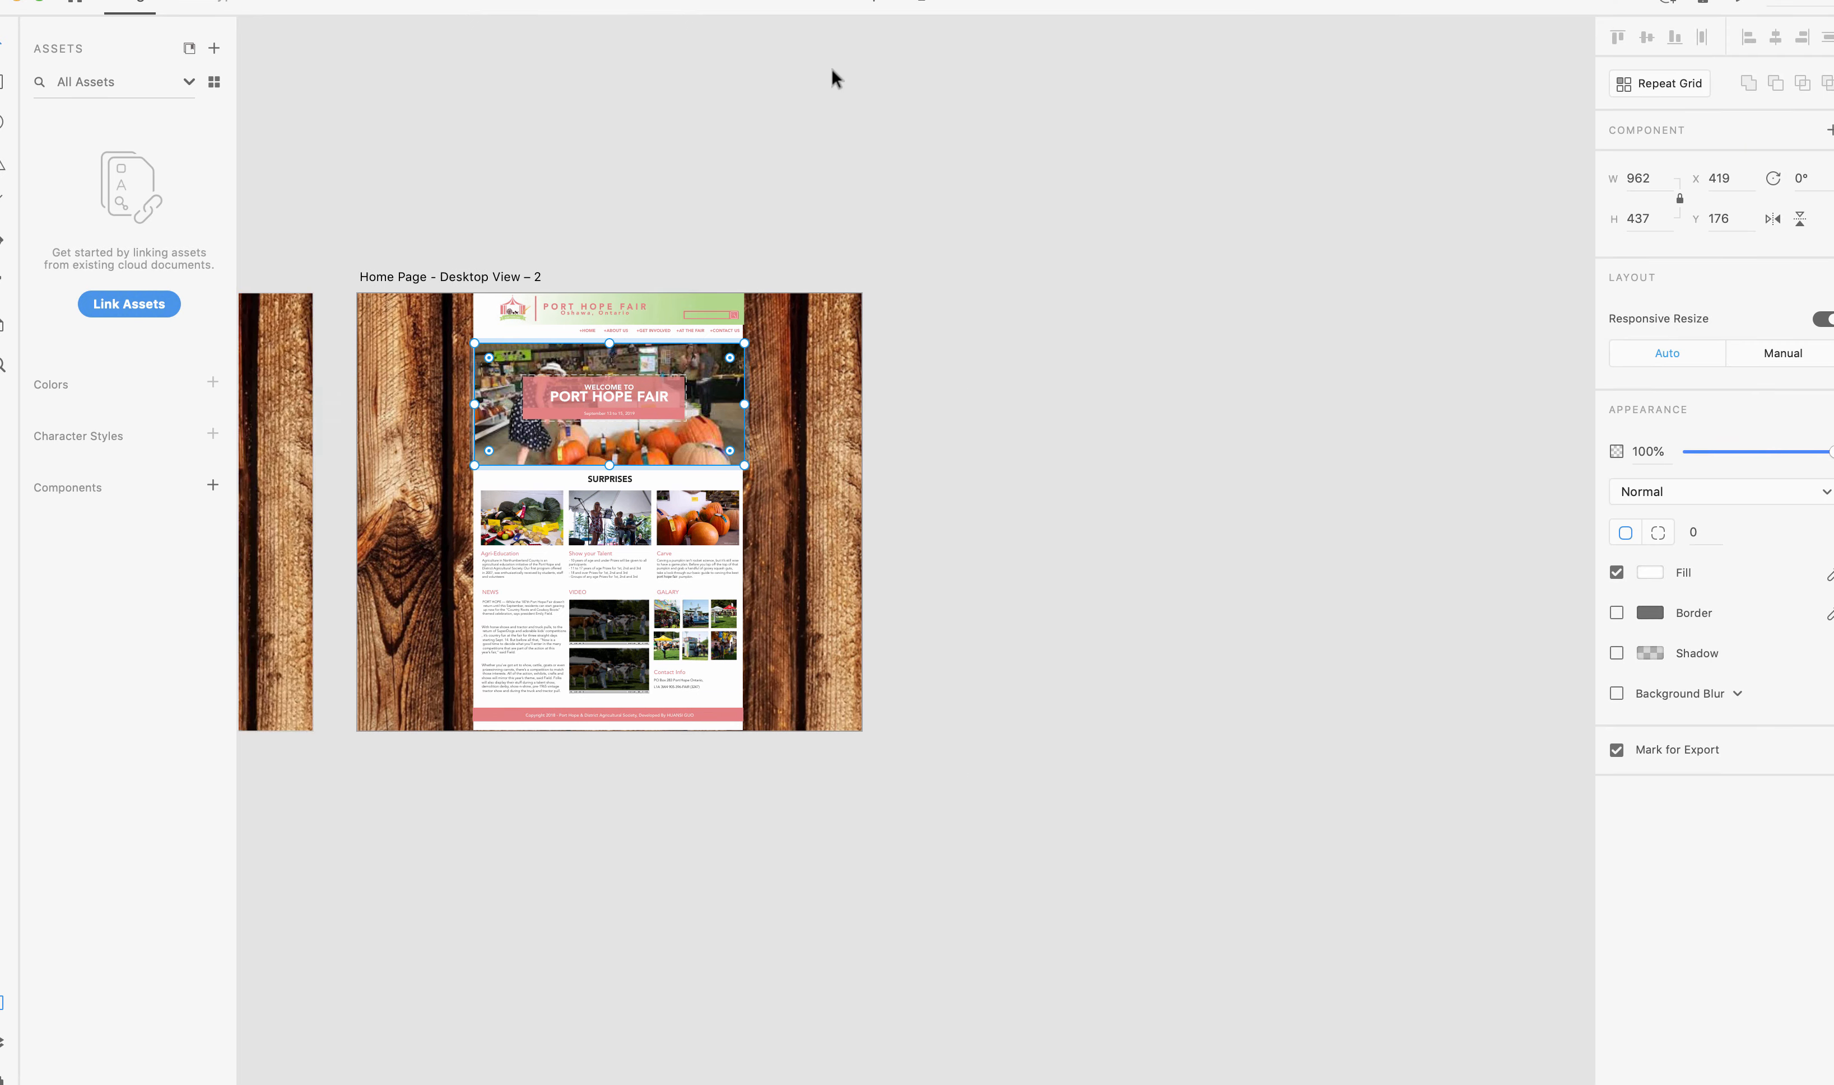
scroll(831, 67, "right", 2)
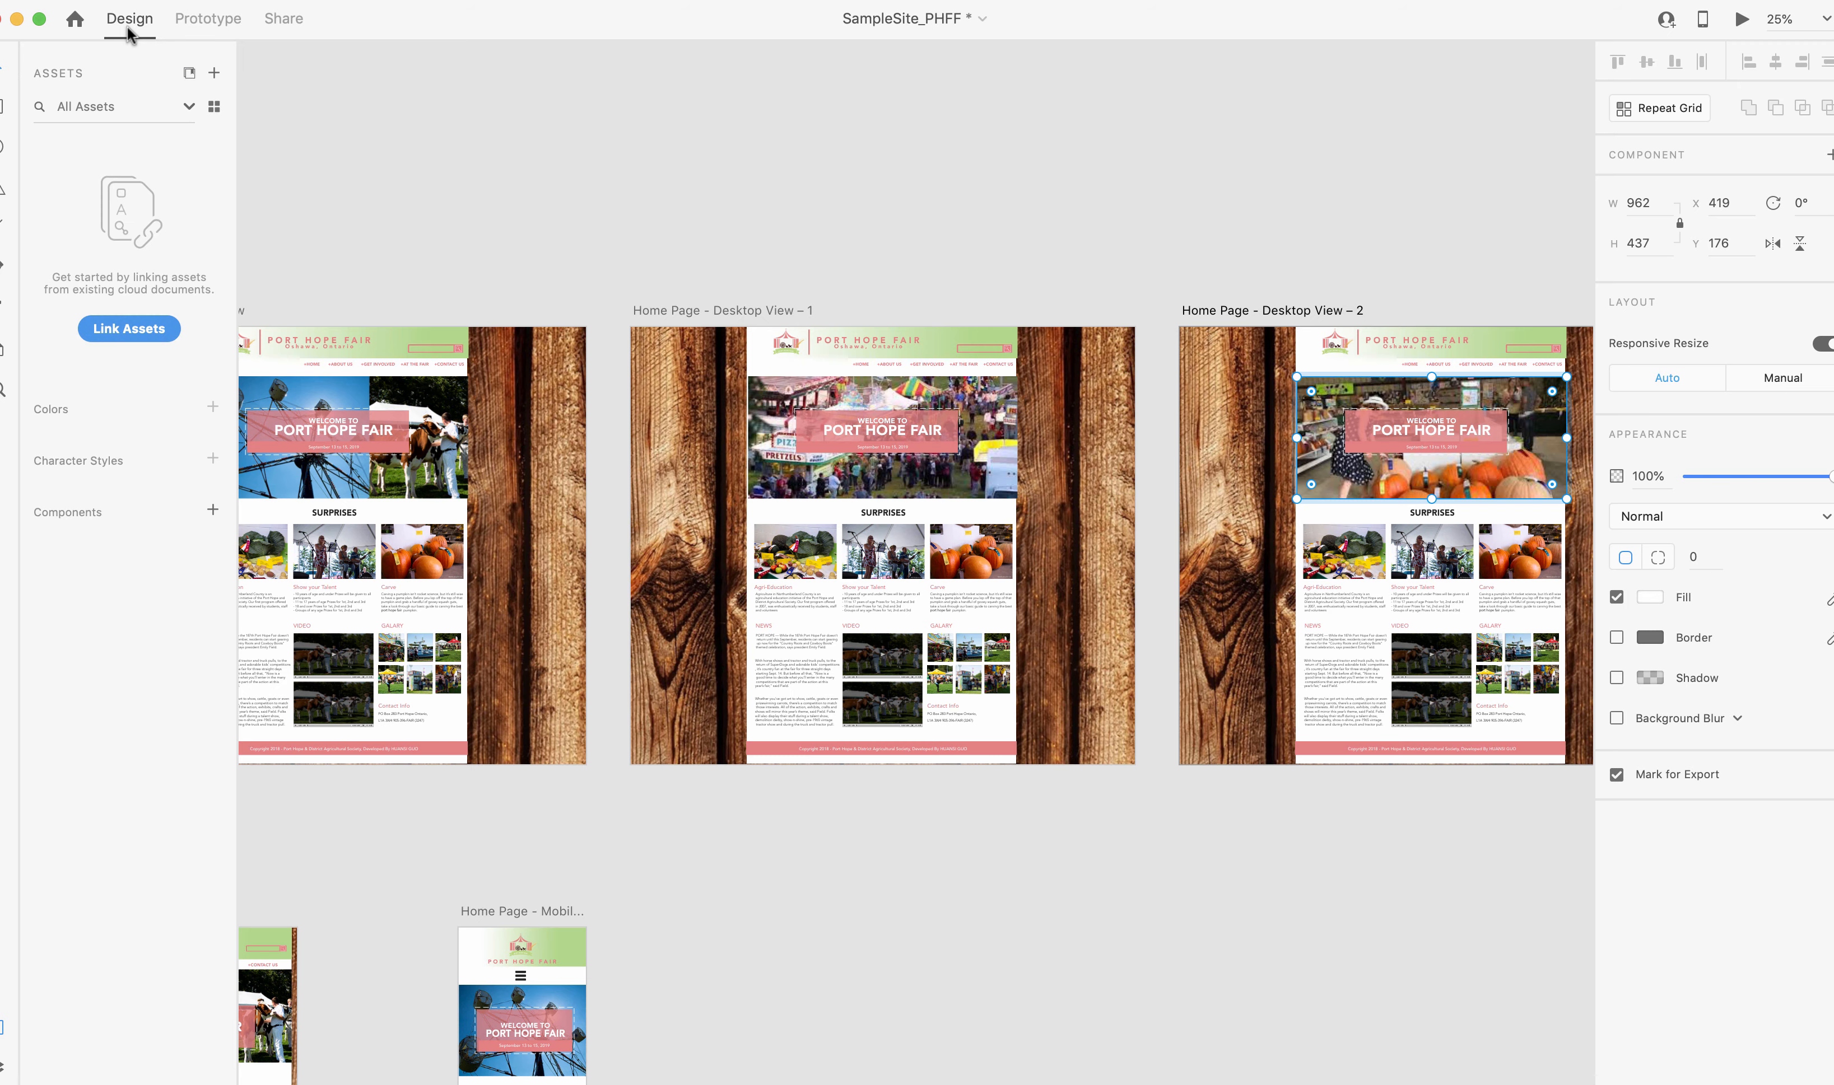
Review the MAIN interaction requirement in the project specs PDF, then return to Adobe XD.
key("super+Tab")
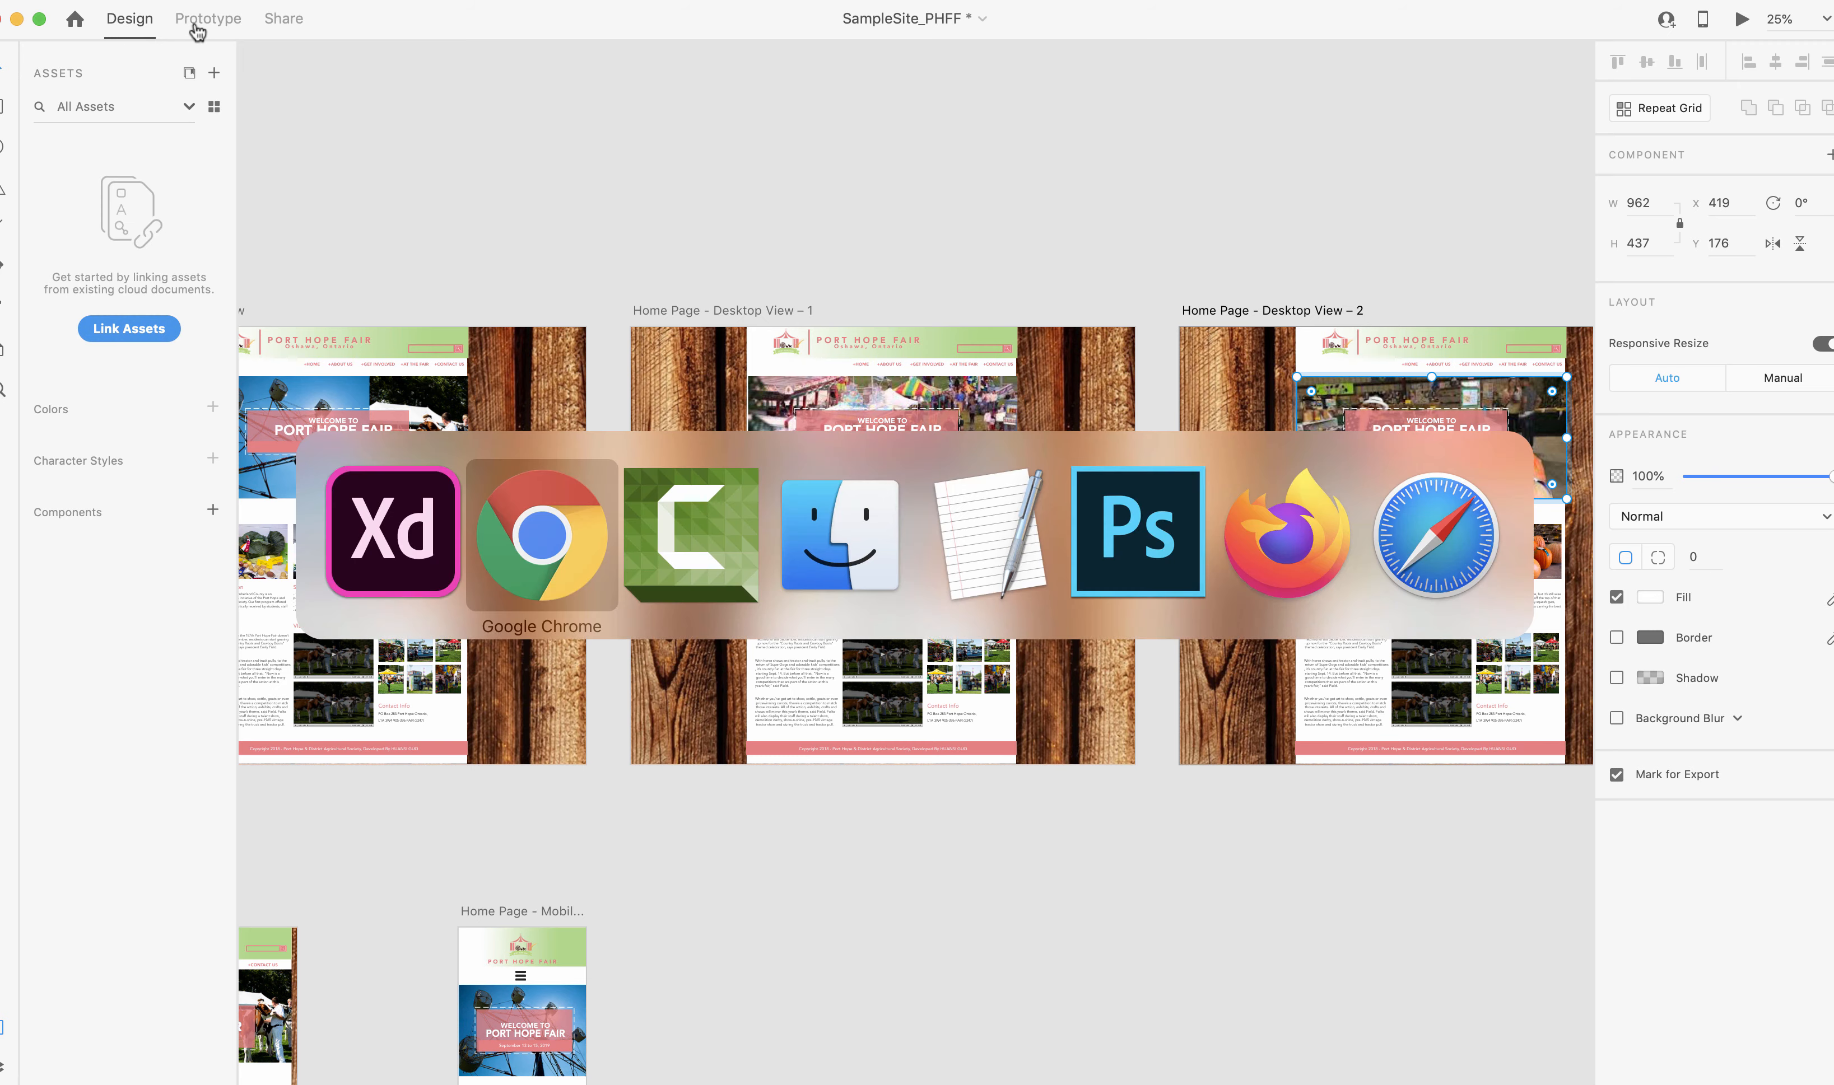
key("super+Tab")
key("super+Tab")
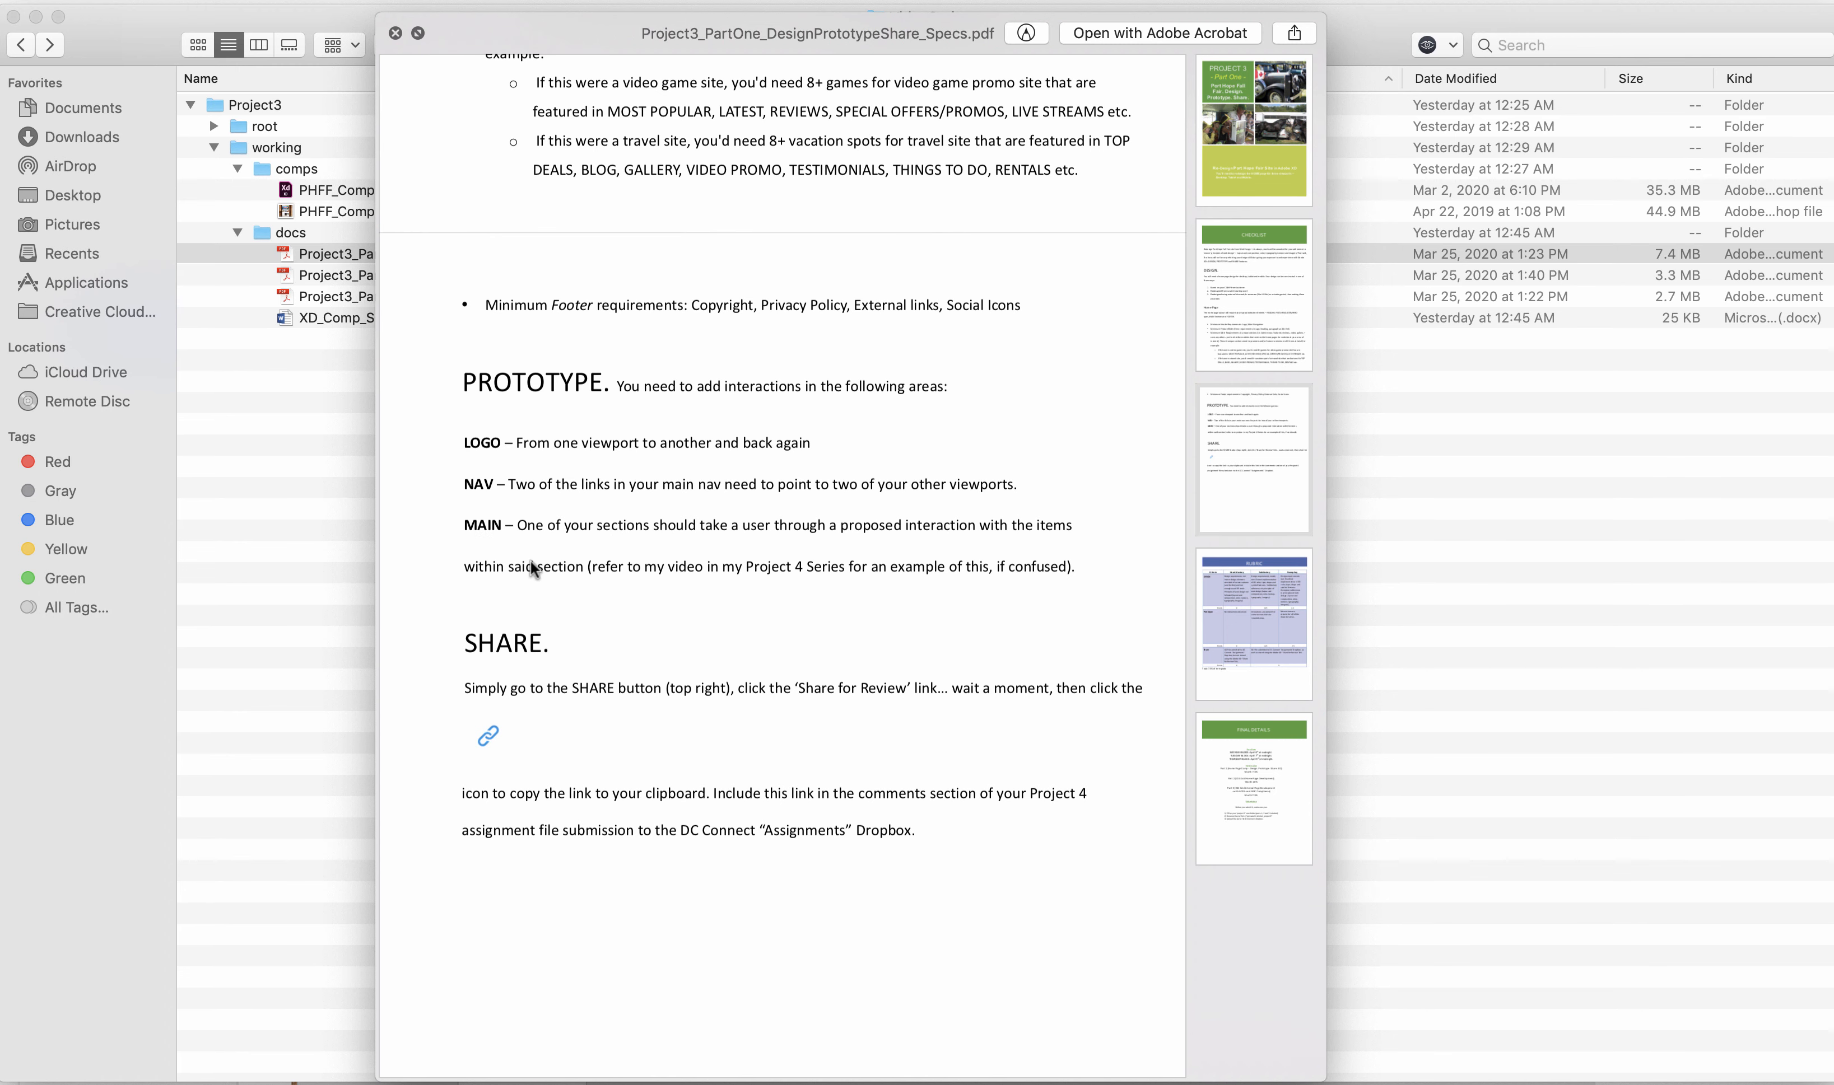
key("super+Tab")
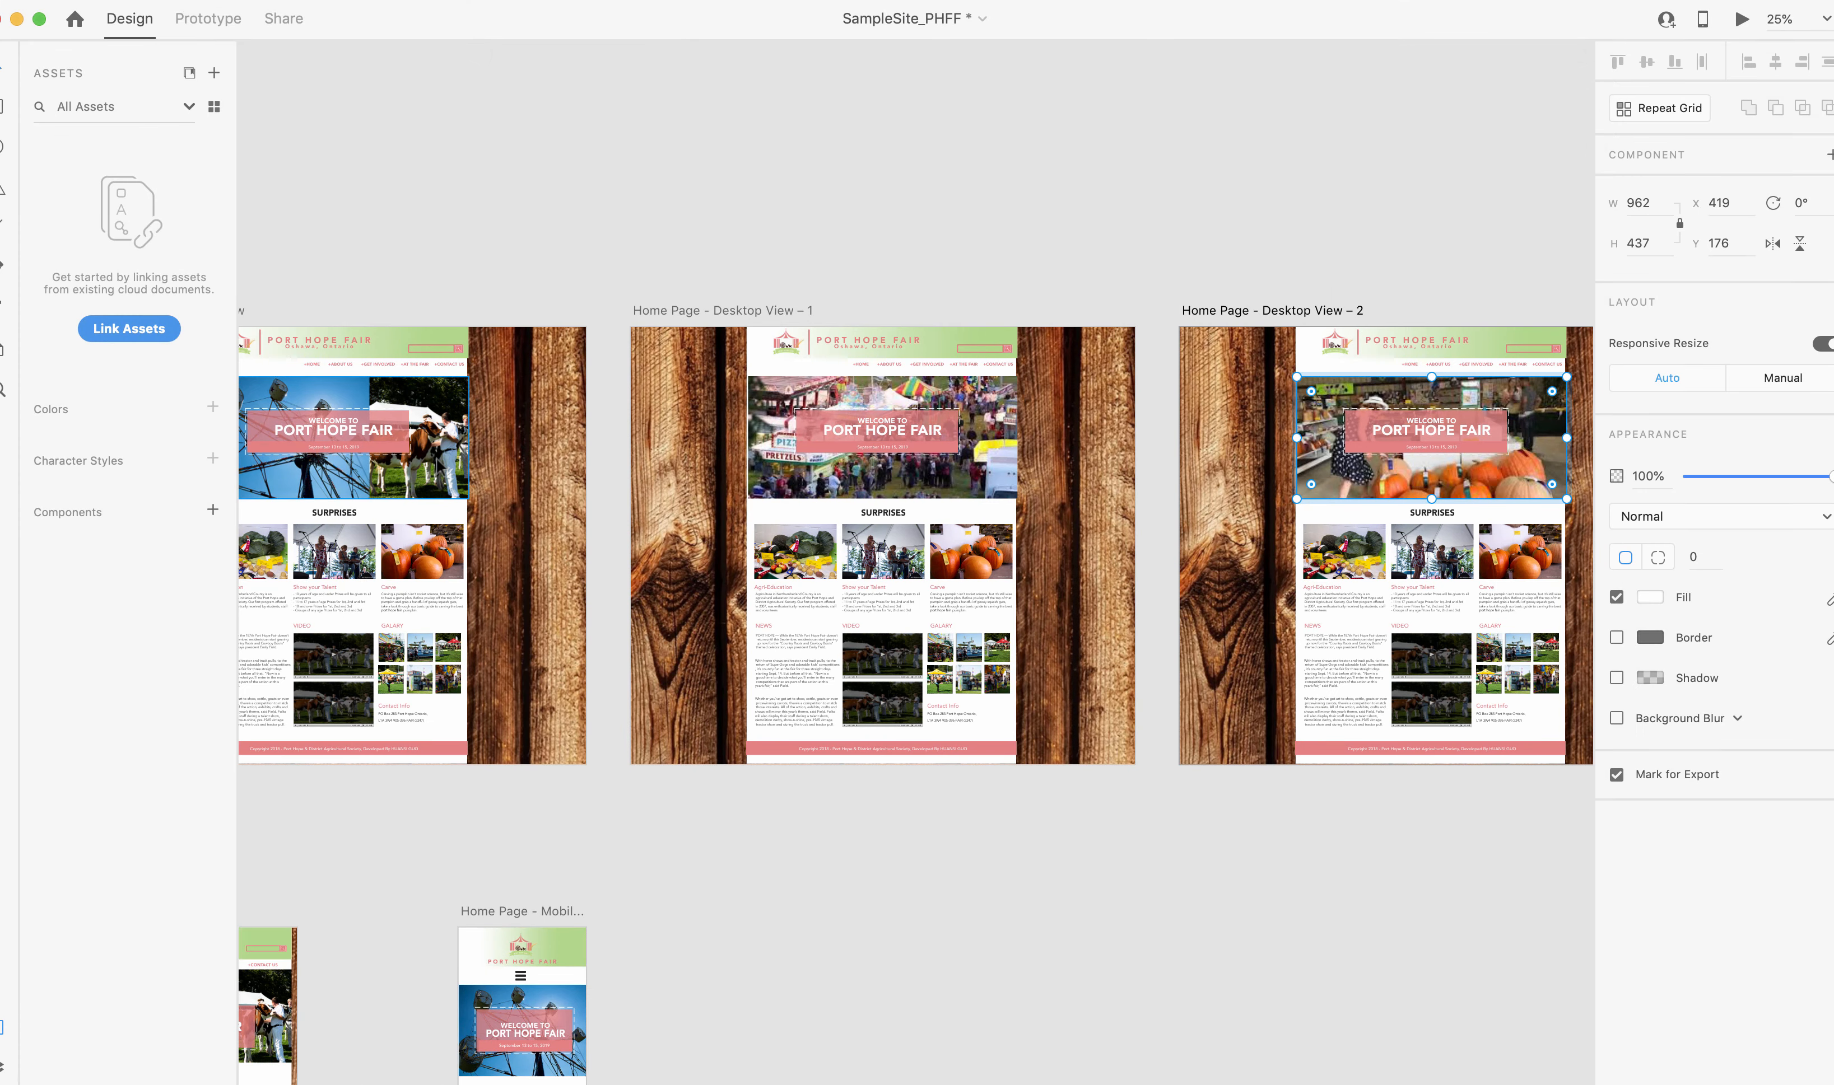
In Prototype mode, link the original desktop page's hero to Home Page - Desktop View – 1 with a Tap trigger and Dissolve transition.
left_click(442, 468)
double_click(435, 407)
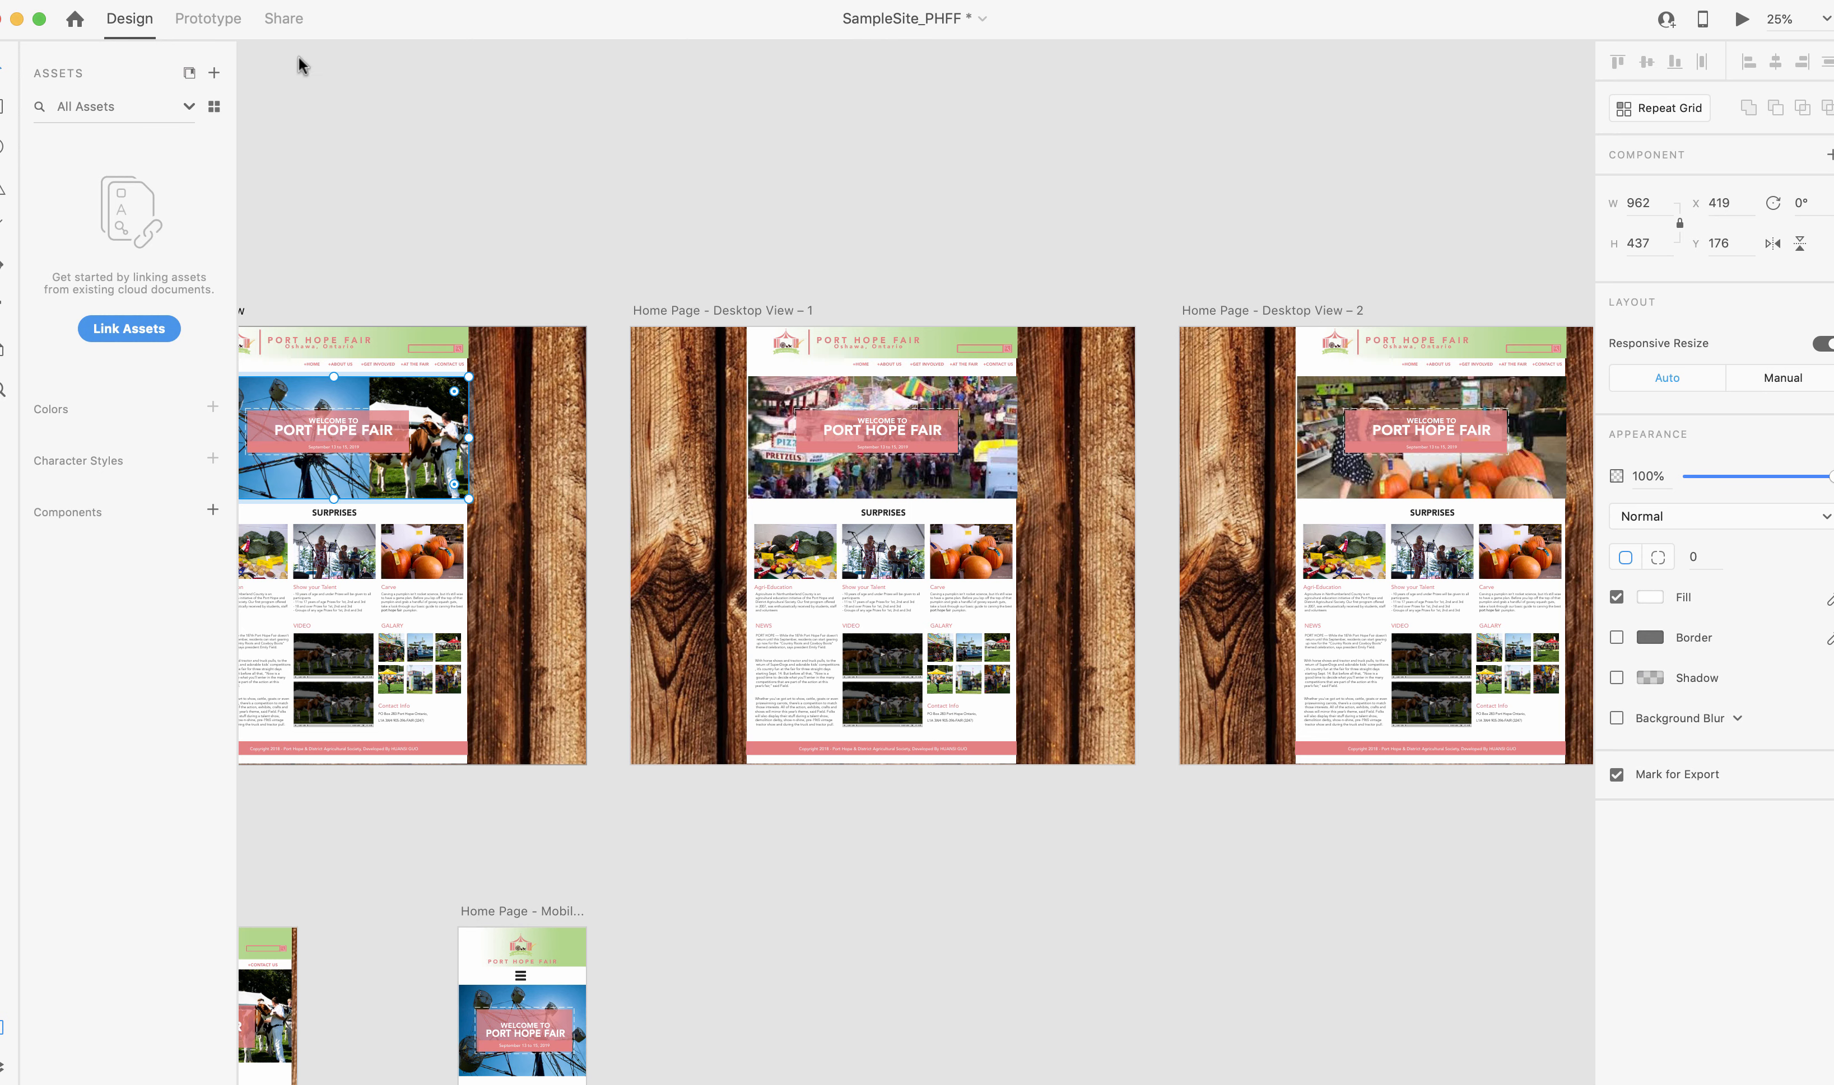
left_click(199, 23)
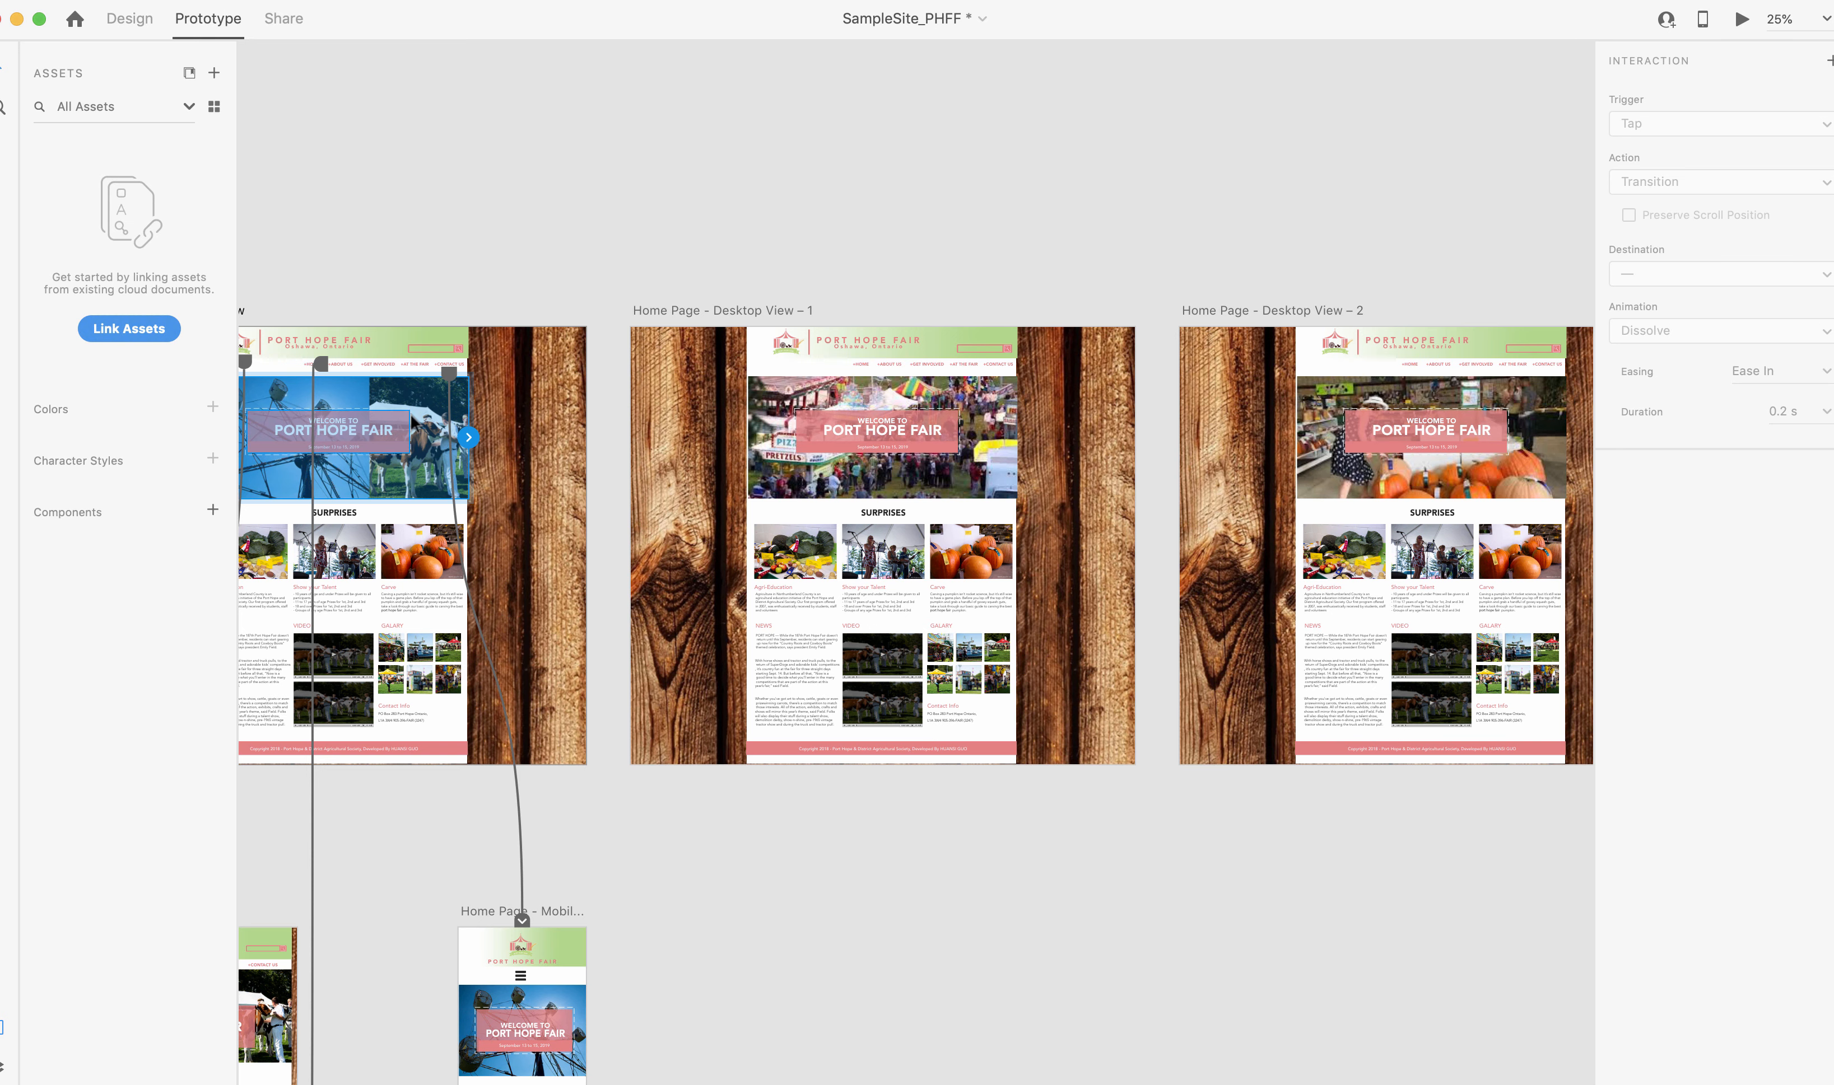
left_click(434, 290)
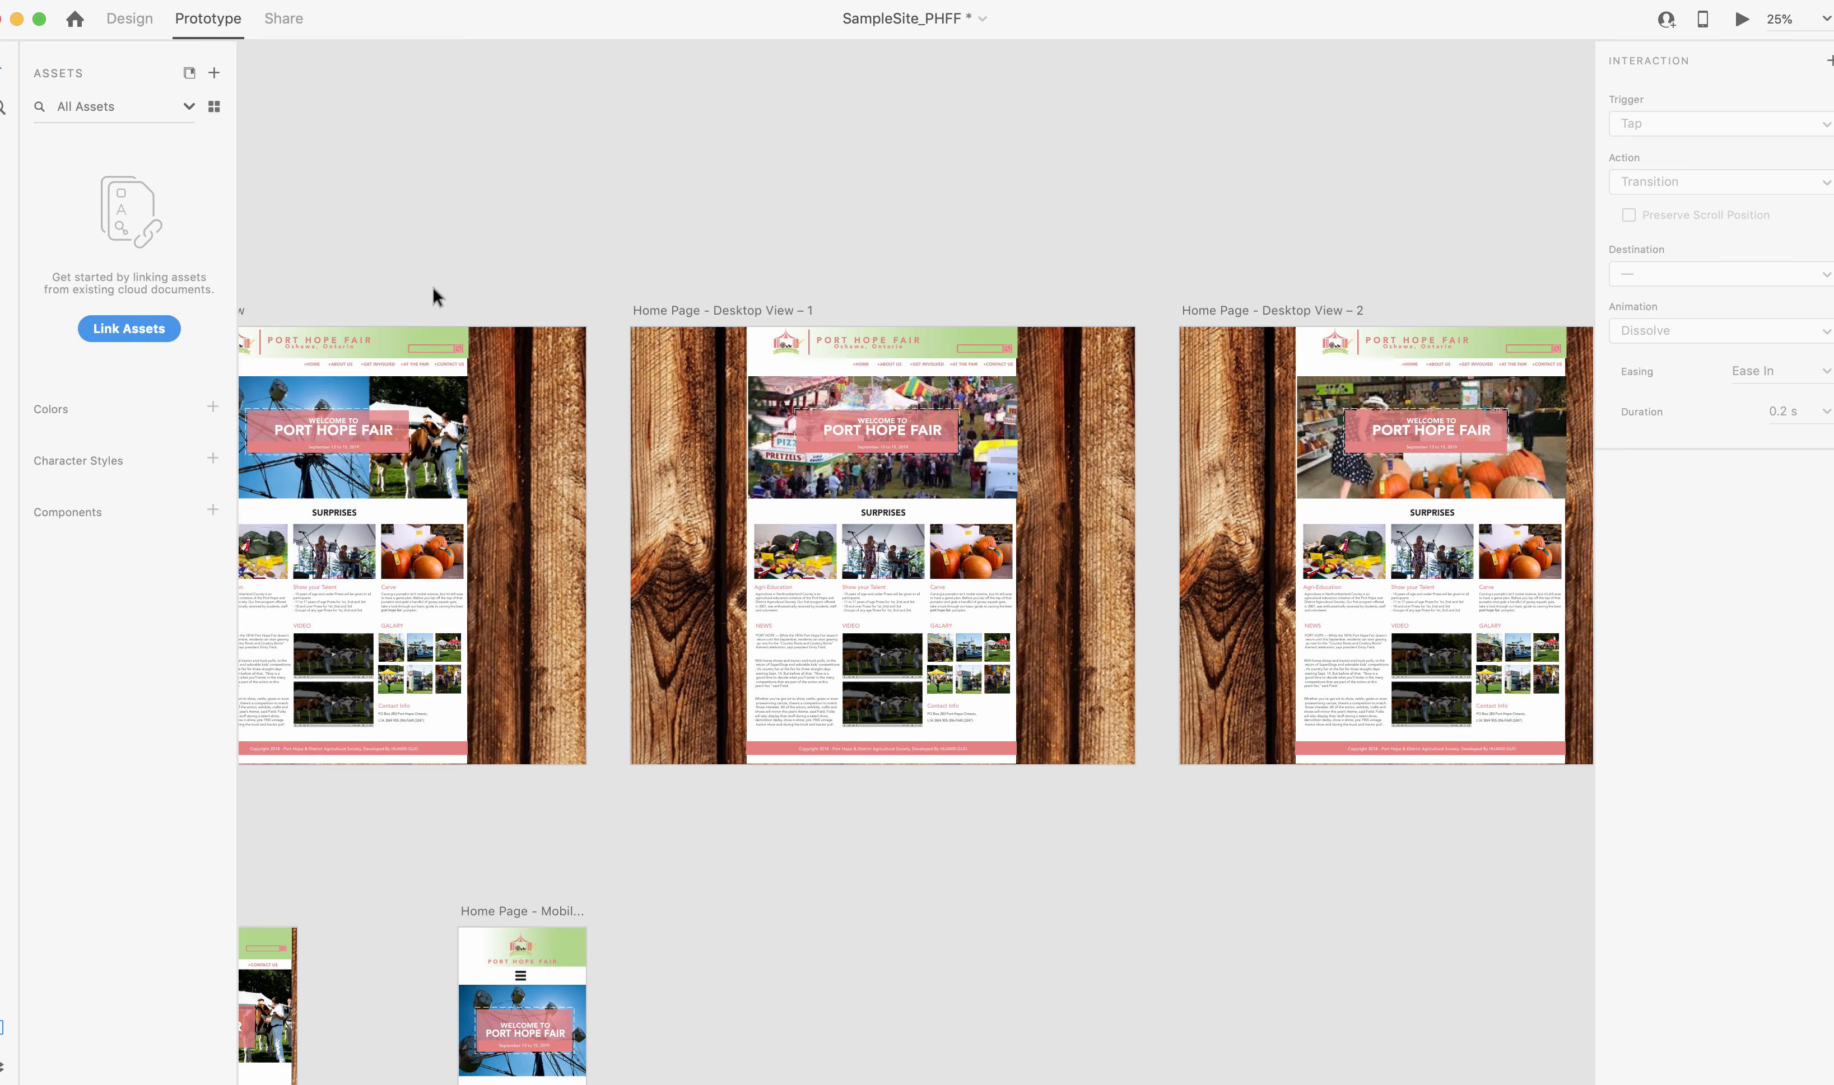
left_click(431, 394)
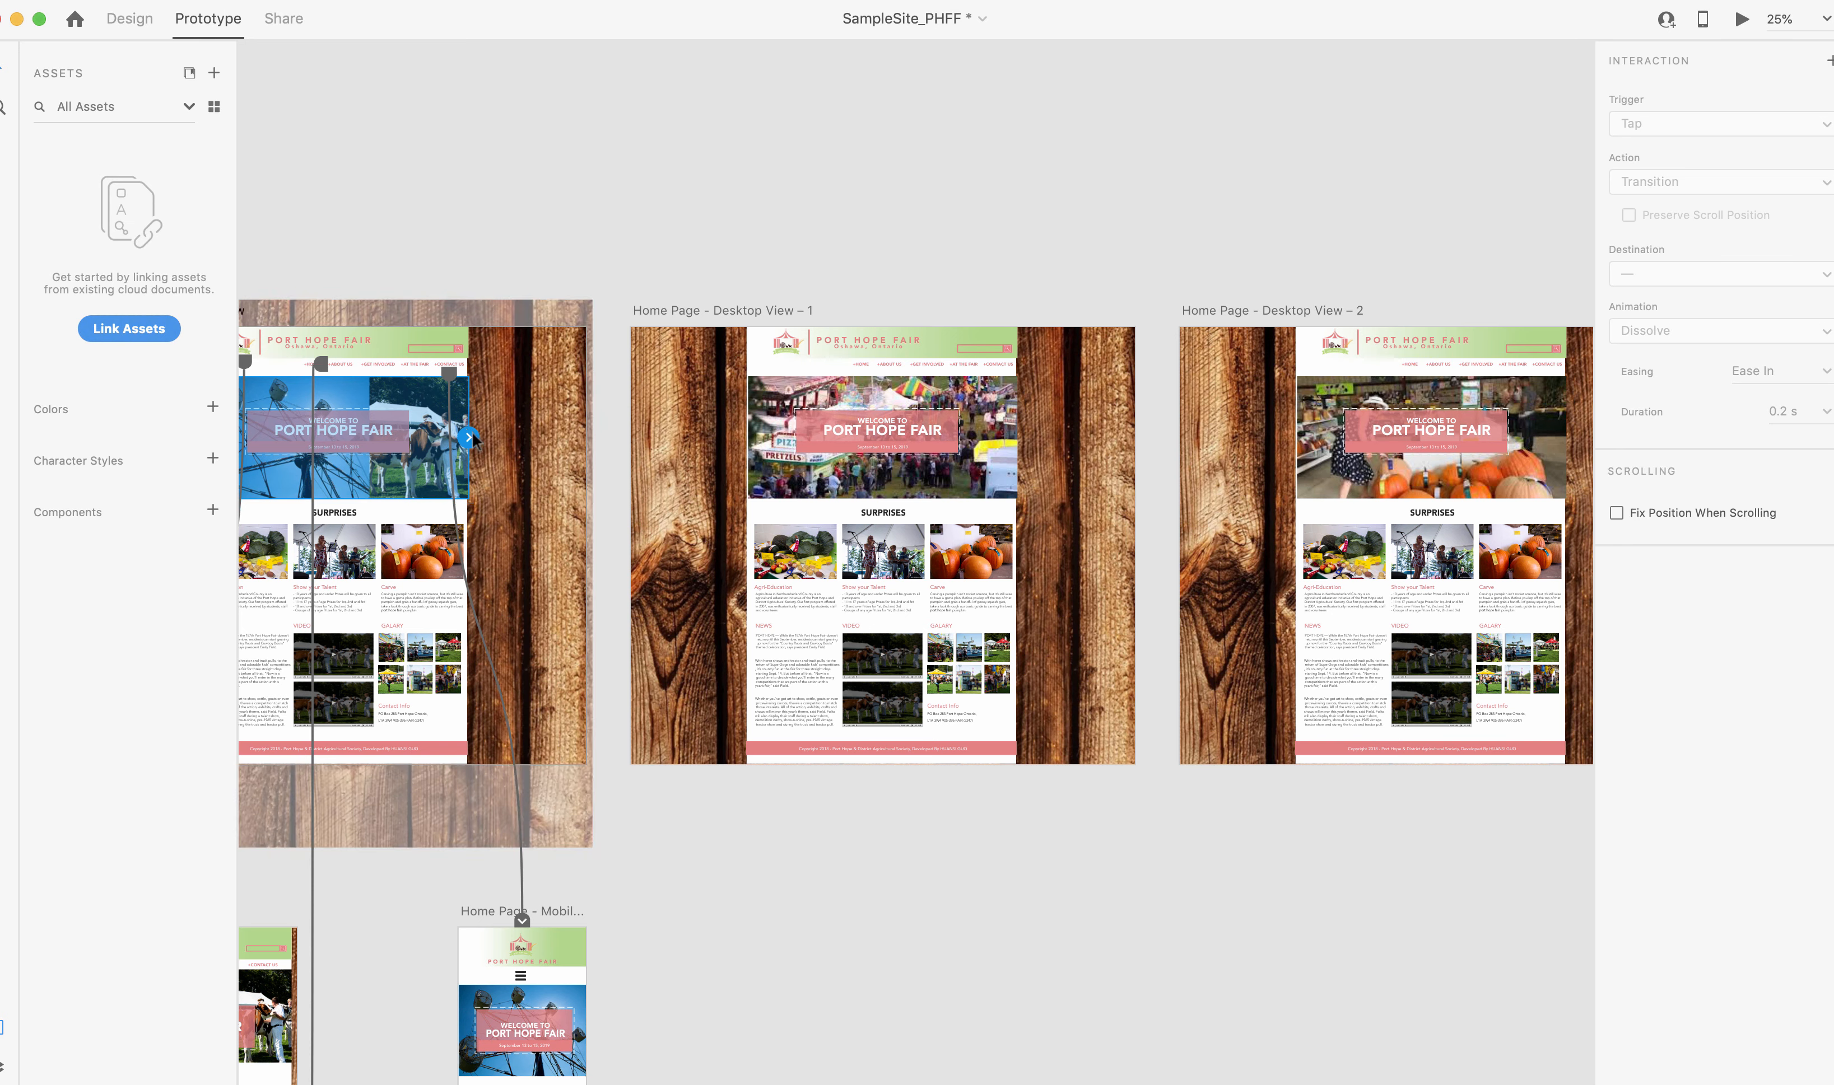
left_click_drag(469, 438, 770, 425)
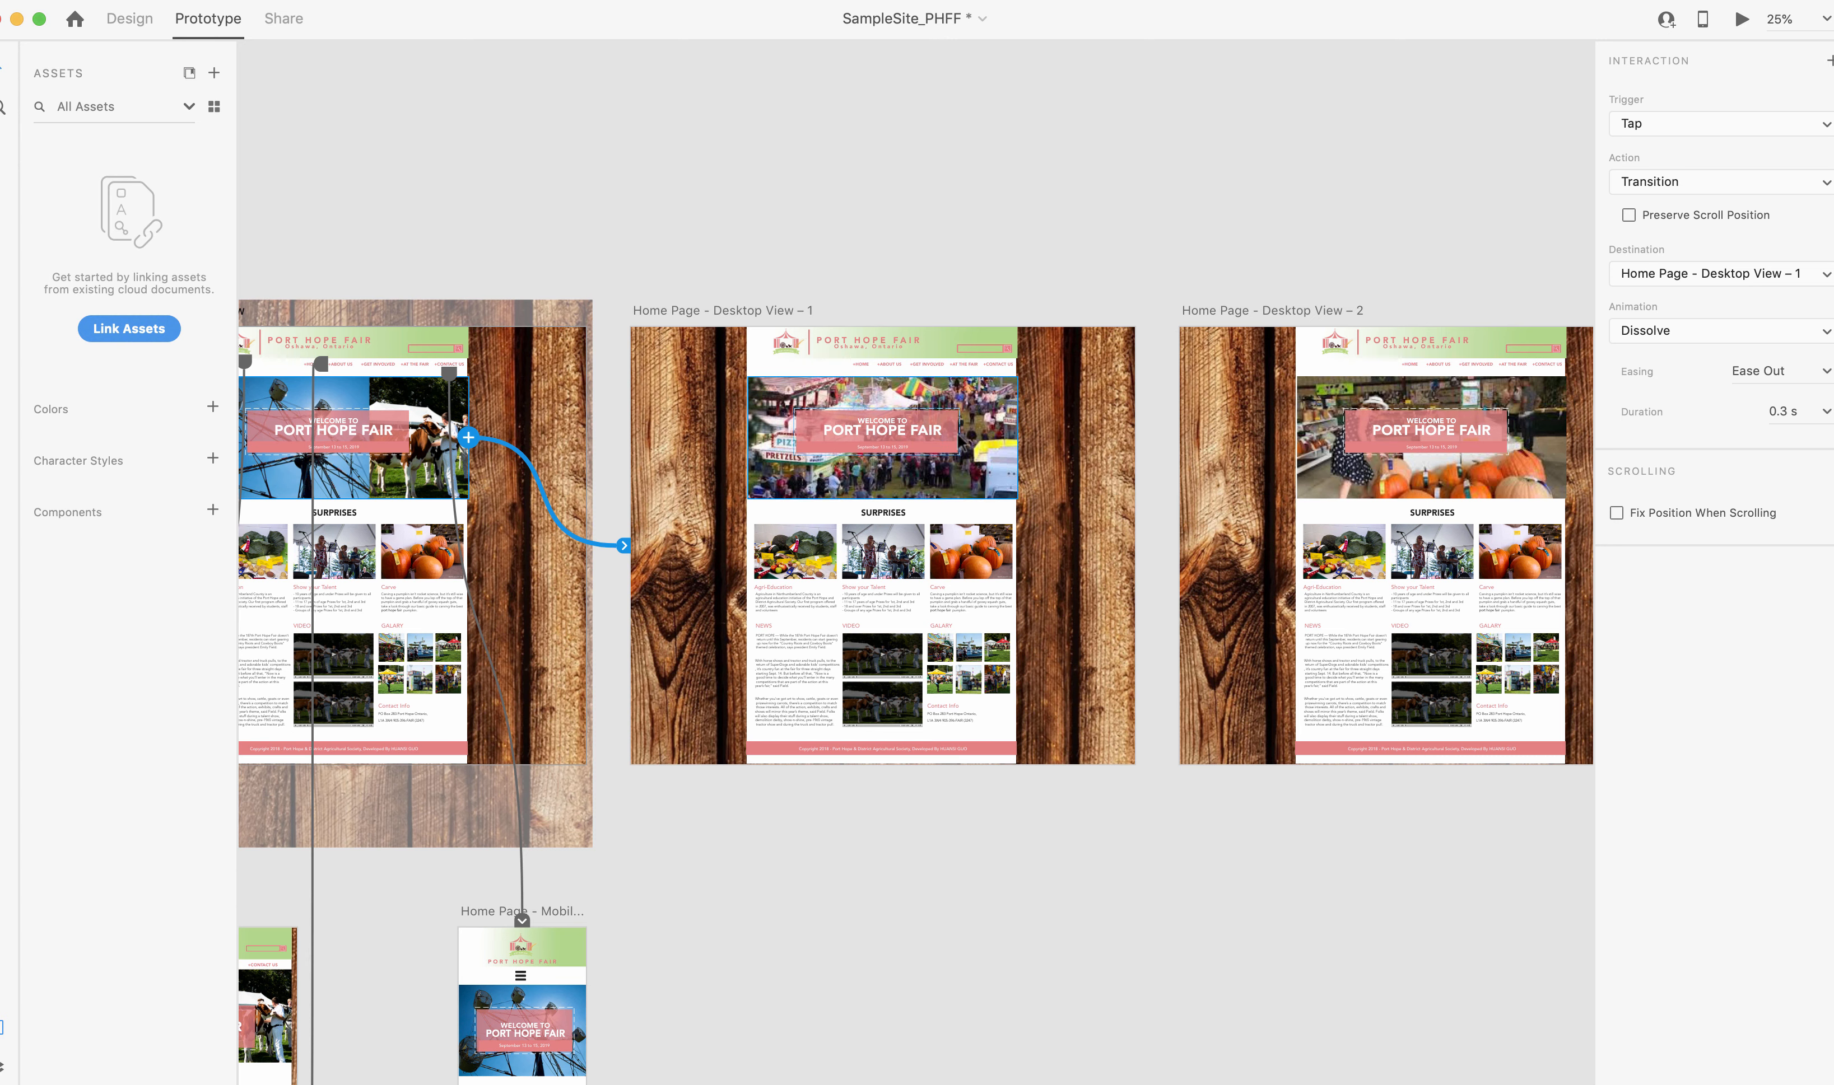
Link the hero of Desktop View – 1 to Desktop View – 2, and that one's hero back to Home Page - Desktop View, with Tap Dissolve transitions.
left_click(987, 396)
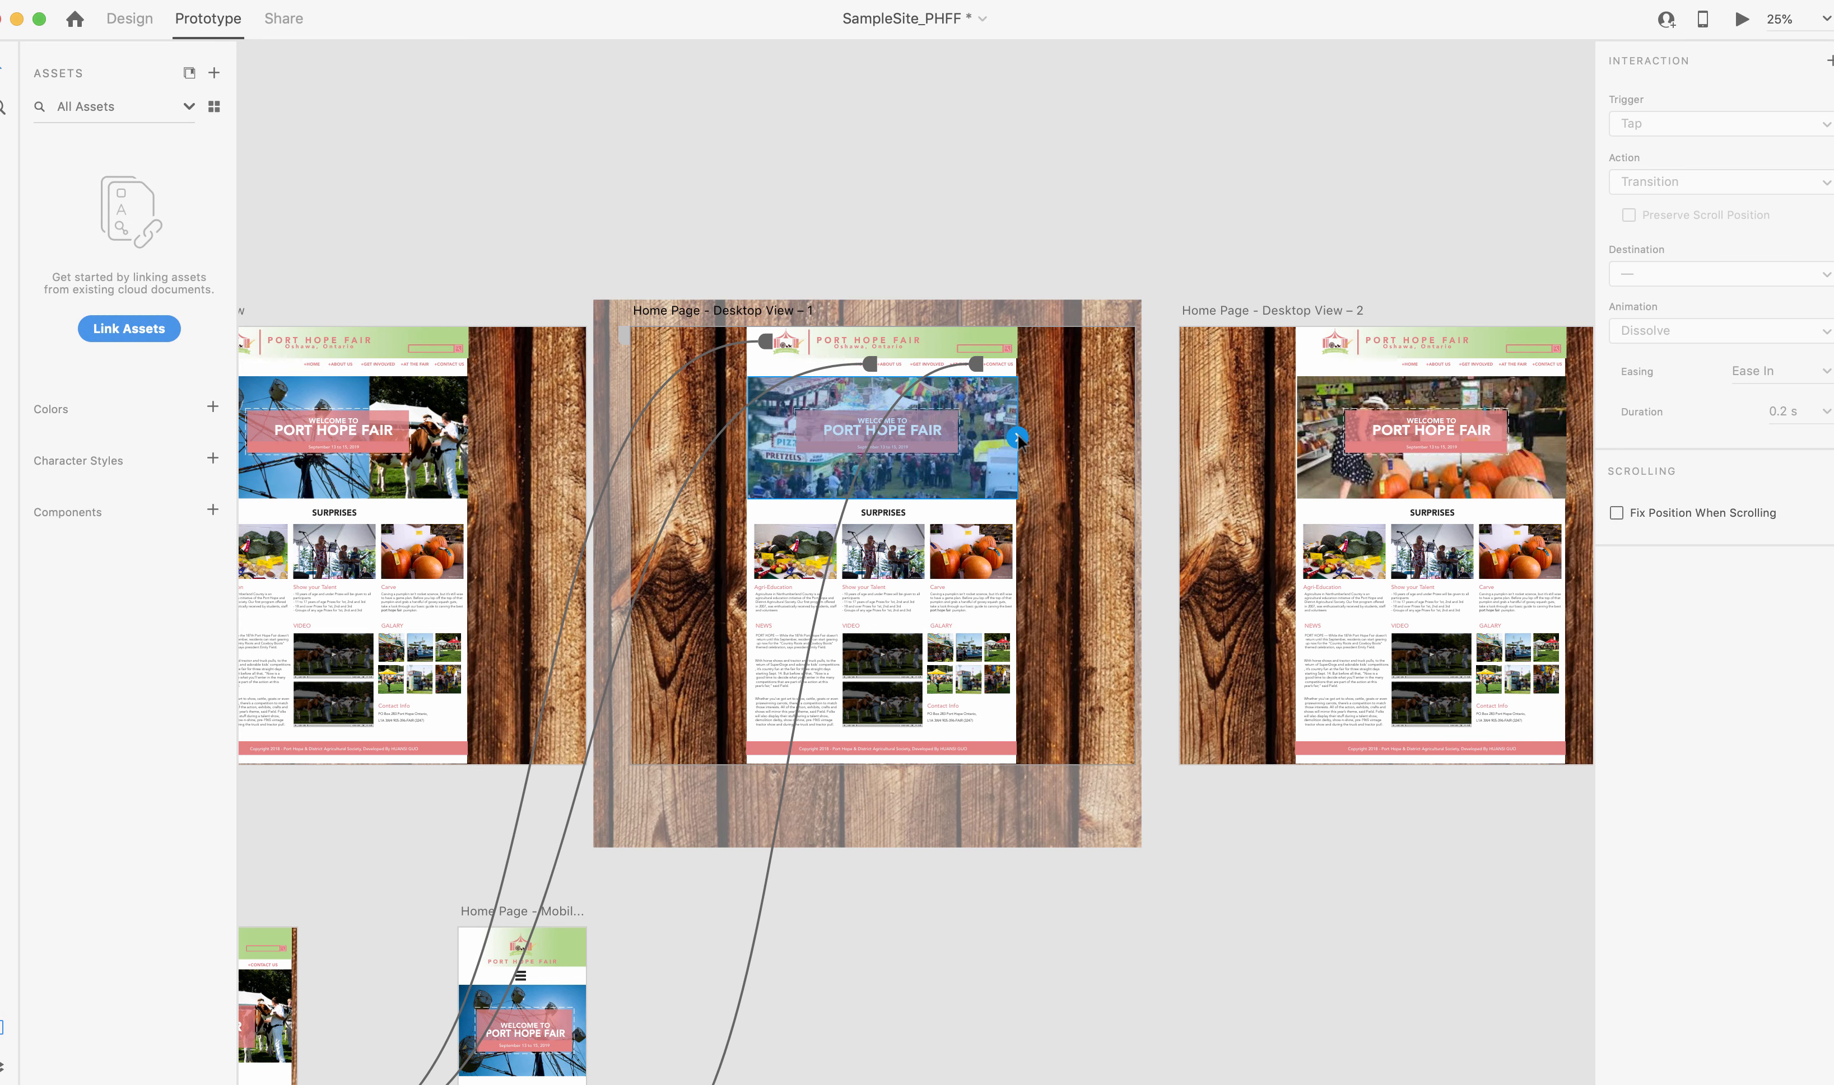
left_click_drag(1017, 438, 1321, 439)
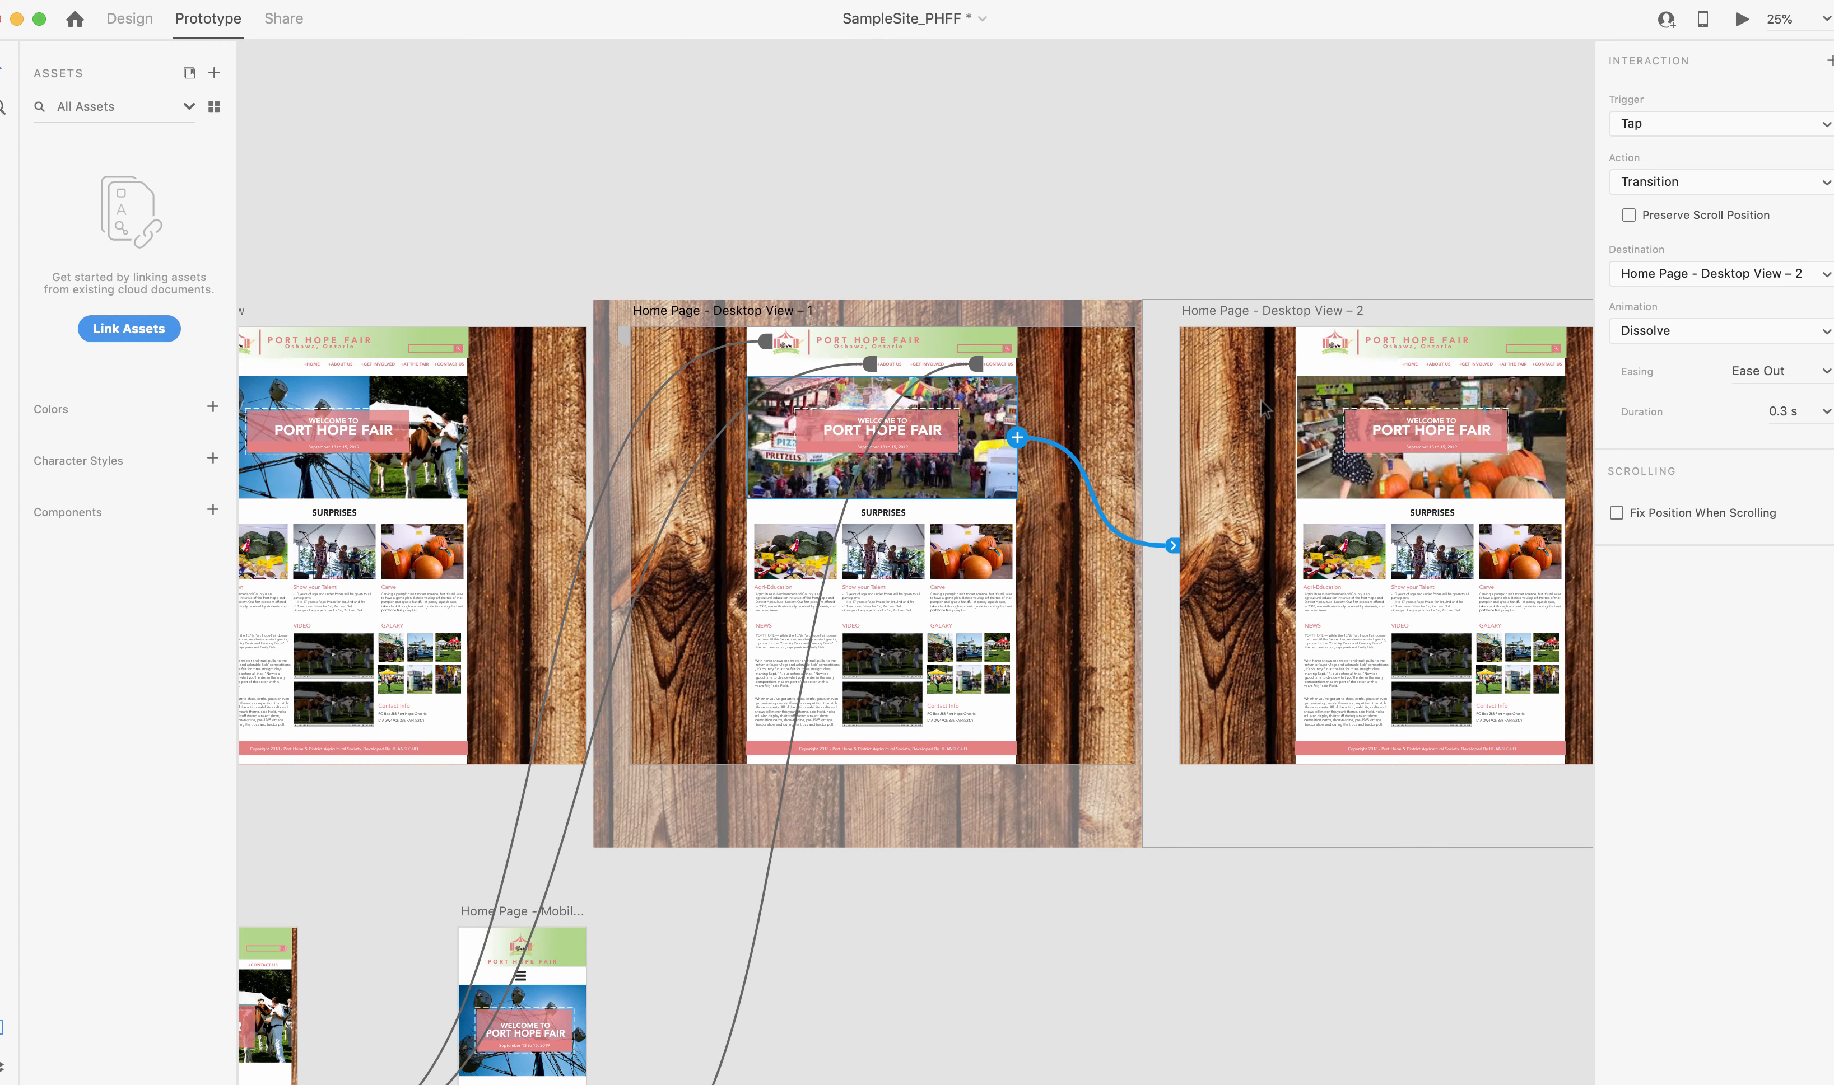
left_click(1332, 407)
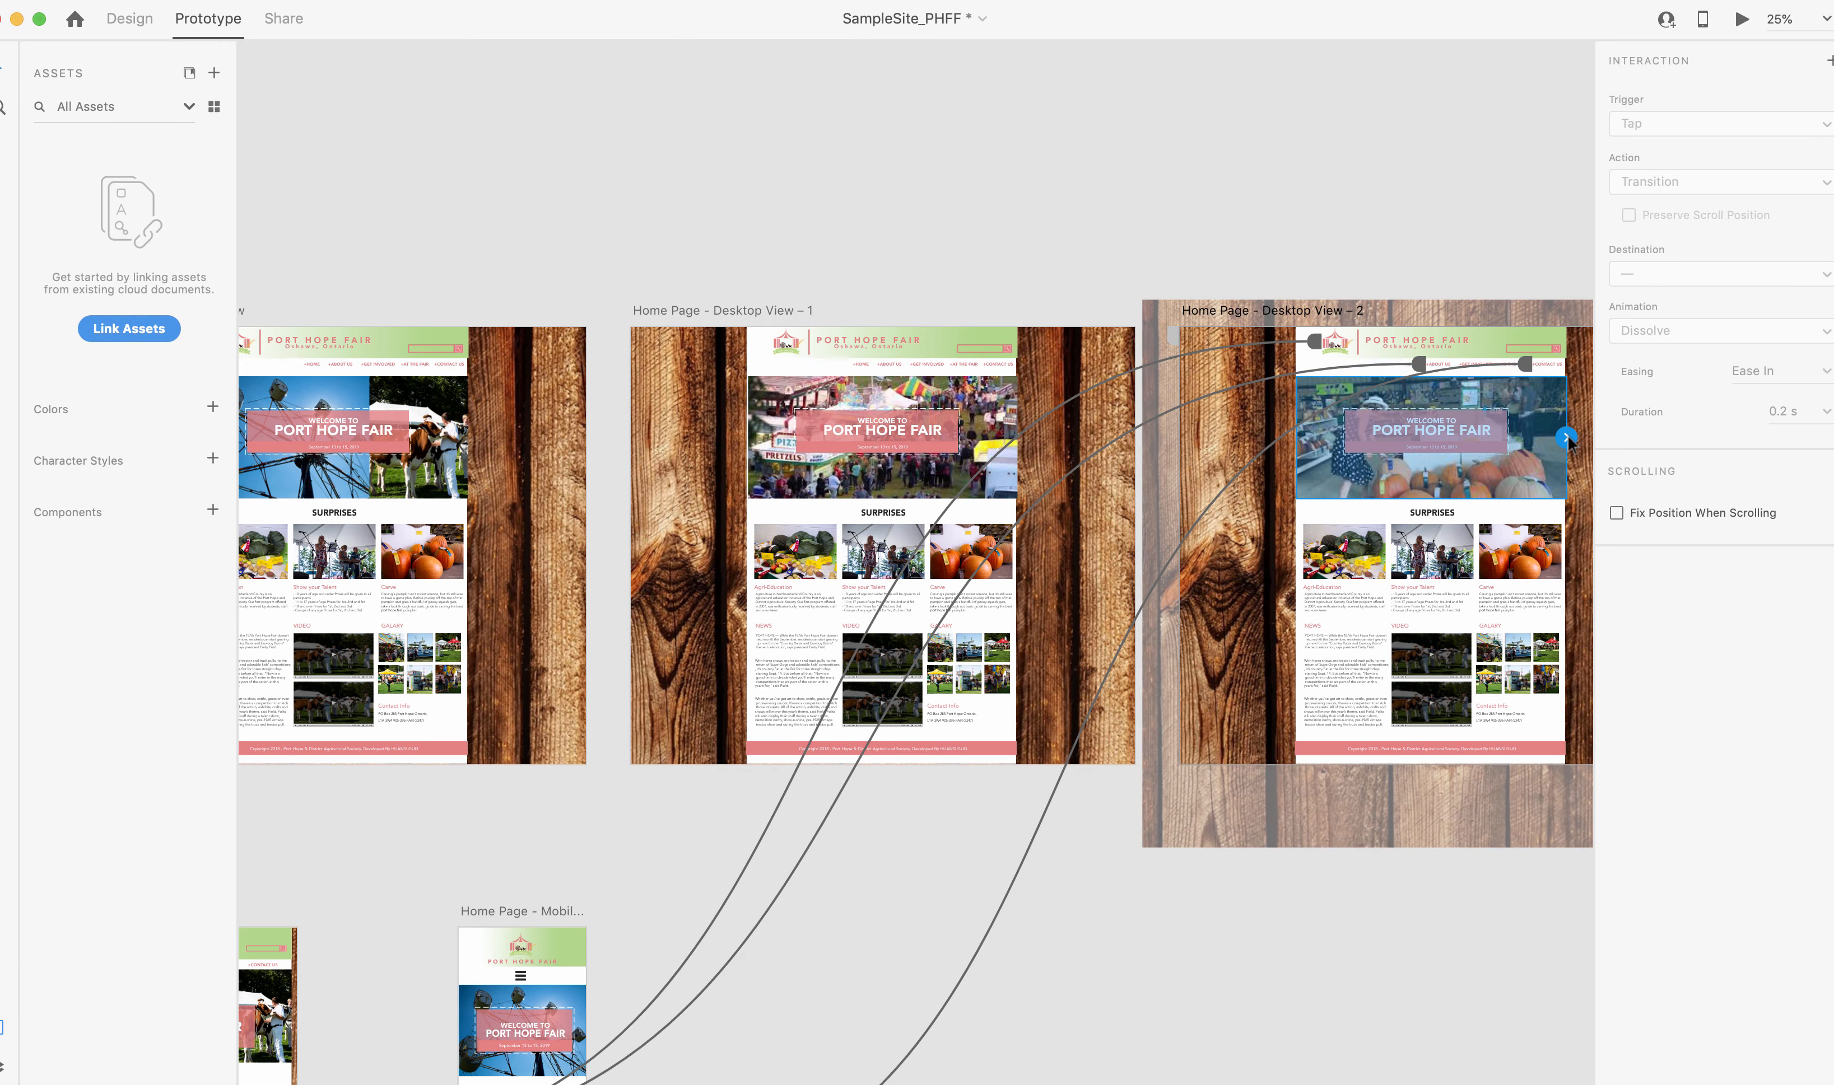
left_click_drag(1566, 436, 435, 439)
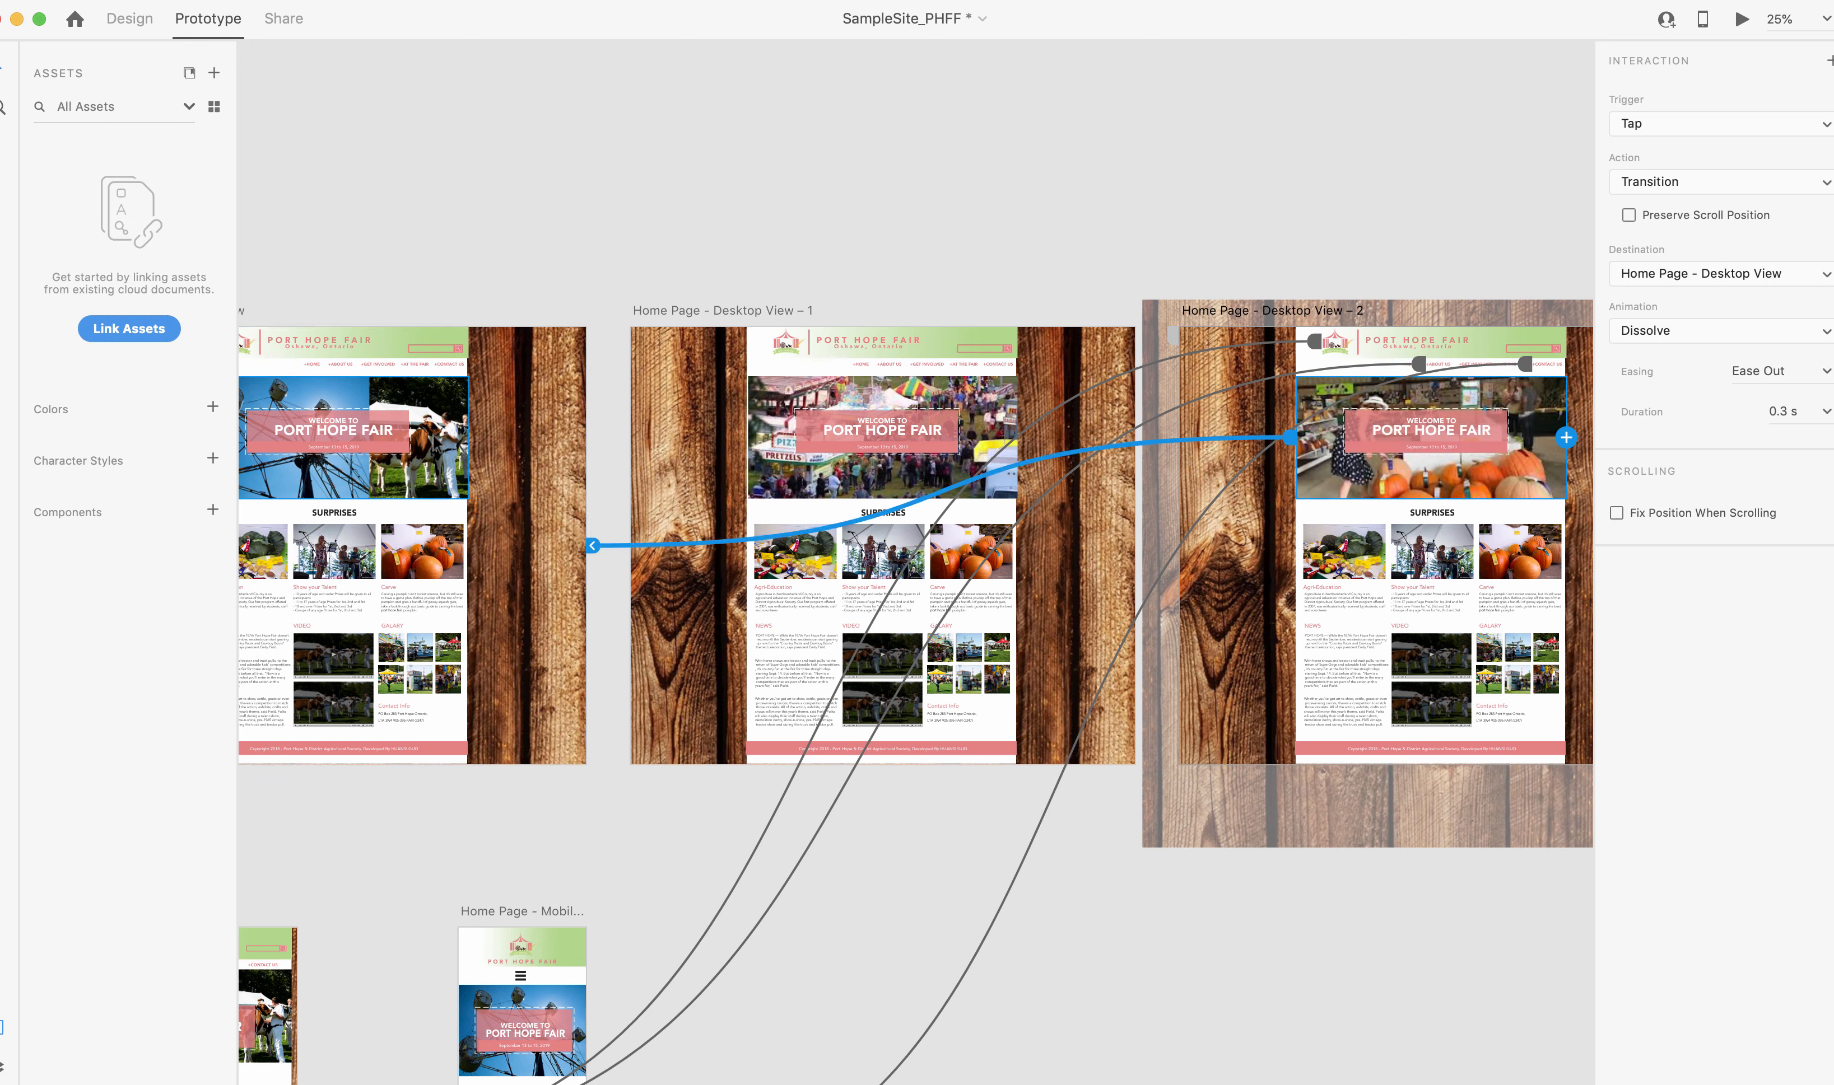
Examine the prototype connections of the original desktop artboard and its two copies one by one.
left_click(502, 382)
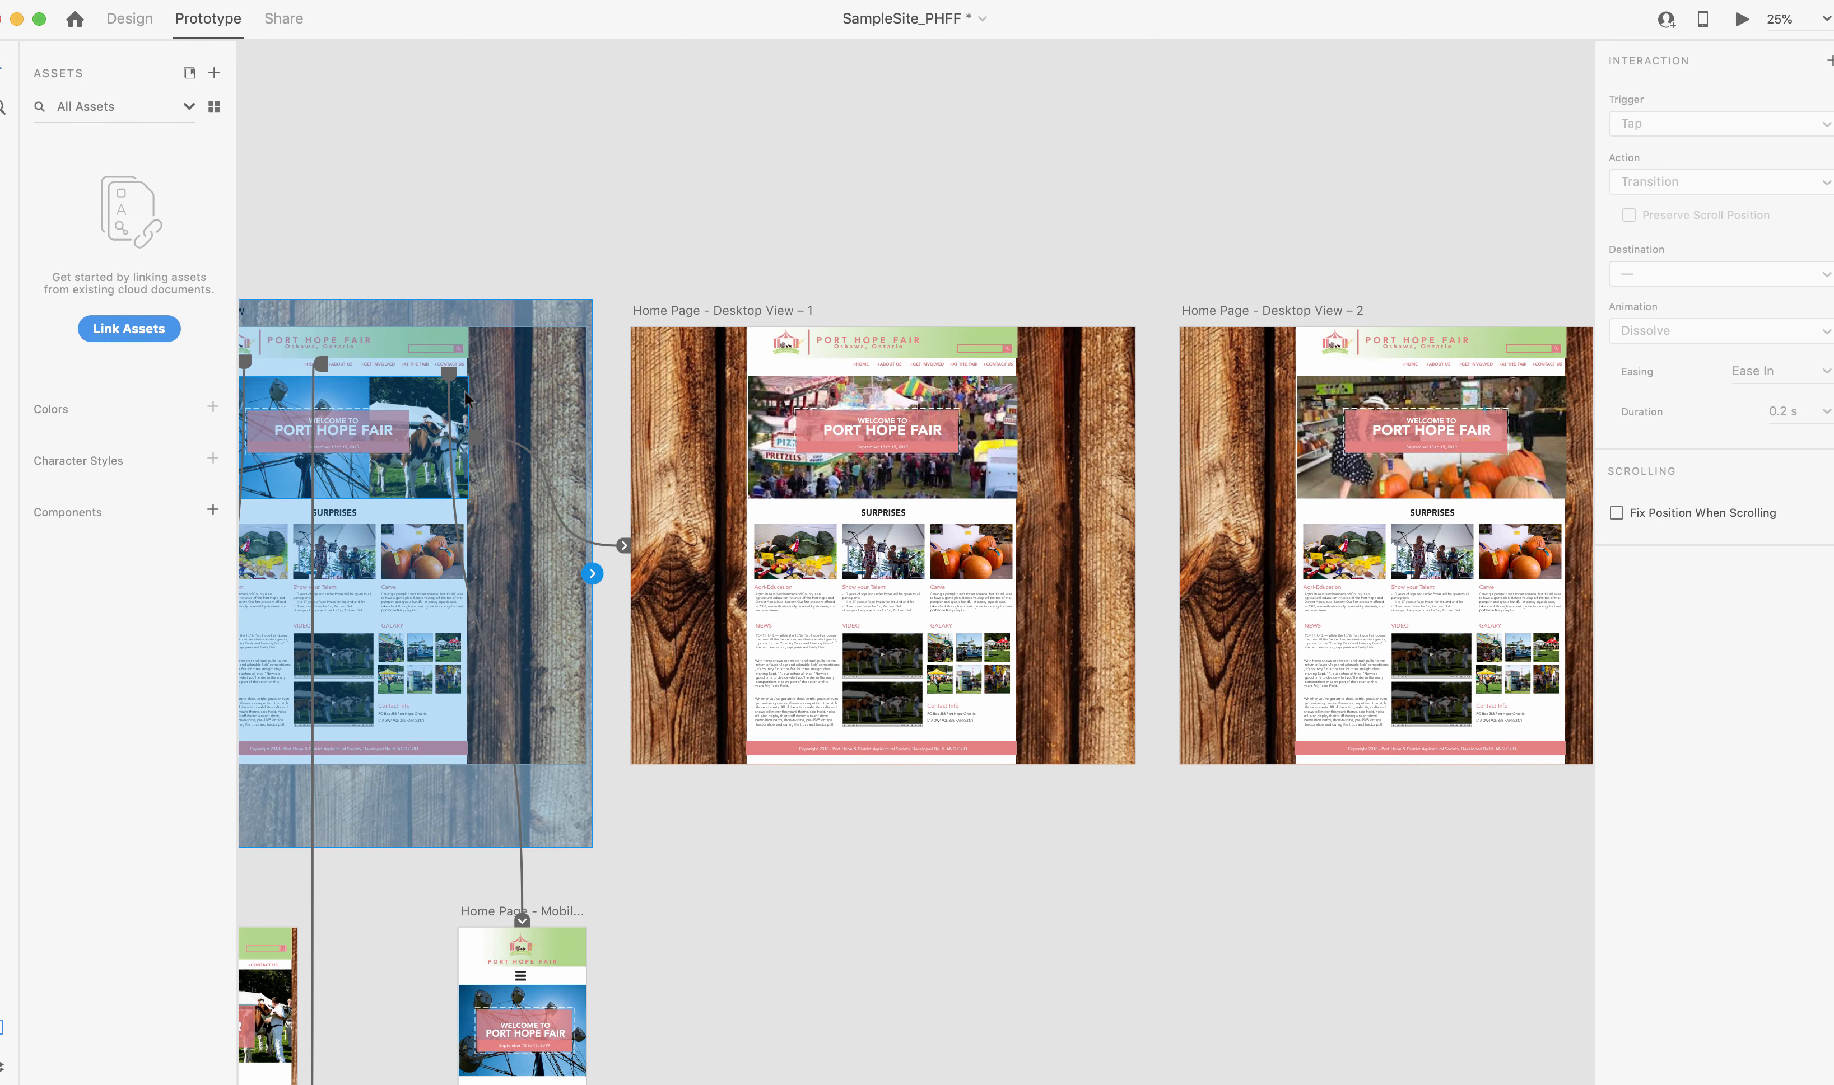
scroll(350, 396, "down", 5)
scroll(350, 397, "left", 3)
scroll(351, 404, "left", 2)
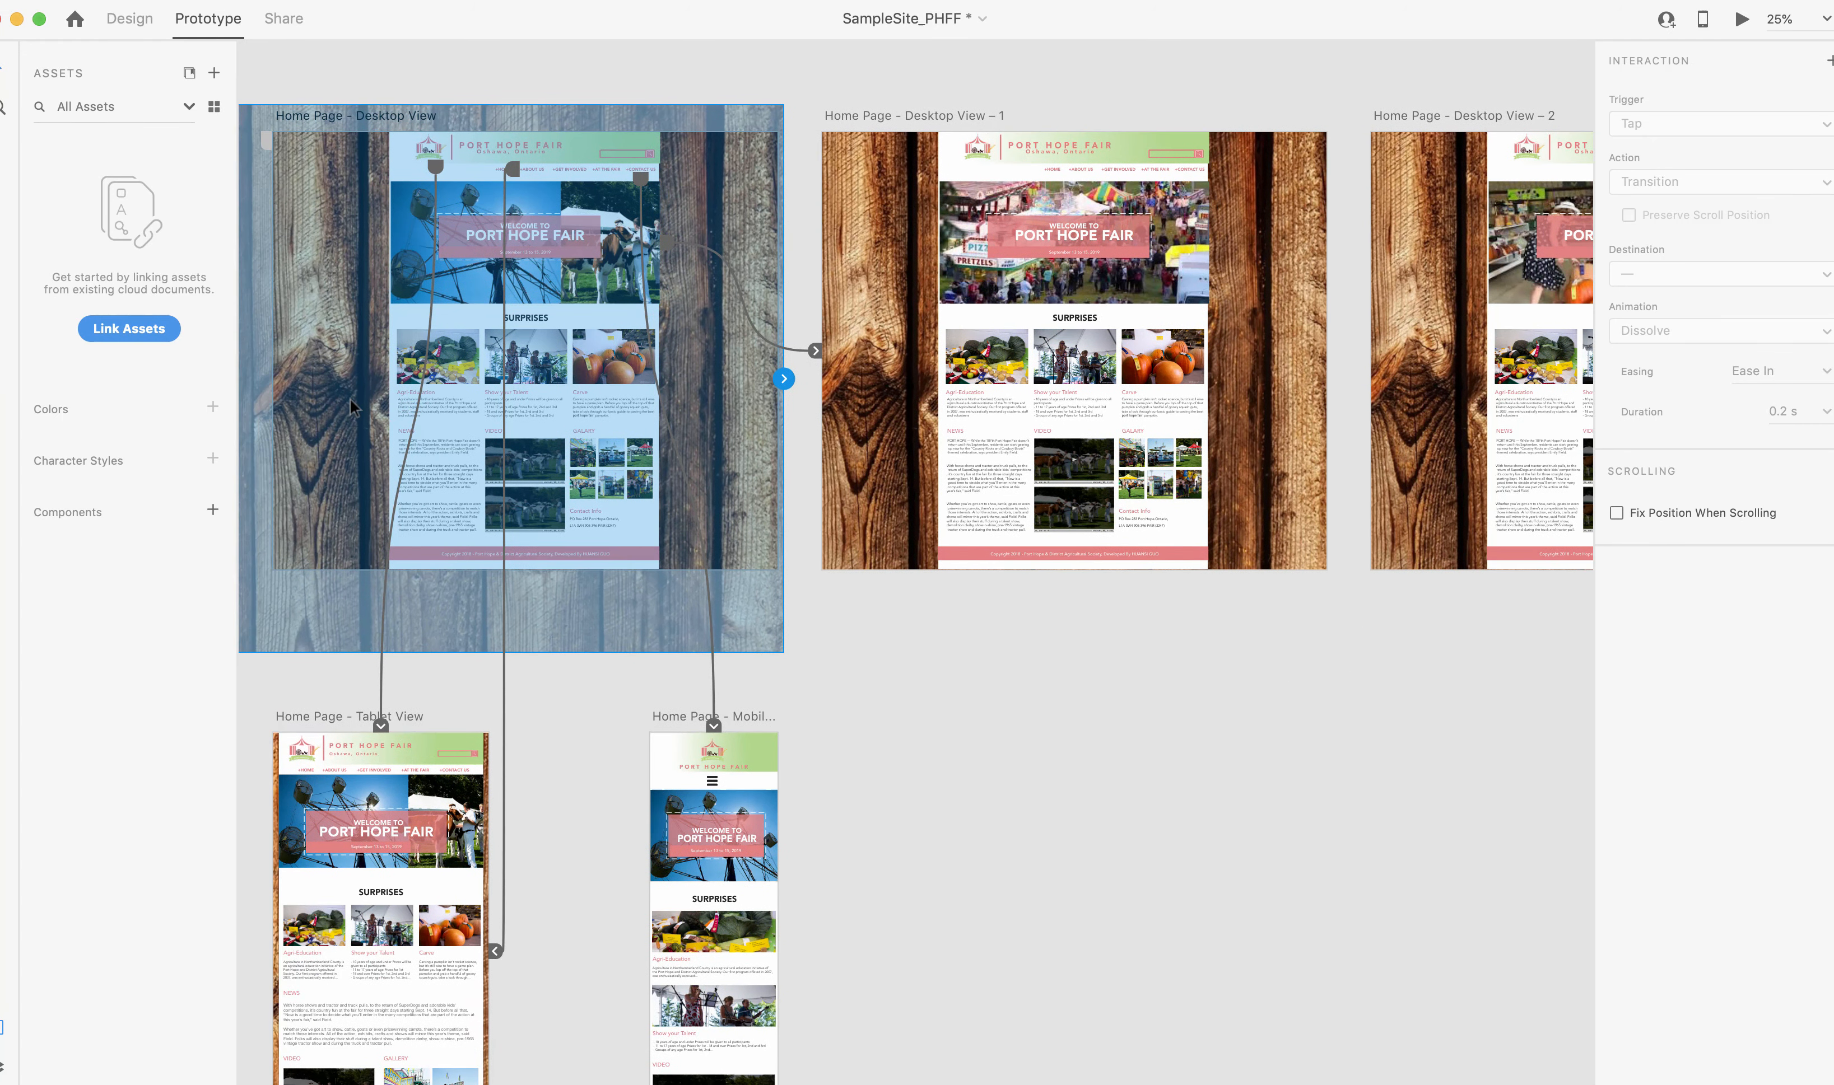
left_click(913, 215)
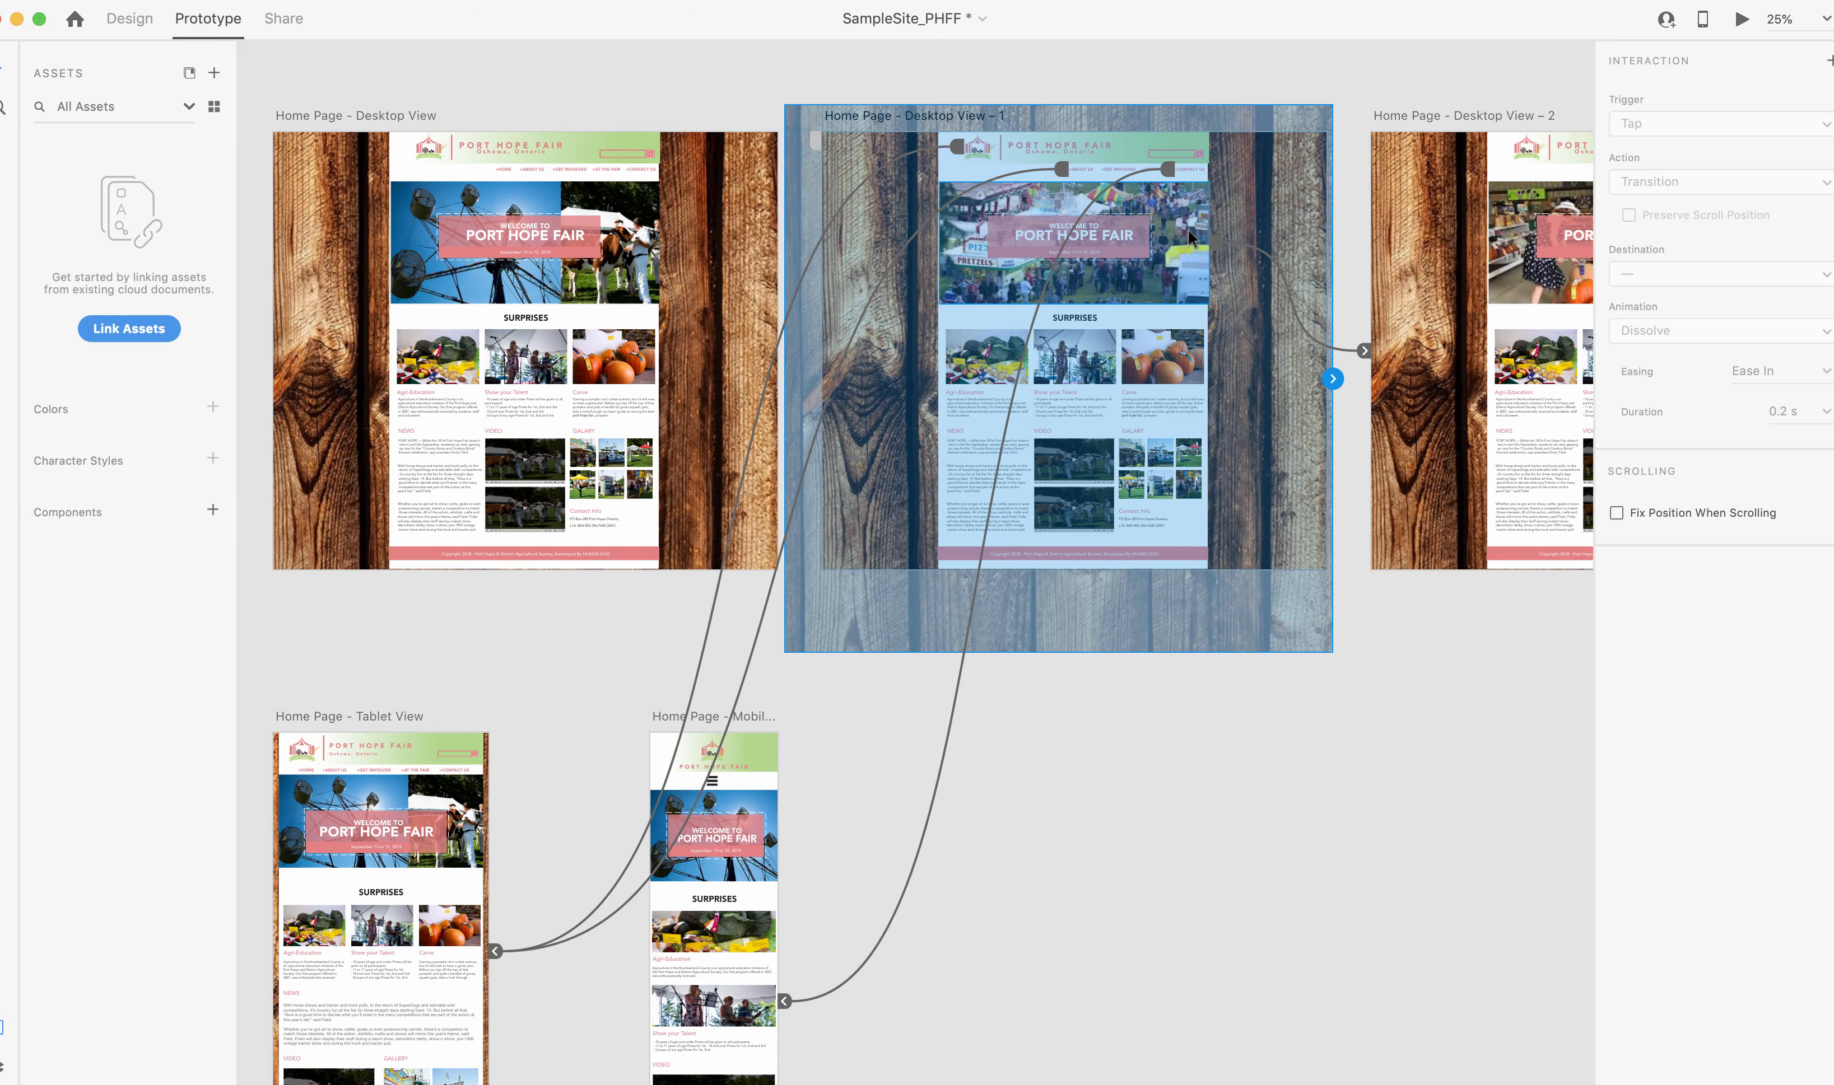
scroll(1189, 237, "right", 5)
left_click(1079, 224)
scroll(1080, 224, "left", 1)
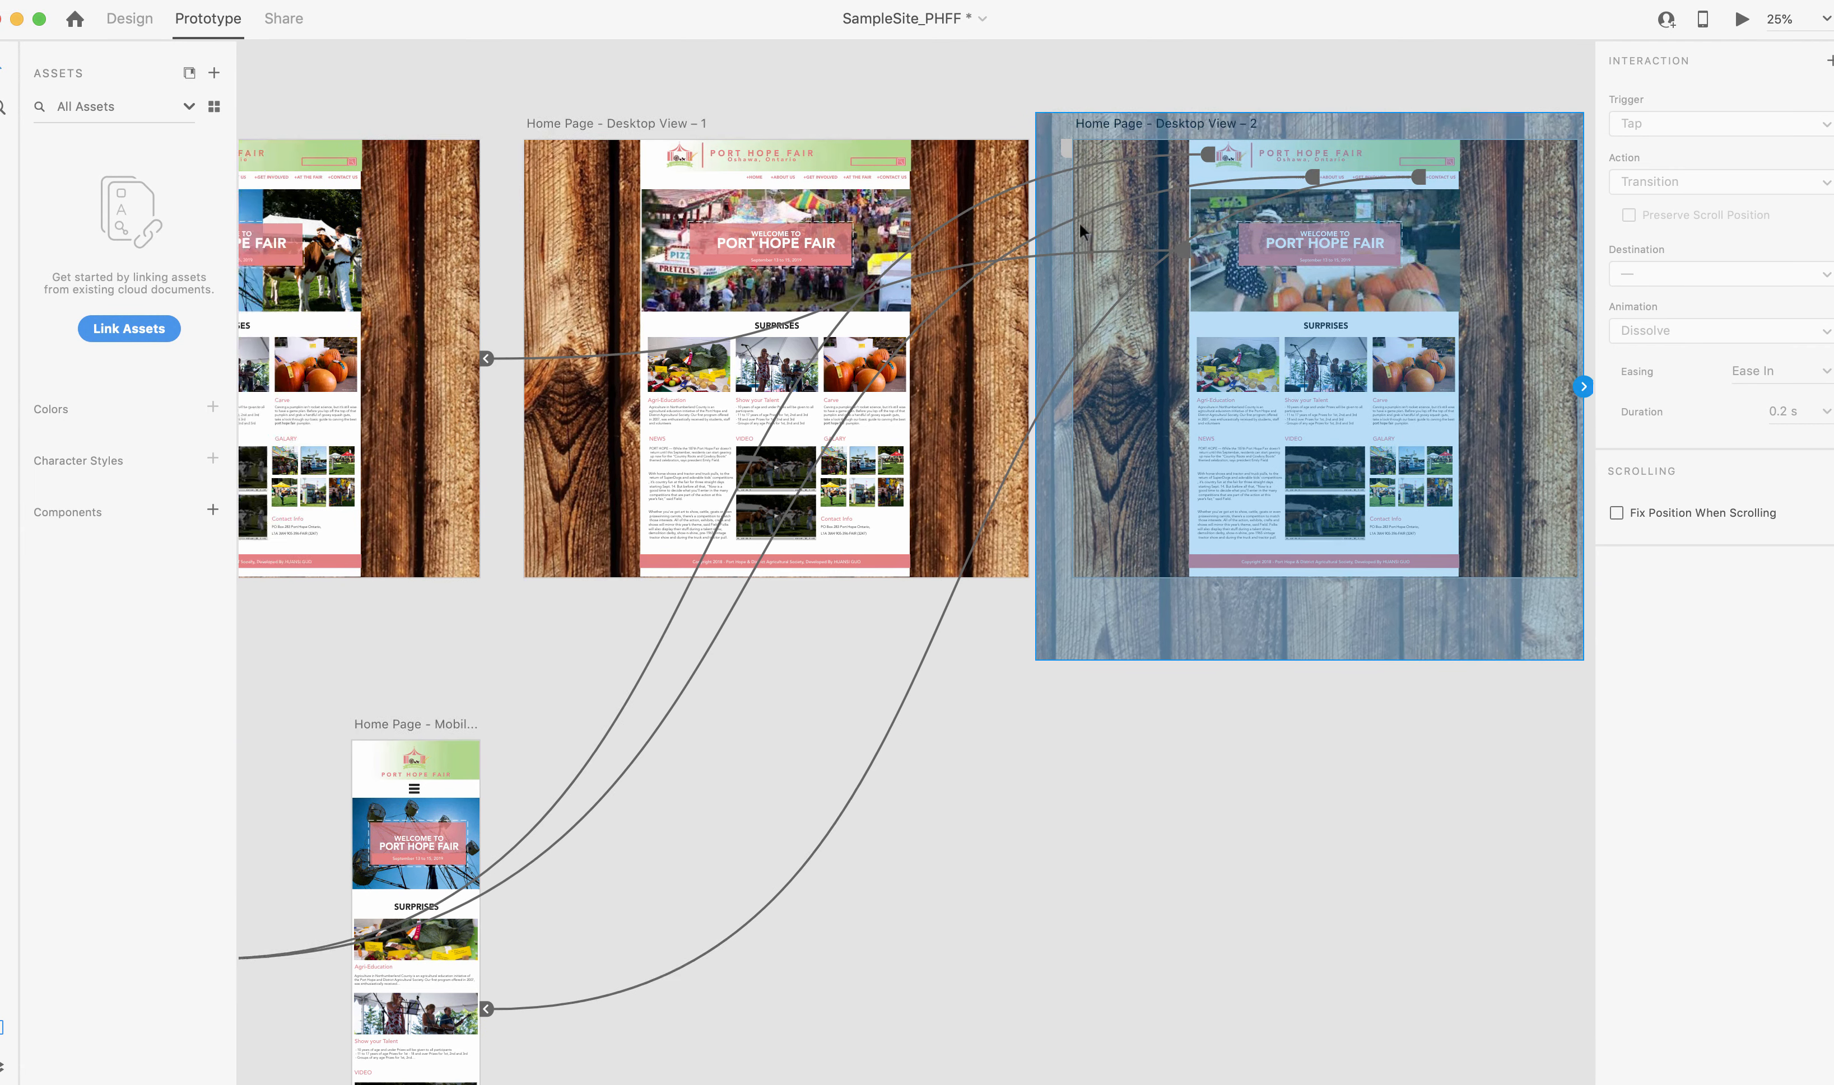
scroll(1079, 223, "left", 3)
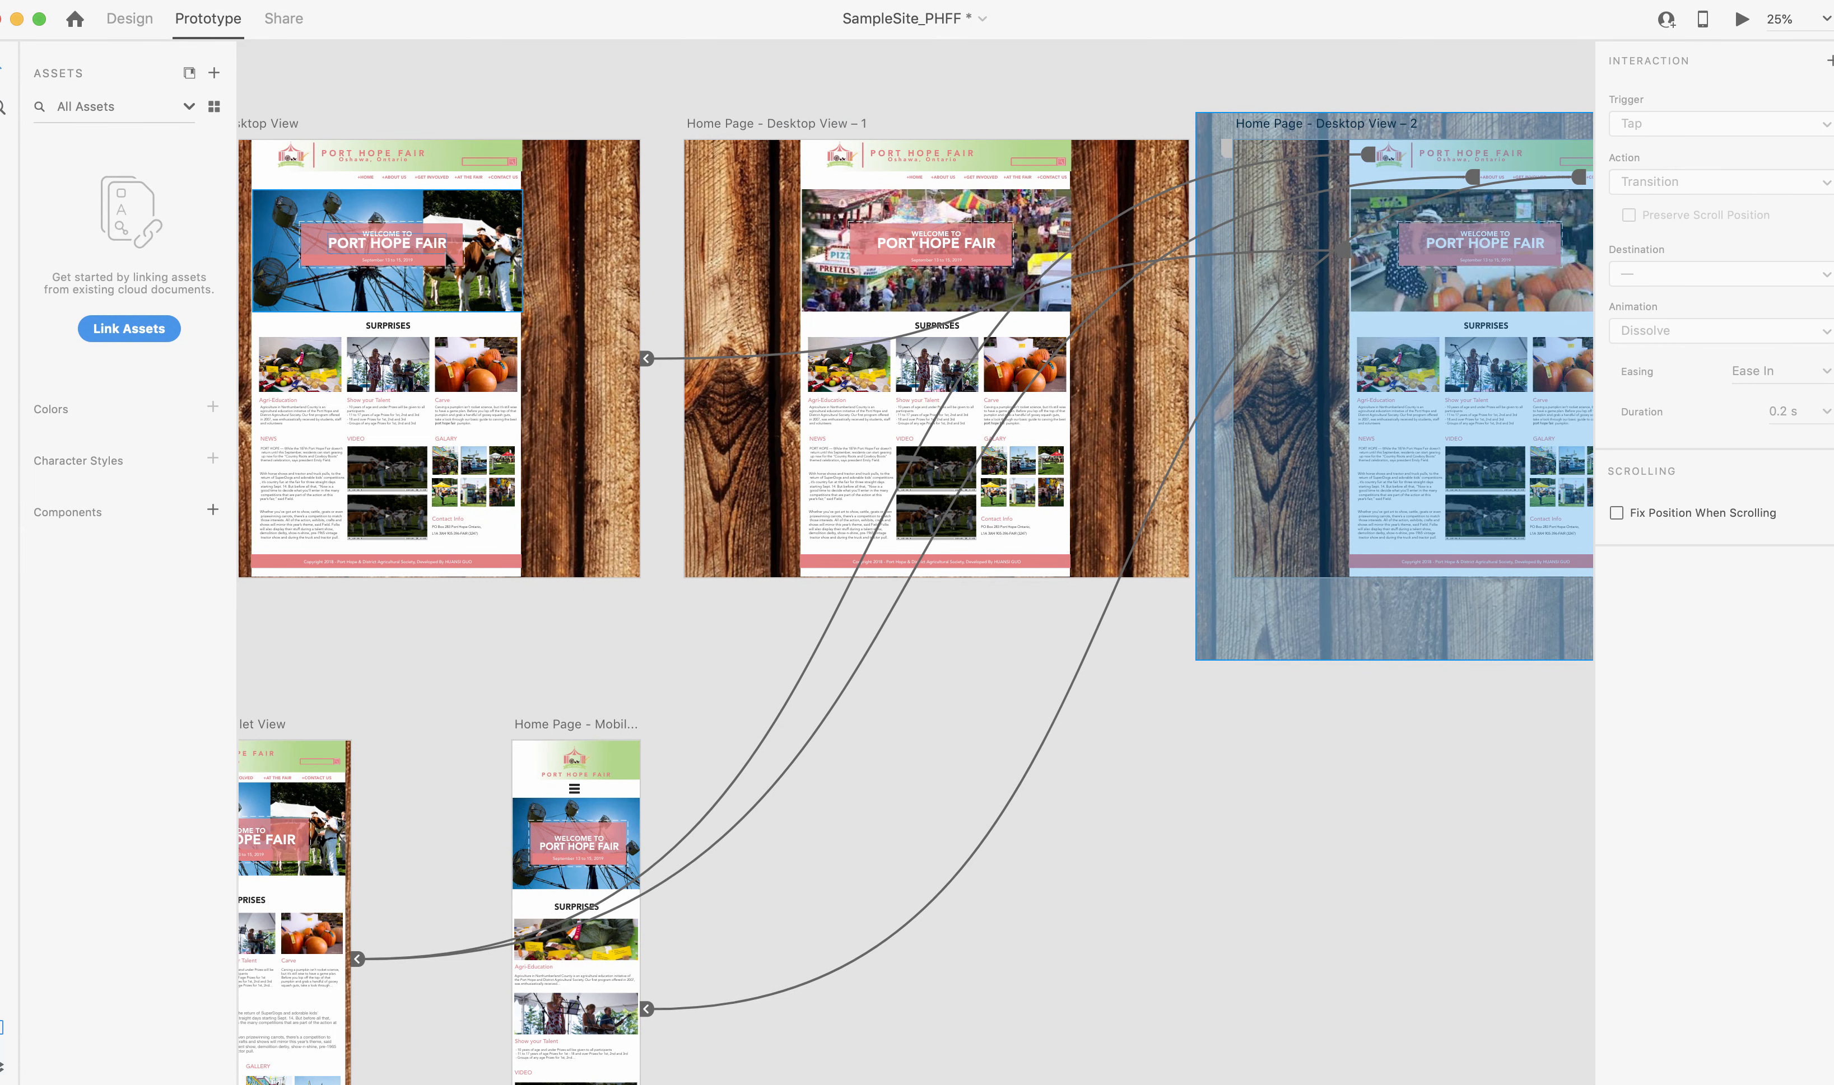
Preview the prototype from the original desktop page and tap through the hero images to test the slideshow.
left_click(547, 188)
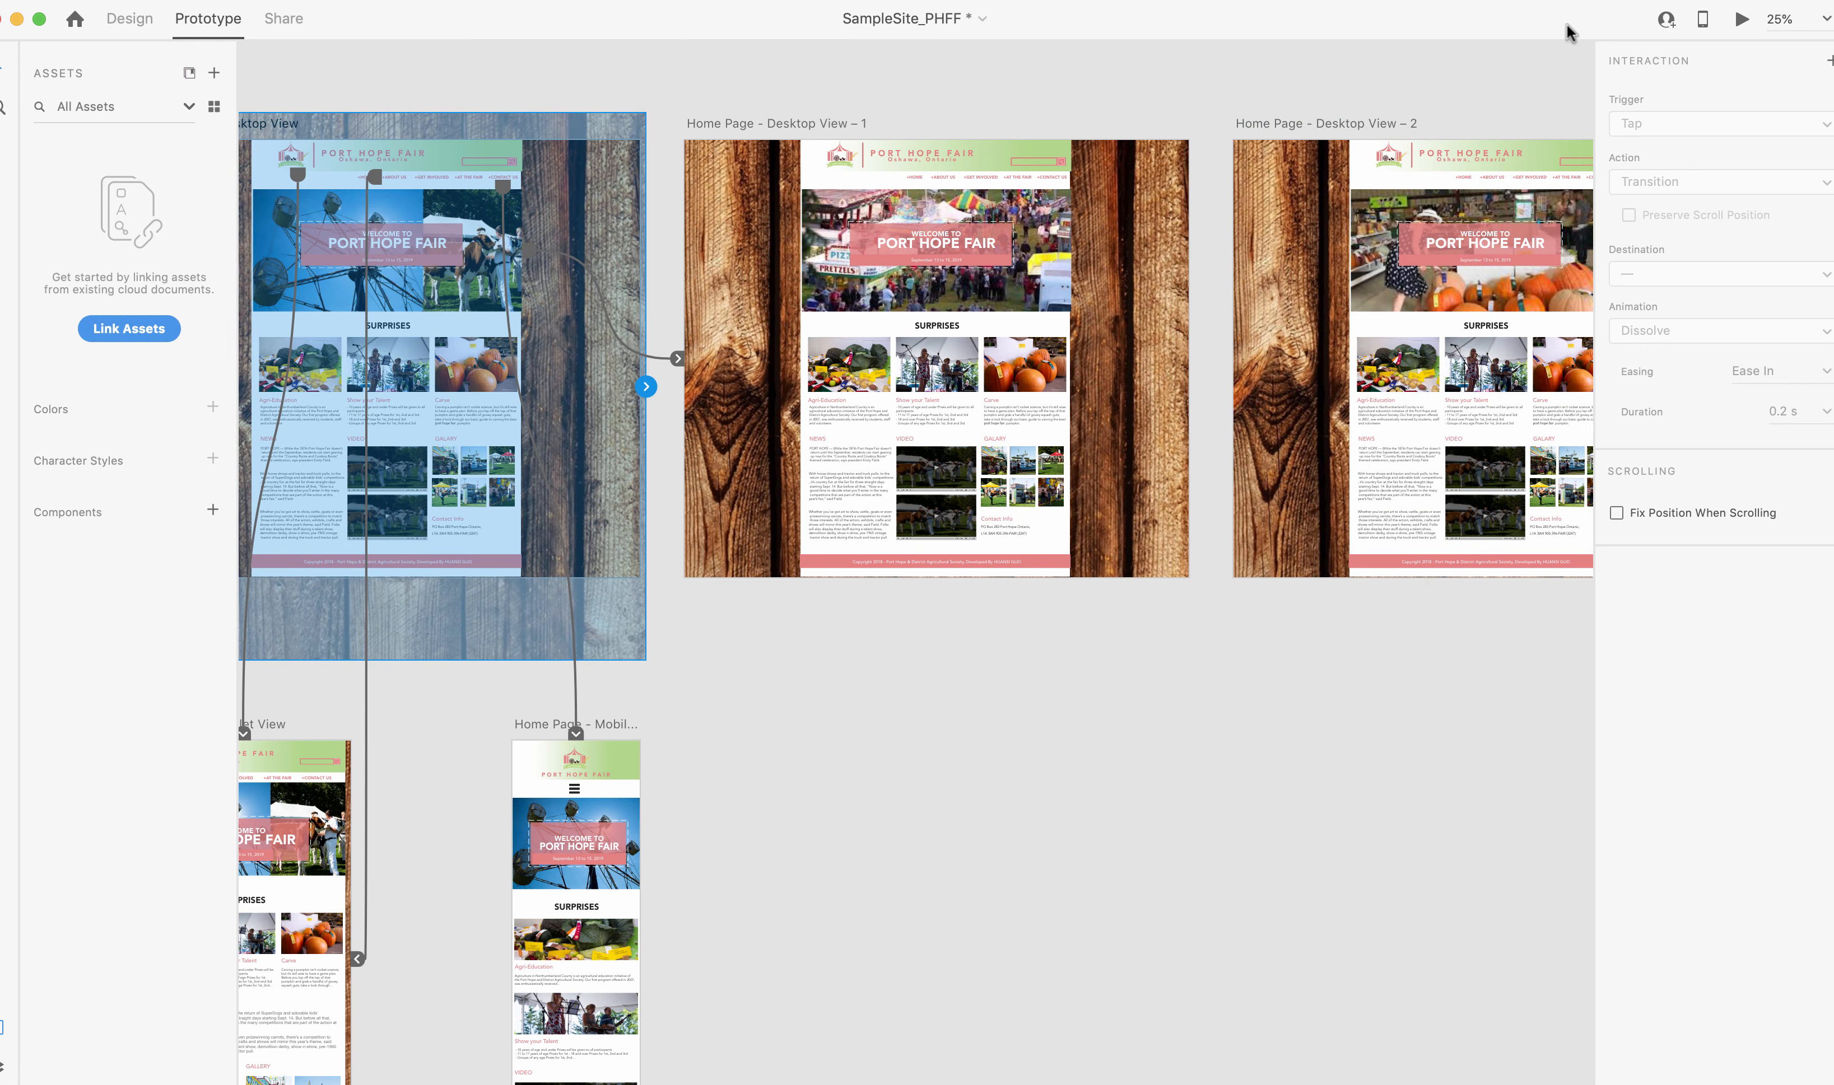
left_click(1741, 20)
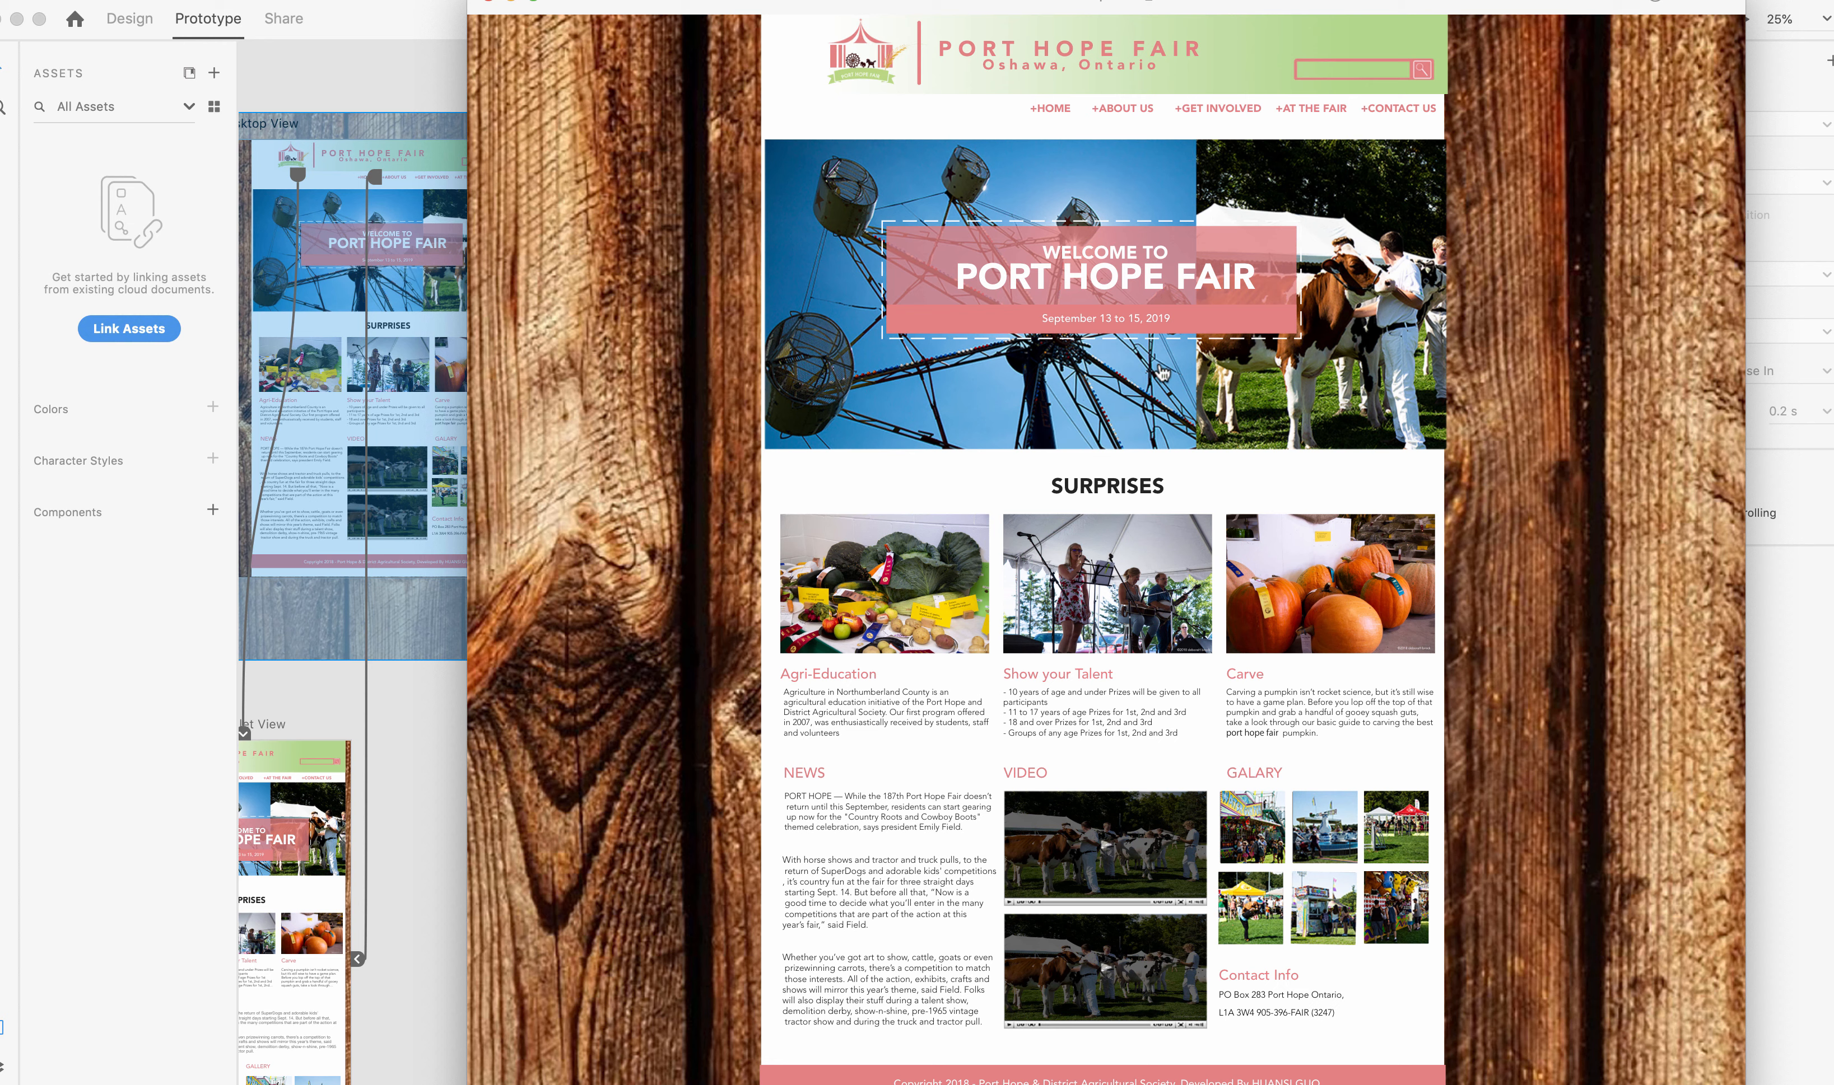
left_click(1374, 269)
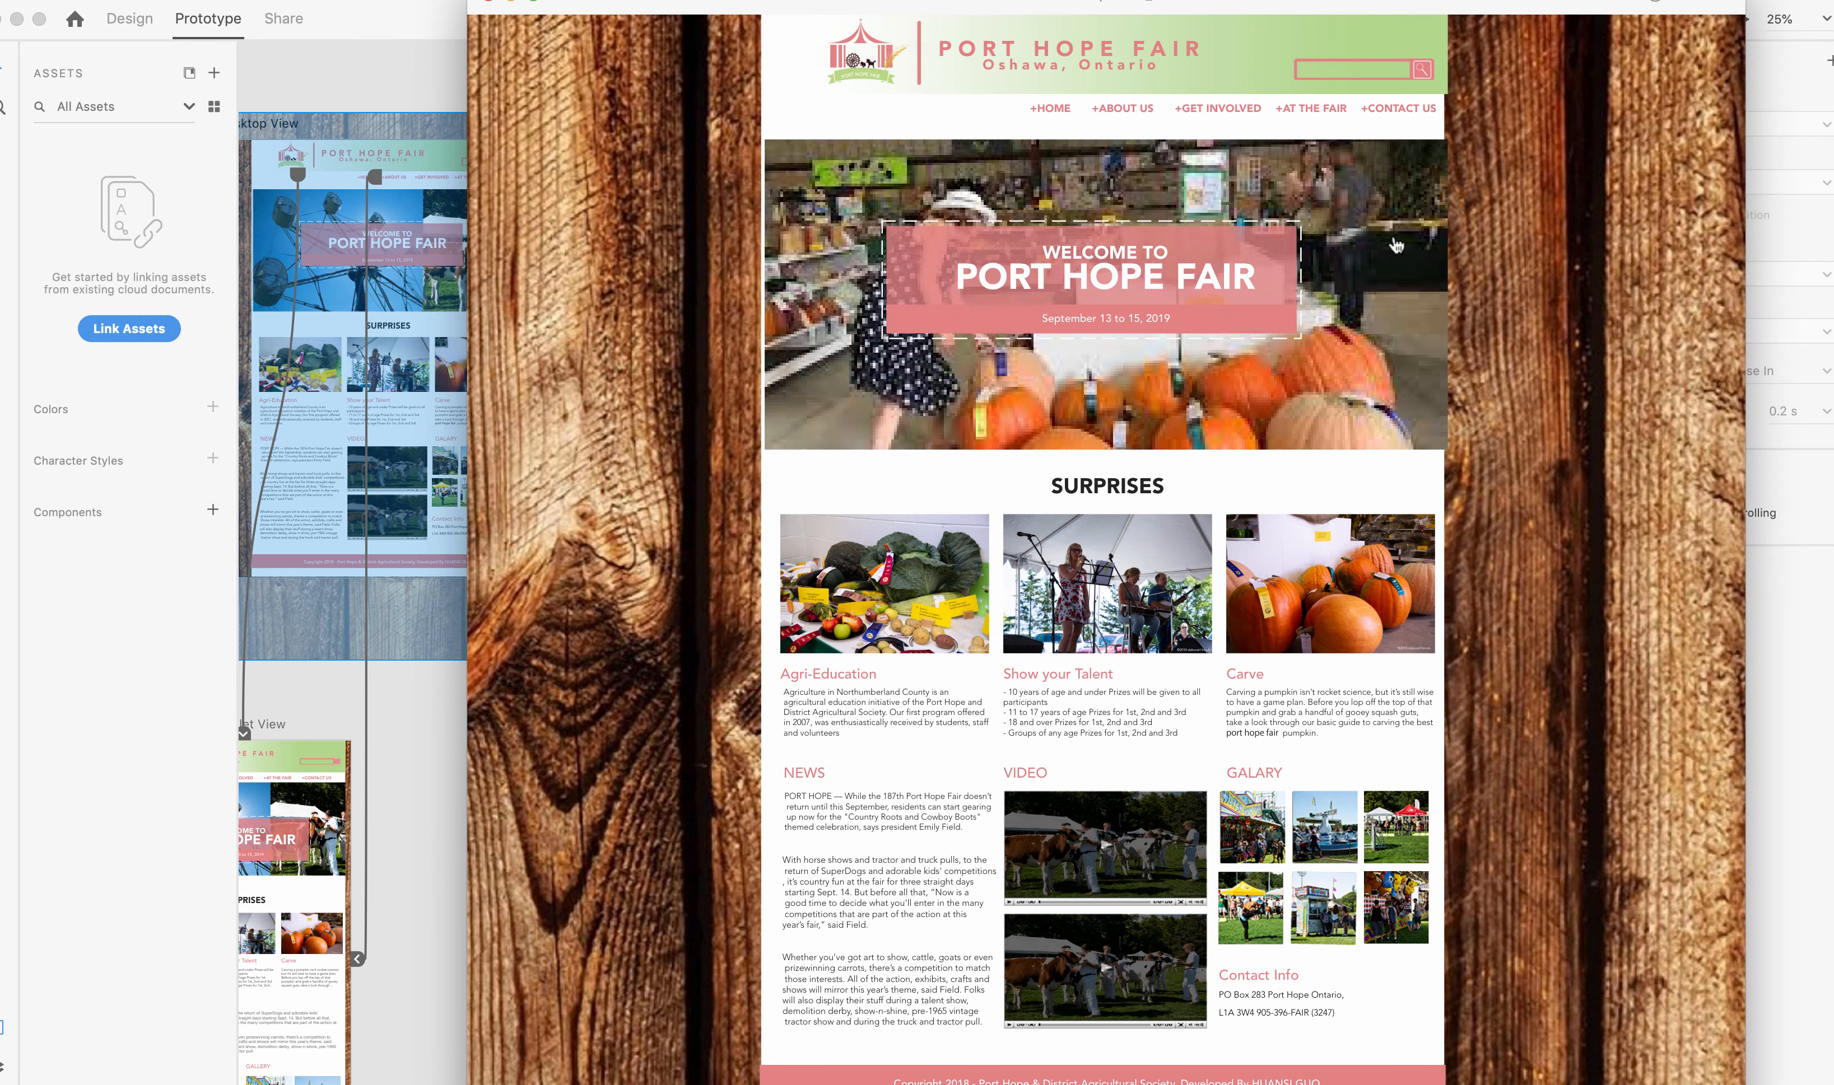
left_click_drag(1500, 14, 1503, 37)
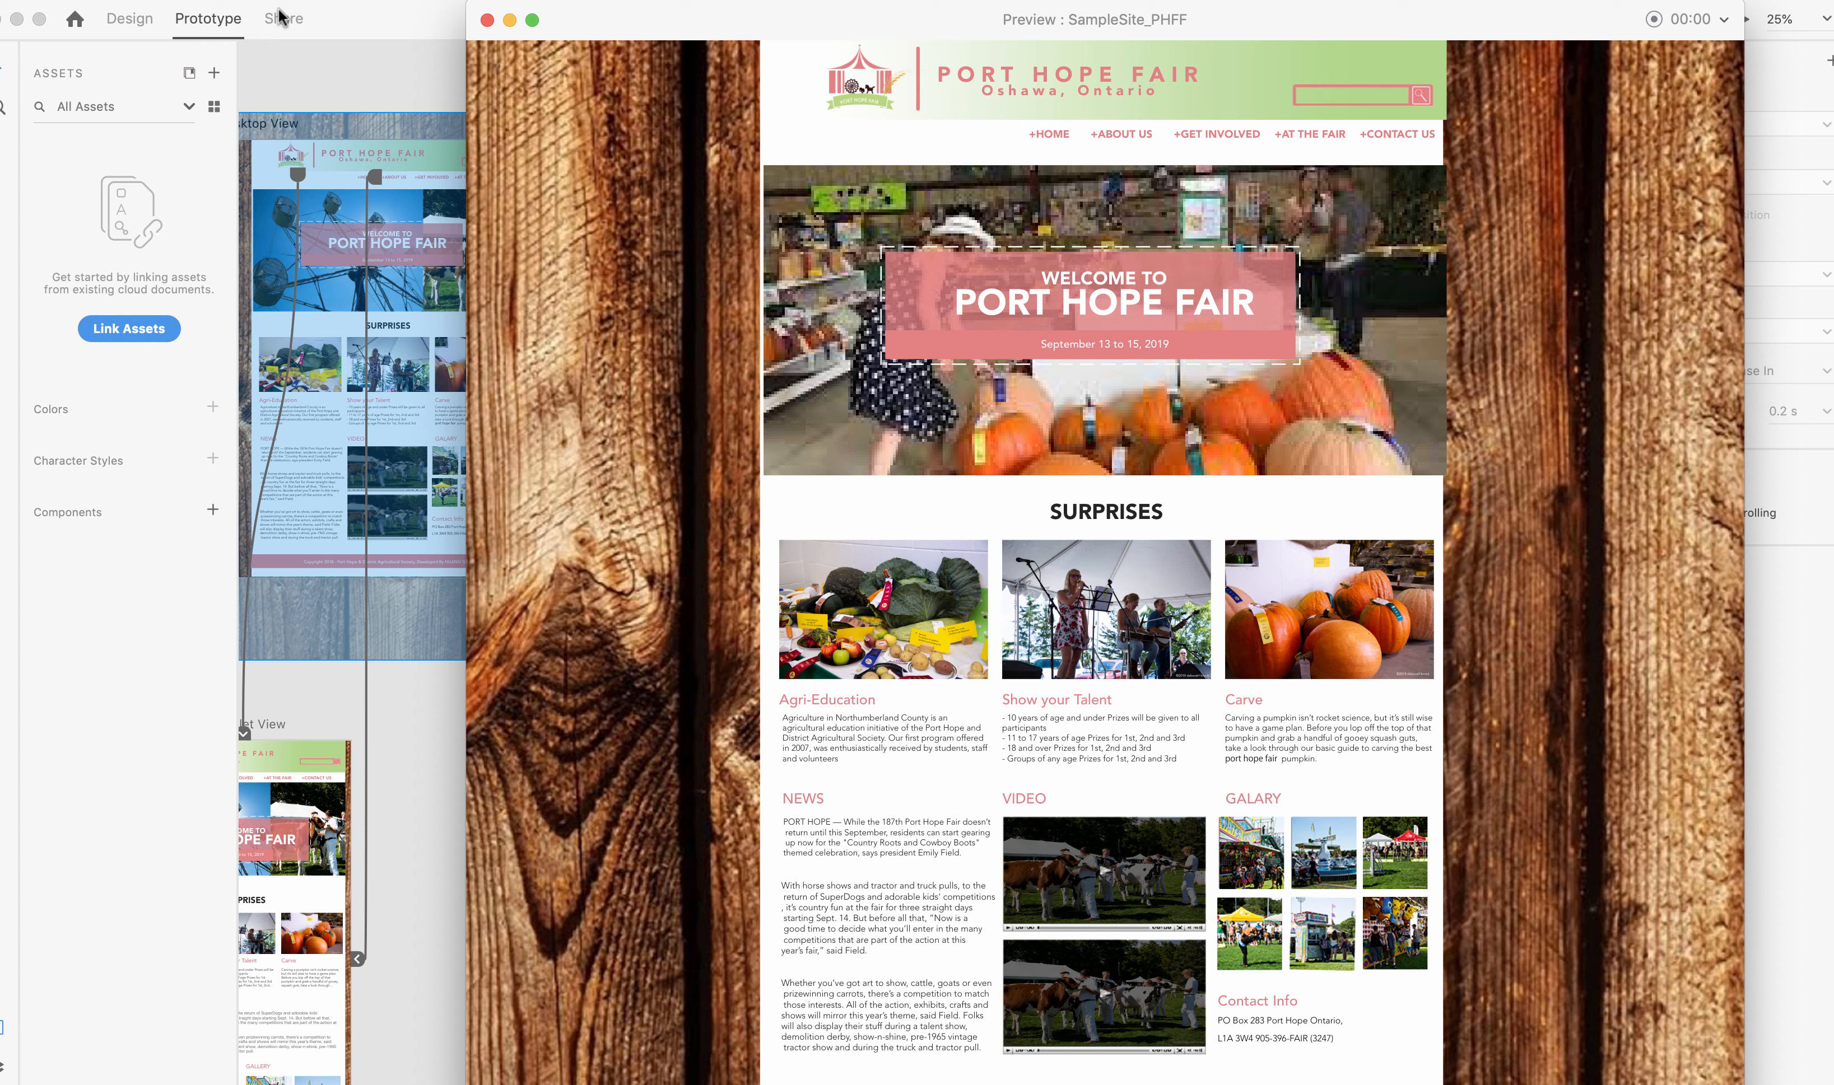
left_click(1214, 0)
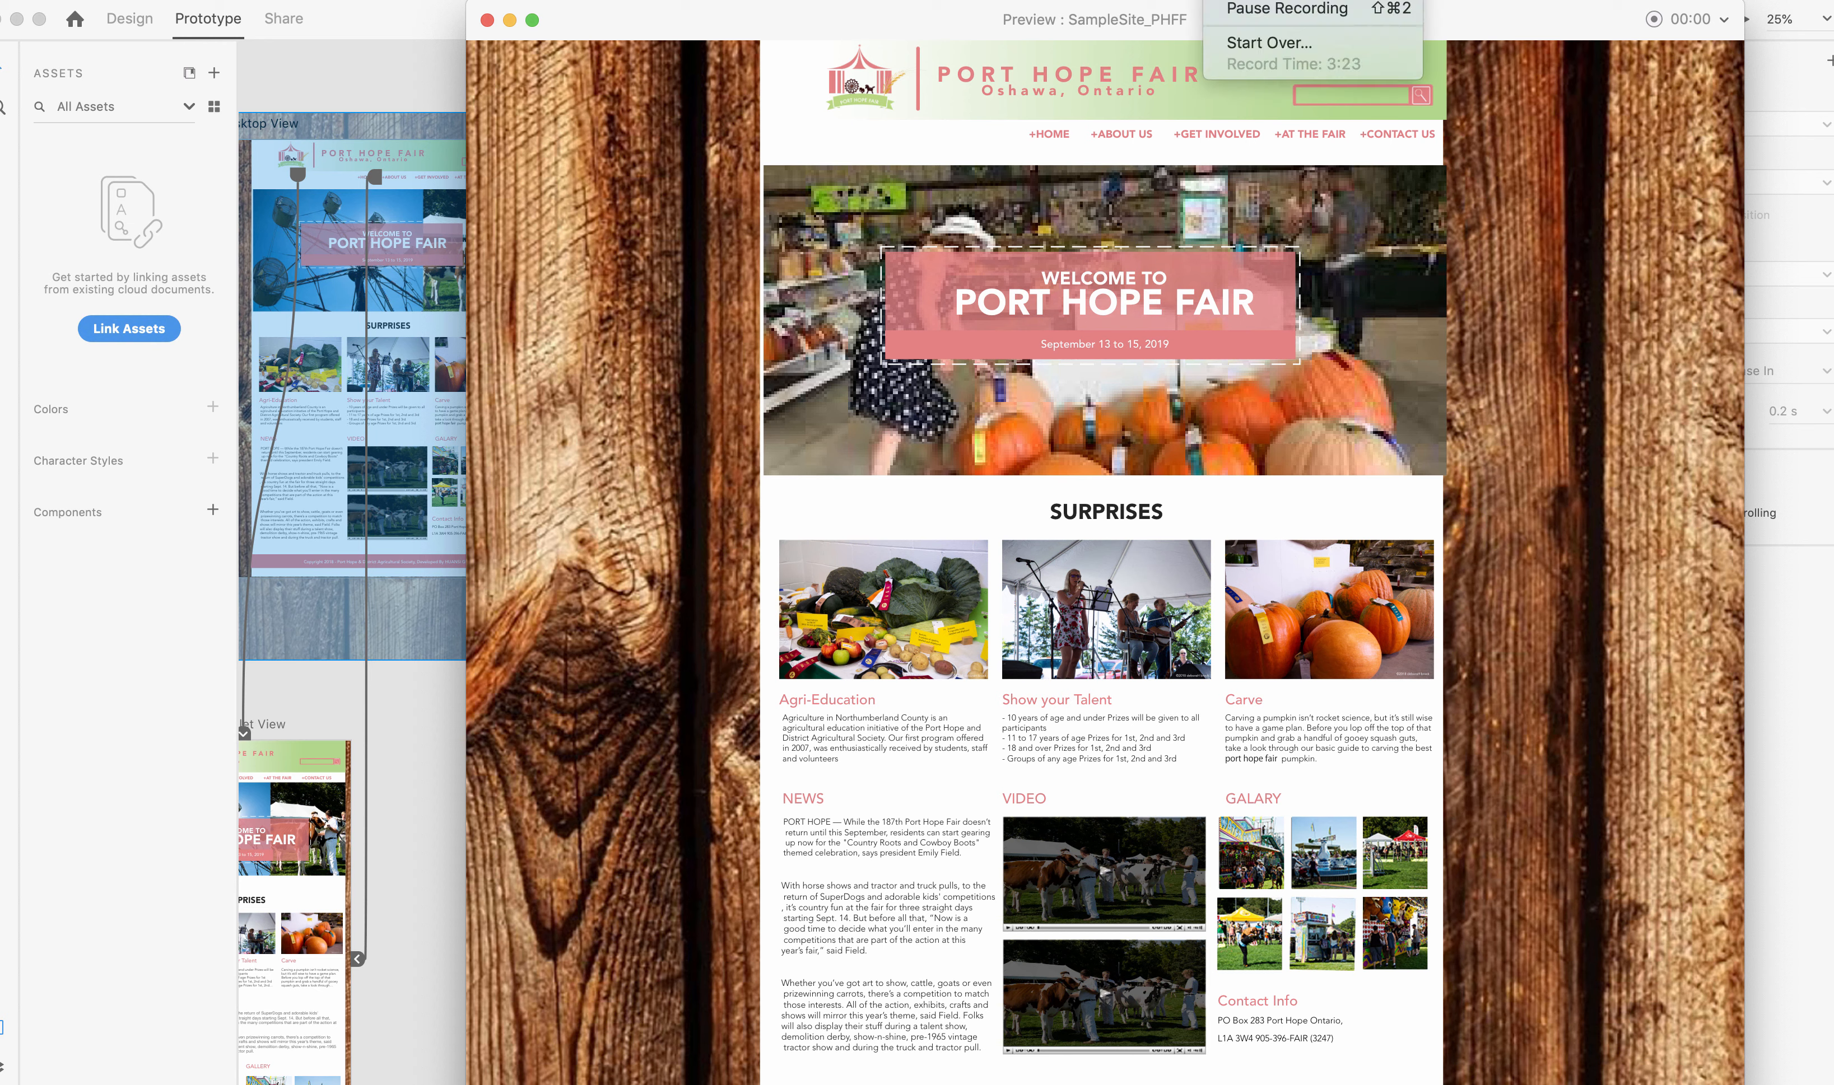